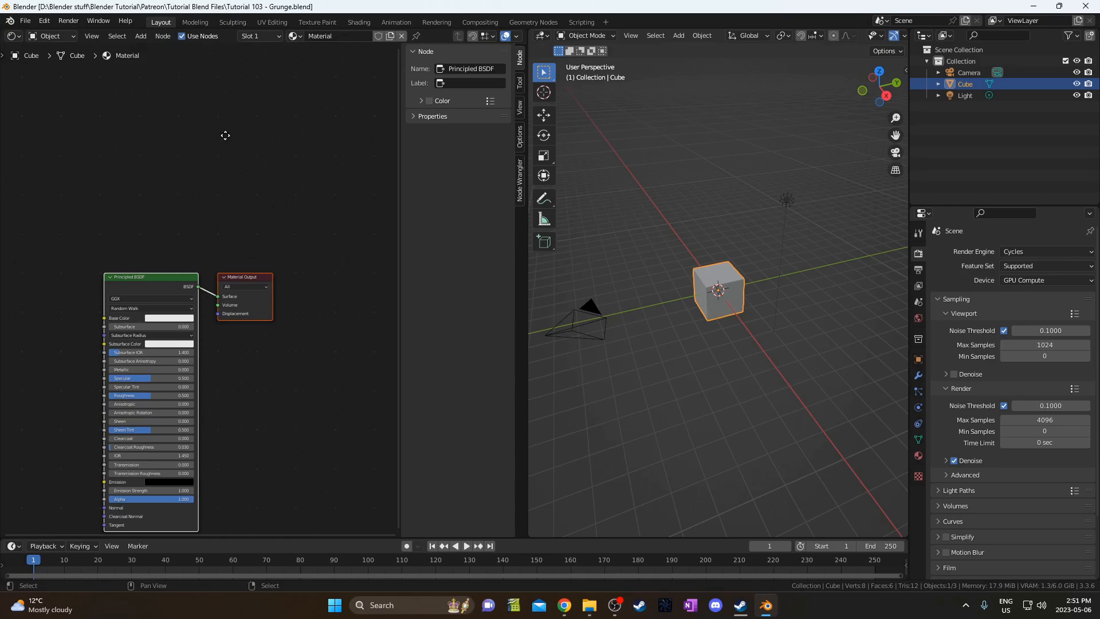
Hide the node sidebar and 3D view toolbar, and switch the viewport to Rendered shading.
middle_click_drag(225, 136, 249, 59)
key("n")
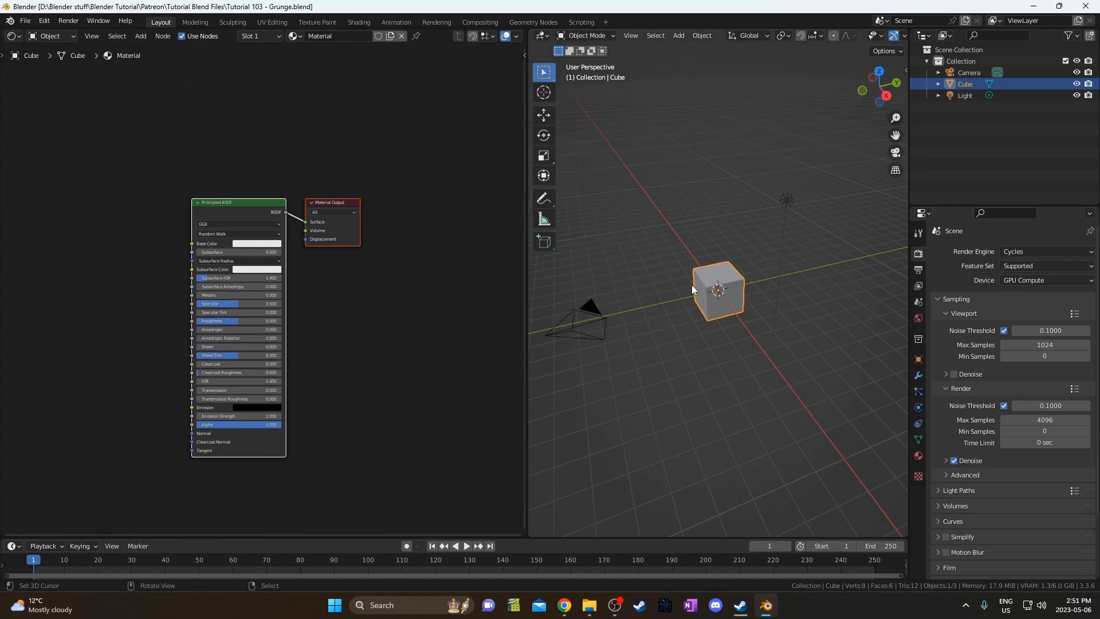
middle_click_drag(252, 336, 253, 325)
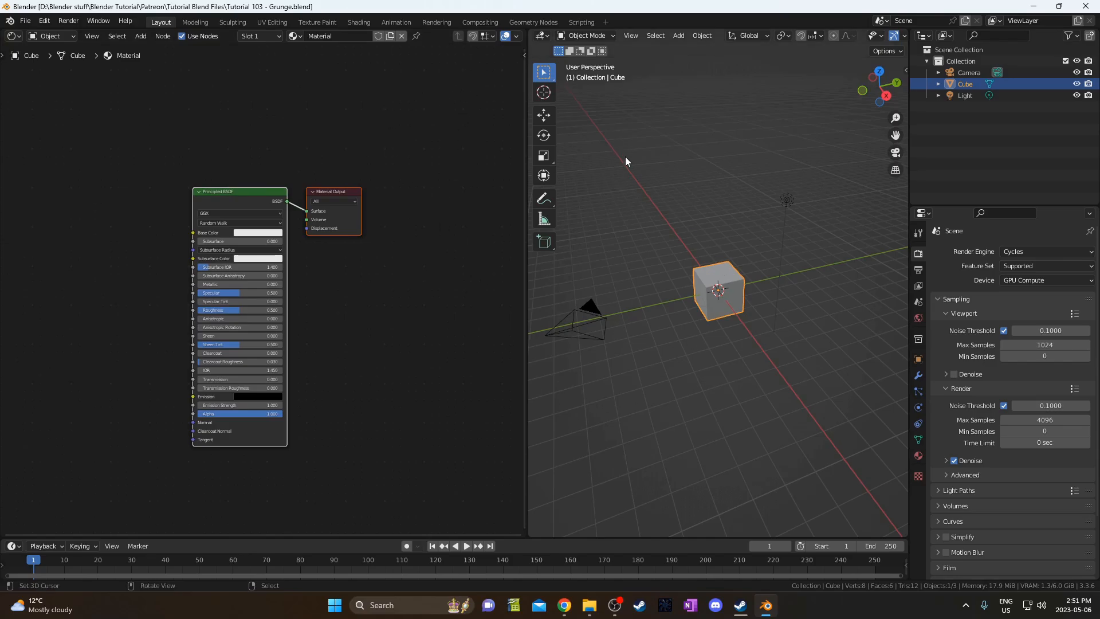
key("t")
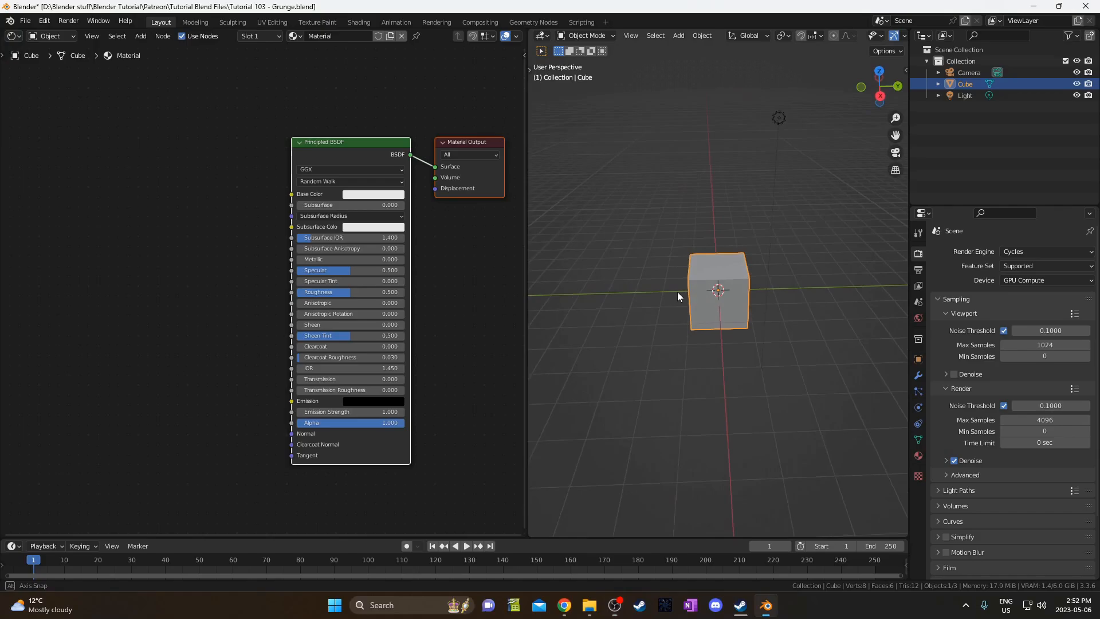
middle_click_drag(676, 291, 746, 258)
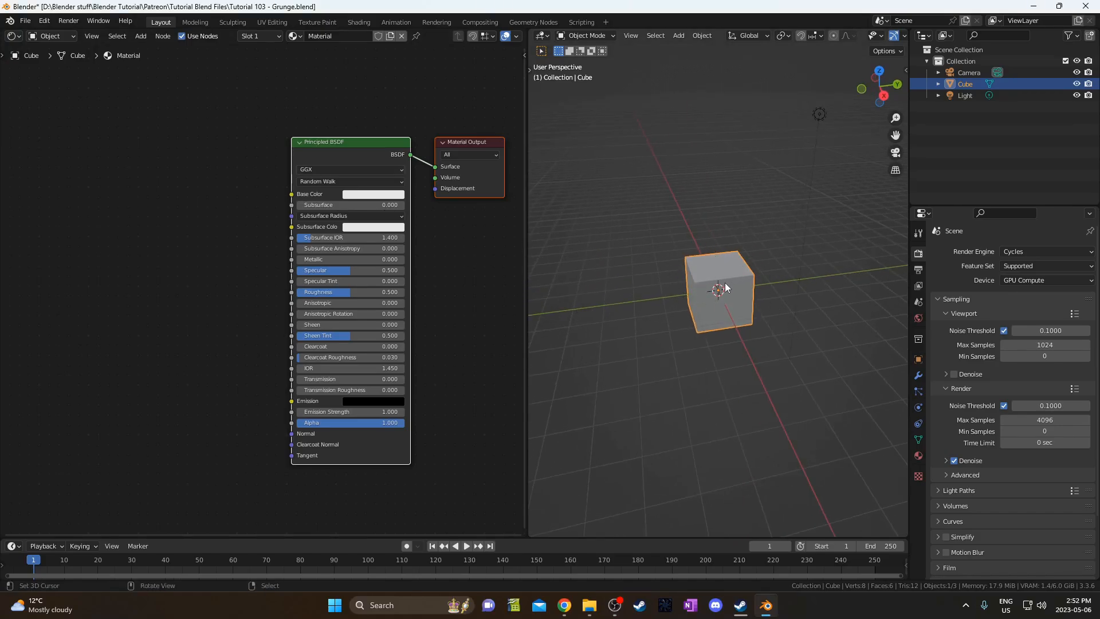
key("z")
left_click(721, 194)
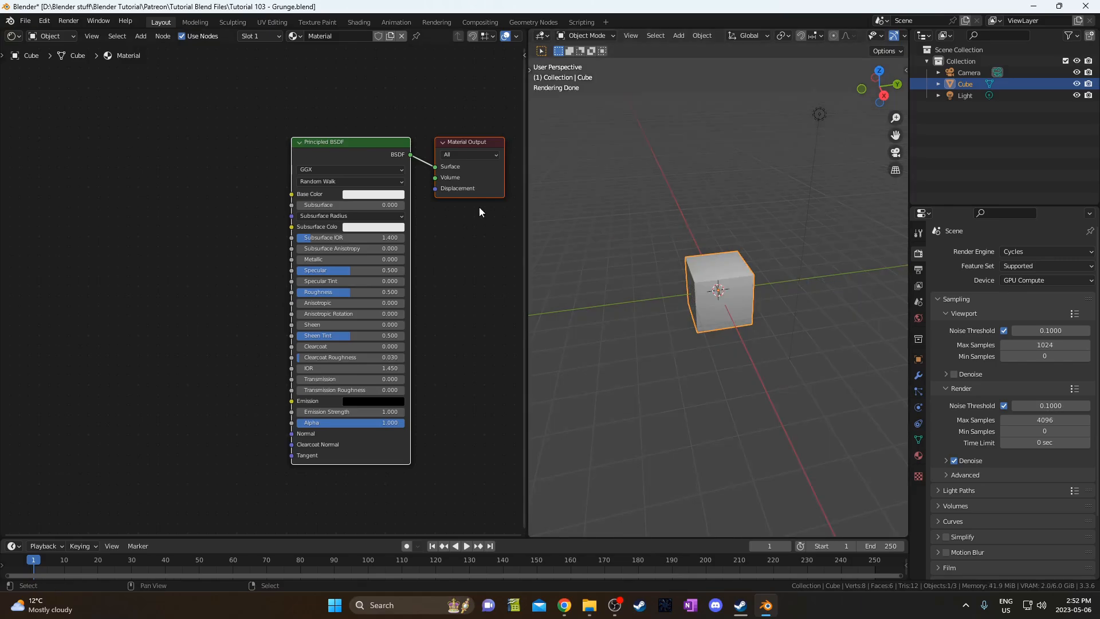
Try a green Base Color on the cube, undo it, and save the file.
left_click(378, 195)
left_click(359, 66)
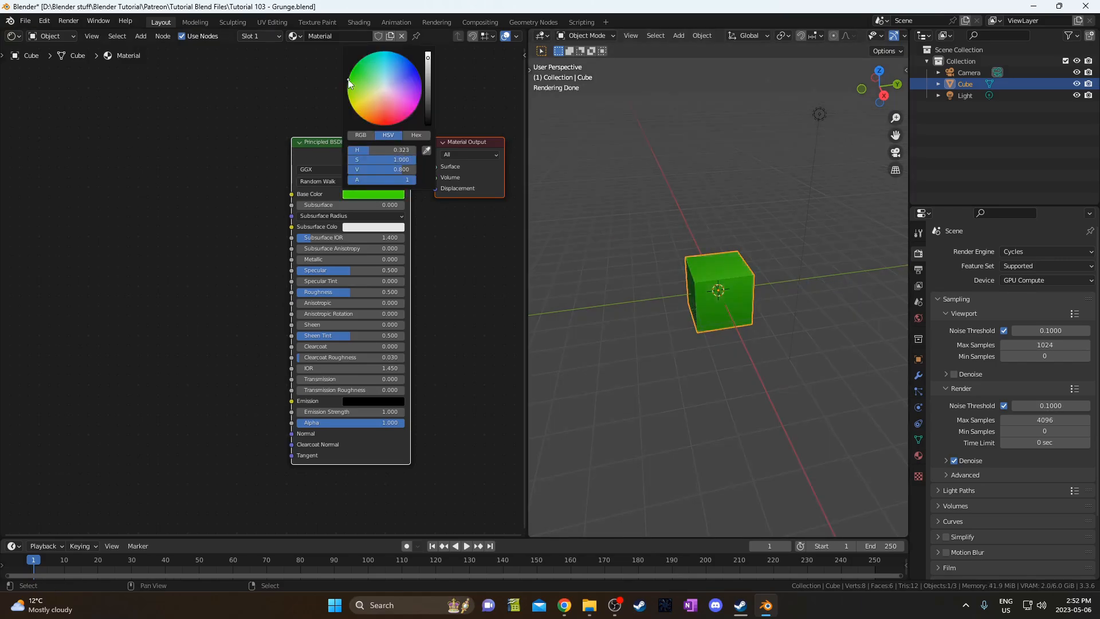
key("ctrl+z")
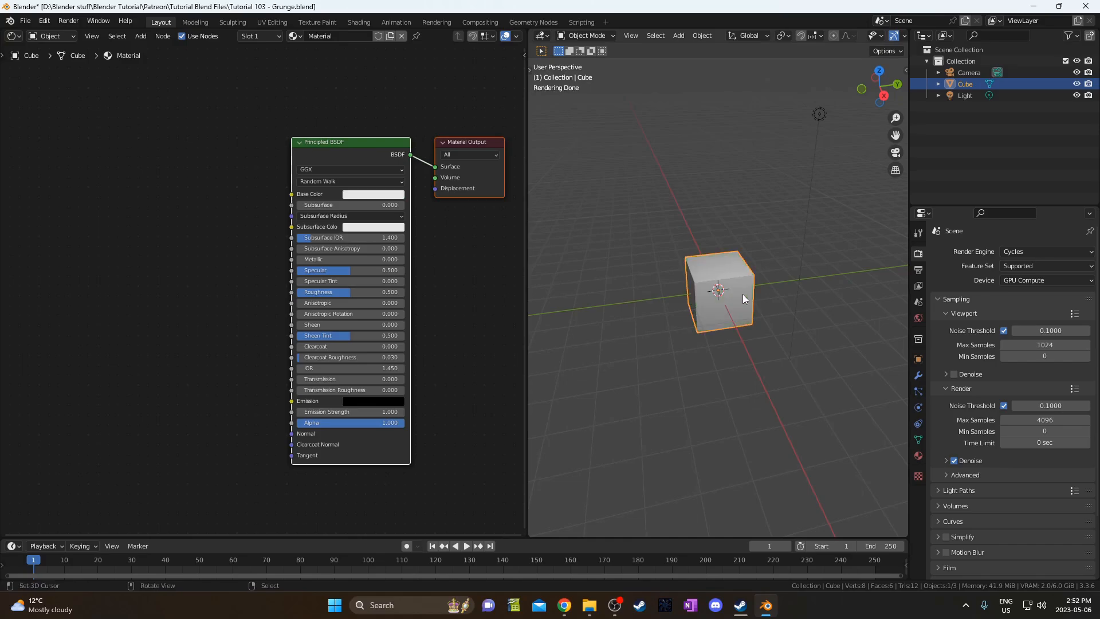
key("ctrl+s")
scroll(196, 307, "left", 5)
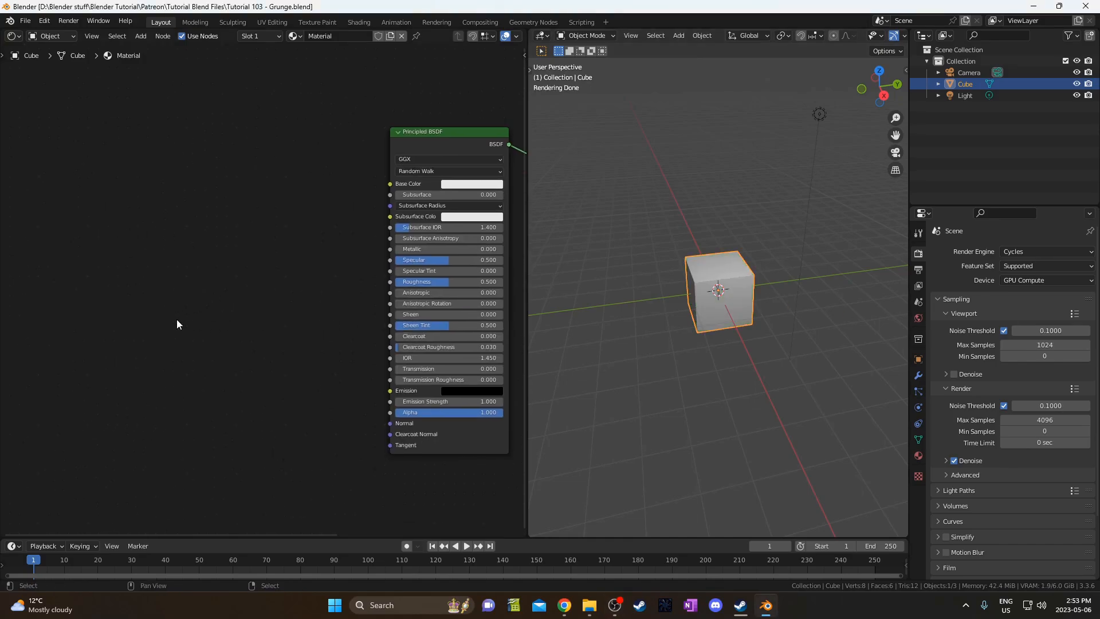
Add a Wave Texture node to the left of the Principled BSDF.
key("shift+a")
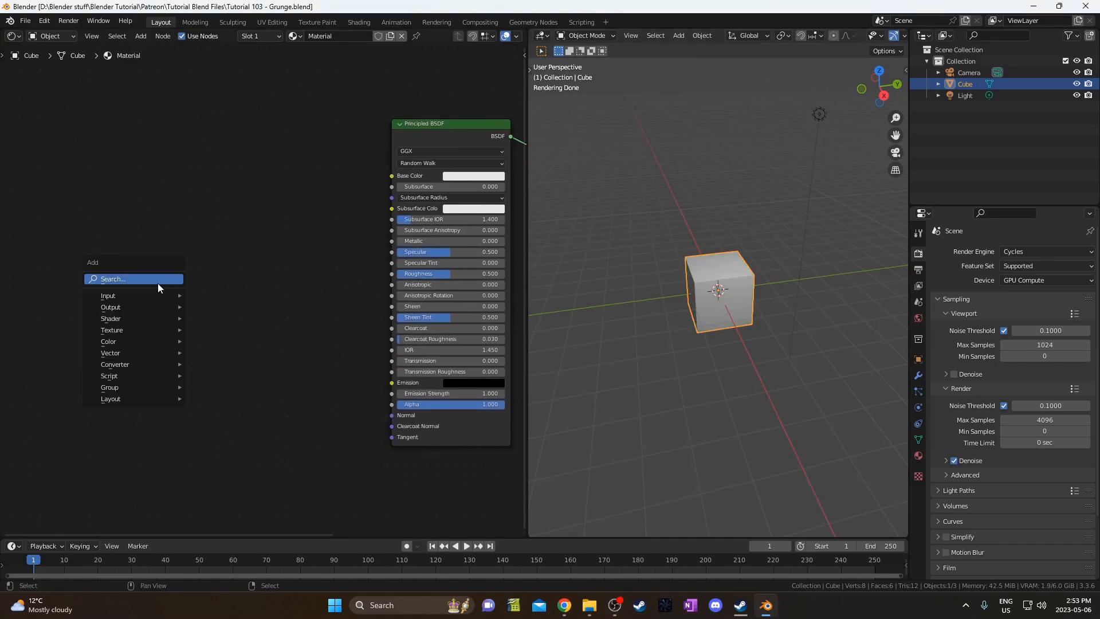
left_click(161, 286)
type("wave")
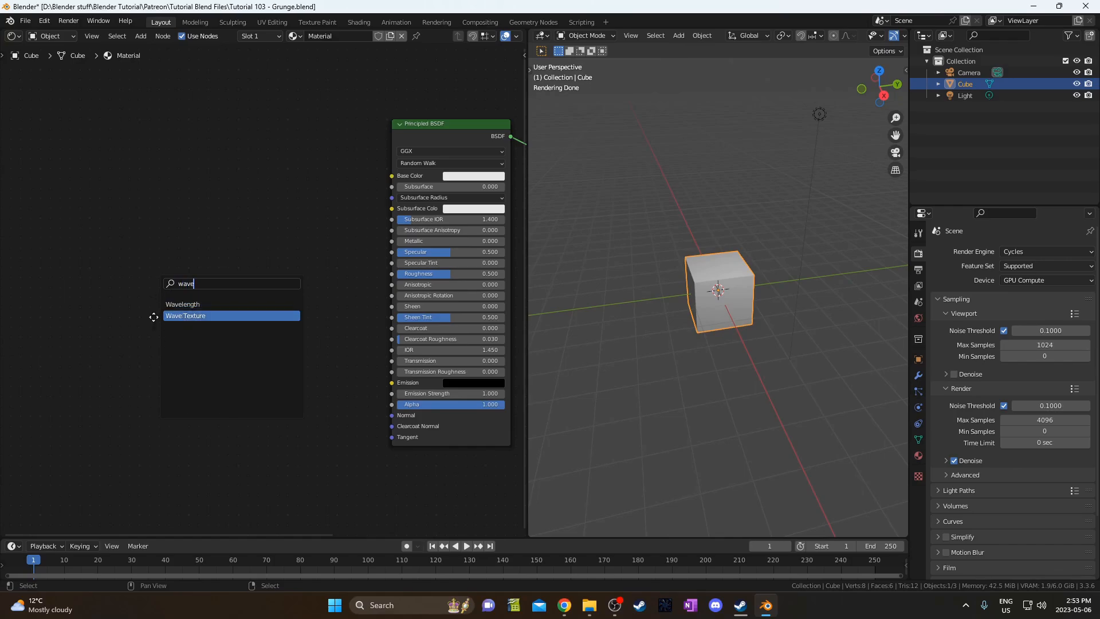
key("Return")
left_click(194, 282)
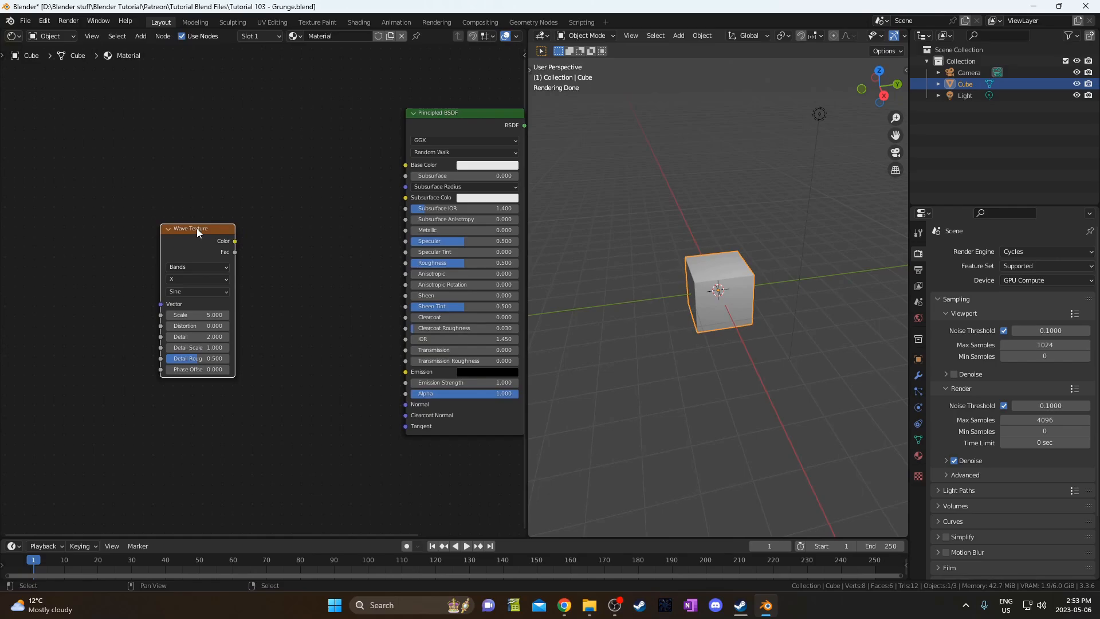
Preview the Wave Texture on the cube and orbit in to see the stripes.
left_click(197, 230, "ctrl+shift")
scroll(735, 299, "up", 5)
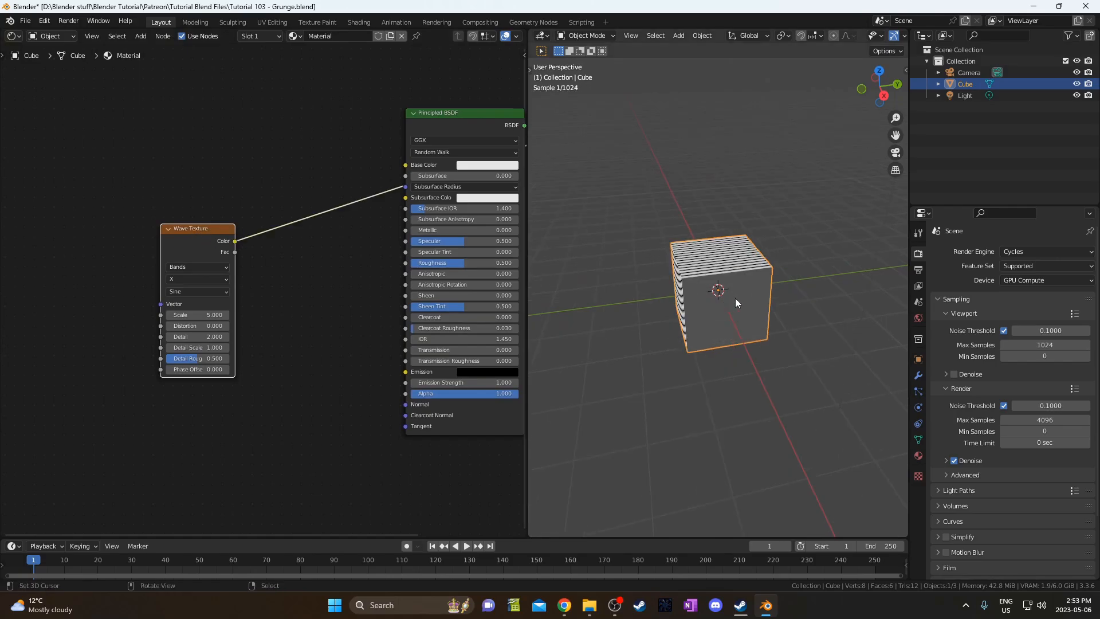
middle_click_drag(732, 301, 682, 291)
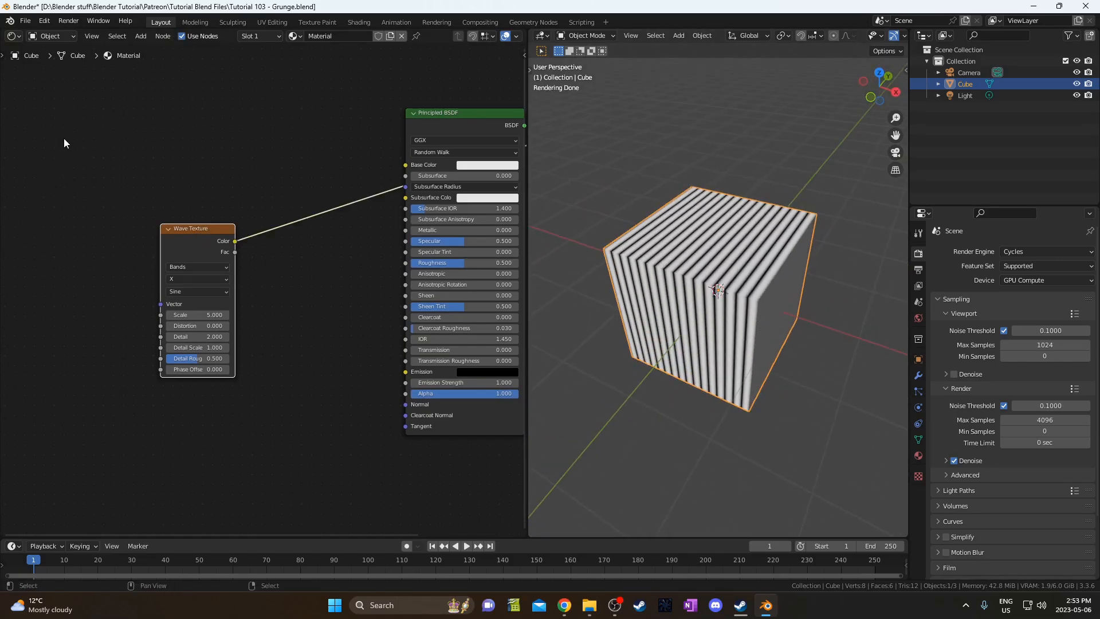
left_click(44, 21)
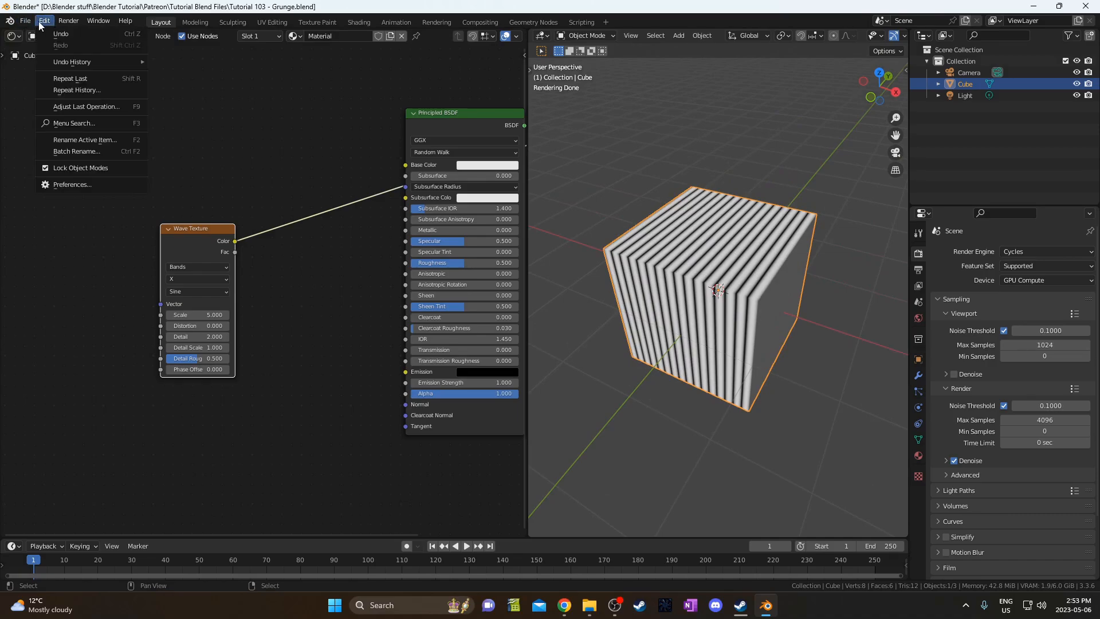
Search 'node' in the add-on preferences, confirm Node Wrangler is enabled, and close Preferences.
left_click(73, 184)
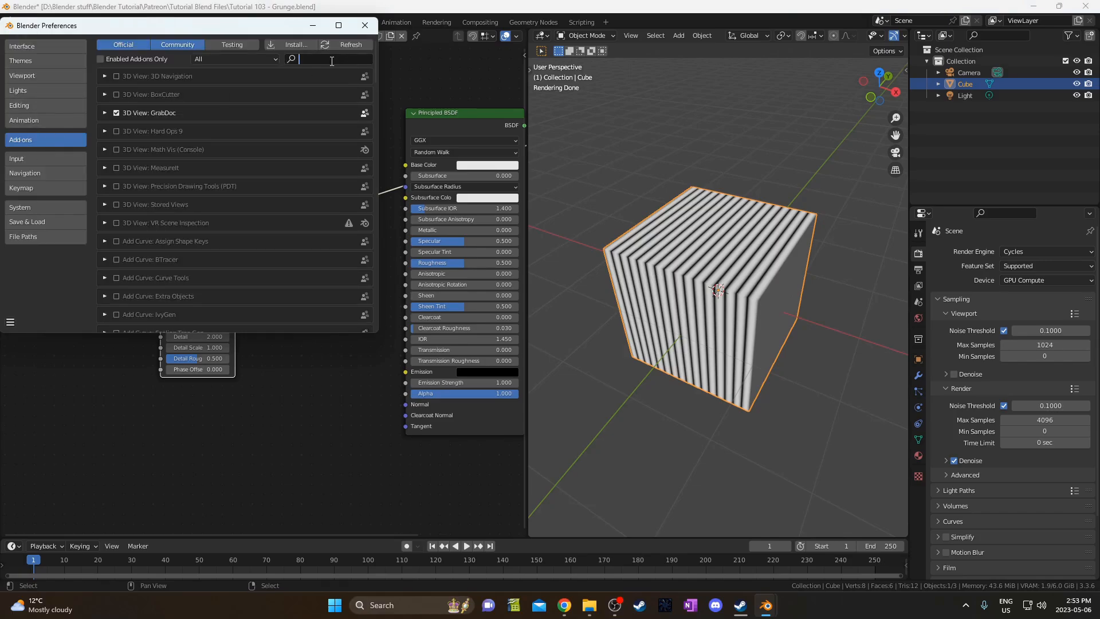
type("node")
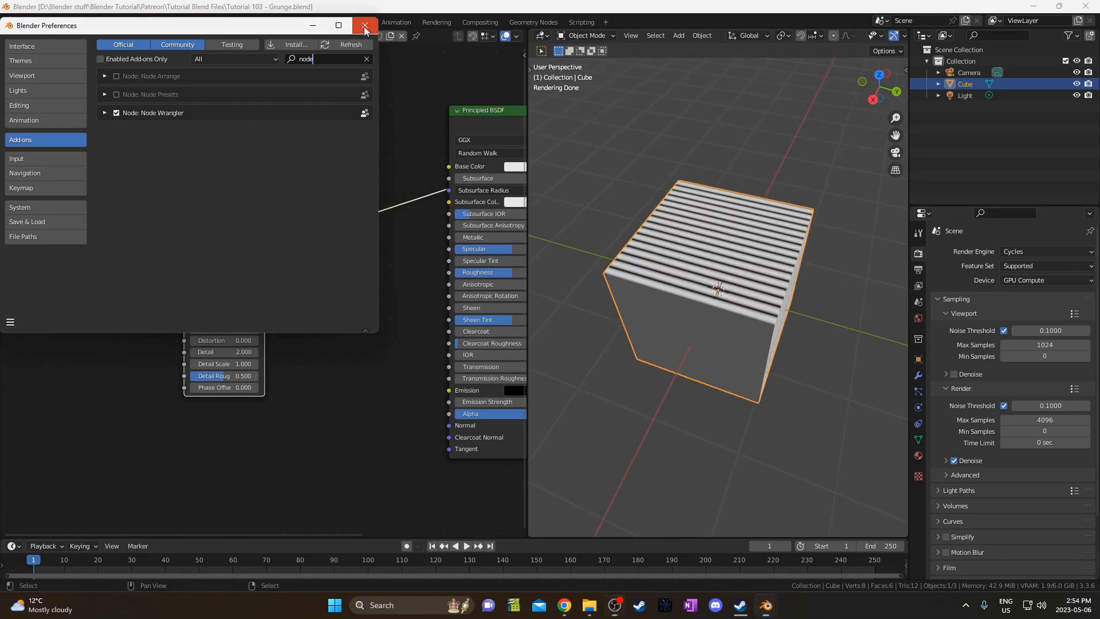
left_click(365, 27)
middle_click_drag(172, 270, 215, 284)
Add Mapping and Texture Coordinate nodes to the Wave Texture, using the Object output.
left_click_drag(274, 257, 275, 227)
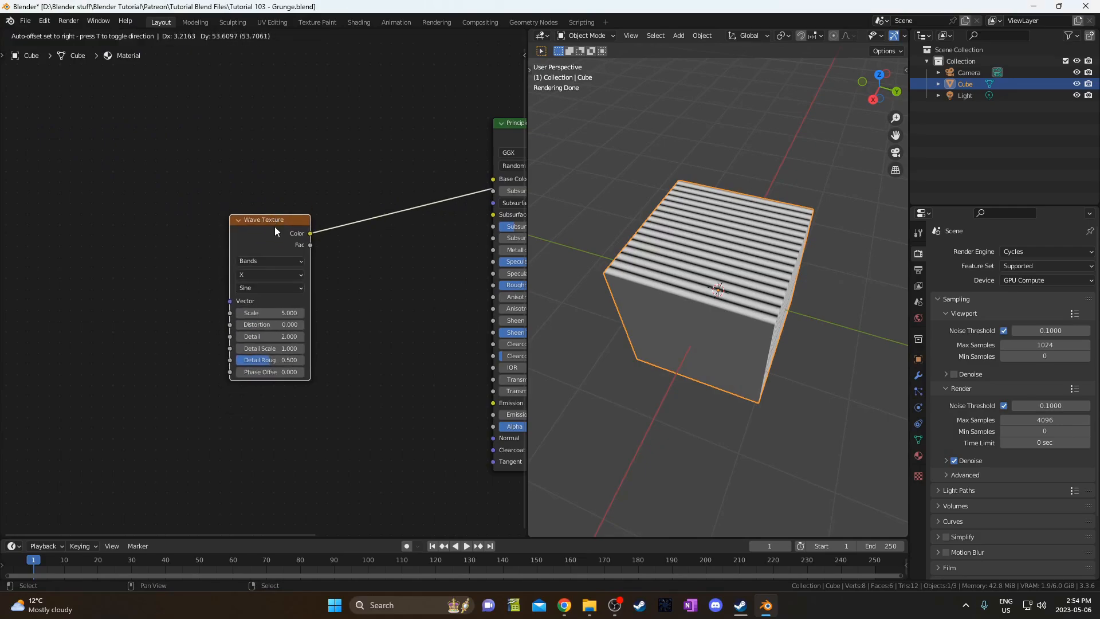
mouse_move(313, 292)
middle_mouse_down()
mouse_move(407, 290)
mouse_move(349, 300)
middle_mouse_up()
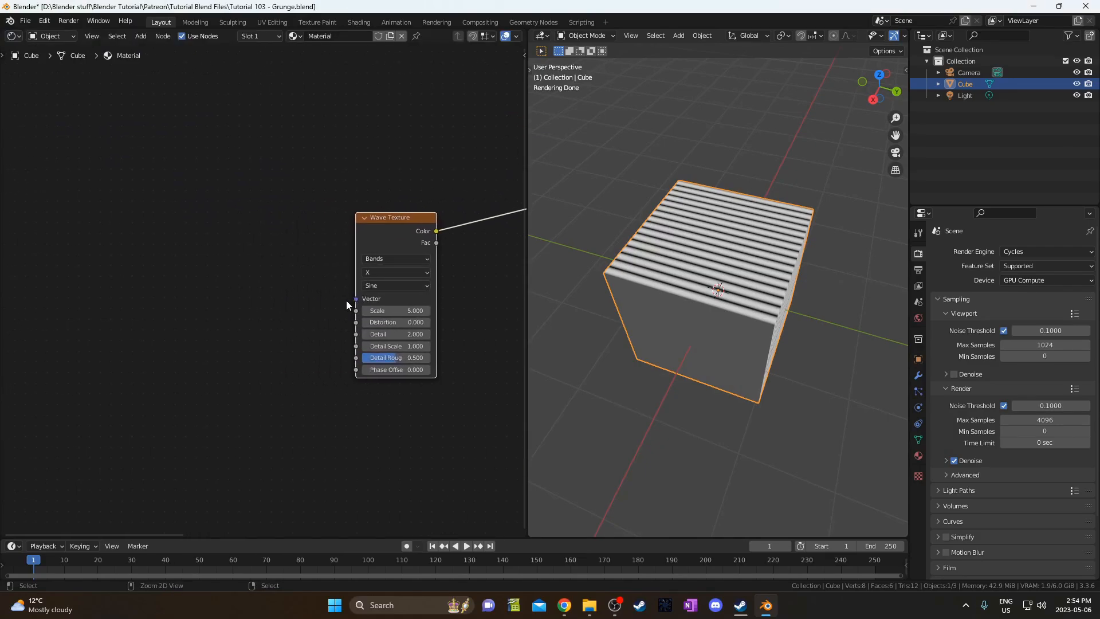
key("ctrl+t")
middle_click_drag(288, 342, 327, 332)
left_click_drag(255, 294, 97, 283)
left_click(156, 252)
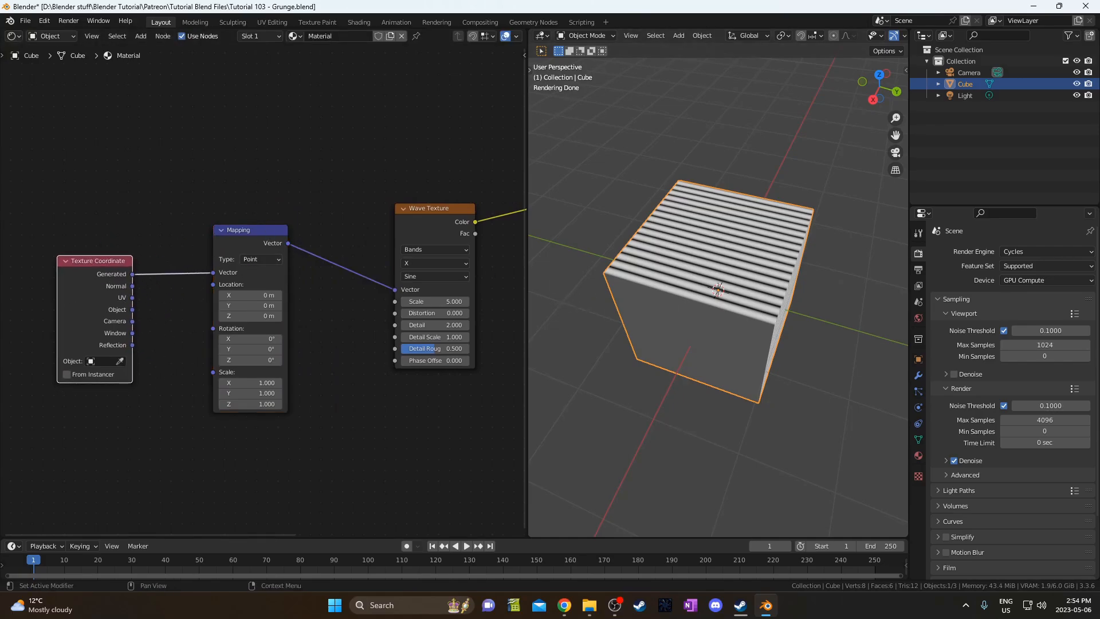
middle_click_drag(130, 312, 124, 300)
left_click_drag(126, 298, 207, 260)
left_click_drag(115, 300, 133, 285)
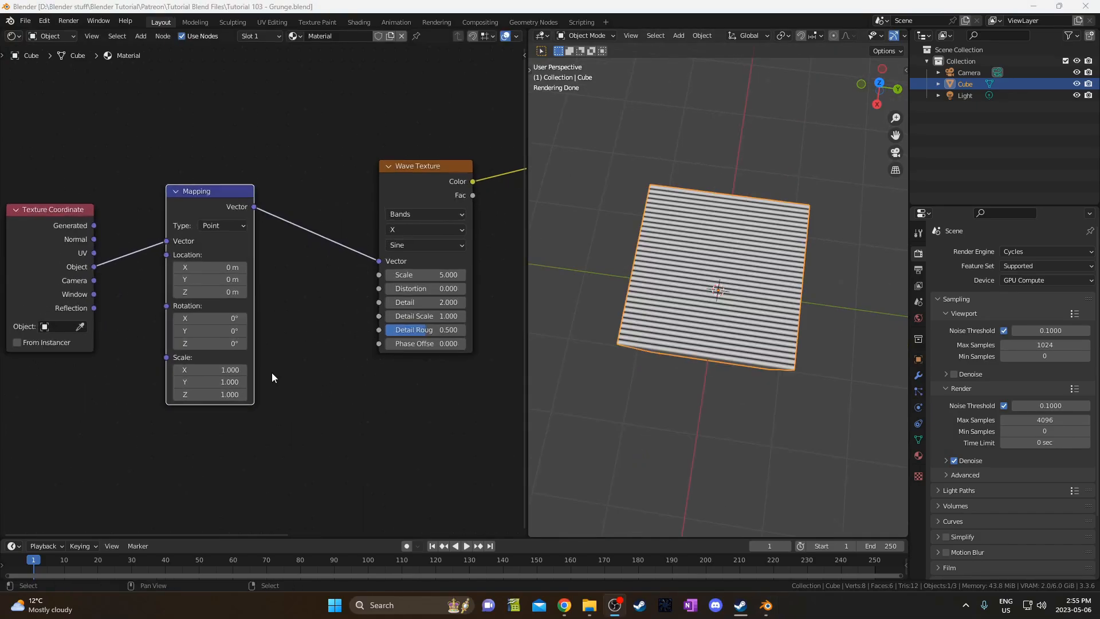
Test a wave Distortion of 4.8, then set it back to 0.
scroll(271, 372, "up", 3)
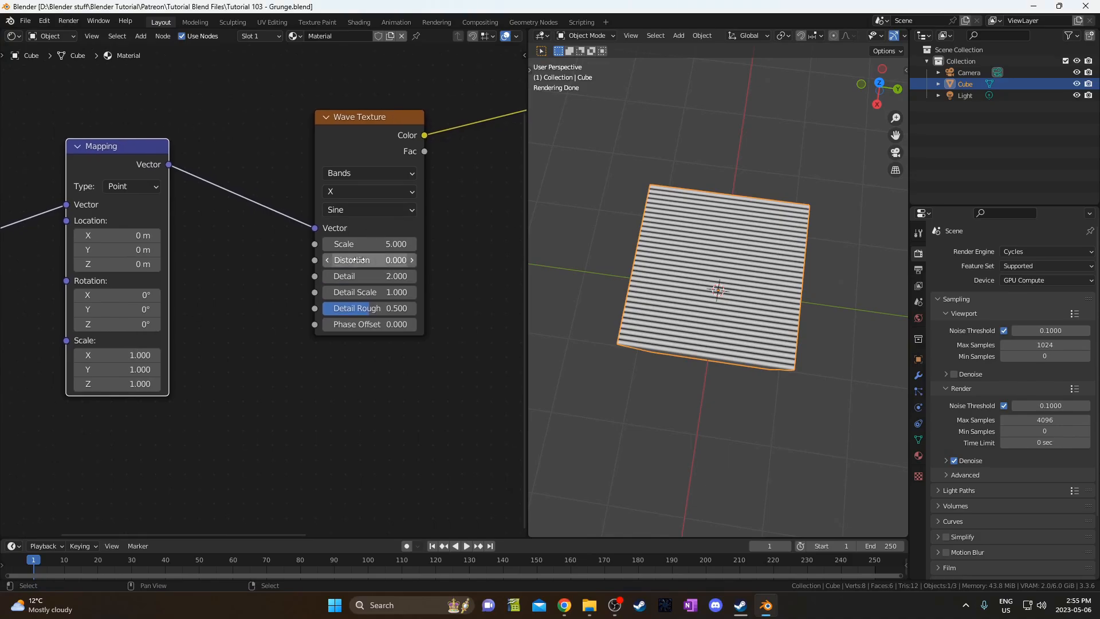
left_click_drag(355, 259, 396, 260)
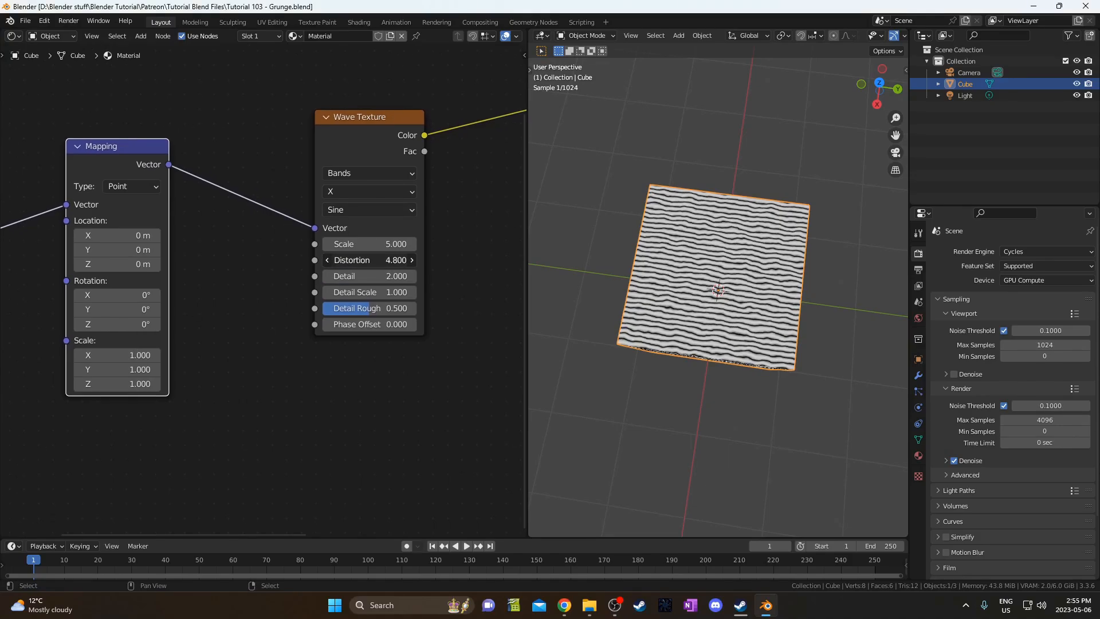
scroll(706, 314, "up", 5)
scroll(710, 322, "up", 3)
scroll(683, 346, "down", 8)
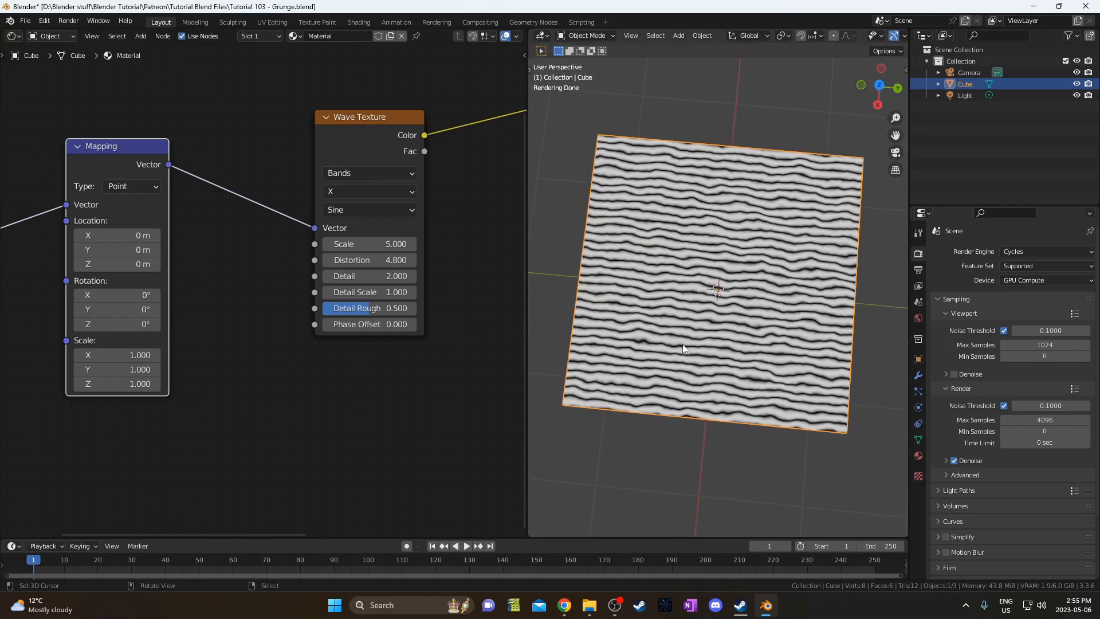
left_click(357, 261)
type("0")
key("Return")
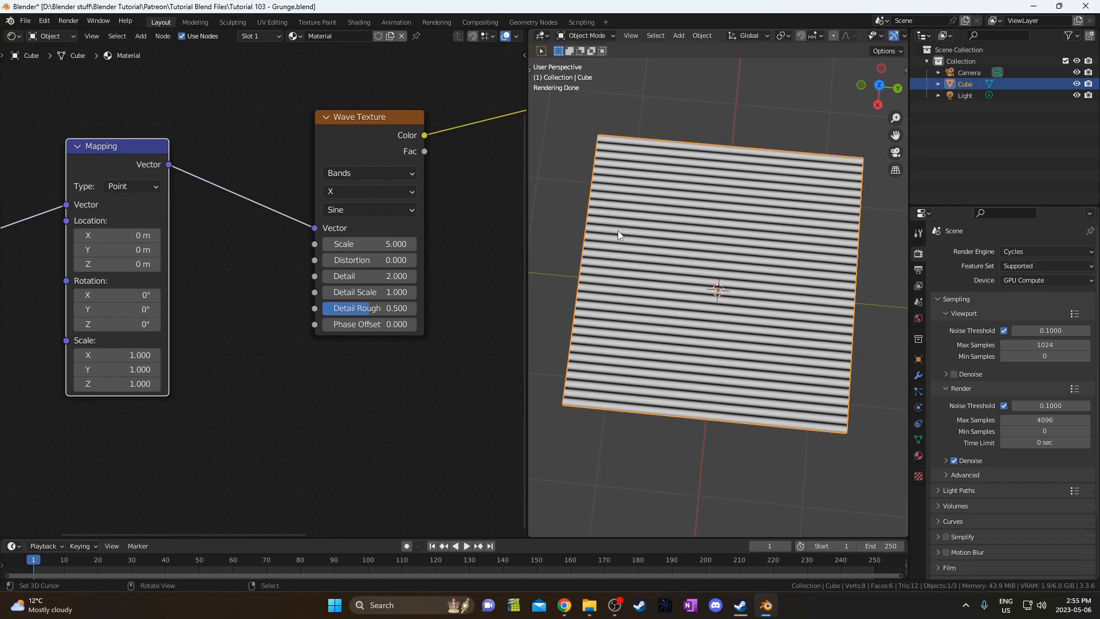
Insert a Separate XYZ node between the Mapping and the Wave Texture.
scroll(257, 289, "down", 3)
middle_click_drag(126, 439, 148, 446)
key("shift+a")
left_click(278, 393)
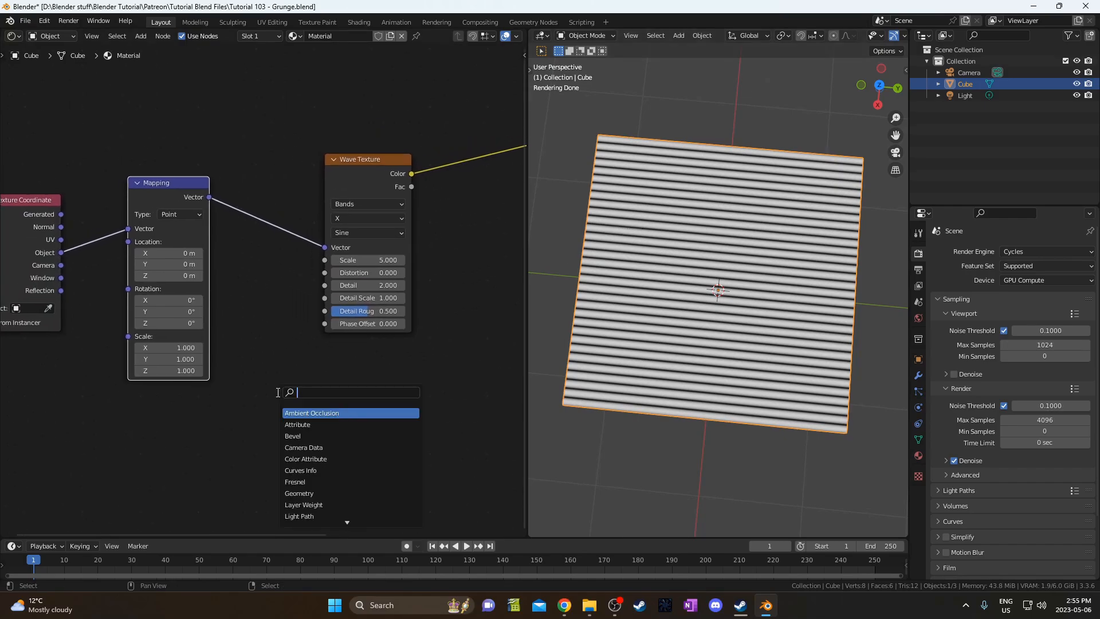
type("sep")
key("Return")
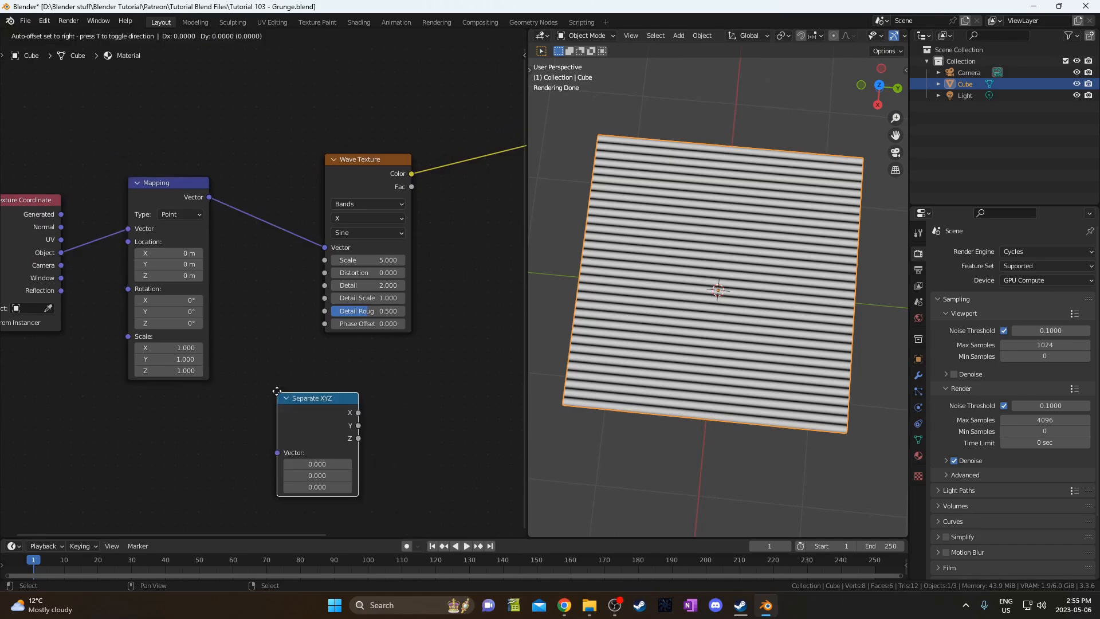
left_click(258, 182)
Raise the Wave Texture Distortion to 15.6.
middle_click_drag(304, 321, 288, 327)
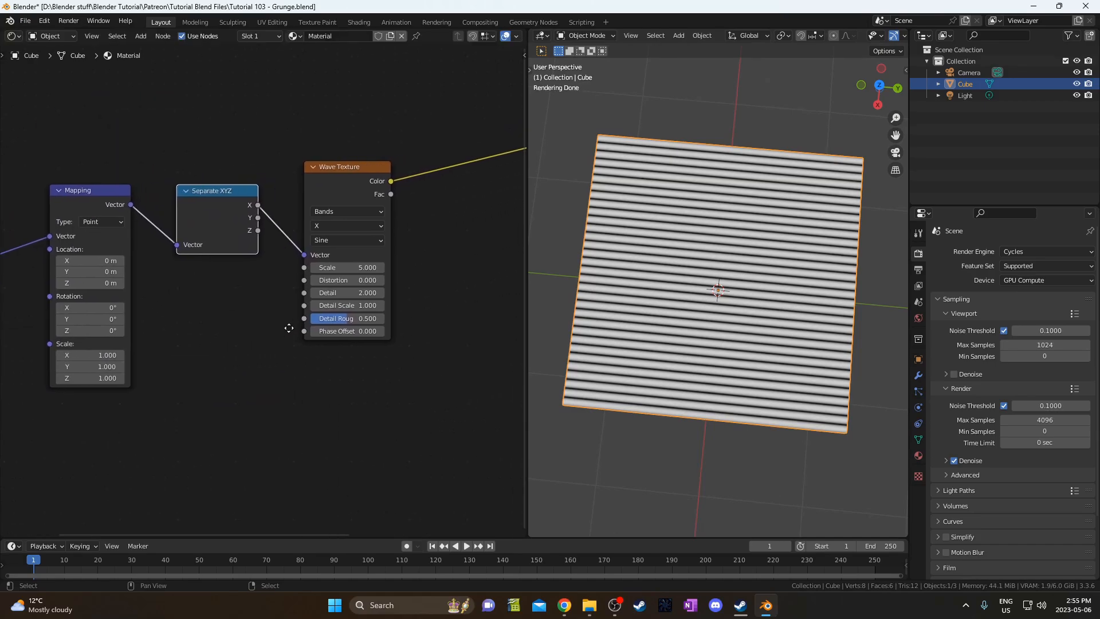
scroll(235, 275, "up", 2)
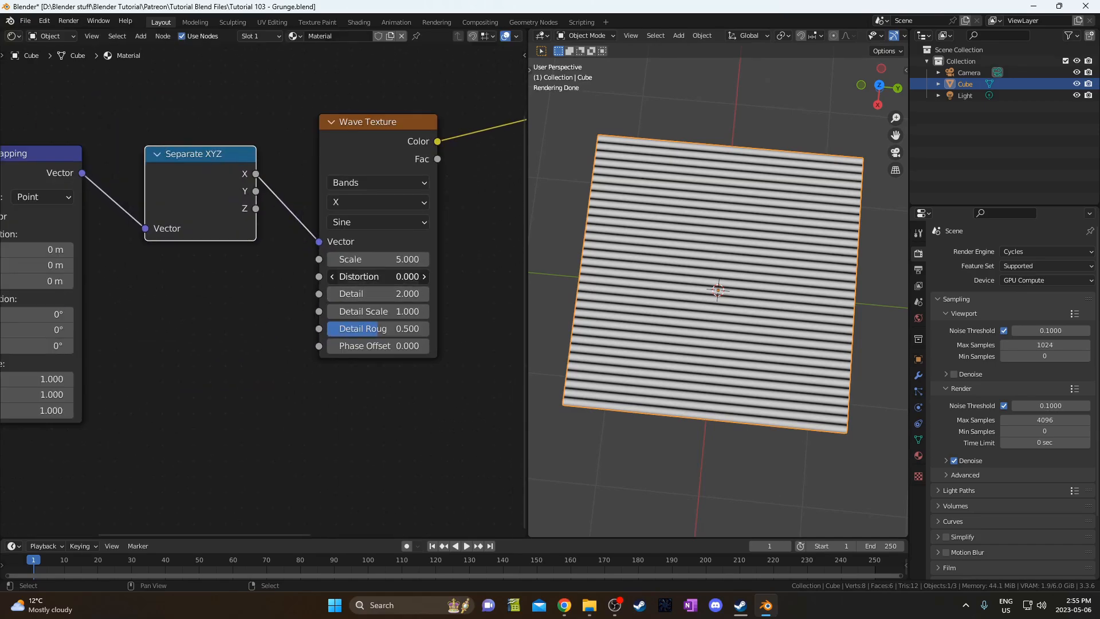
mouse_move(367, 276)
left_mouse_down()
mouse_move(479, 276)
mouse_move(456, 276)
left_mouse_up()
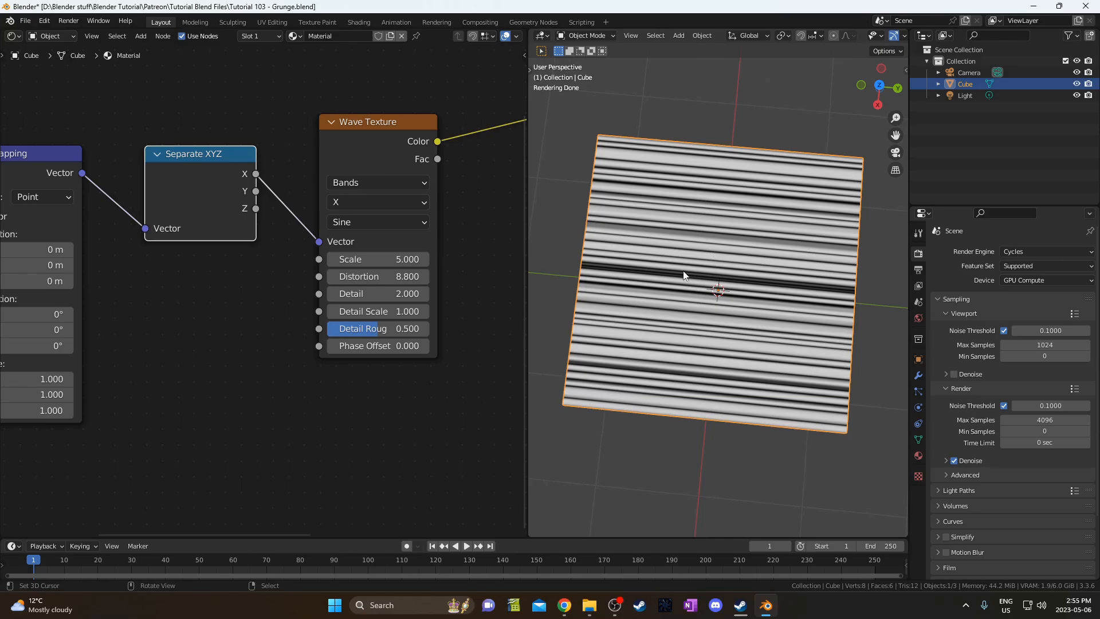
left_click(376, 278)
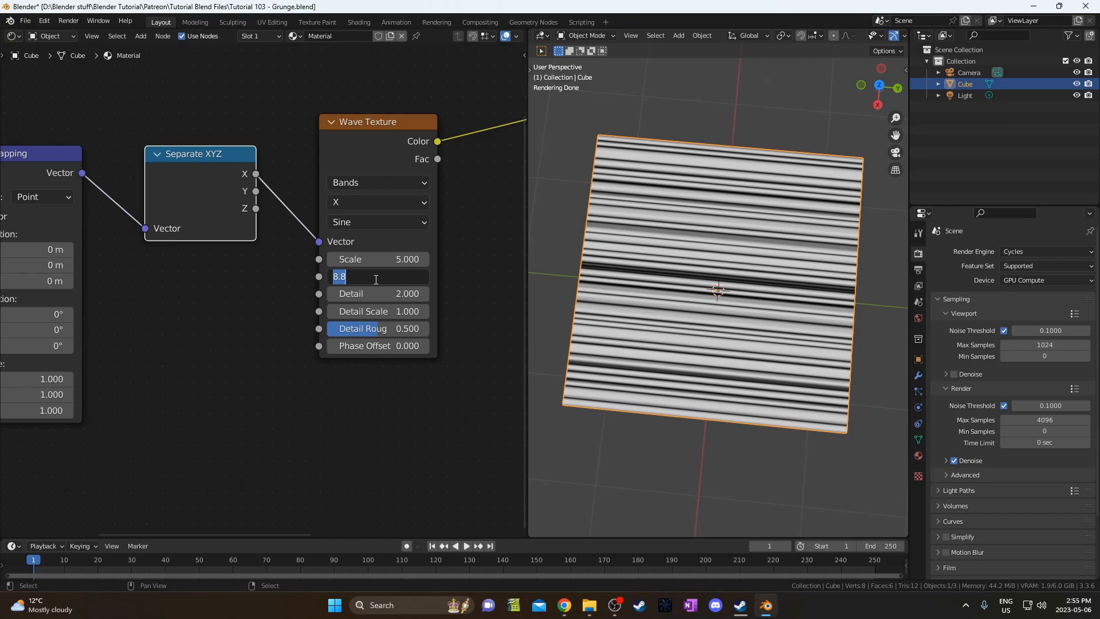
type("15.6")
key("Return")
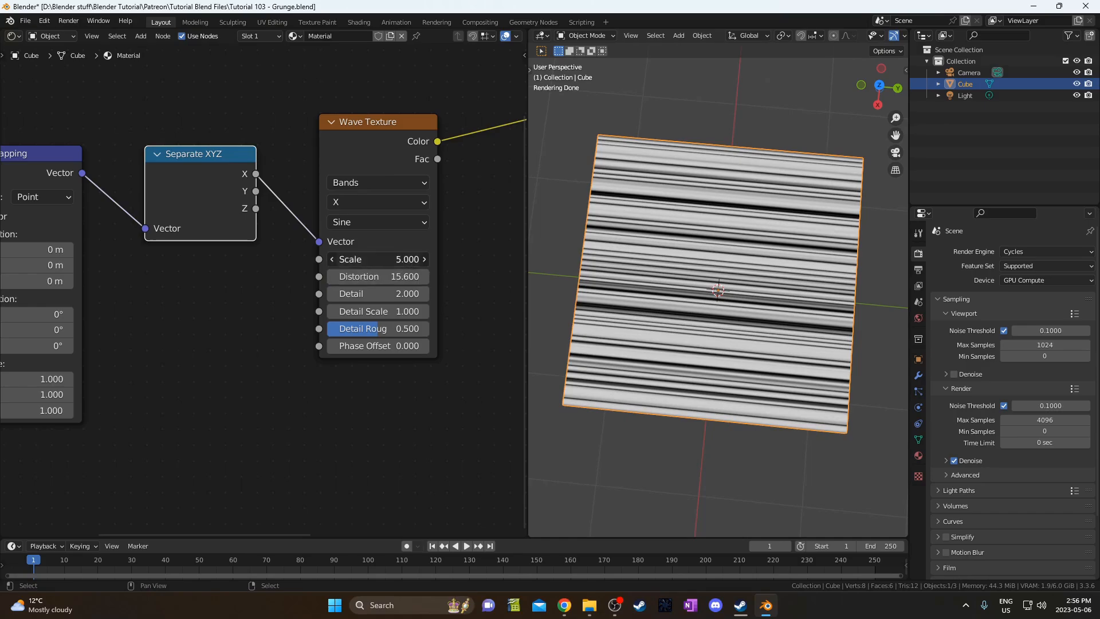
Set the Wave Texture Scale to 10.5 and view the cube's front.
left_click(399, 260)
type("10.5")
key("Return")
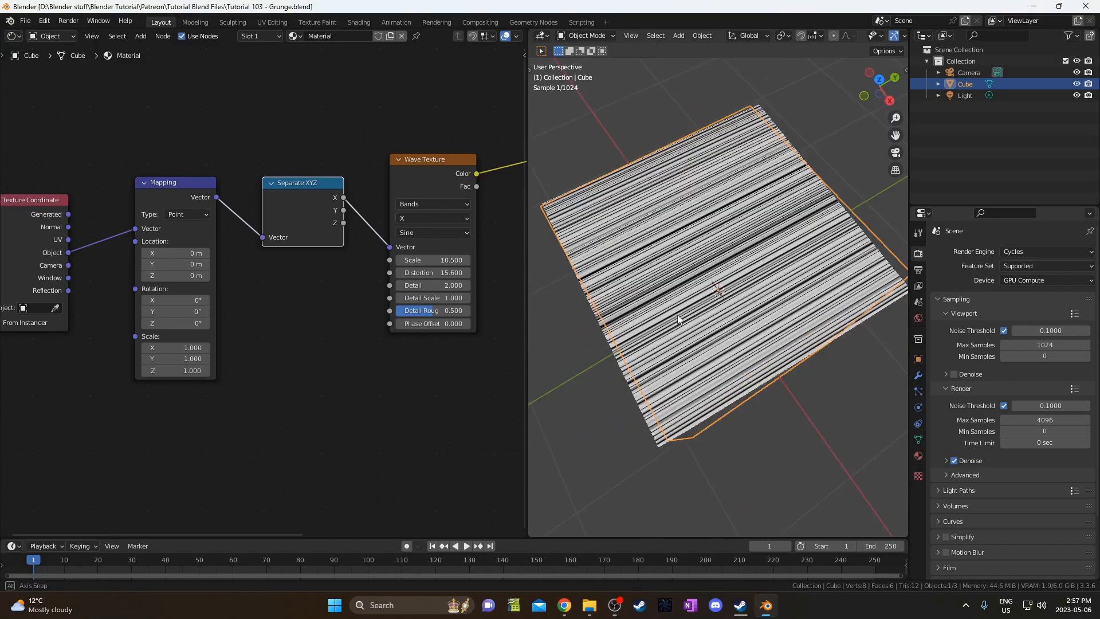
middle_click_drag(678, 315, 736, 356)
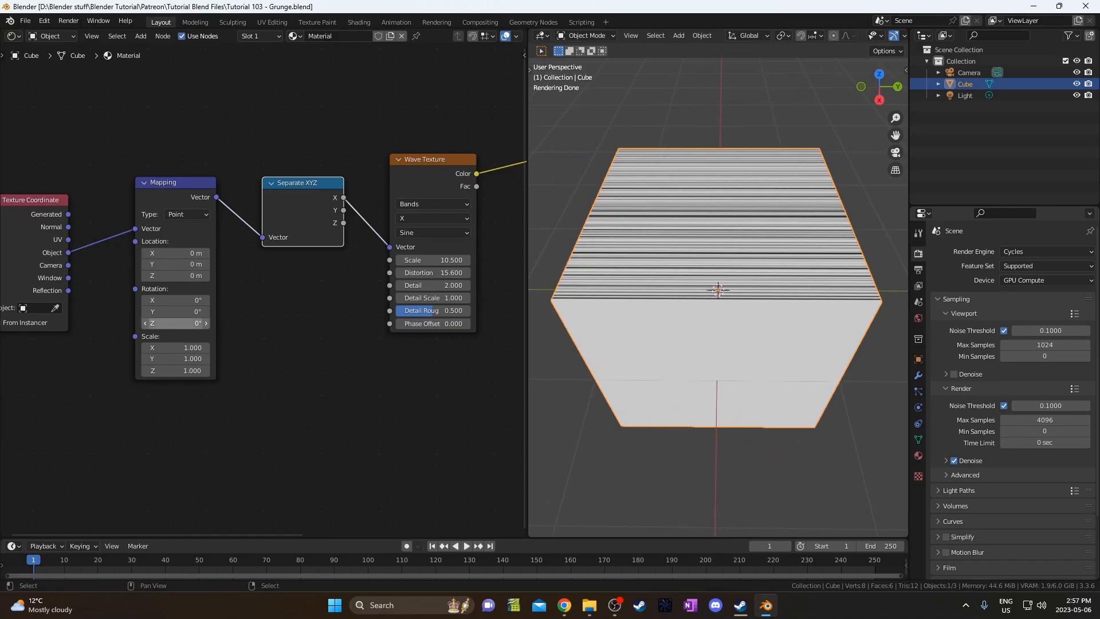
Set the Mapping node's Rotation Z to 60 and Rotation Y to 30.
left_click(174, 323)
type("60")
key("Return")
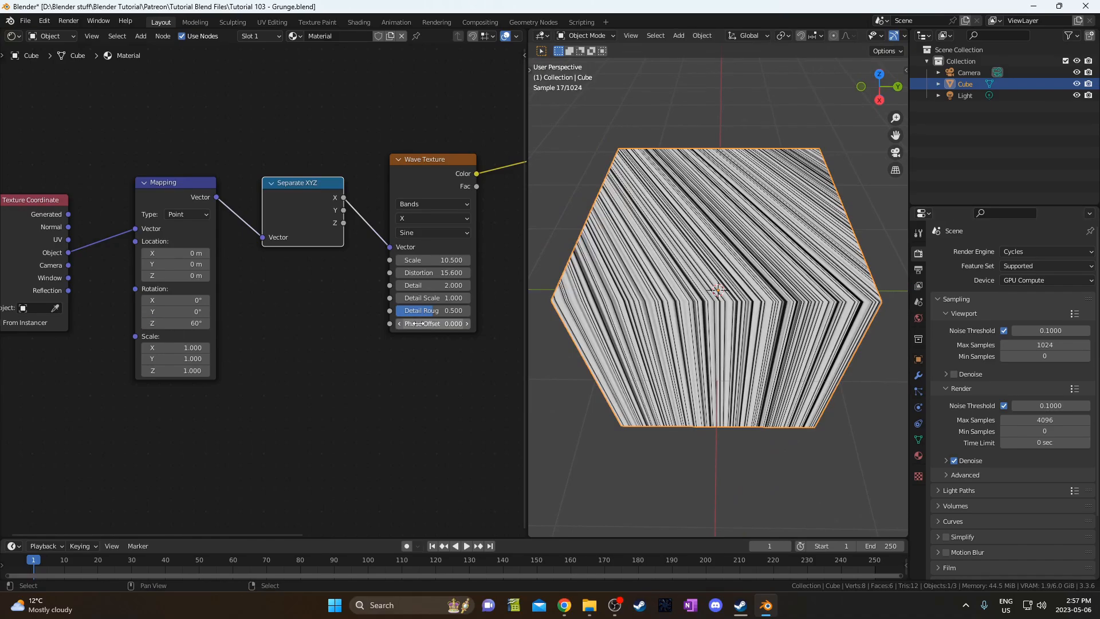
middle_click_drag(730, 369, 723, 344)
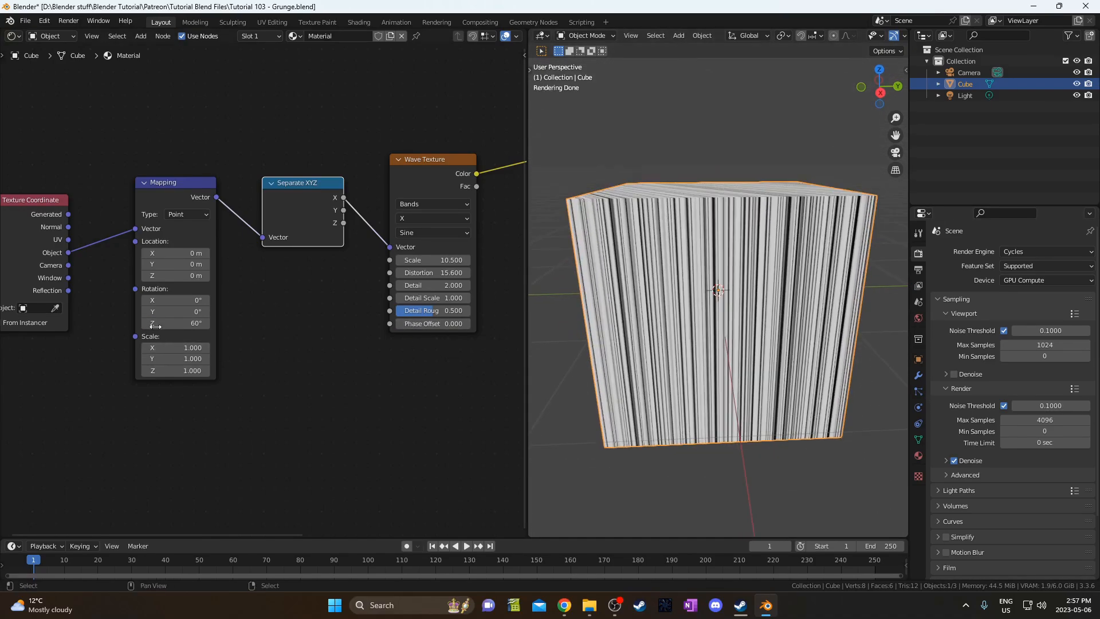
left_click(178, 309)
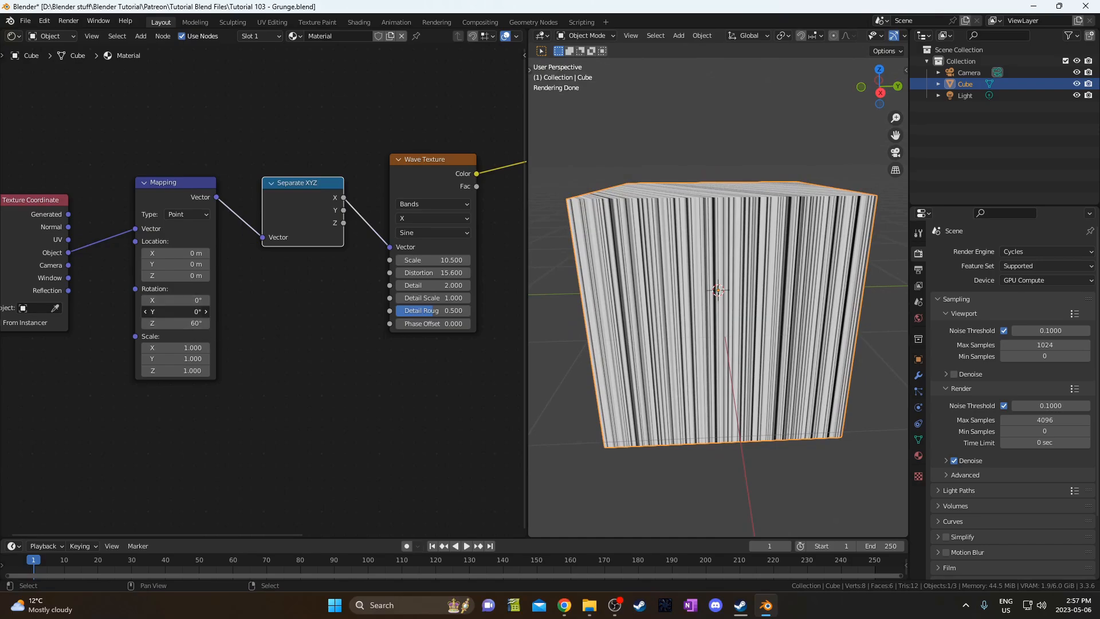
type("30")
key("Return")
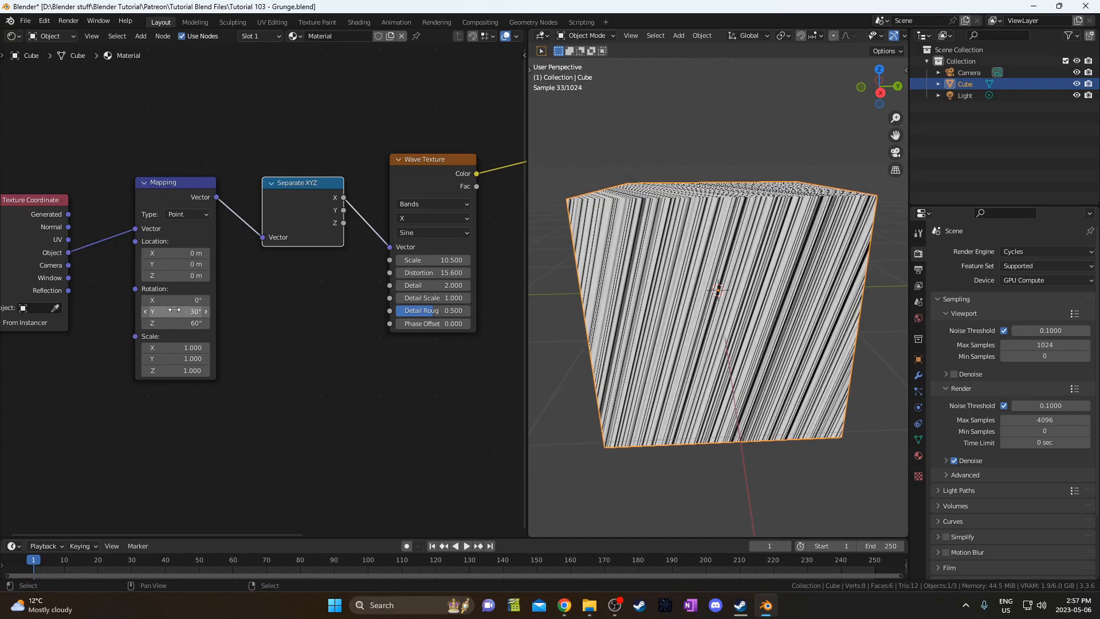
middle_click_drag(593, 317, 636, 310)
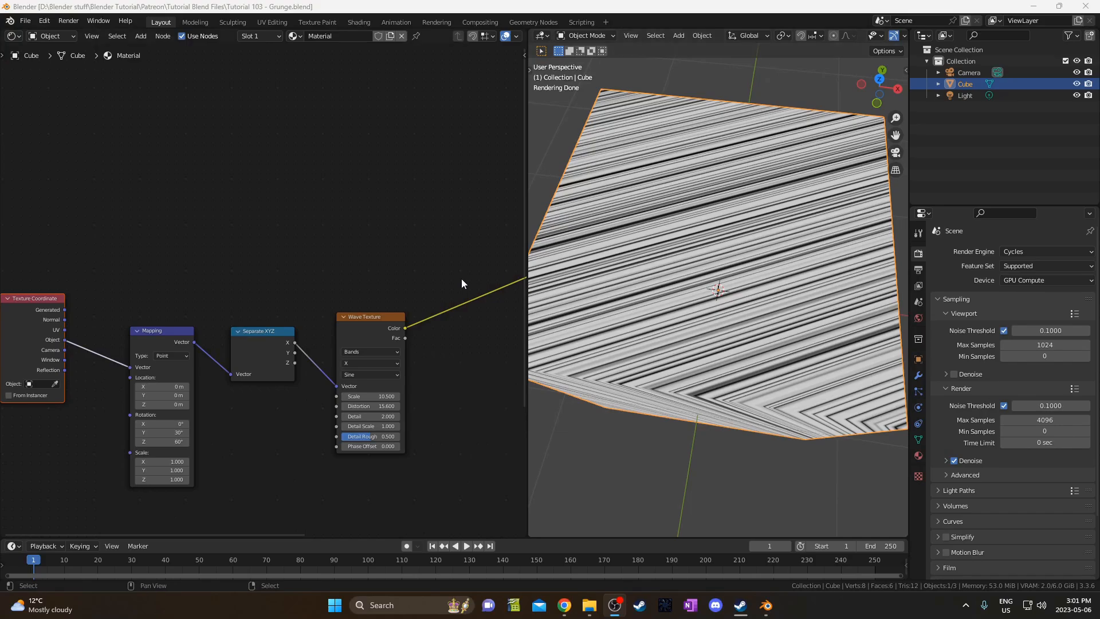
middle_click_drag(281, 279, 280, 315)
Add a Noise Texture node above the wave chain.
key("shift+a")
left_click(288, 250)
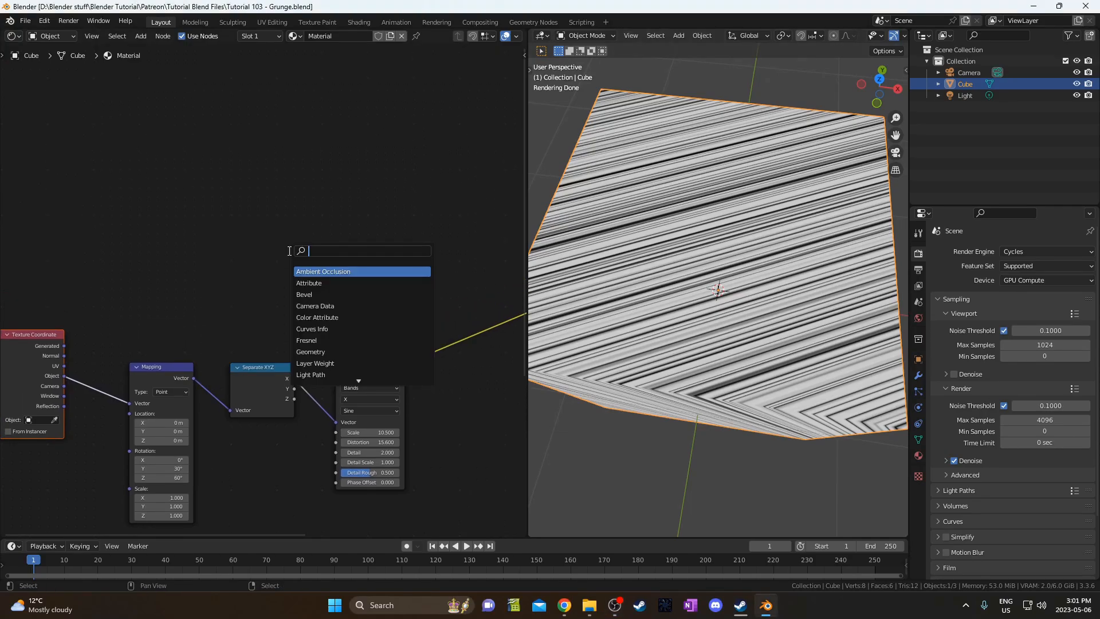
type("noise")
key("Down")
key("Return")
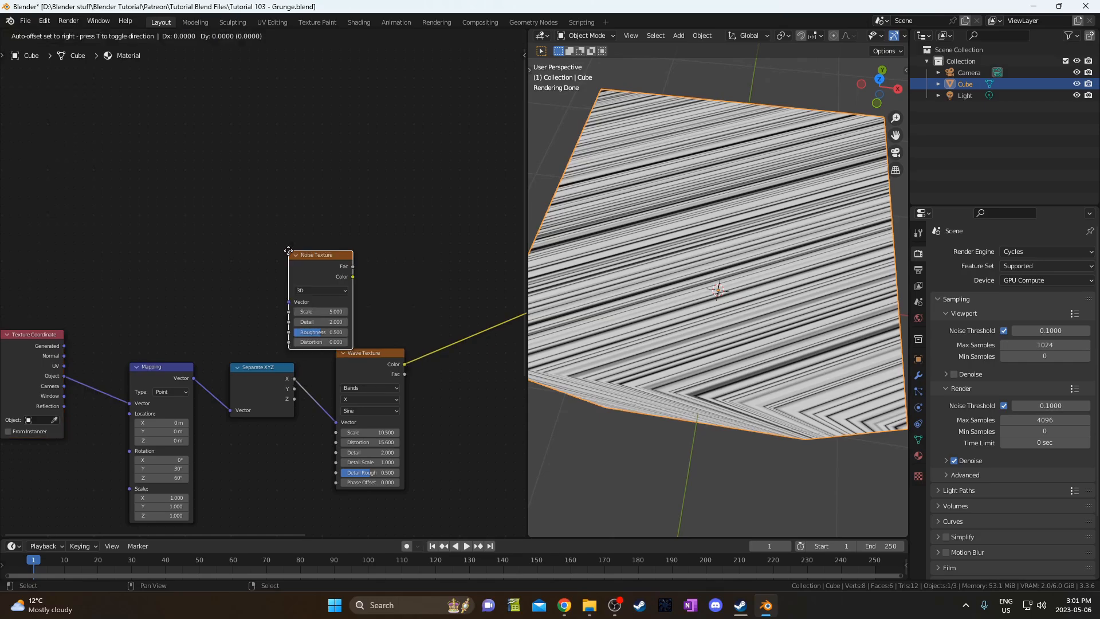
left_click(224, 173)
scroll(216, 278, "up", 1)
middle_click_drag(213, 292, 273, 324)
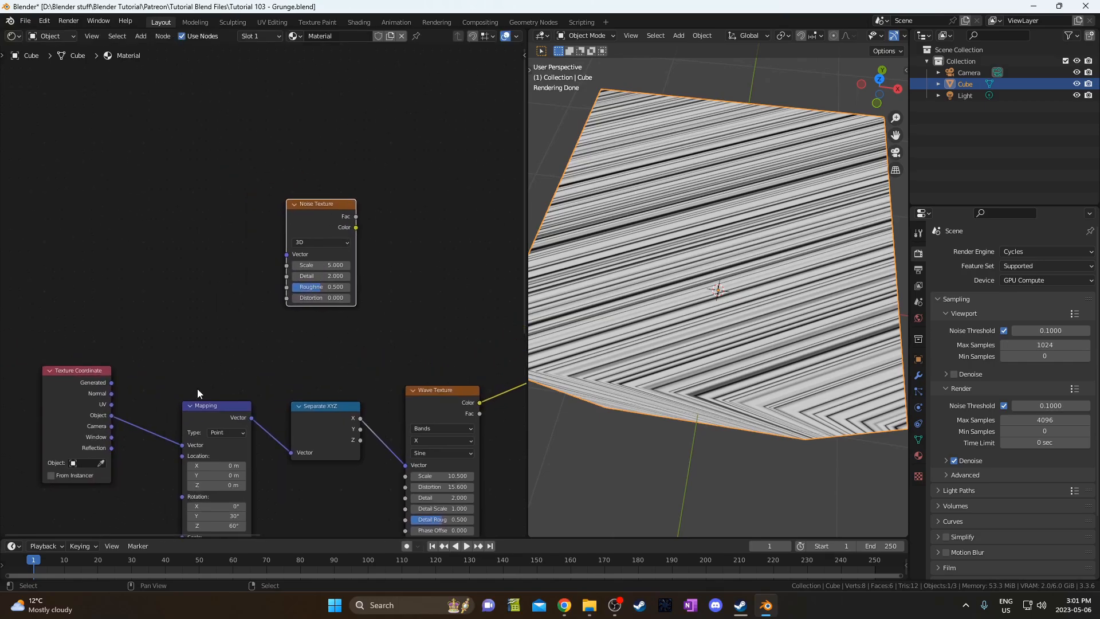
Duplicate the Mapping node, reset its rotation to zero, and connect it to the Noise Texture.
left_click(210, 406)
key("shift+d")
left_click(206, 225)
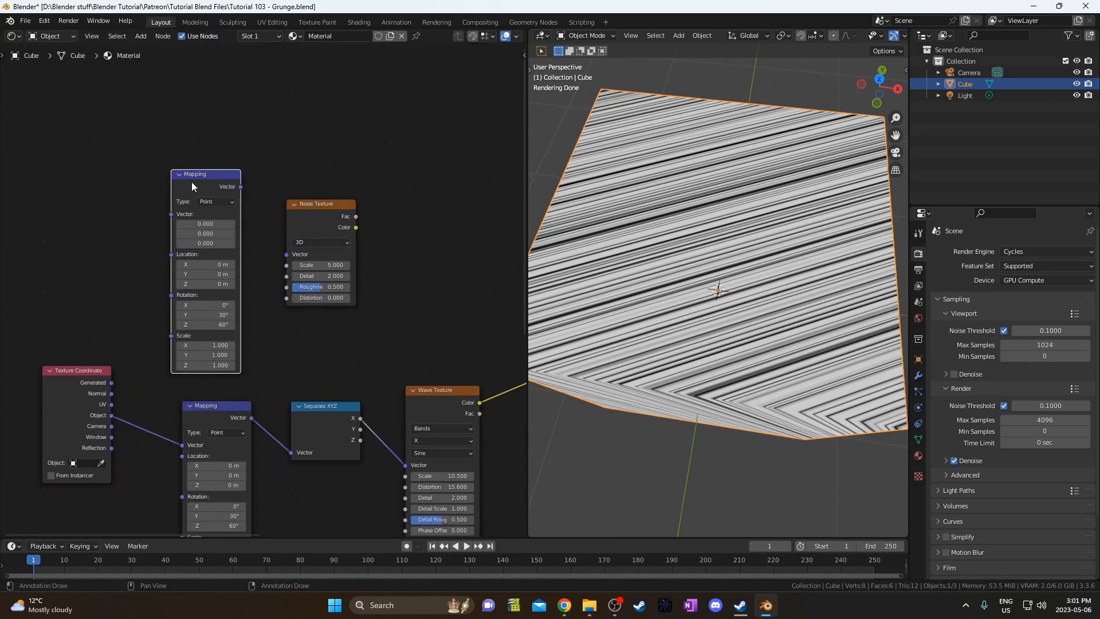
left_click_drag(194, 180, 204, 176)
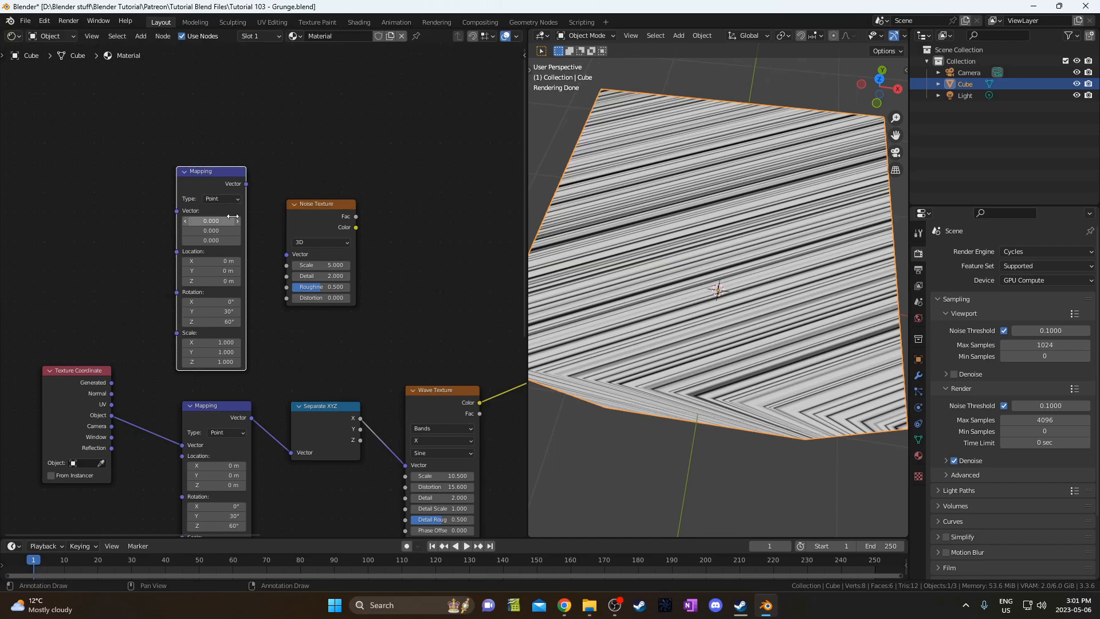
key("BackSpace")
scroll(226, 262, "up", 1, "shift")
middle_click_drag(227, 262, 227, 280)
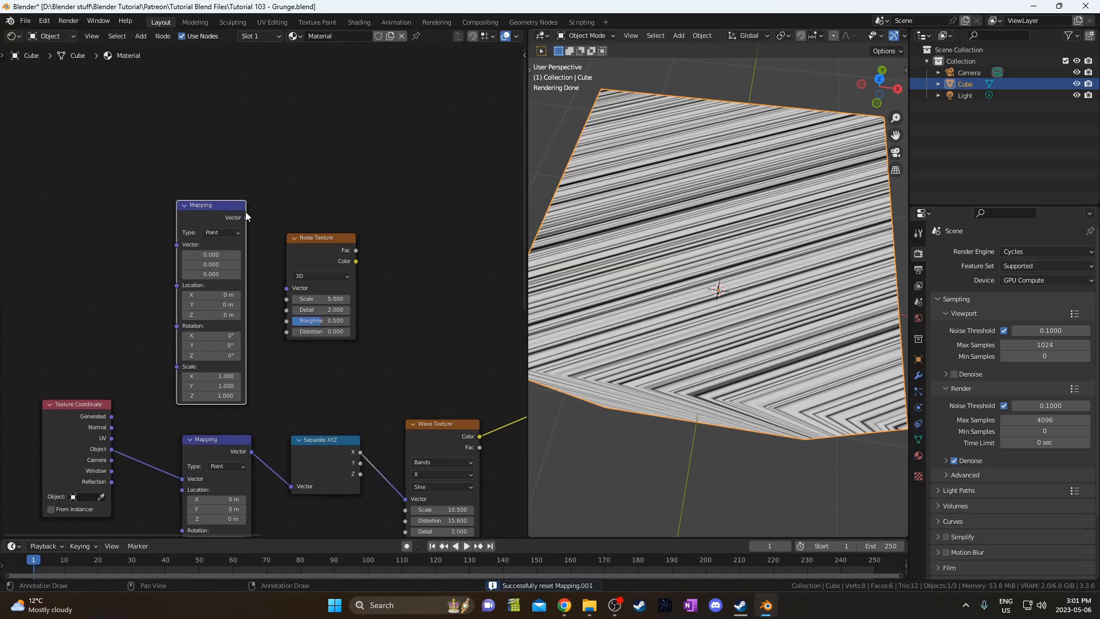
right_click_drag(245, 213, 299, 296, "alt")
Feed Texture Coordinate Object into the new Mapping and preview the noise on the cube.
middle_click_drag(177, 358, 252, 335)
left_click_drag(150, 385, 95, 279)
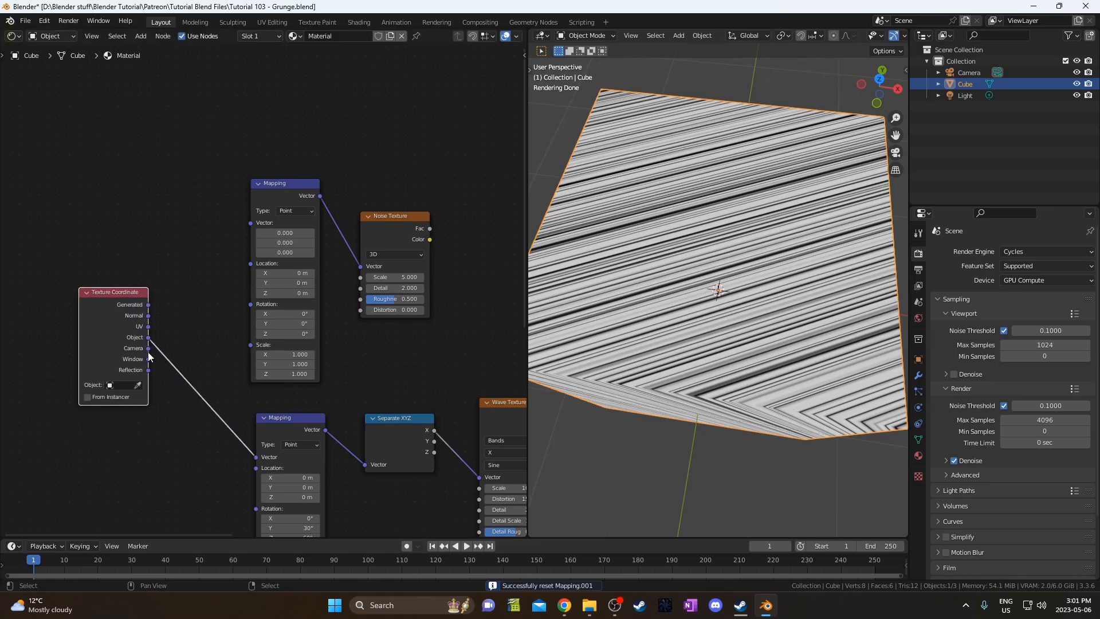
left_click_drag(147, 338, 250, 222)
middle_click_drag(319, 316, 212, 336)
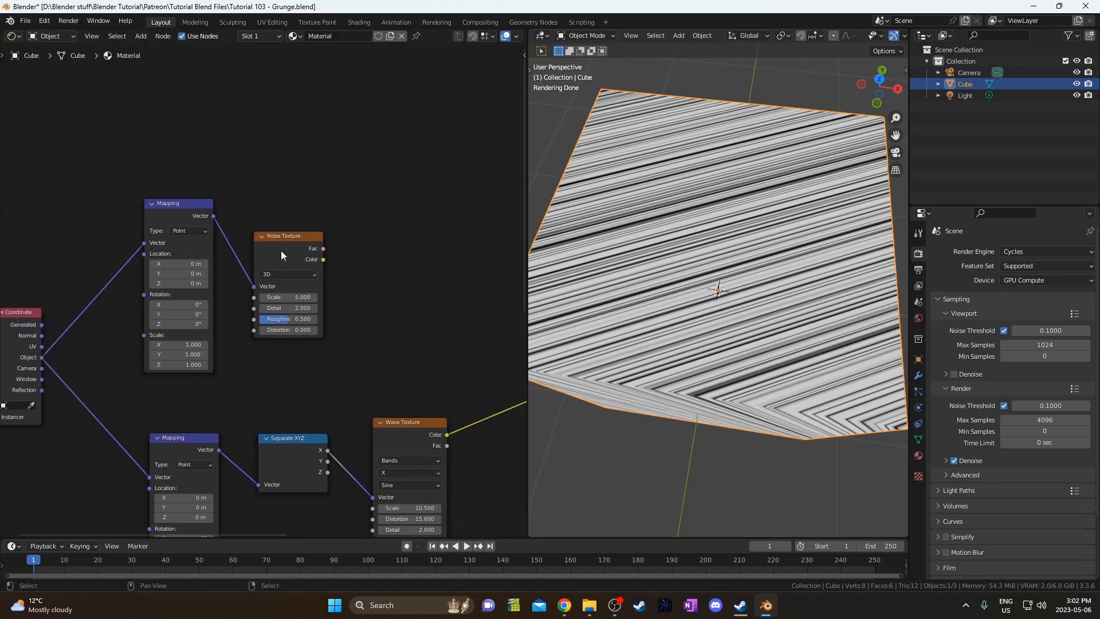
left_click_drag(288, 239, 296, 210)
left_click(296, 210, "ctrl+shift")
middle_click_drag(373, 291, 332, 287)
Insert a ColorRamp into the Noise Texture's output link.
key("shift+a")
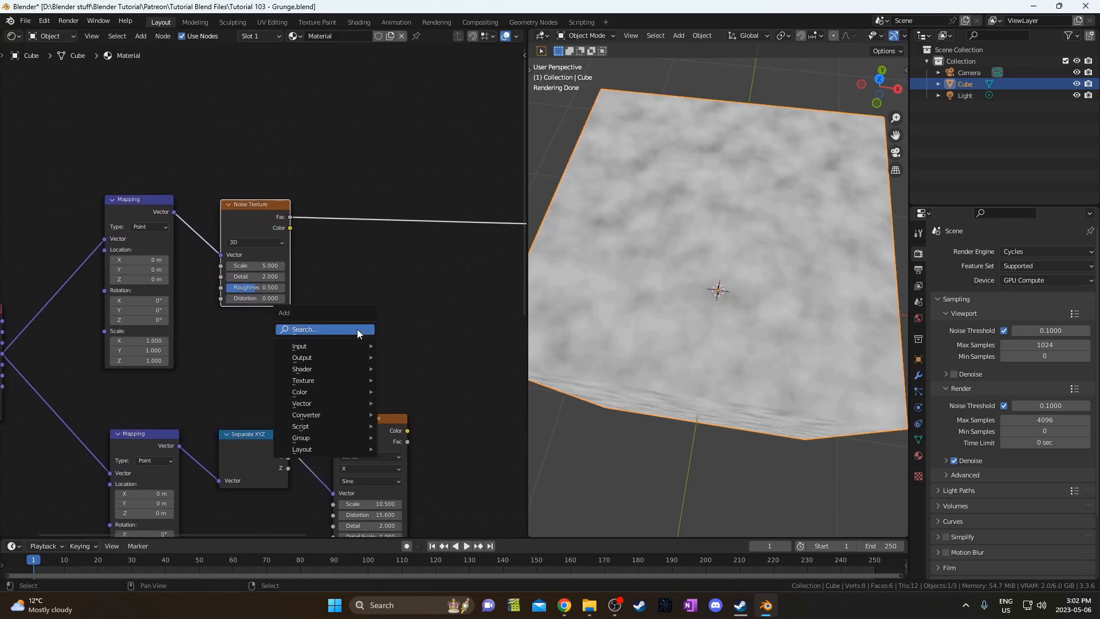
type("color")
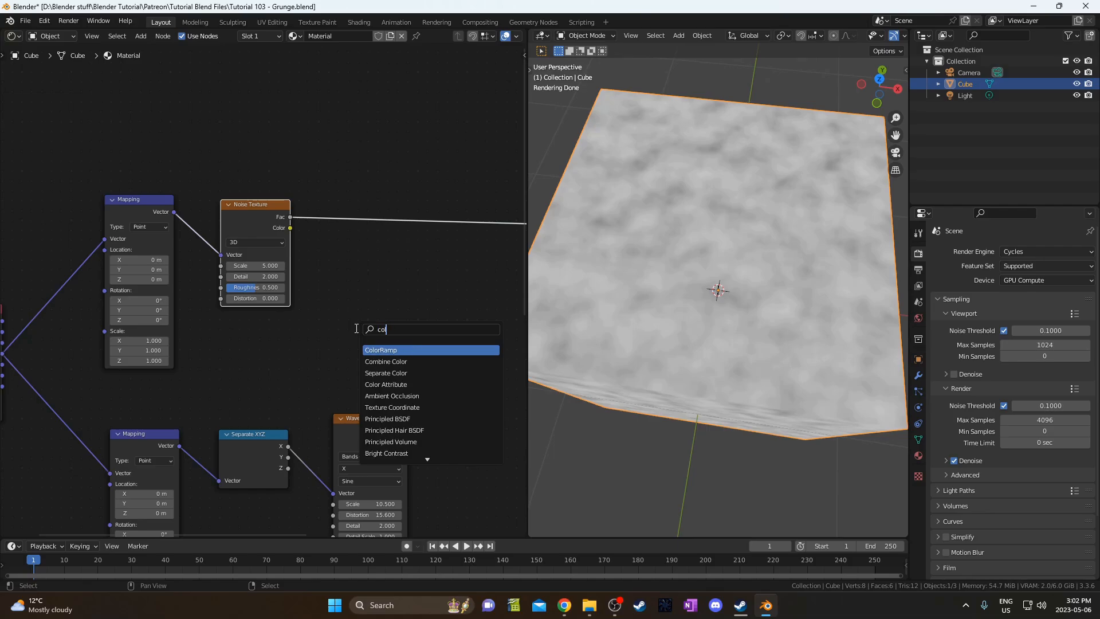
key("Return")
left_click(349, 188)
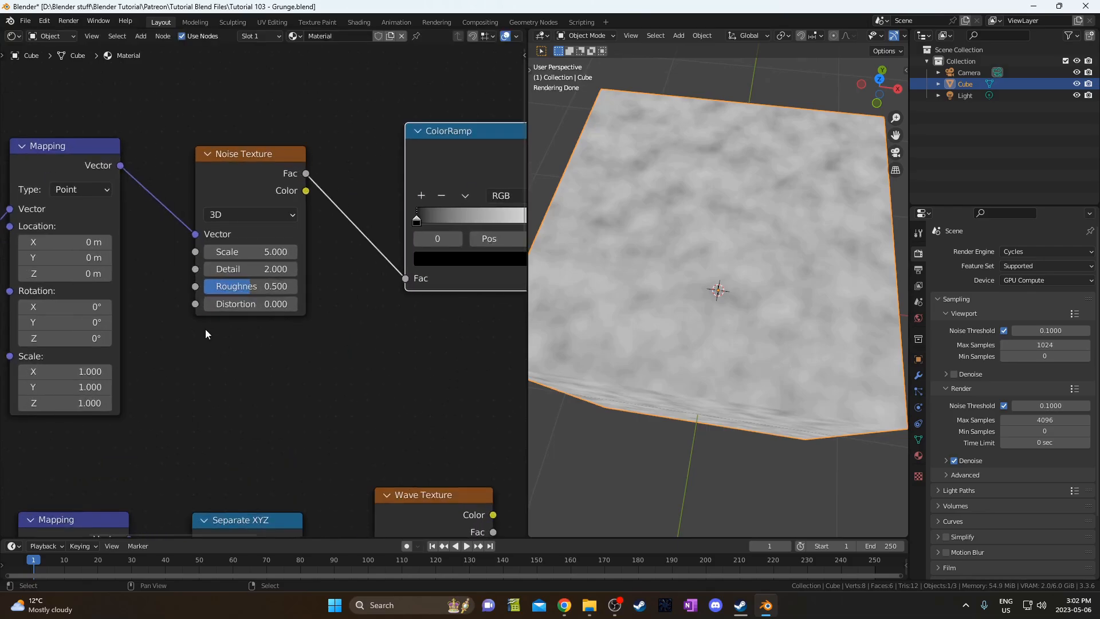
scroll(263, 286, "up", 2)
Set the noise Scale to 1 and drag the ramp's black and white stops closer together.
double_click(239, 253)
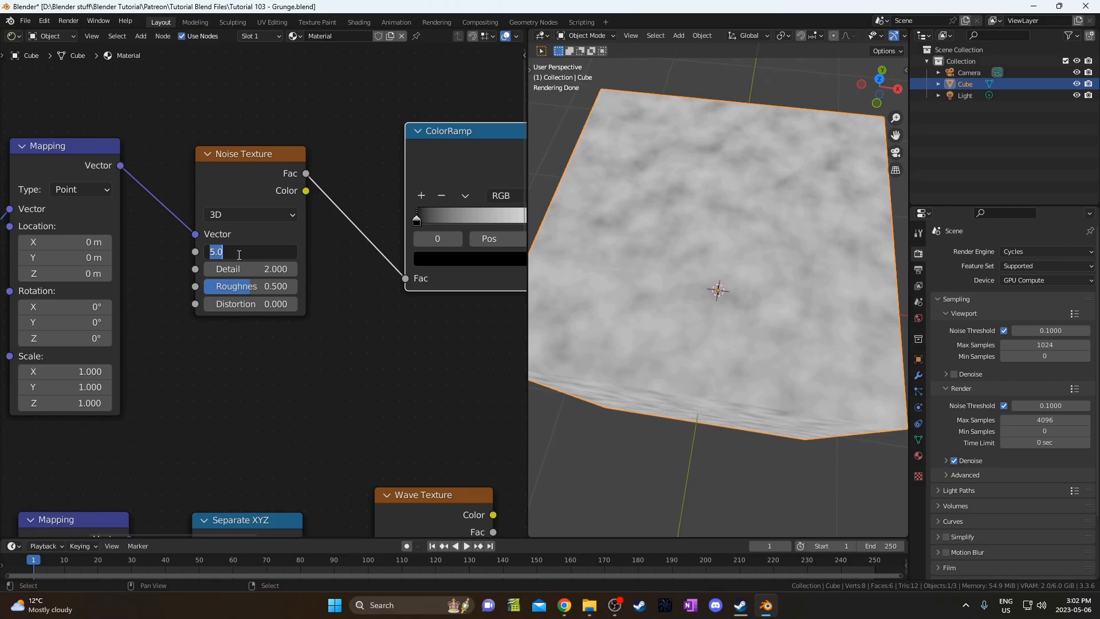
type("1")
key("Tab")
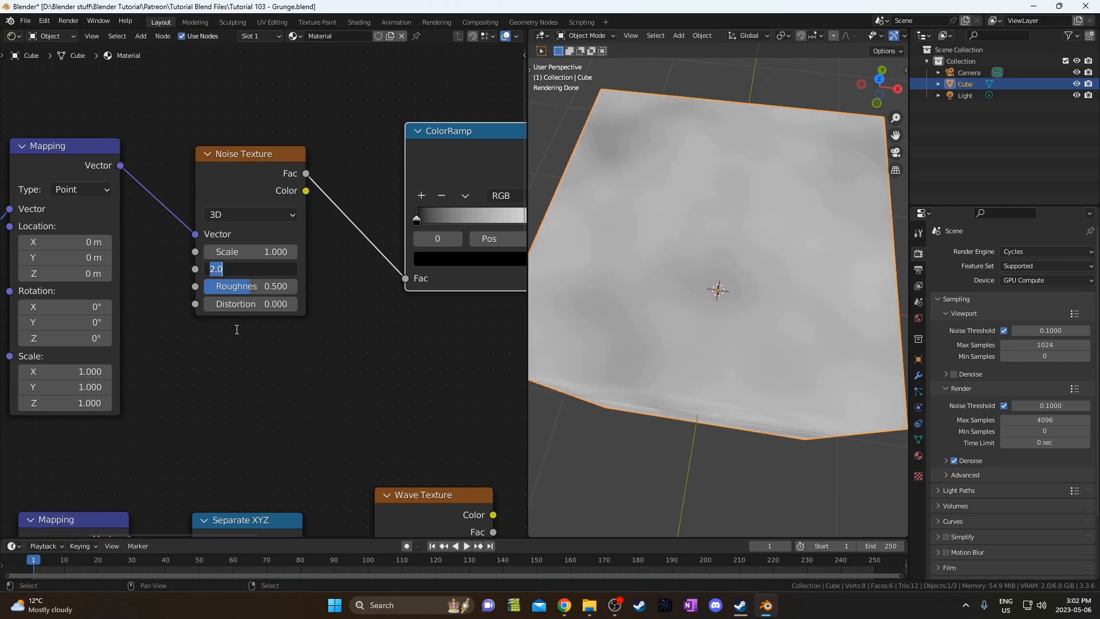
key("Return")
scroll(351, 362, "down", 2)
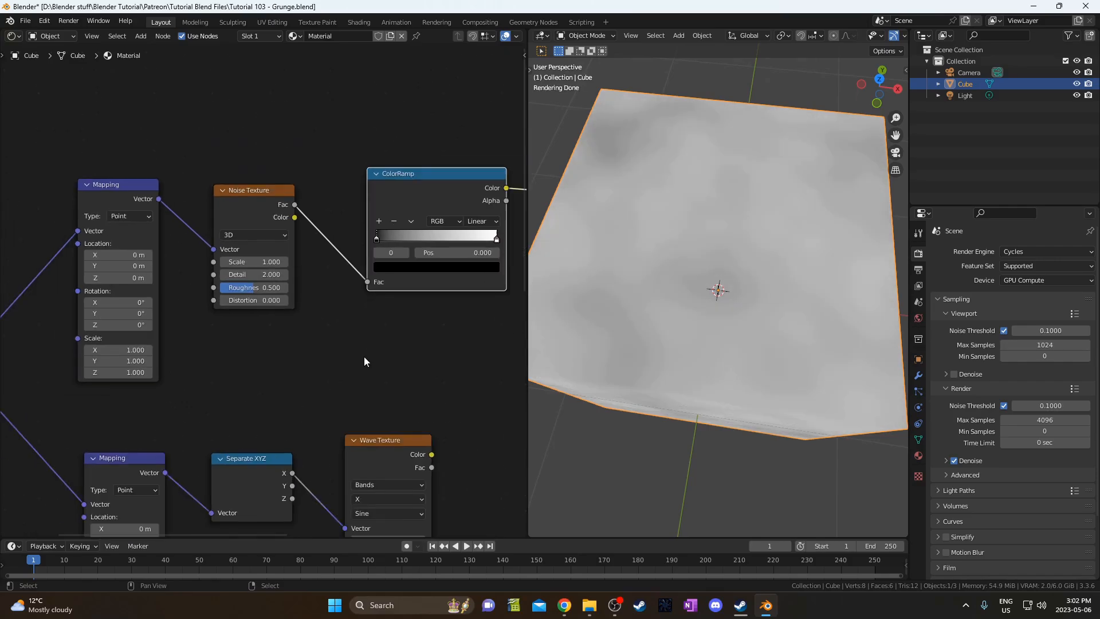
middle_click_drag(363, 356, 280, 372)
left_click_drag(291, 255, 327, 256)
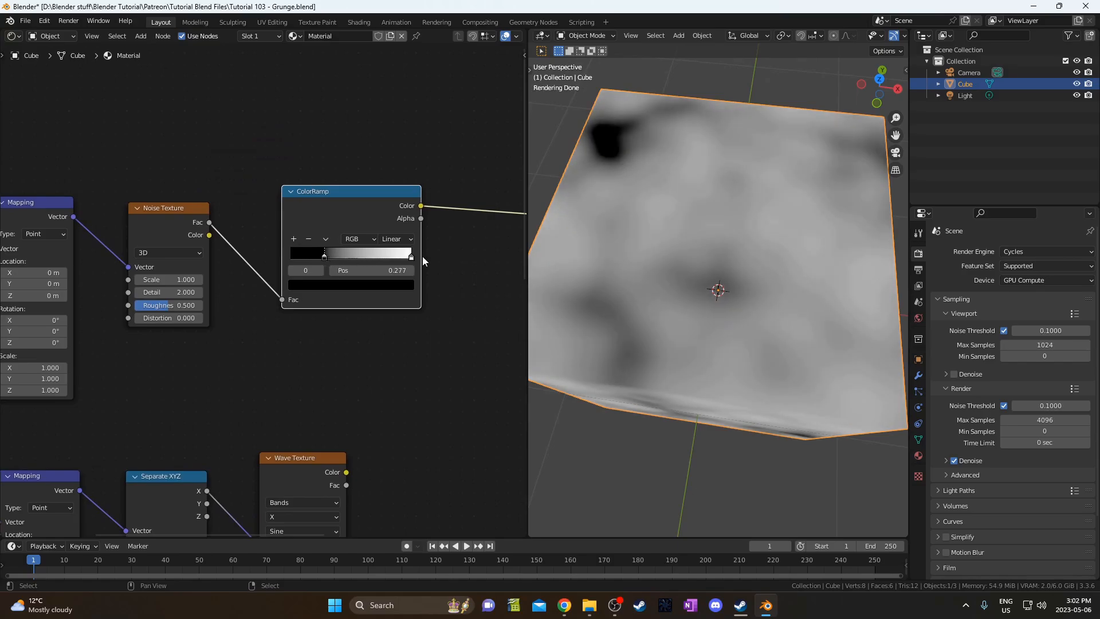
left_click_drag(411, 256, 367, 256)
Set the noise Detail to 8 and Roughness to 1.
scroll(263, 289, "up", 5)
middle_click_drag(98, 327, 166, 324)
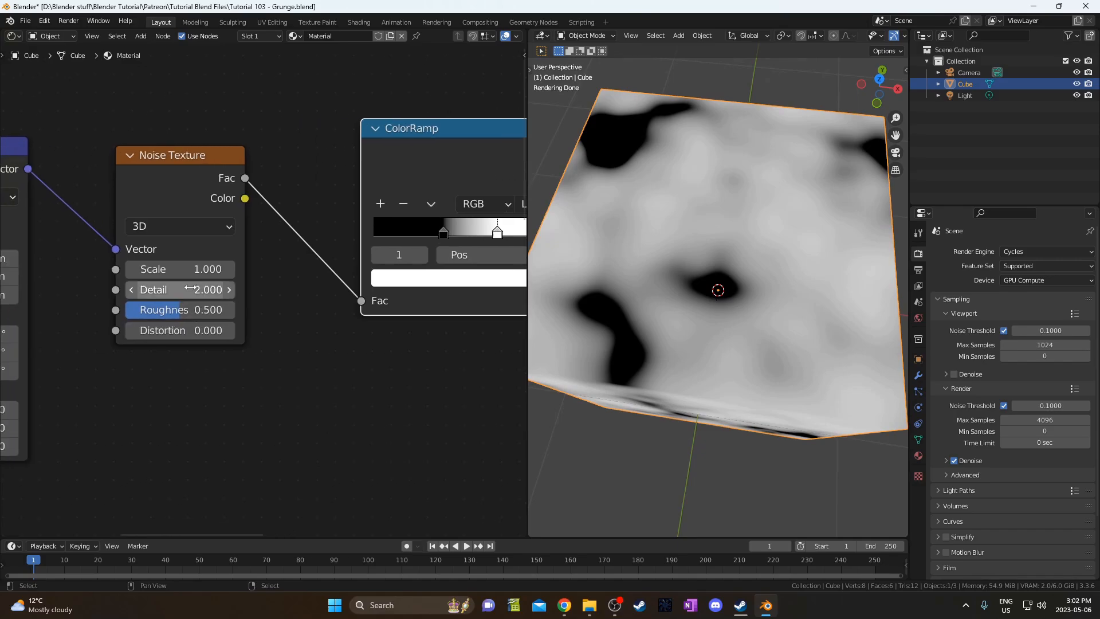
double_click(183, 294)
type("8")
key("Tab")
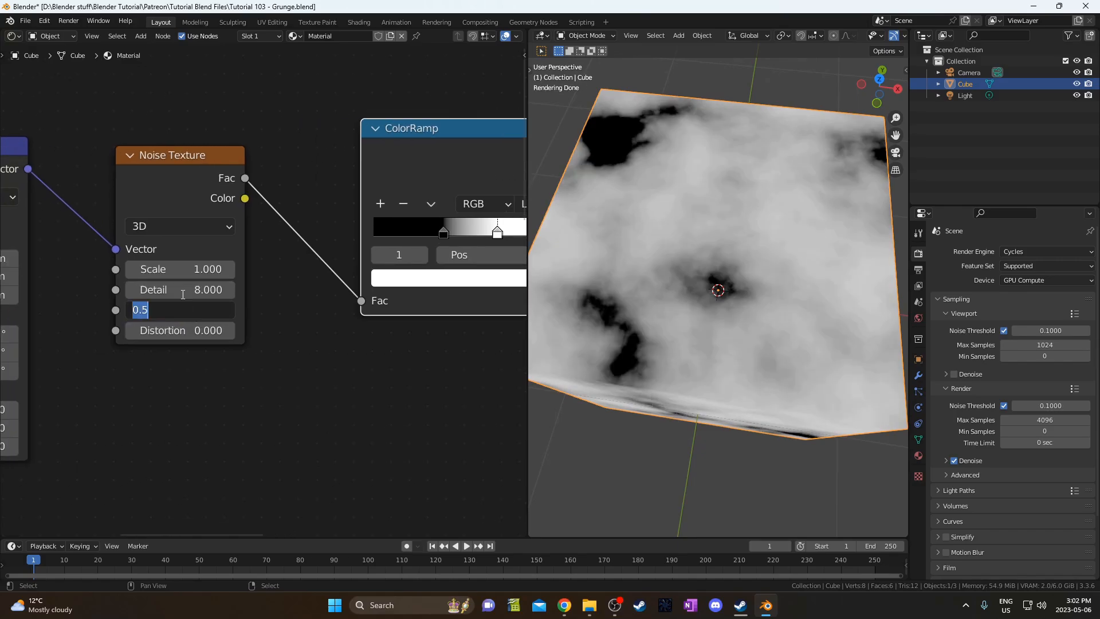
type("1")
key("Return")
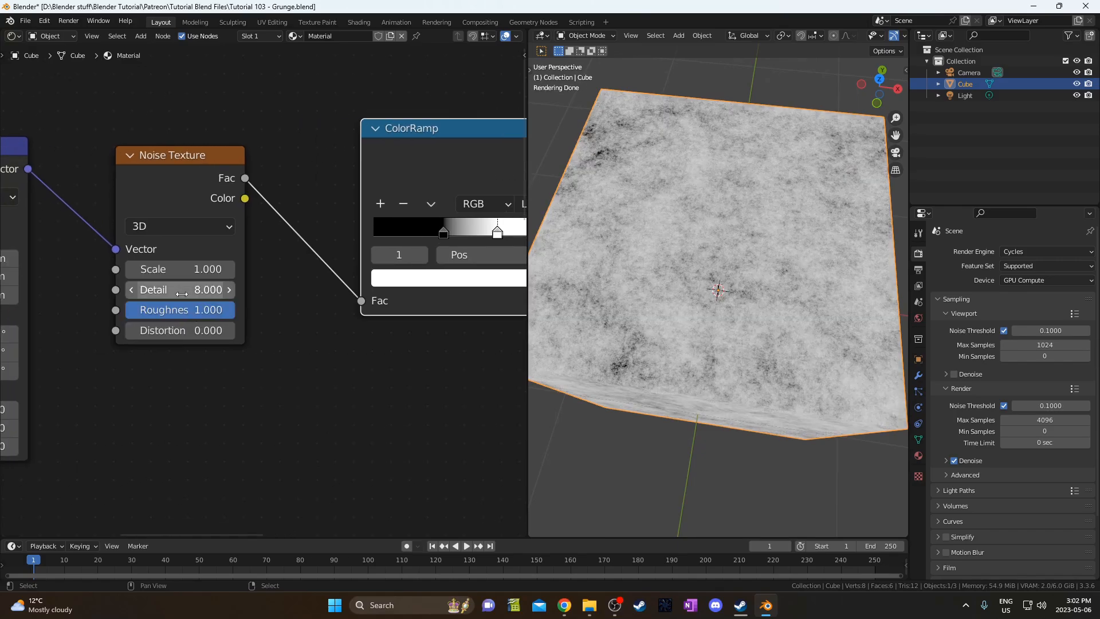
middle_click_drag(664, 334, 700, 322)
Position the ColorRamp's black stop at 0.427 and white stop at 0.450.
middle_click_drag(466, 274, 285, 296)
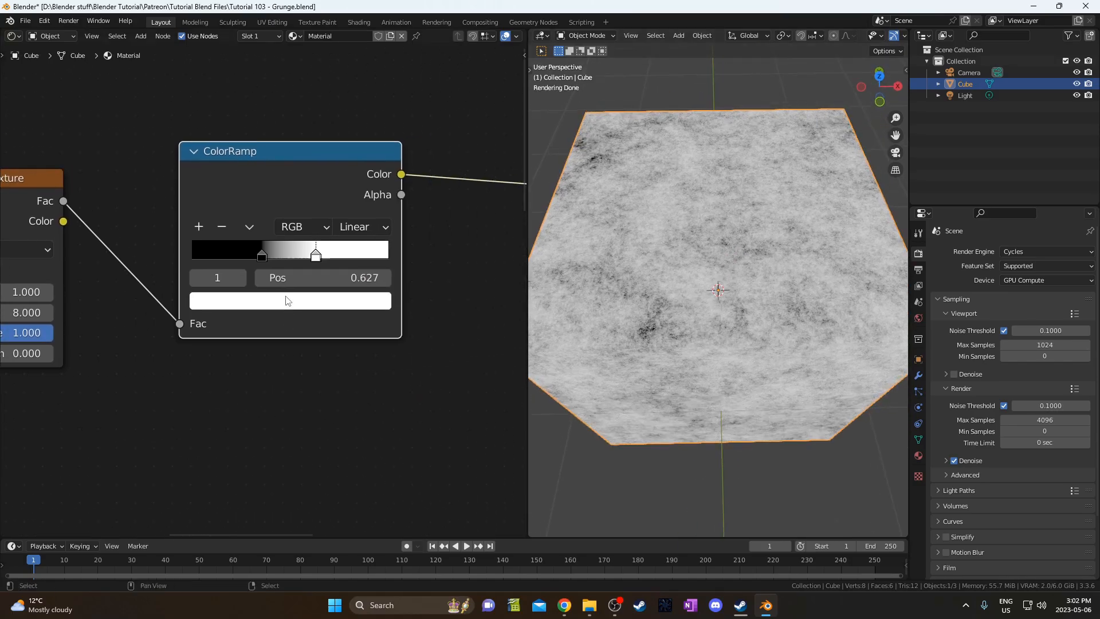
left_click(261, 255)
left_click(313, 271)
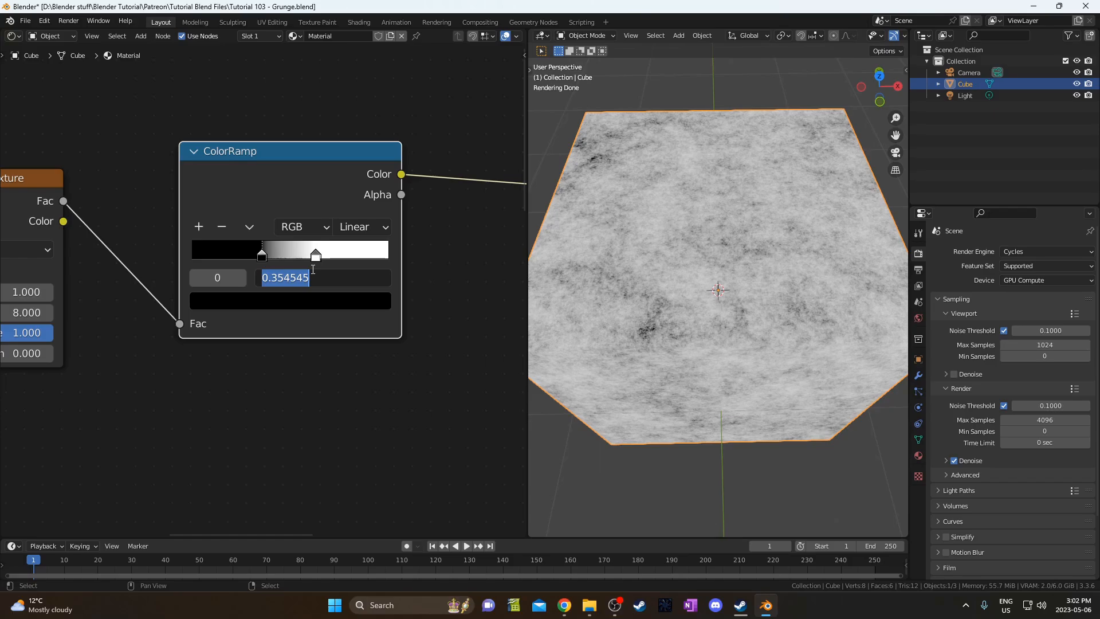
type(".427")
key("Return")
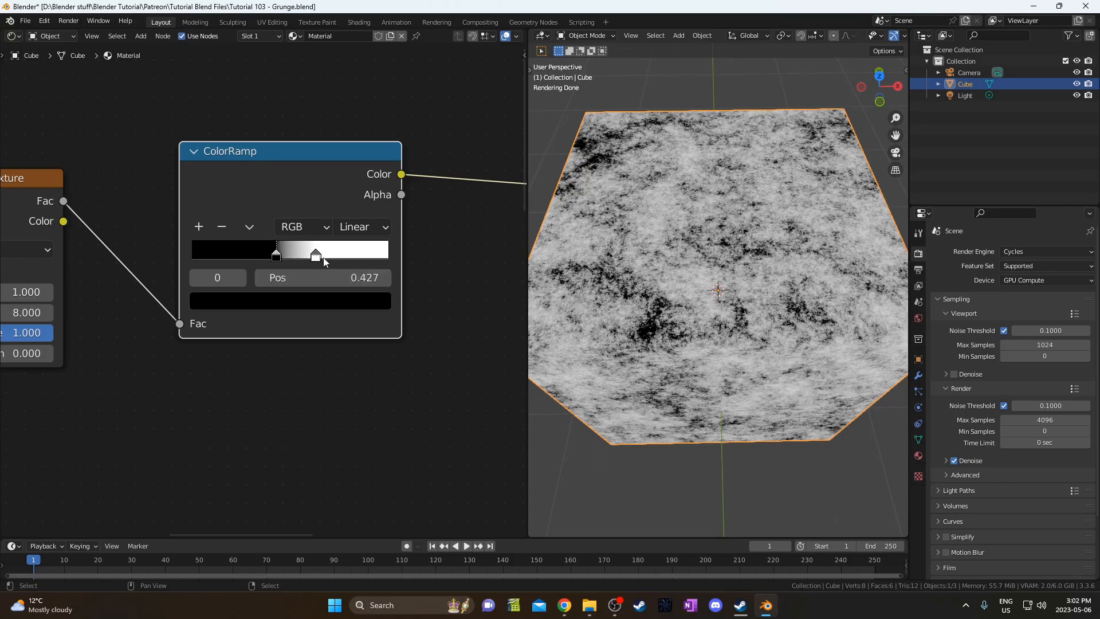
left_click(316, 256)
left_click(325, 278)
type(".")
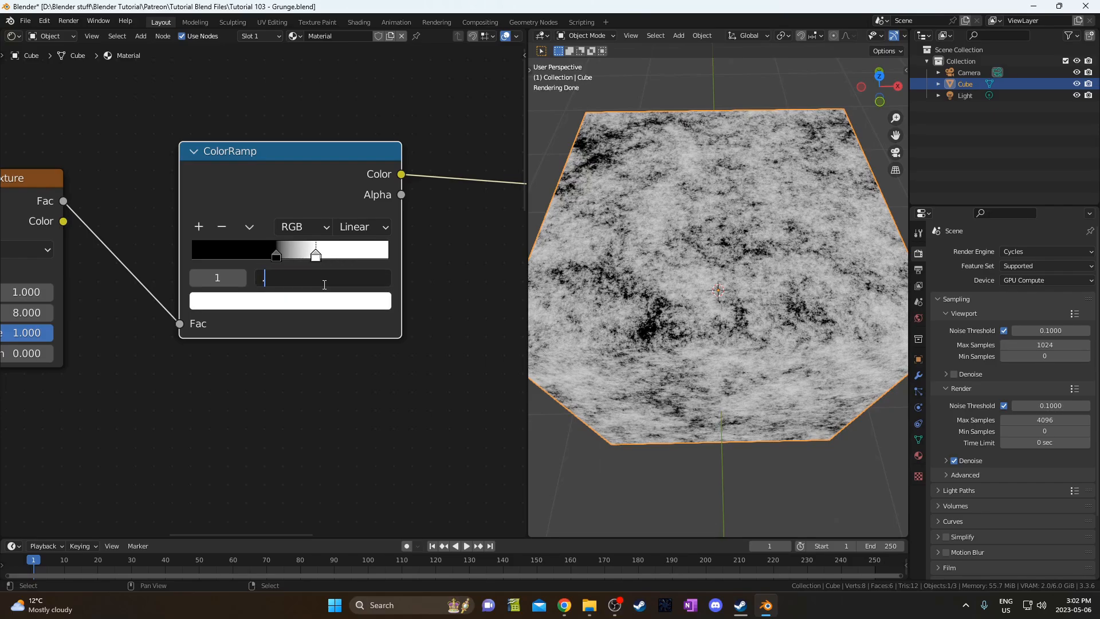
type("45")
key("Return")
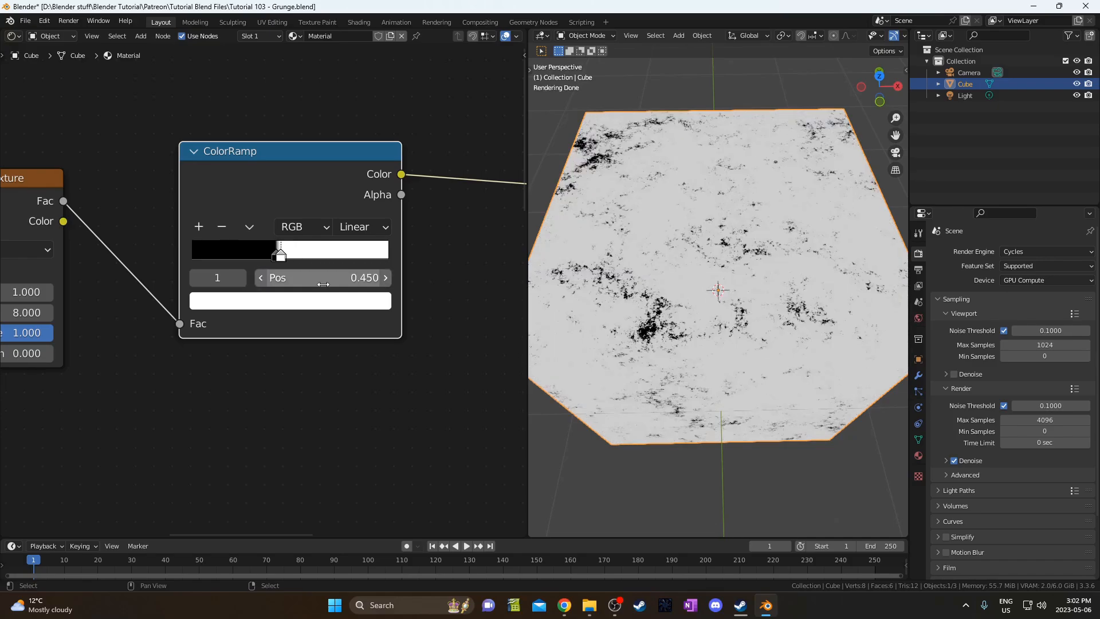
scroll(232, 311, "down", 3)
scroll(283, 360, "down", 4)
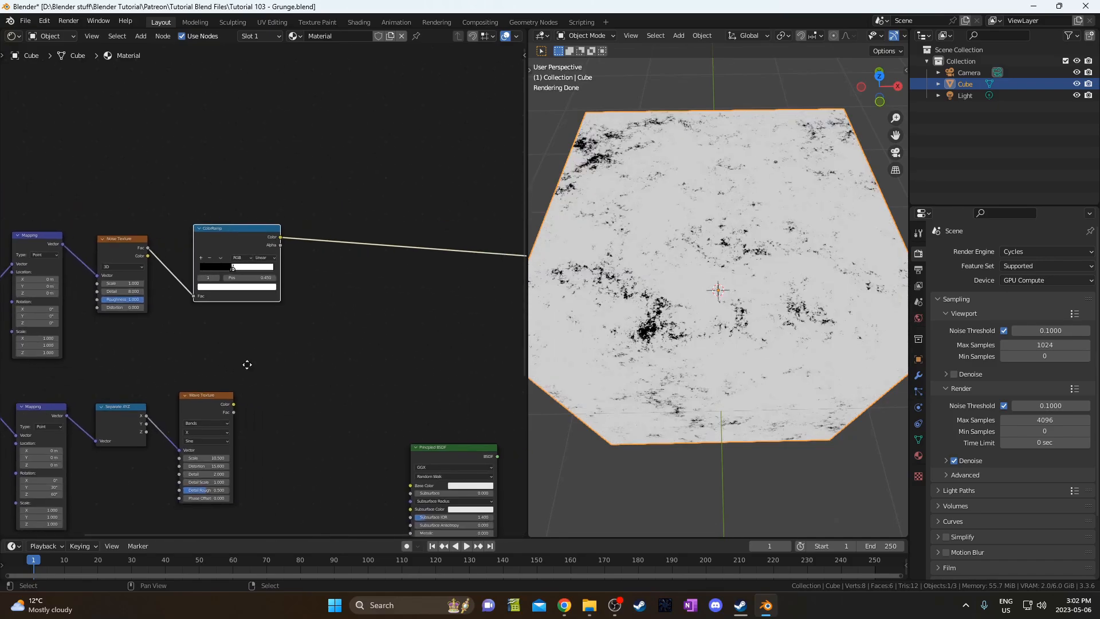
Add a MixRGB node onto the ColorRamp-to-shader link.
key("shift+a")
left_click(337, 345)
type("mix")
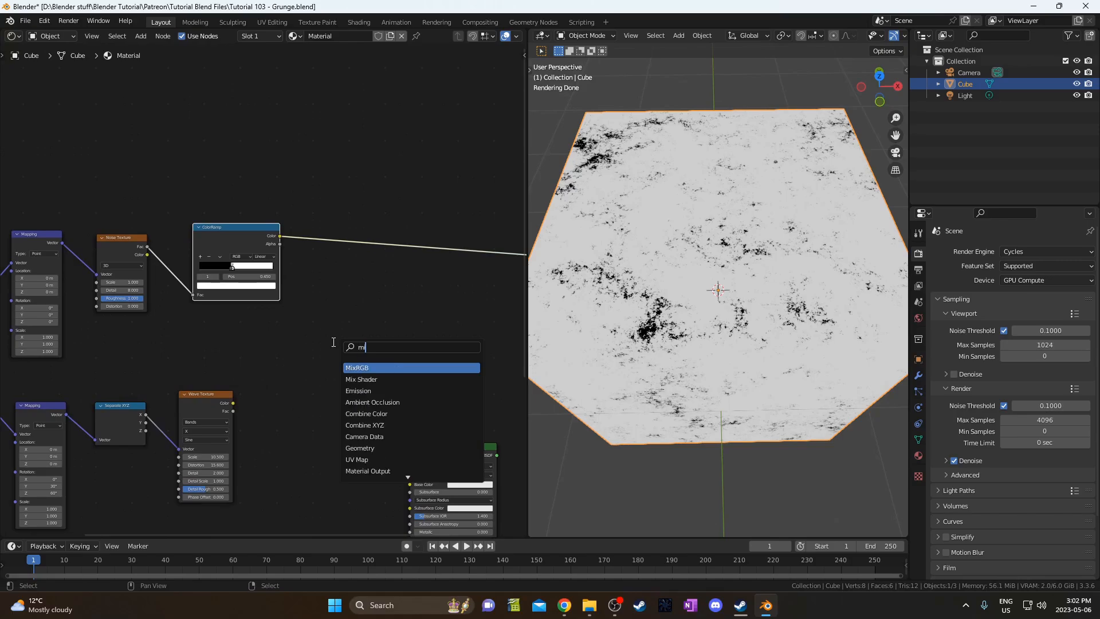
key("Return")
left_click(335, 234)
Feed the ColorRamp into the Mix factor and the Wave Texture color into Color1.
scroll(378, 258, "up", 3)
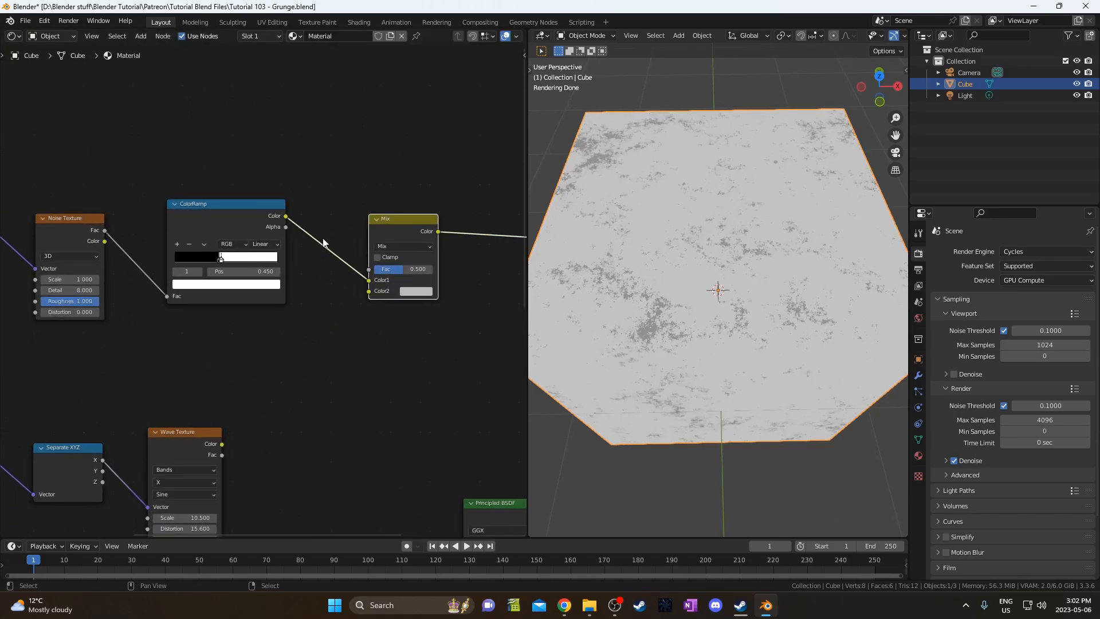
left_click_drag(408, 279, 407, 263)
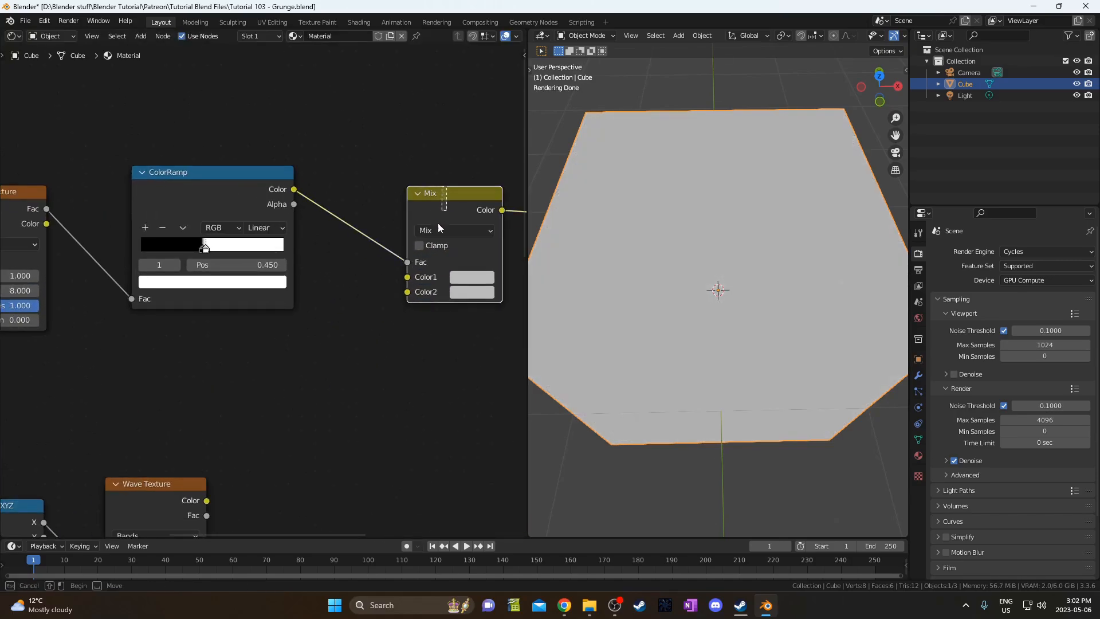
left_click_drag(450, 223, 428, 406)
middle_click_drag(380, 450, 330, 305)
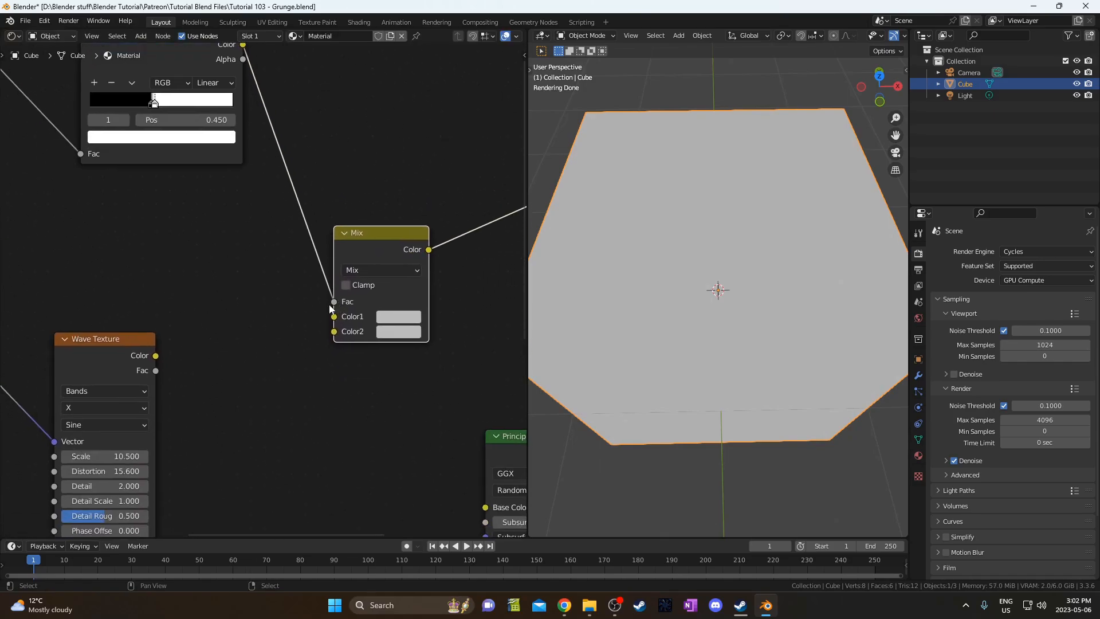
scroll(262, 298, "down", 3)
left_click_drag(177, 342, 319, 311)
Set the Mix node's Color2 to white and orbit to inspect the streaked cube.
left_click(378, 324)
scroll(401, 229, "up", 5)
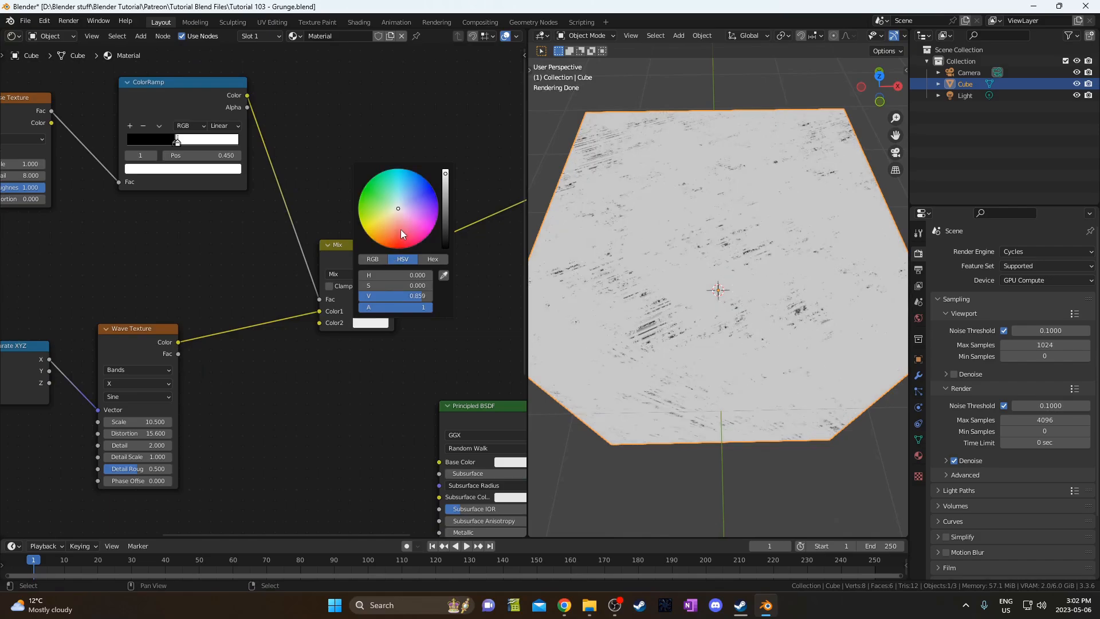
scroll(493, 360, "down", 1)
scroll(716, 337, "up", 4)
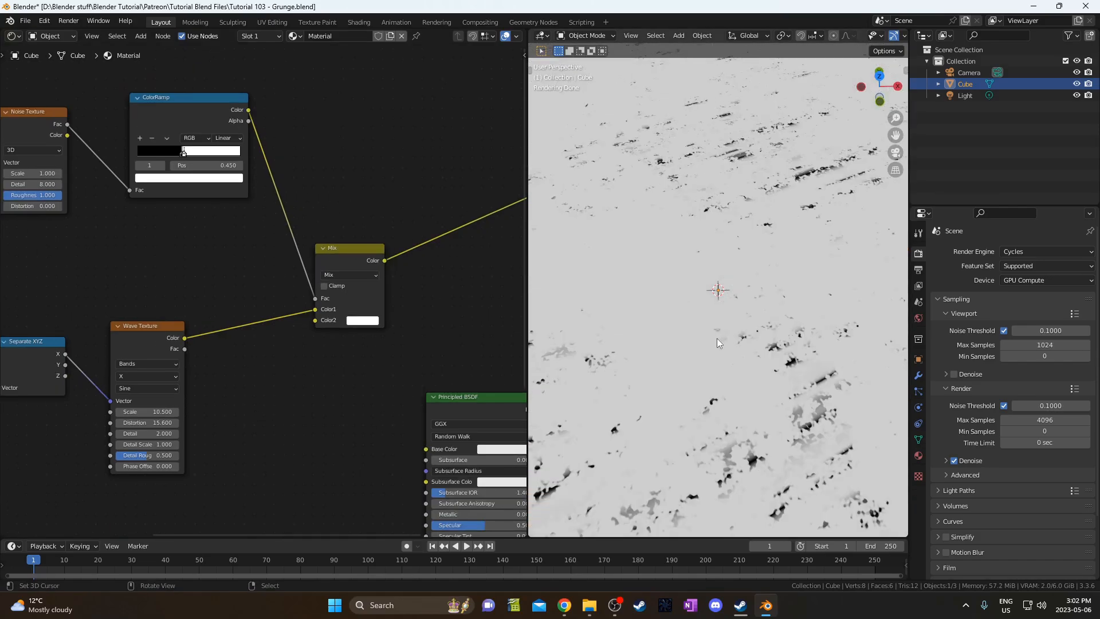
scroll(716, 338, "down", 4)
middle_click_drag(717, 339, 652, 366)
scroll(631, 388, "up", 2)
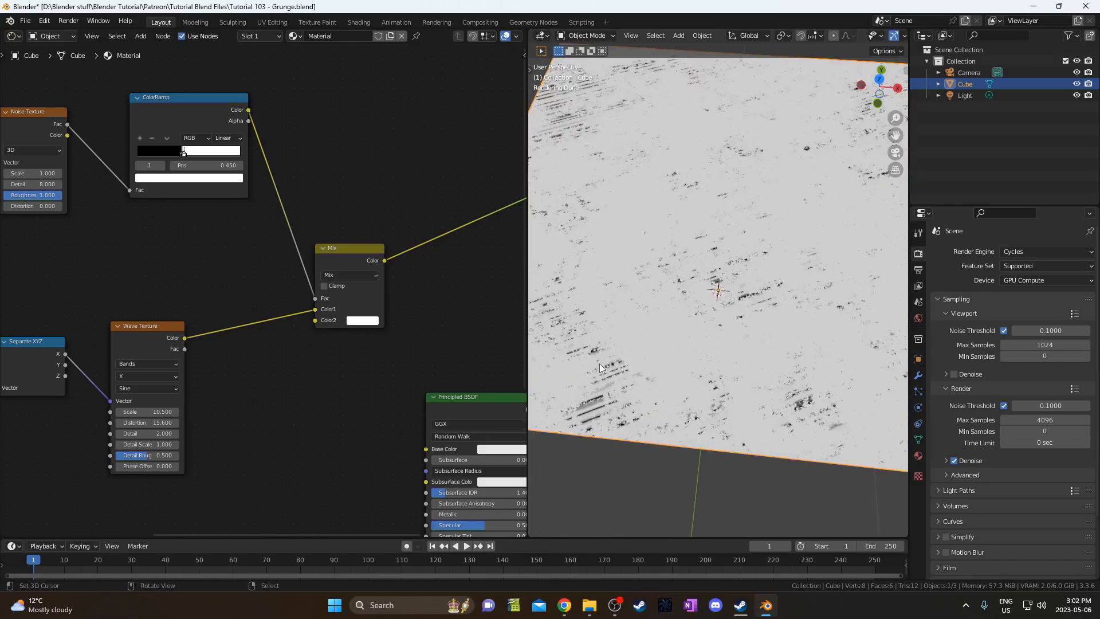
scroll(769, 327, "down", 4)
middle_click_drag(785, 320, 796, 293)
scroll(255, 297, "down", 4)
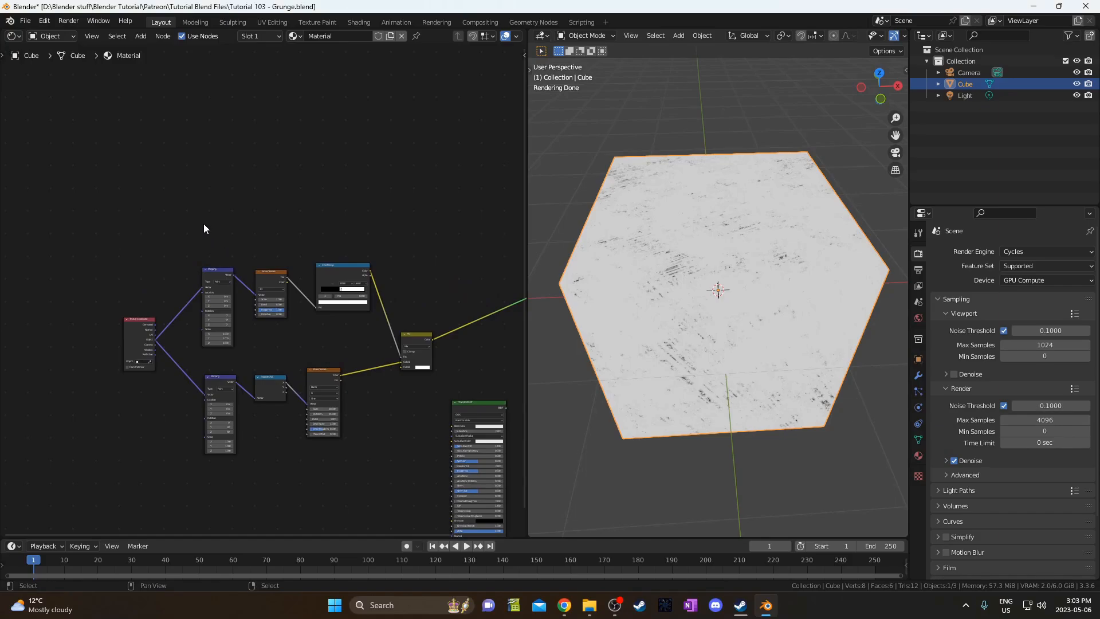
Duplicate the Mapping, Noise Texture and ColorRamp nodes above the originals.
left_click_drag(204, 224, 363, 311)
scroll(344, 332, "up", 1)
middle_click_drag(321, 351, 296, 394)
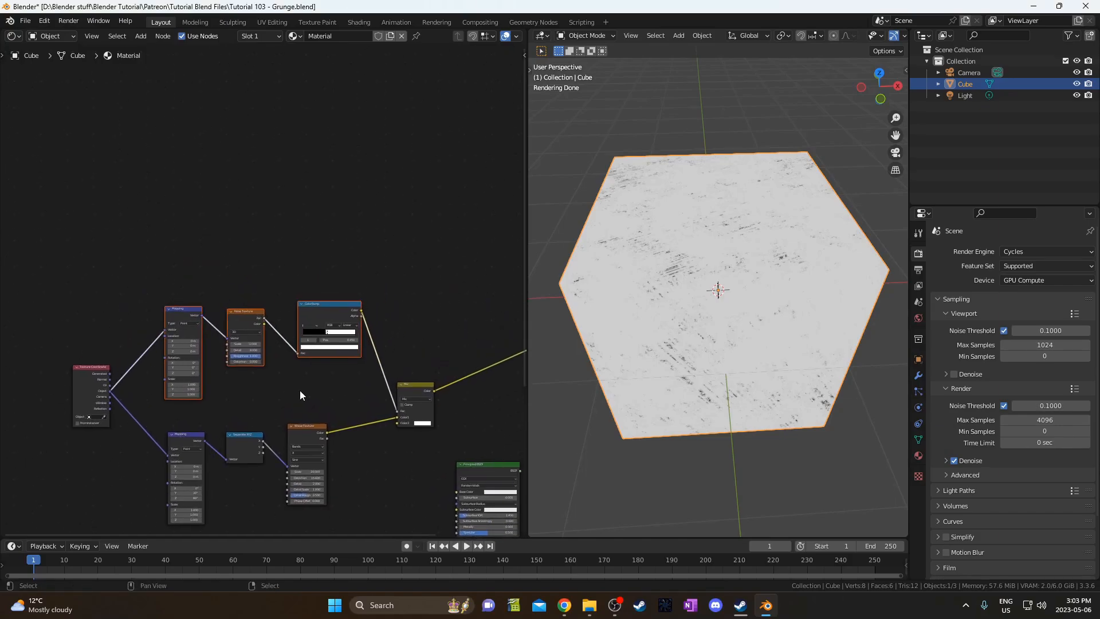
key("shift+d")
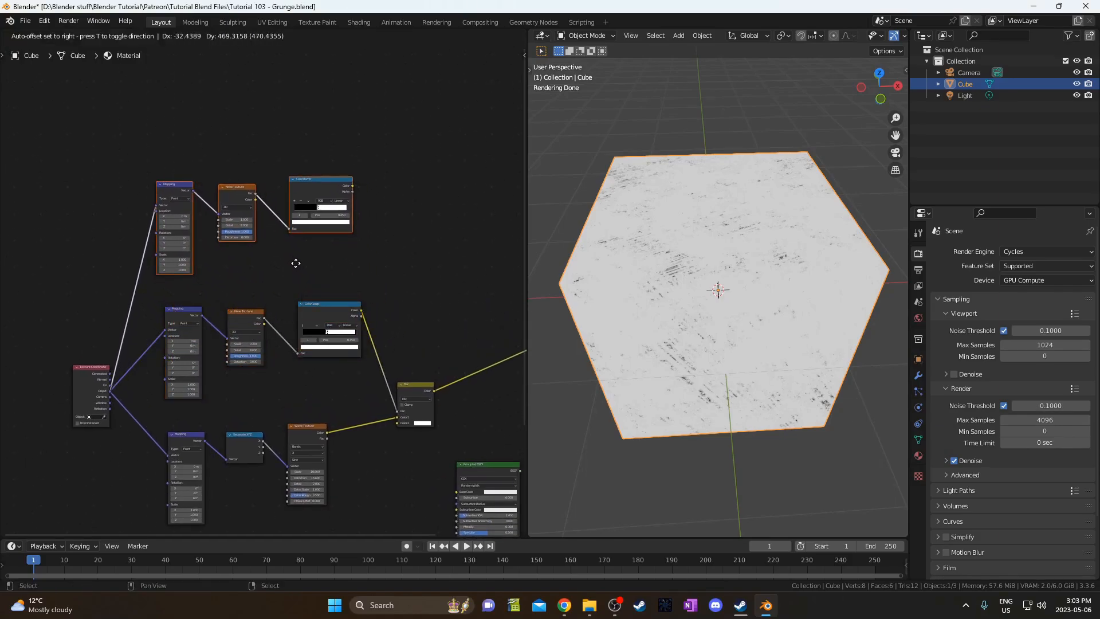
left_click(299, 261)
scroll(325, 340, "up", 1)
middle_click_drag(397, 347, 300, 329)
Shift the Mix node up and right and the Texture Coordinate node up and left.
left_click_drag(358, 321, 422, 475)
key("g")
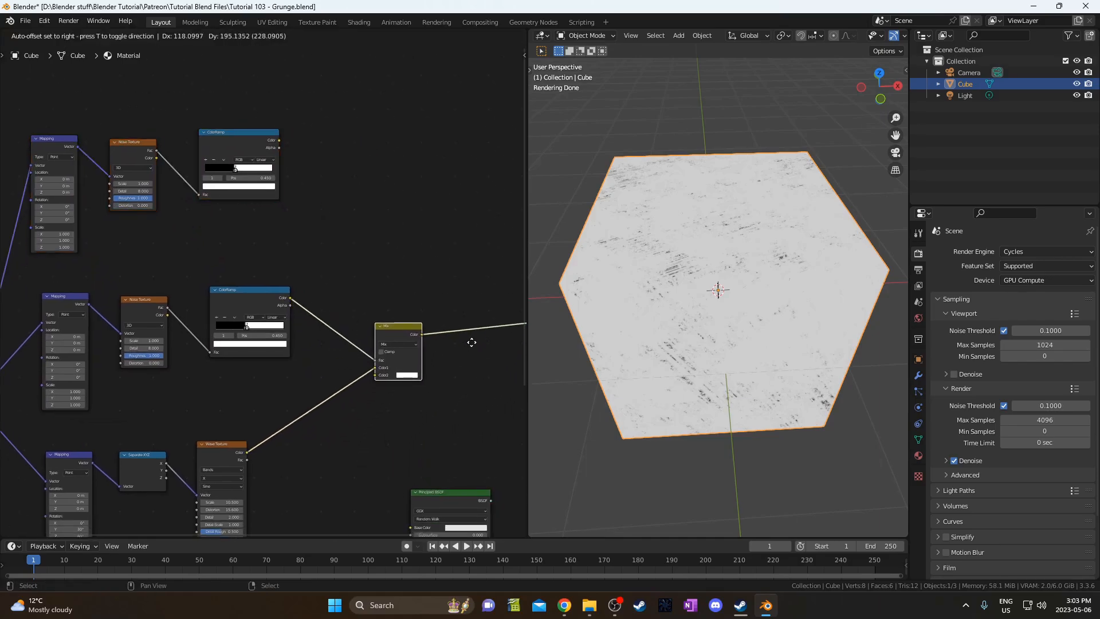
left_click(473, 335)
middle_click_drag(224, 382, 349, 366)
left_click_drag(68, 375, 43, 315)
middle_click_drag(316, 318, 176, 377)
Drop a copy of the Mix node onto its output link, with the copied ColorRamp driving its factor.
left_click(383, 387)
key("shift+d")
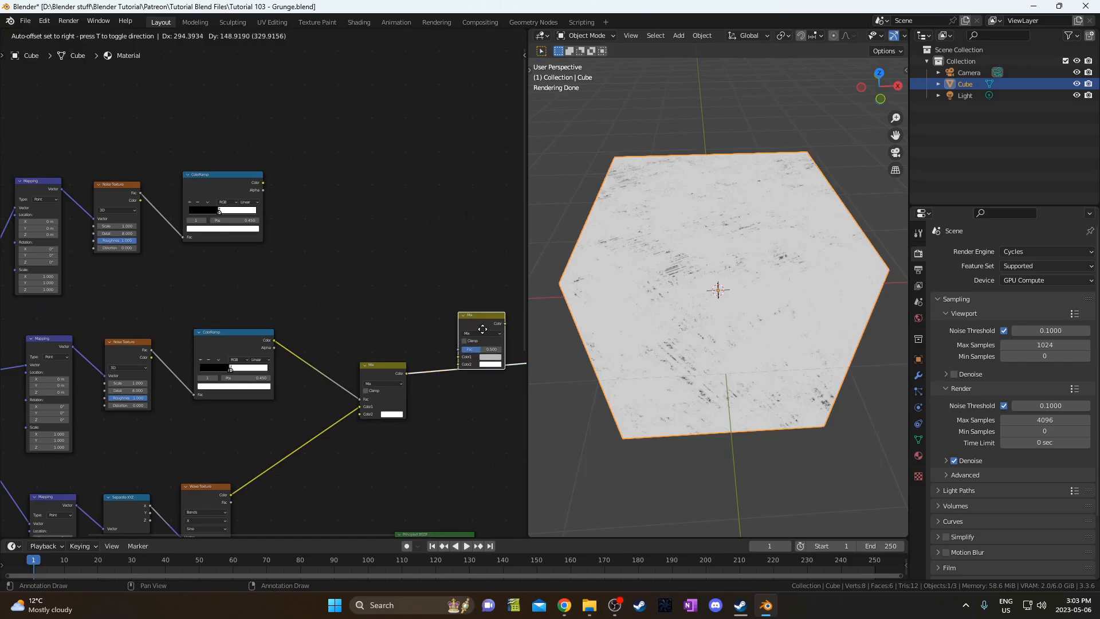
left_click(475, 342)
left_click_drag(476, 347, 475, 225)
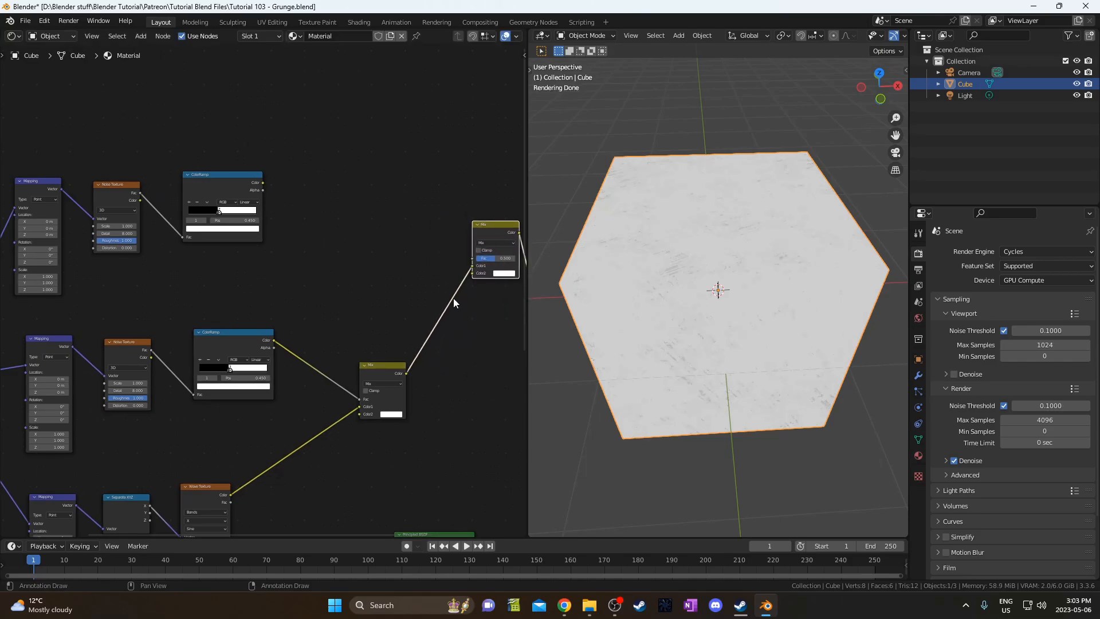
middle_click_drag(452, 298, 336, 274)
left_click_drag(328, 349, 319, 327)
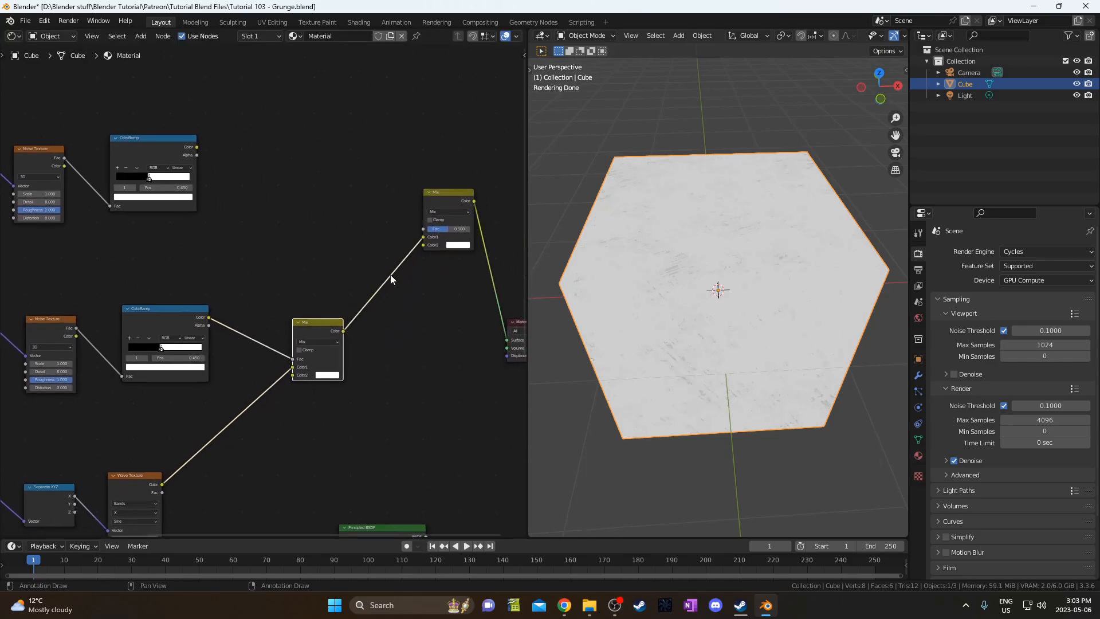
middle_click_drag(209, 155, 272, 194)
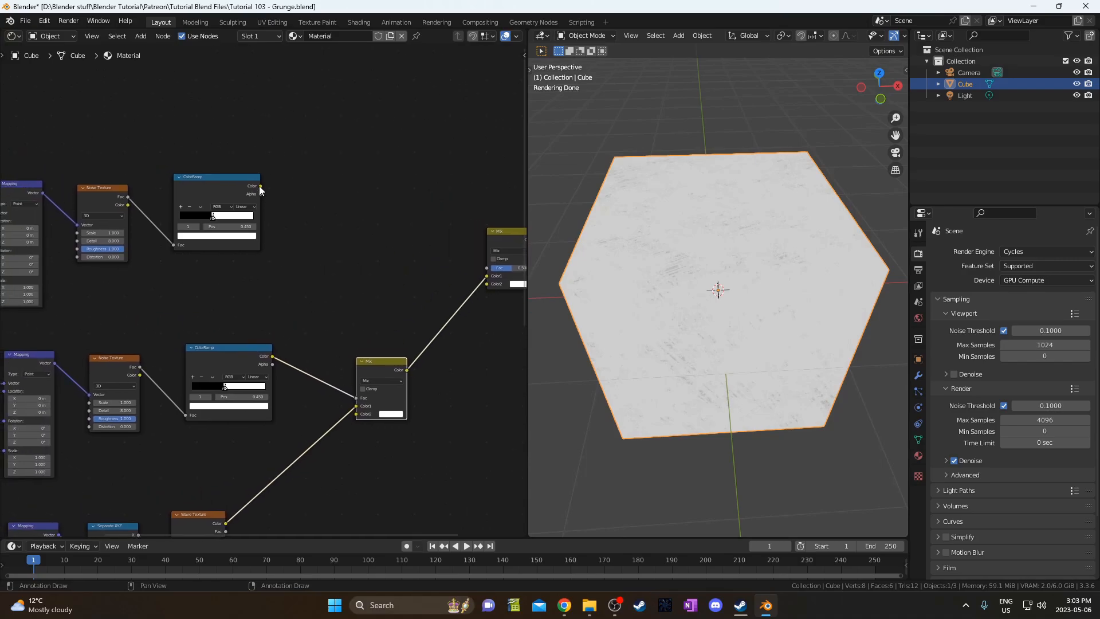
left_click_drag(261, 187, 492, 267)
scroll(208, 325, "up", 5)
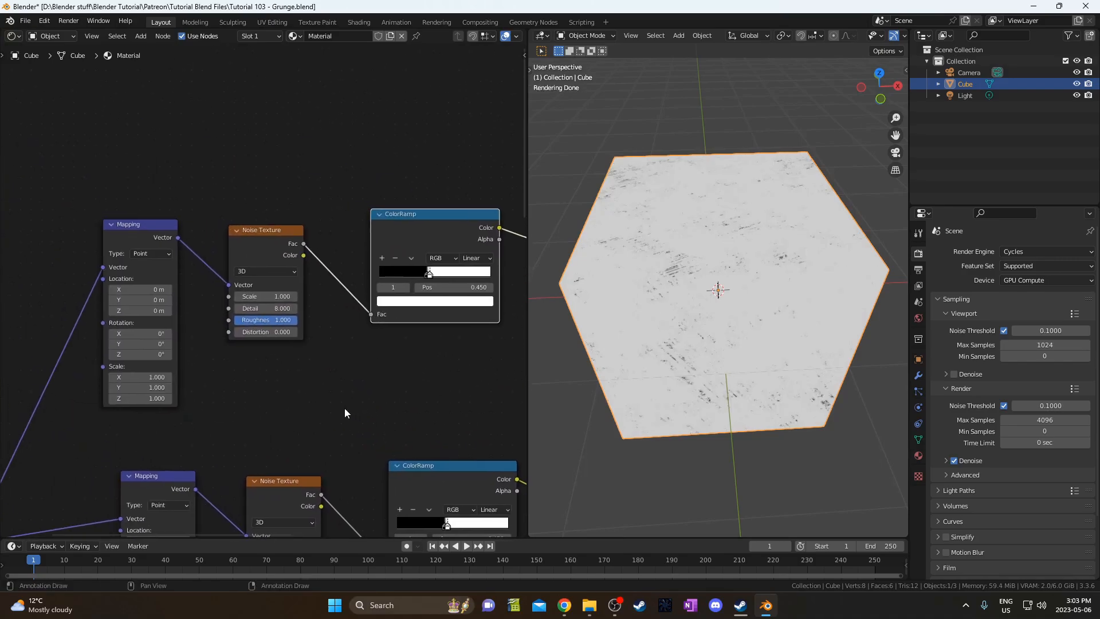
Set the copied Noise Texture to Scale 7.5 and Roughness 0.5.
left_click(356, 305)
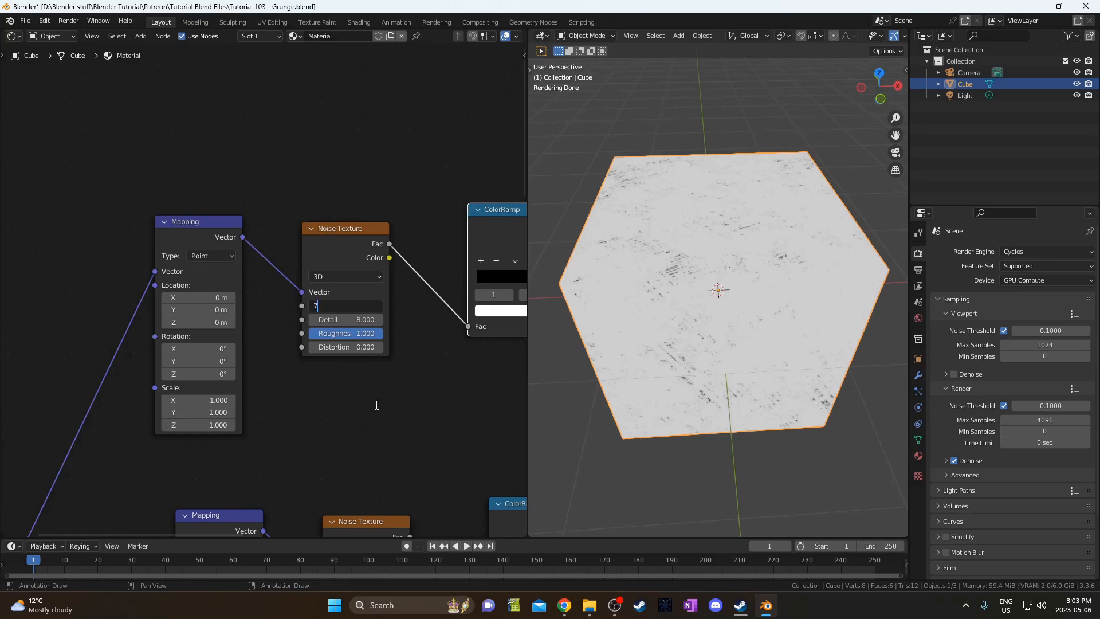
type("7.5")
key("Return")
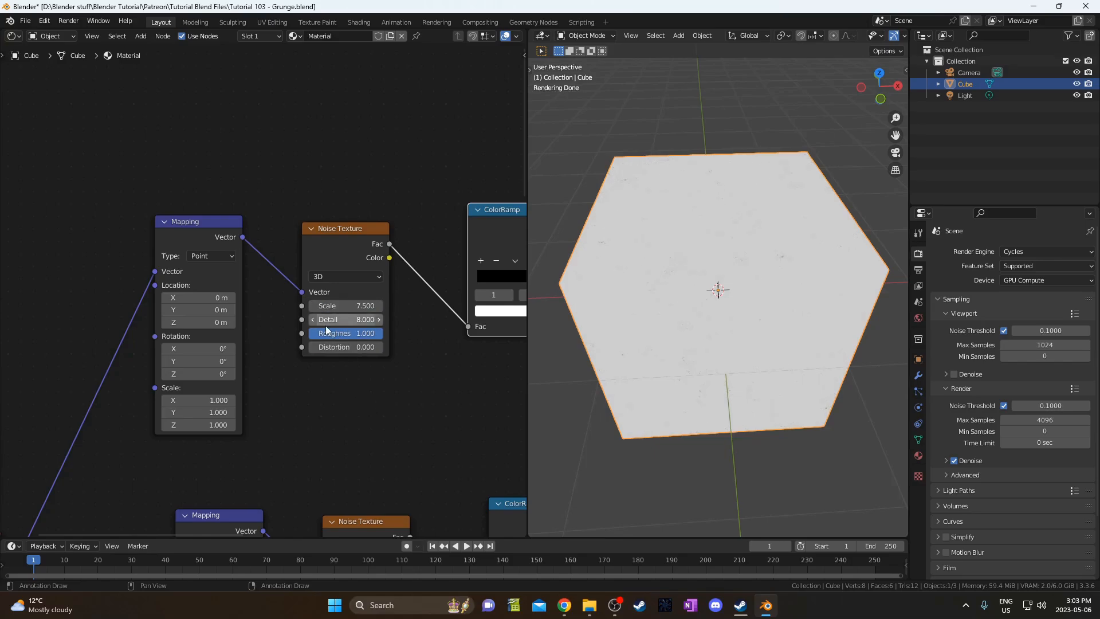
left_click(338, 332)
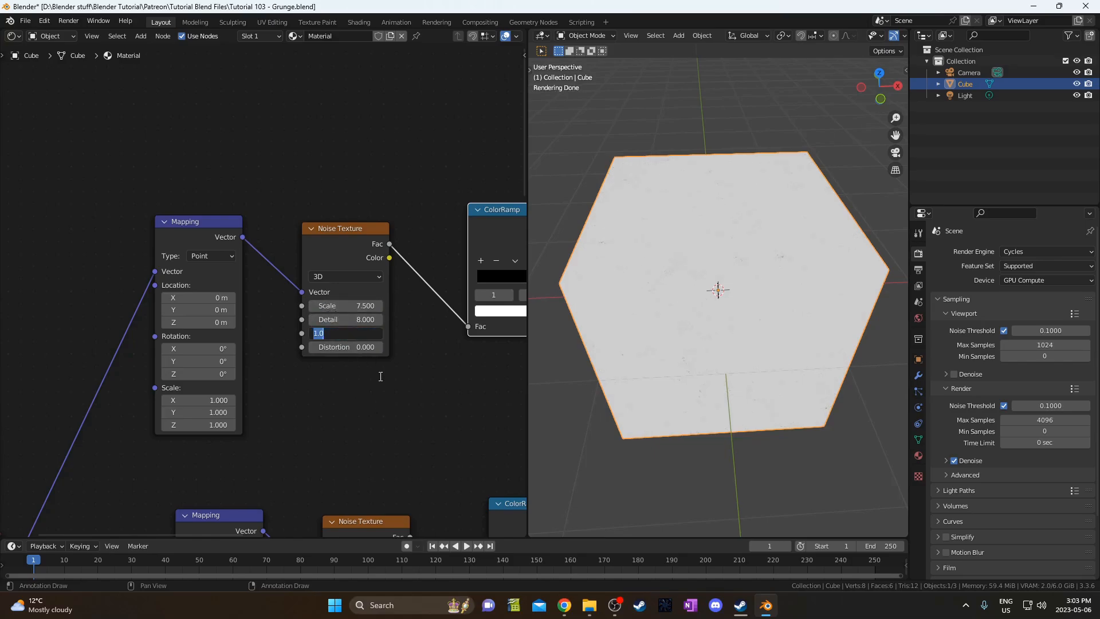
key("Return")
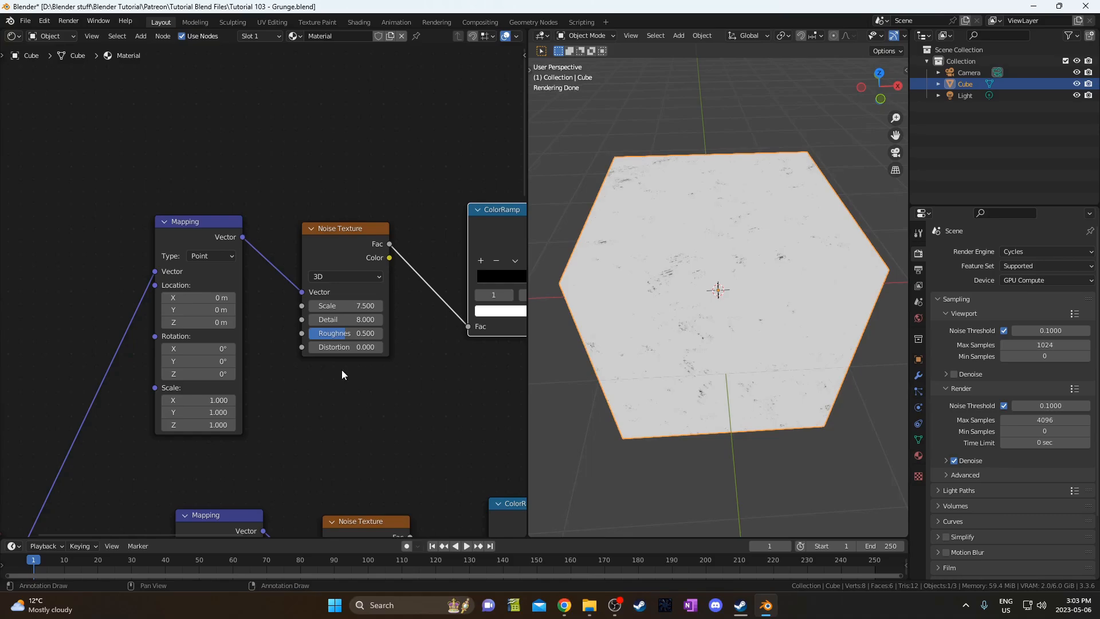
Move the copied ColorRamp's black stop to position 0.541.
scroll(296, 368, "right", 5)
scroll(283, 342, "right", 2)
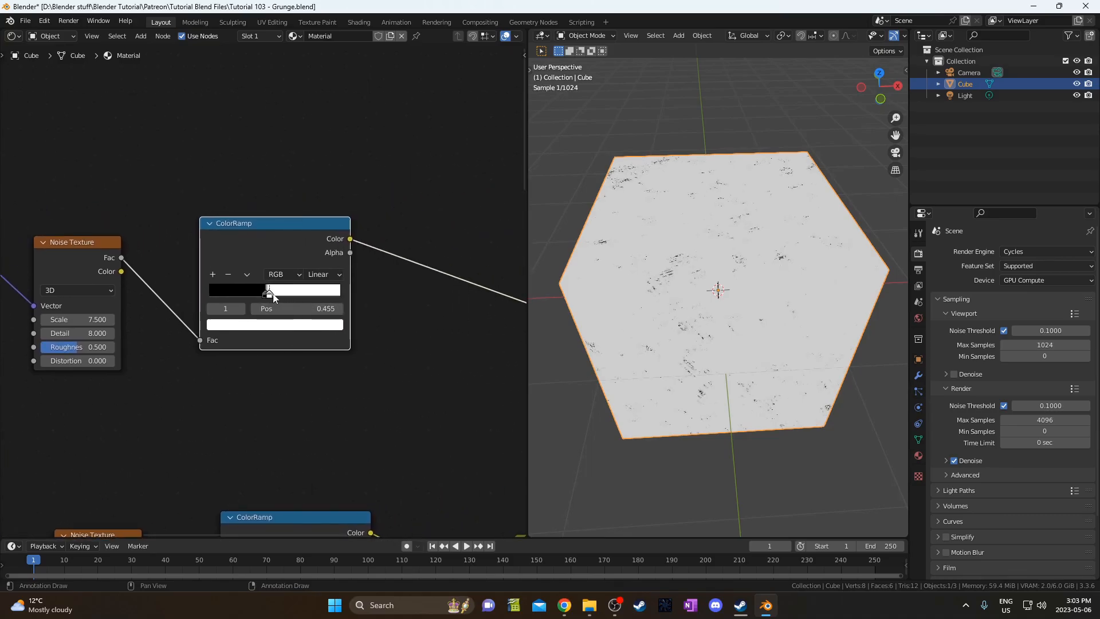
left_click_drag(268, 293, 298, 293)
left_click(265, 294)
left_click(283, 308)
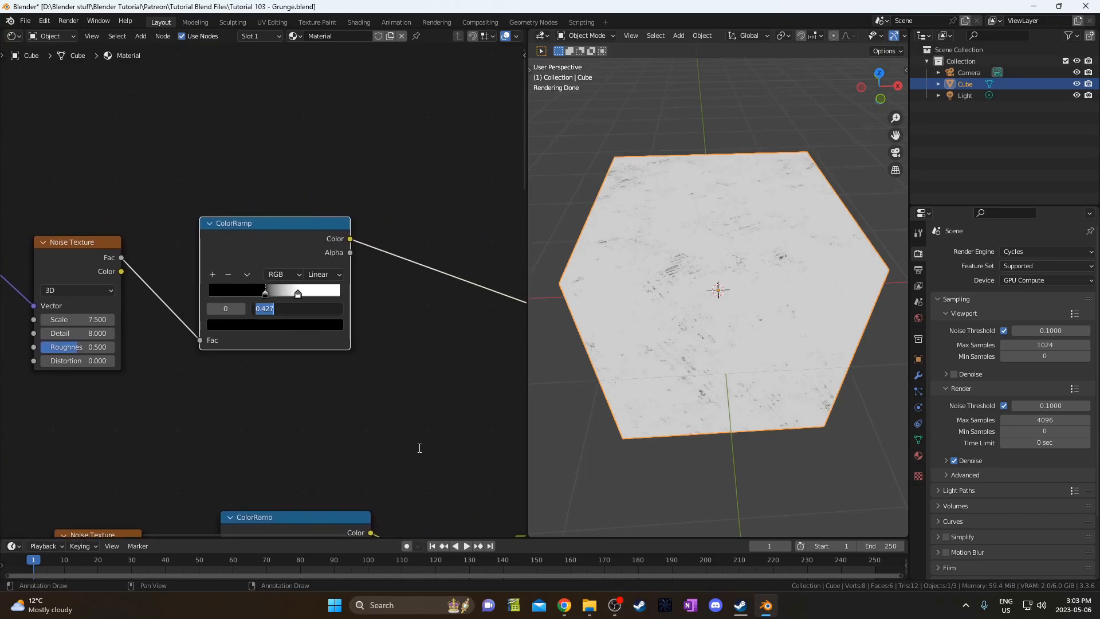
key("BackSpace")
type(".541")
key("Return")
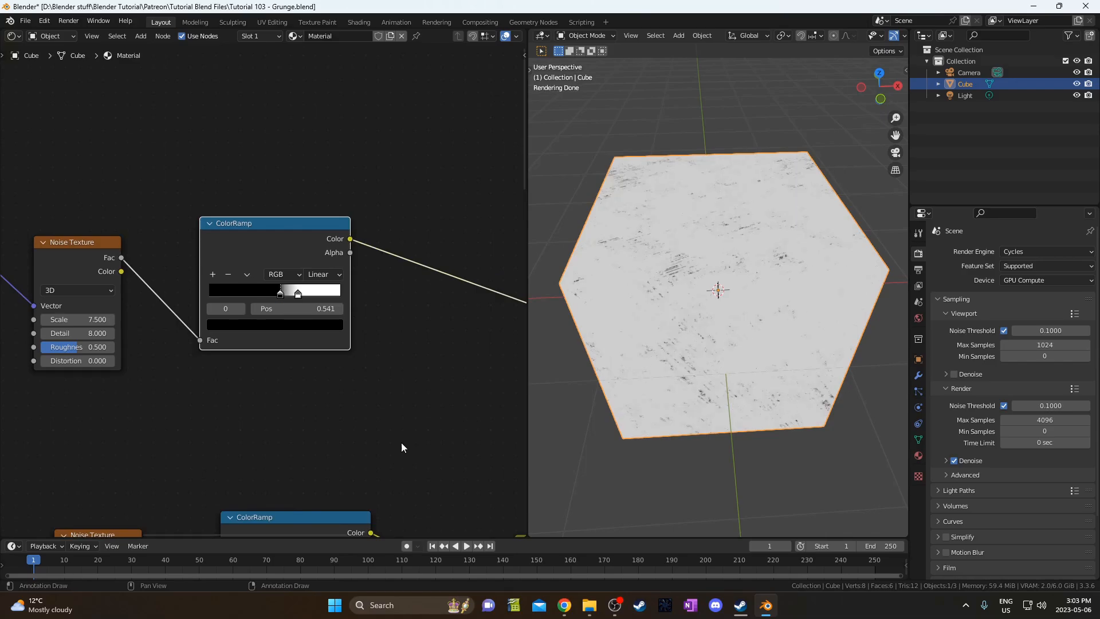
Move the copied ColorRamp's white stop to position 0.605.
left_click(298, 294)
left_click(299, 309)
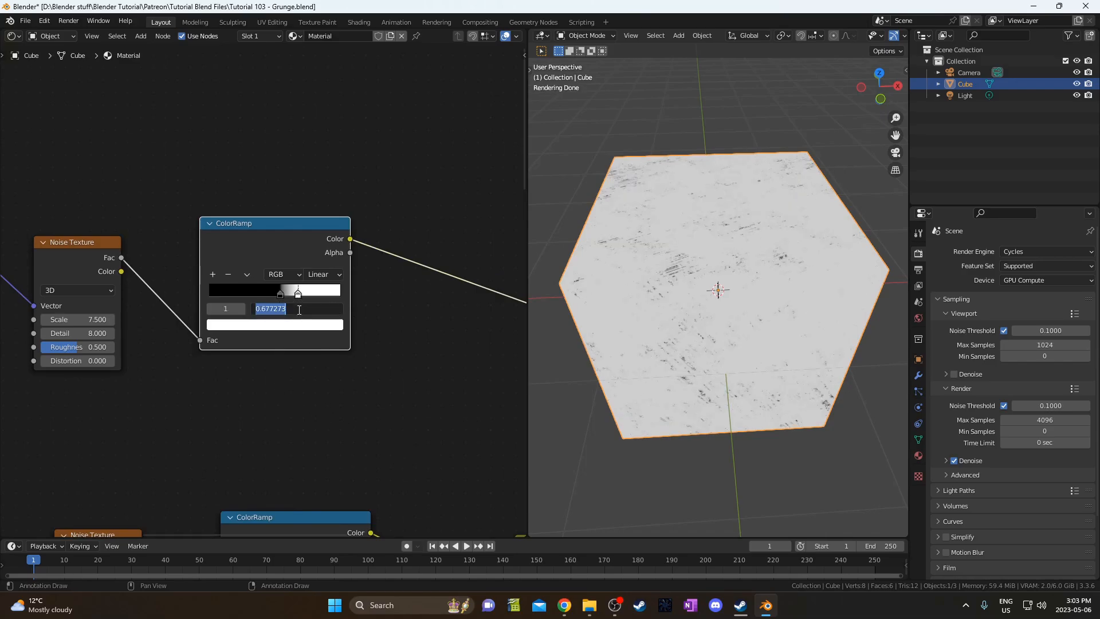
key("BackSpace")
type(".605")
key("Return")
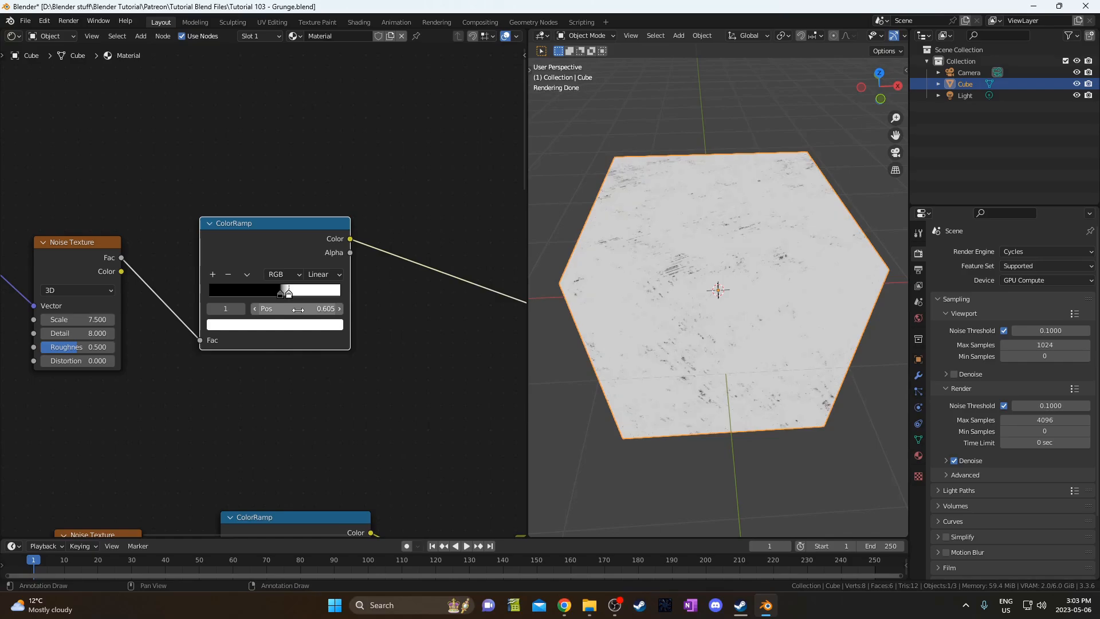
scroll(381, 399, "down", 3)
middle_click_drag(381, 399, 222, 271)
scroll(223, 272, "down", 3)
Orbit around the cube to inspect the grunge from several angles.
scroll(726, 347, "up", 4)
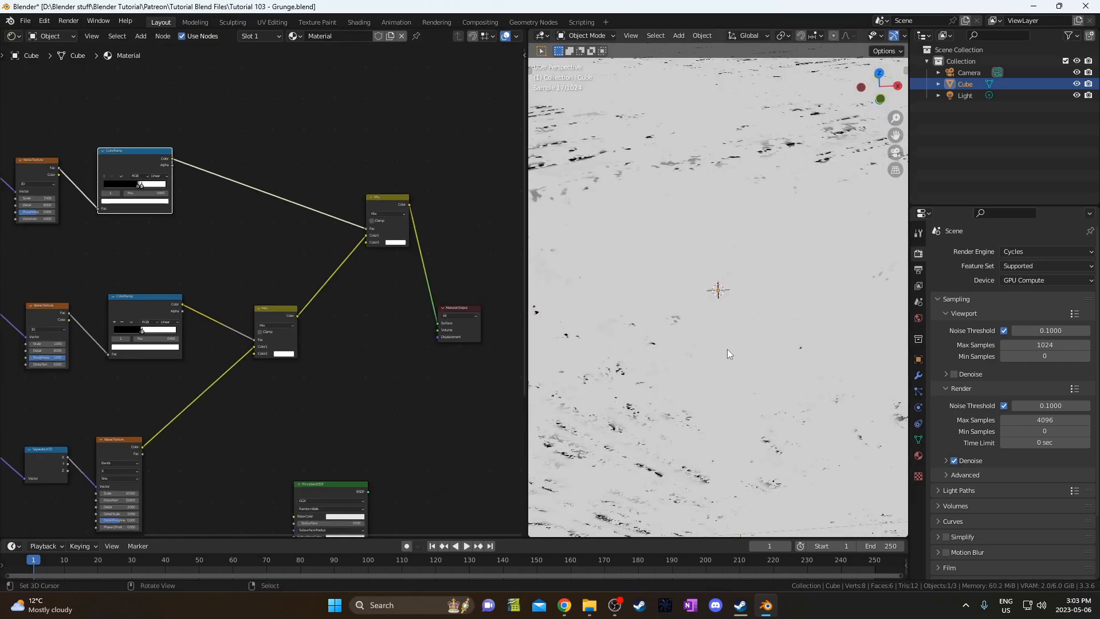
mouse_move(727, 349)
middle_mouse_down()
mouse_move(731, 396)
mouse_move(717, 341)
mouse_move(753, 344)
mouse_move(719, 341)
middle_mouse_up()
scroll(727, 376, "down", 4)
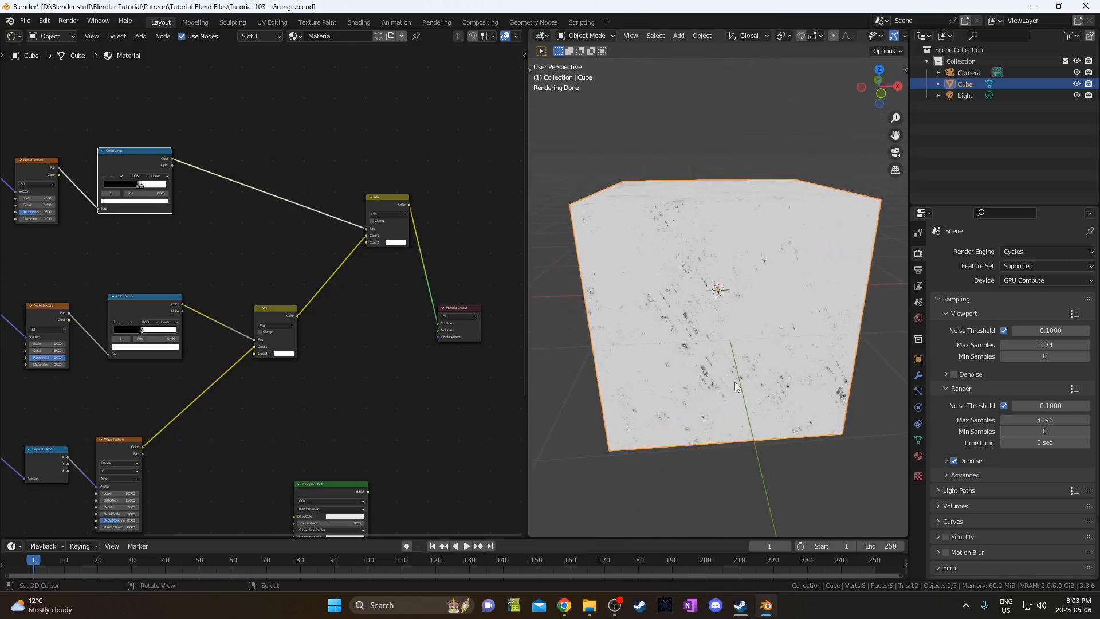
middle_click_drag(735, 381, 733, 441)
middle_click_drag(41, 311, 299, 350)
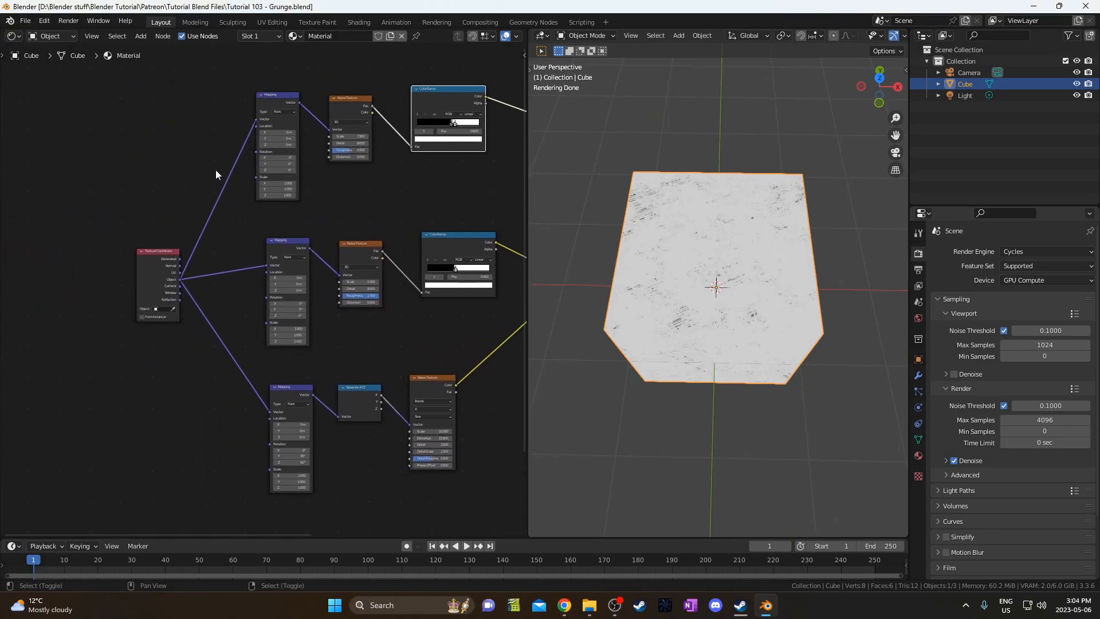
Add a reroute on the Texture Coordinate links and shift the Texture Coordinate node left.
right_click_drag(216, 169, 201, 410, "shift")
scroll(189, 372, "up", 2)
left_click_drag(140, 280, 81, 270)
key("g")
left_click(185, 285)
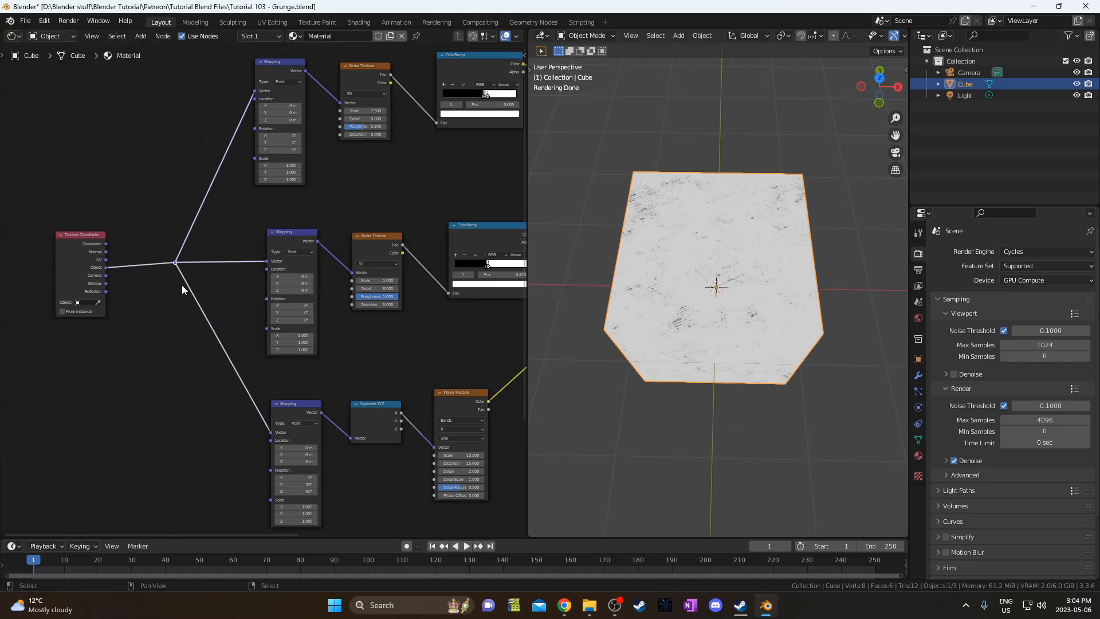
right_click_drag(185, 122, 213, 467, "shift")
key("ctrl+z")
Add reroutes on the links to the upper and lower Mapping nodes.
mouse_move(192, 186)
right_mouse_down("shift")
mouse_move(221, 222)
mouse_move(225, 269)
right_mouse_up("shift")
key("g")
left_click(199, 208)
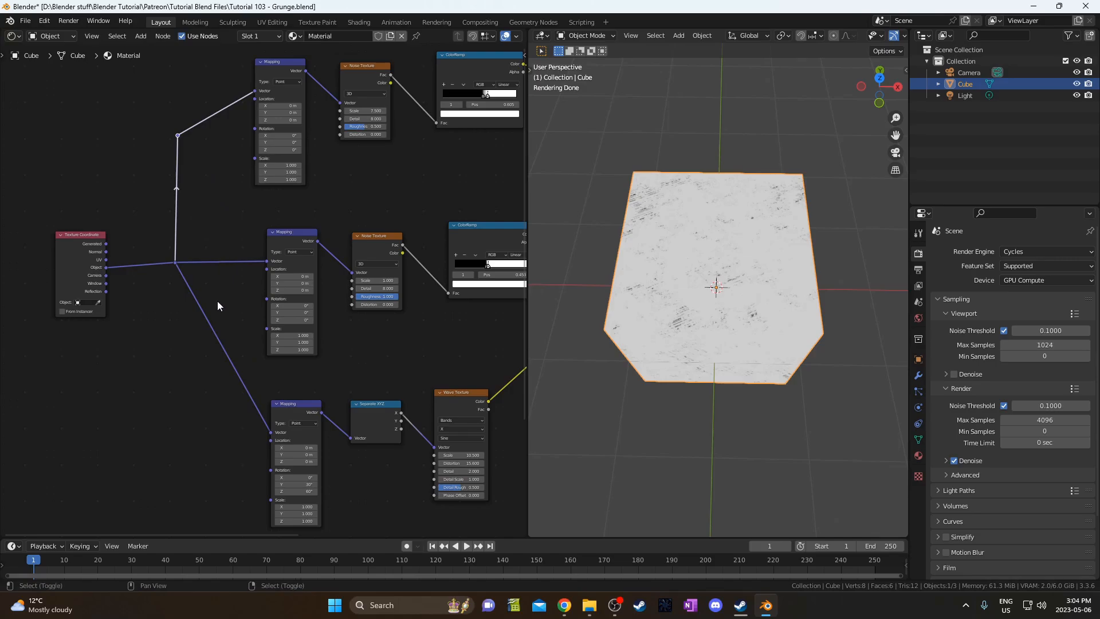
right_click_drag(221, 318, 186, 395, "shift")
key("g")
left_click(143, 493)
Move the upper reroute up and to the right for a tidy layout.
middle_click_drag(223, 228, 243, 337)
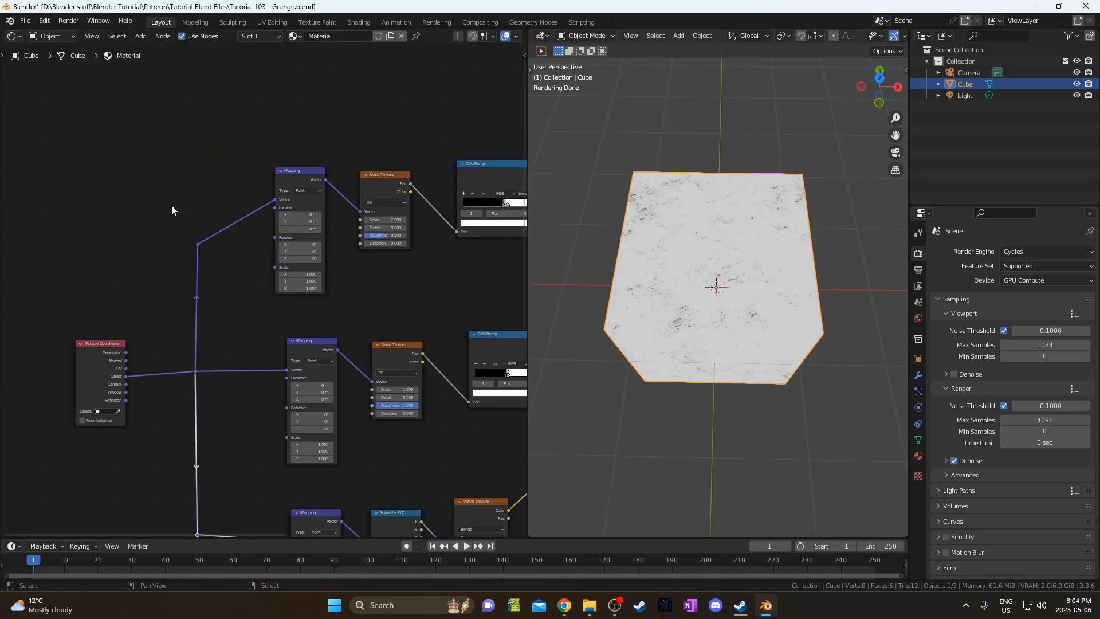
left_click_drag(172, 207, 213, 253)
key("g")
left_click(218, 194)
scroll(344, 361, "down", 4)
scroll(275, 334, "down", 2)
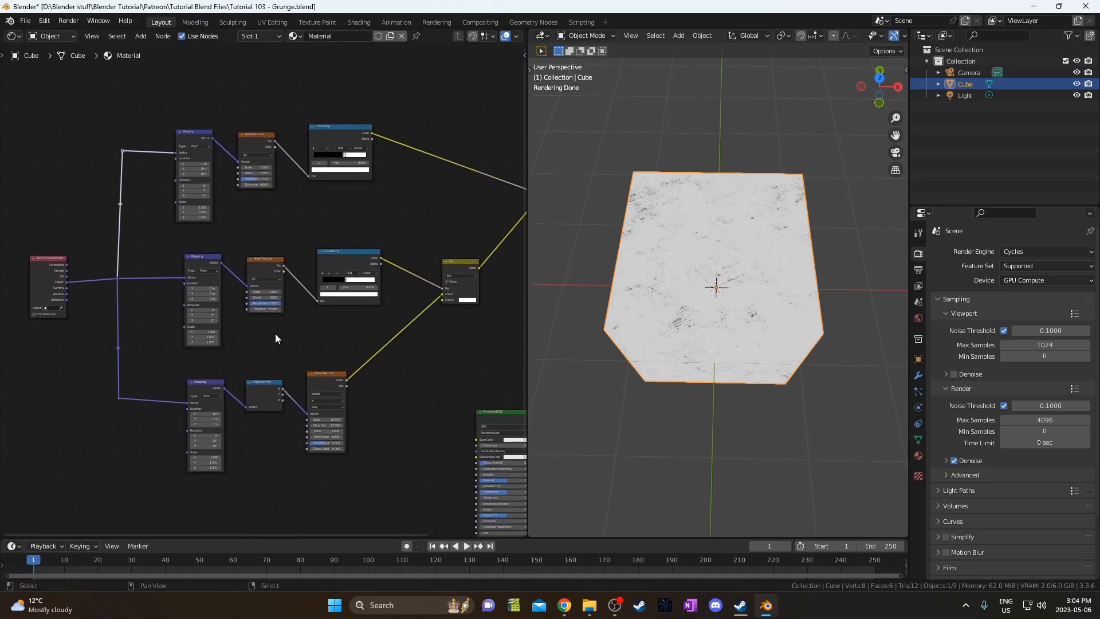
scroll(276, 312, "down", 2)
scroll(197, 258, "down", 1)
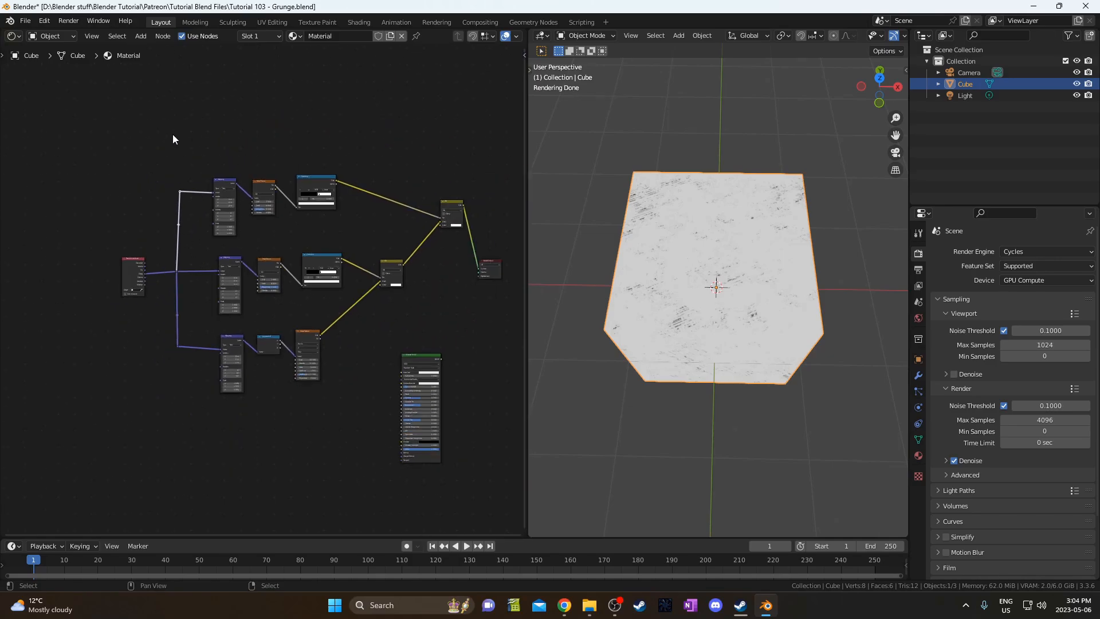
Wrap the three texture node rows in a new frame and nudge the Texture Coordinate node left.
left_click_drag(163, 115, 394, 378)
scroll(411, 339, "up", 2)
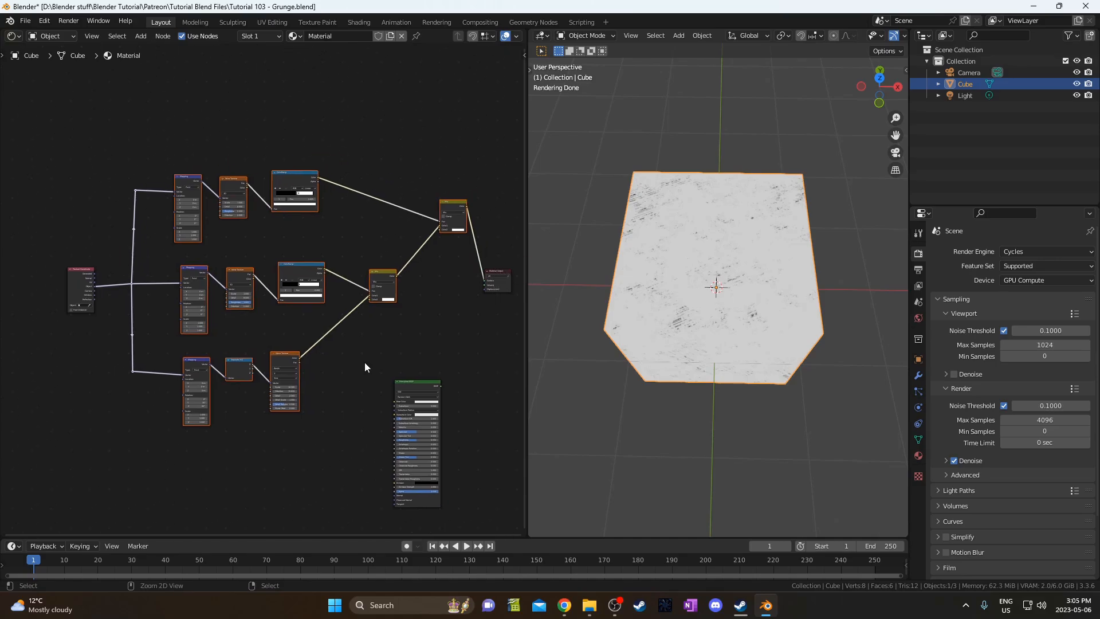
key("ctrl+j")
middle_click_drag(365, 369, 391, 362)
left_click(386, 172)
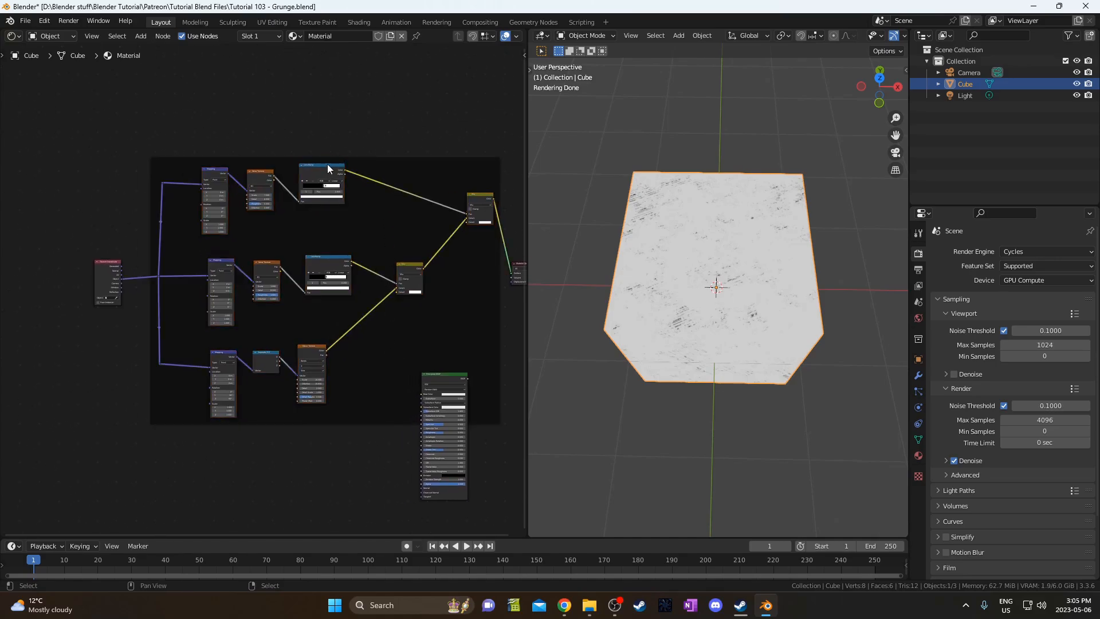
left_click_drag(326, 156, 313, 93)
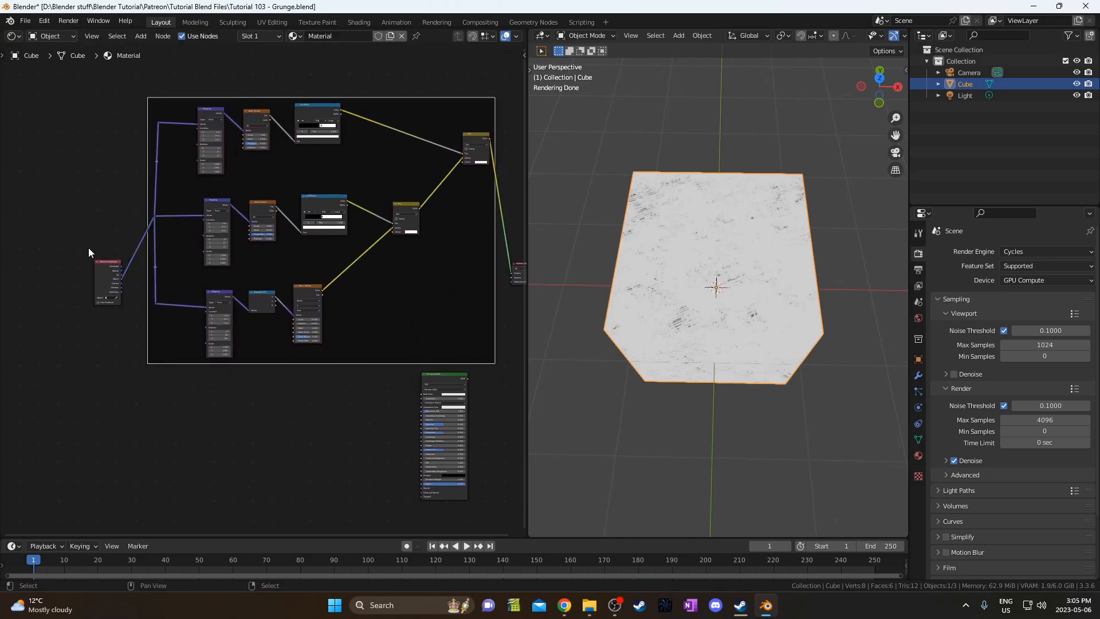
left_click_drag(106, 270, 40, 274)
scroll(269, 309, "up", 4)
middle_click_drag(281, 309, 289, 388)
middle_click_drag(367, 238, 341, 300)
scroll(340, 300, "up", 1)
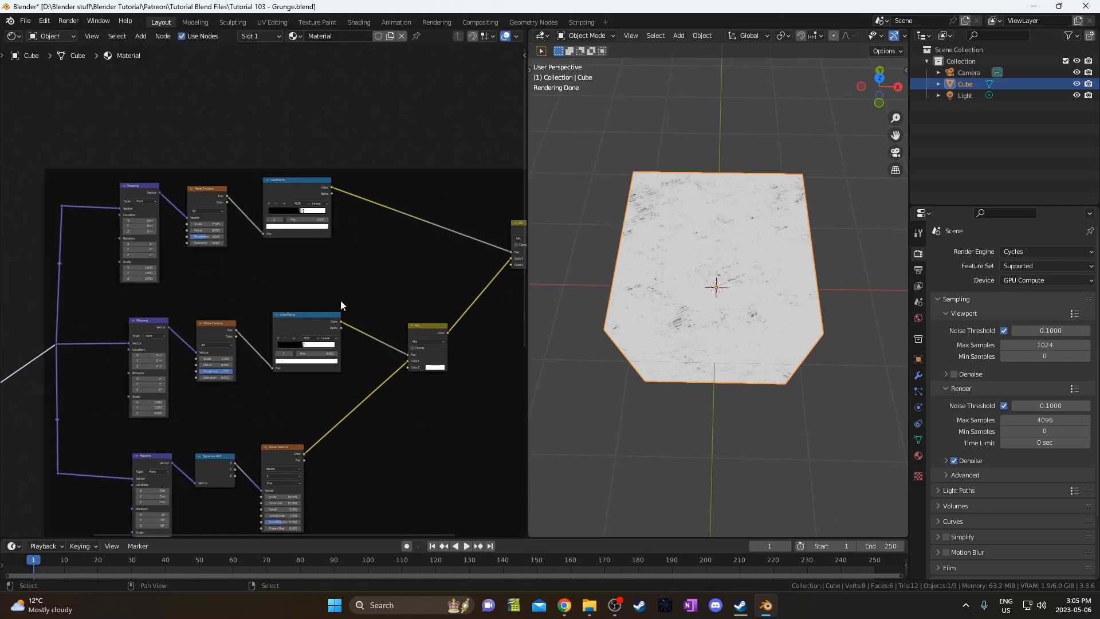
Label the frame 'Wave Texture with masks'.
left_click(314, 172)
key("F2")
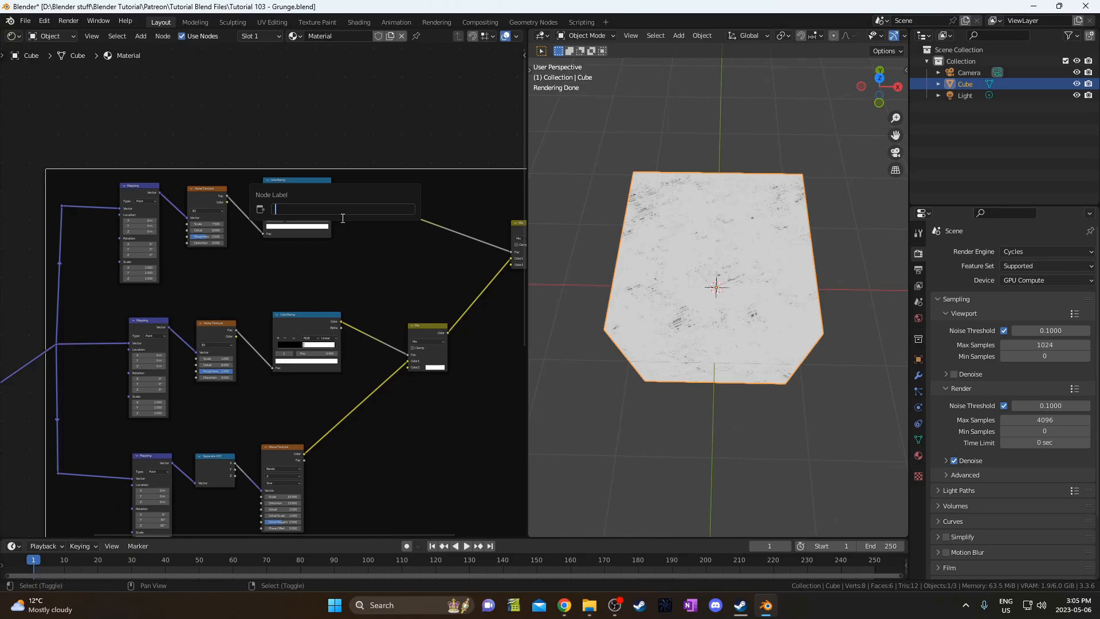
type("Wave Texture with masks")
key("Return")
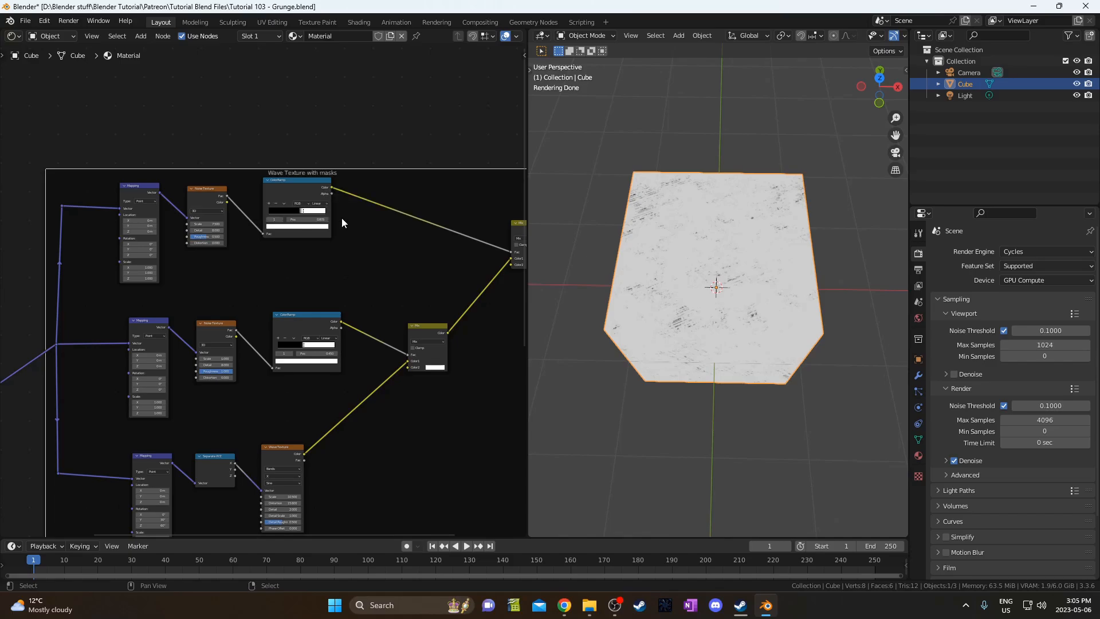
Add a reroute on the purple link and place it lower right.
scroll(269, 459, "down", 3)
right_click_drag(91, 332, 99, 385, "shift")
key("g")
left_click(129, 404)
scroll(114, 342, "down", 1)
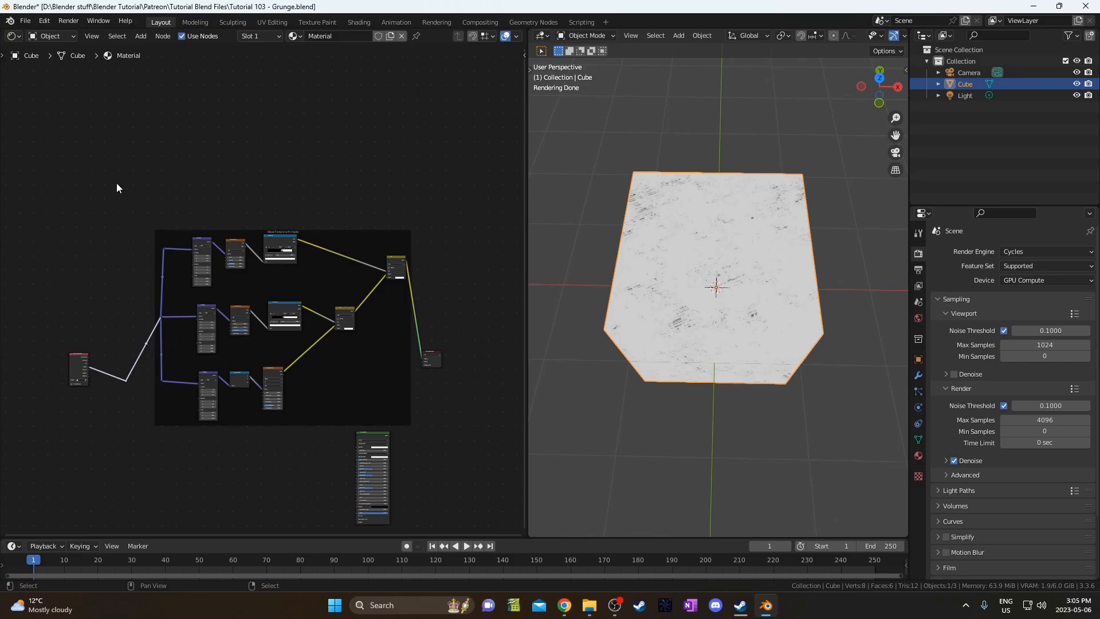
Duplicate the framed group with its input links and place it below the original.
left_click_drag(116, 183, 412, 421)
middle_click_drag(391, 388, 364, 261)
key("ctrl+shift+d")
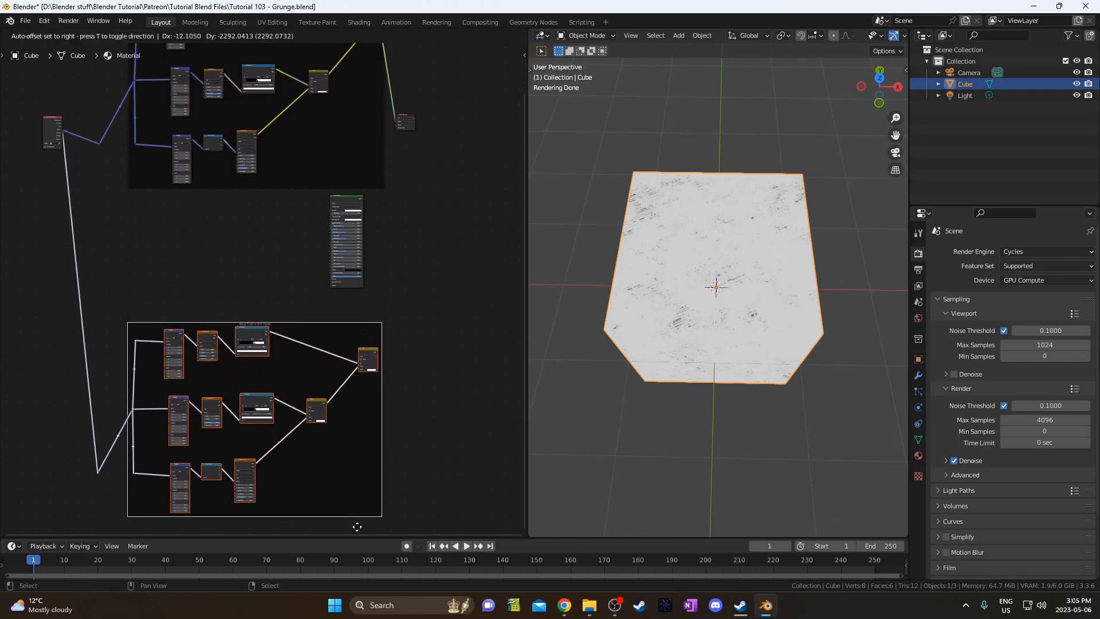
left_click(94, 412)
Move the Texture Coordinate node down-left and the upper reroute upward.
left_click_drag(34, 87, 56, 186)
key("g")
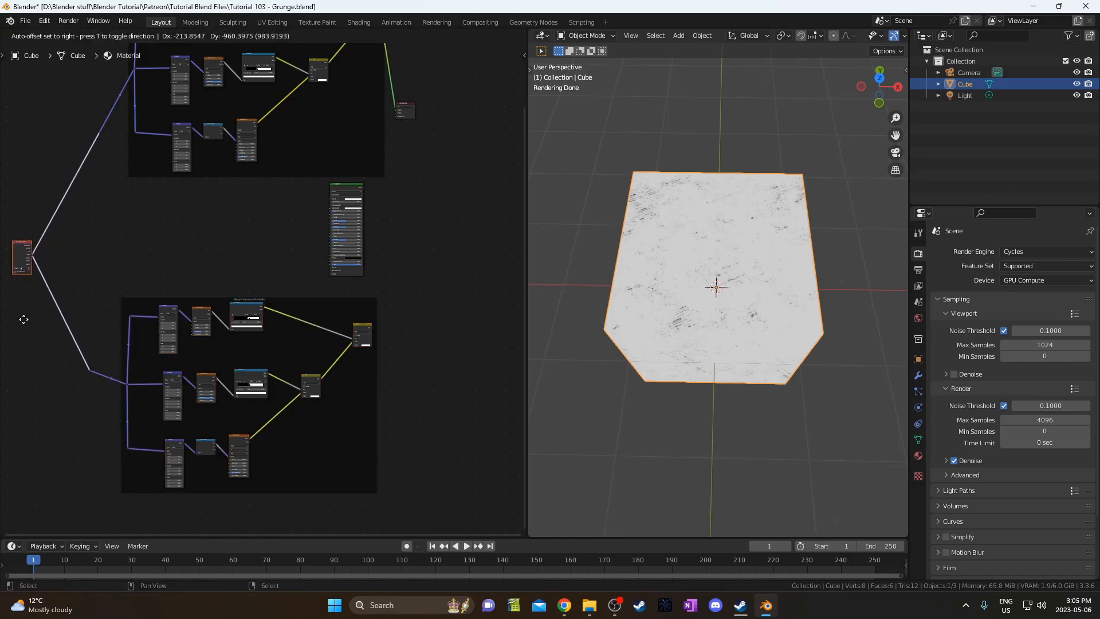
left_click(22, 319)
left_click_drag(87, 88, 106, 136)
key("g")
left_click(102, 72)
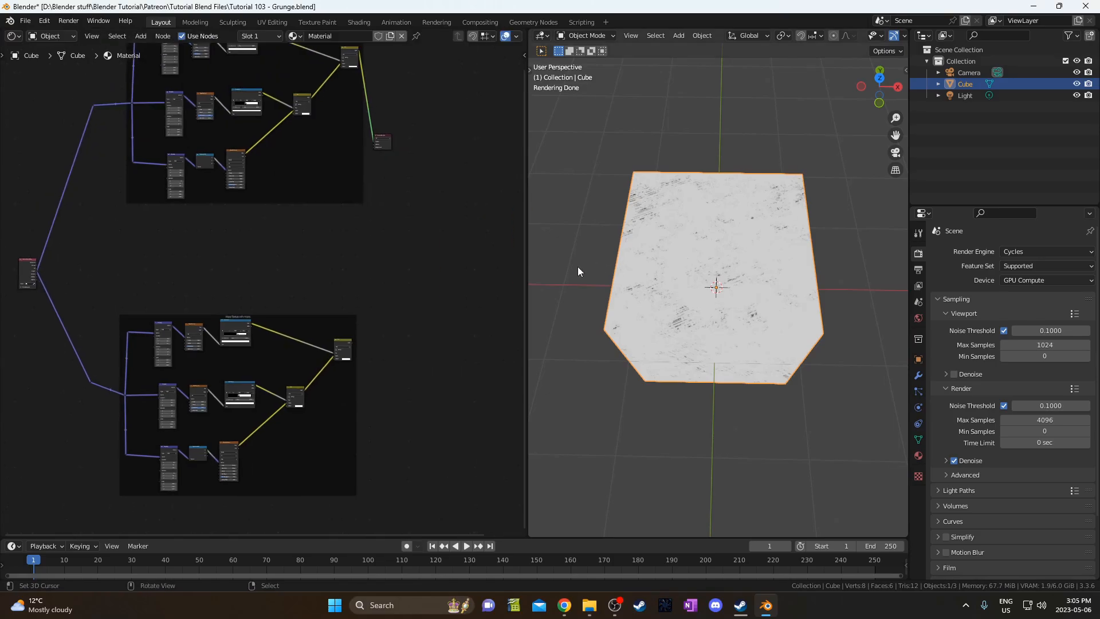
Align the duplicate frame, lower reroute and Texture Coordinate node into a tidy layout.
left_click_drag(245, 316, 249, 216)
left_click_drag(83, 375, 104, 398)
key("g")
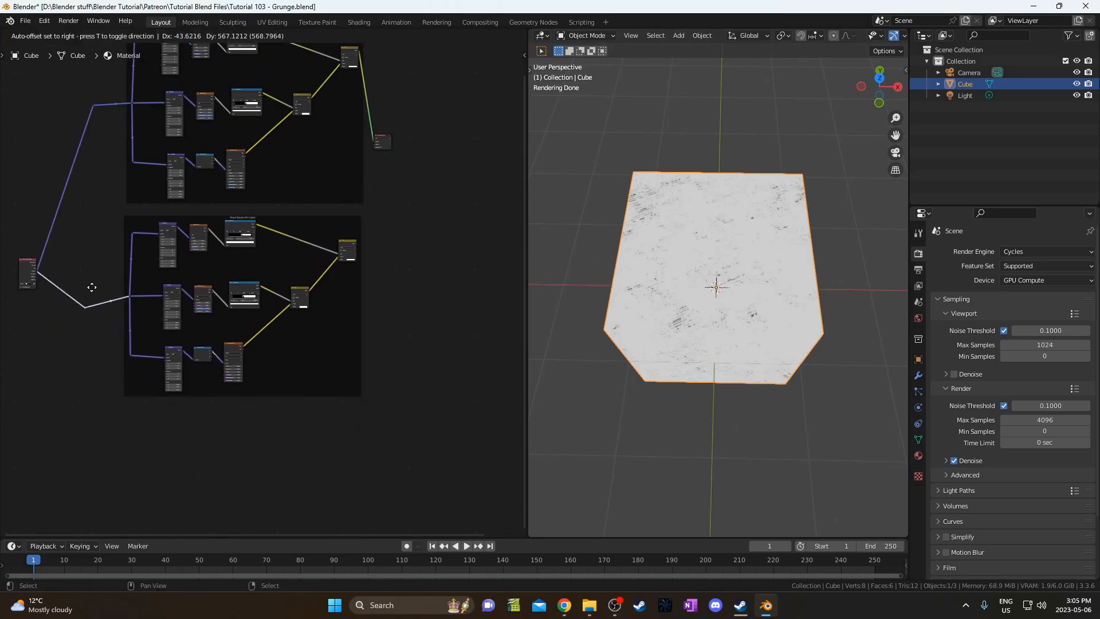
left_click(91, 265)
left_click_drag(13, 238, 50, 313)
key("g")
left_click(71, 202)
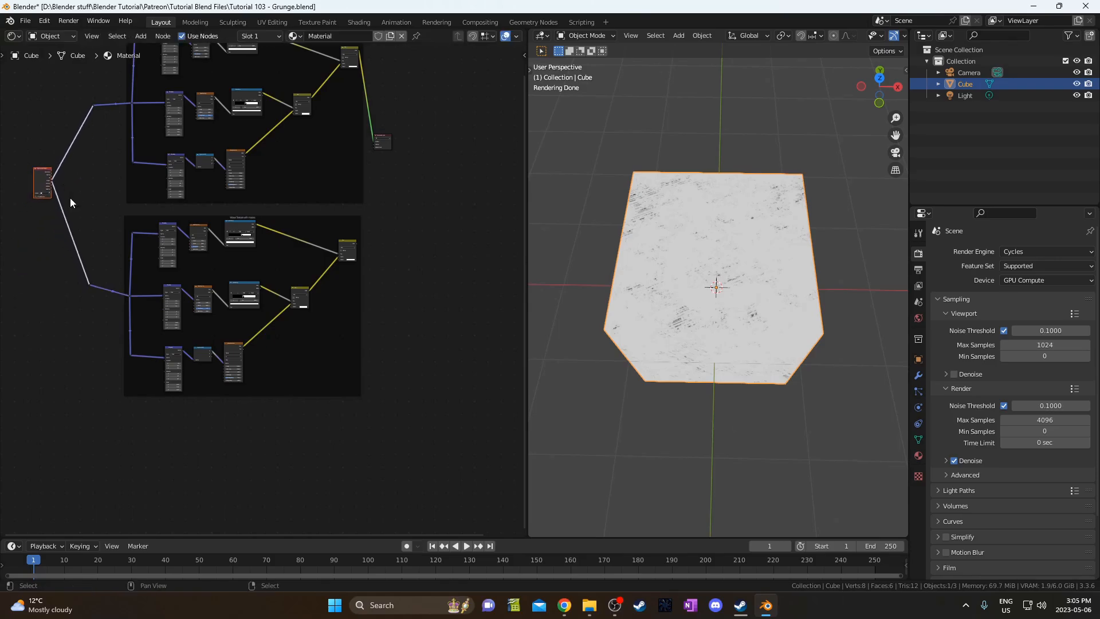
left_click_drag(138, 207, 425, 219)
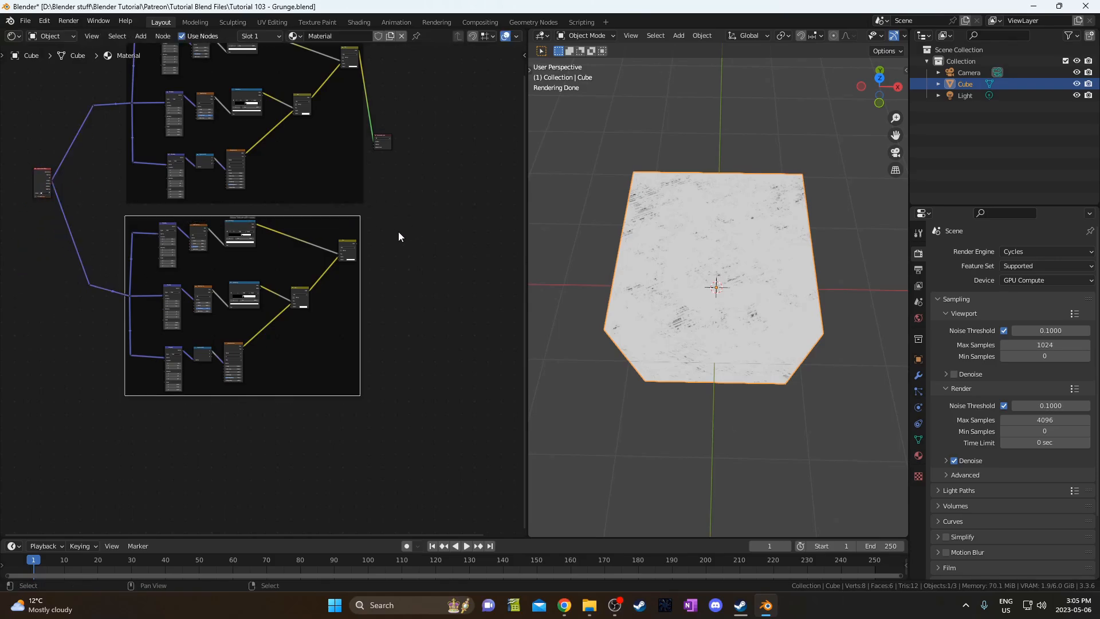
key("g")
left_click(405, 254)
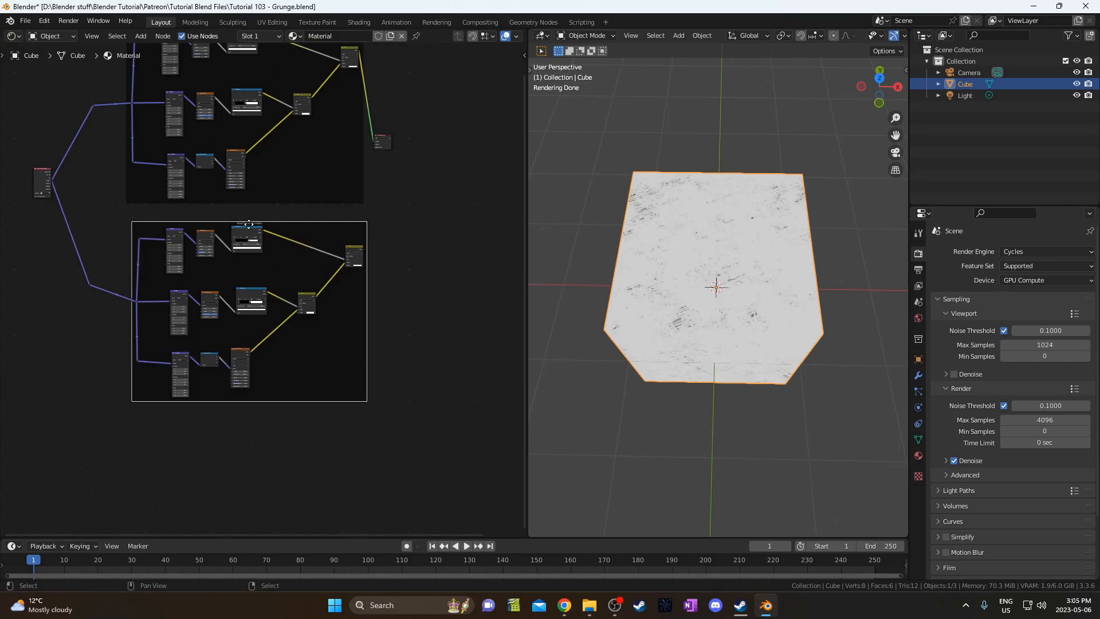
scroll(230, 321, "up", 6)
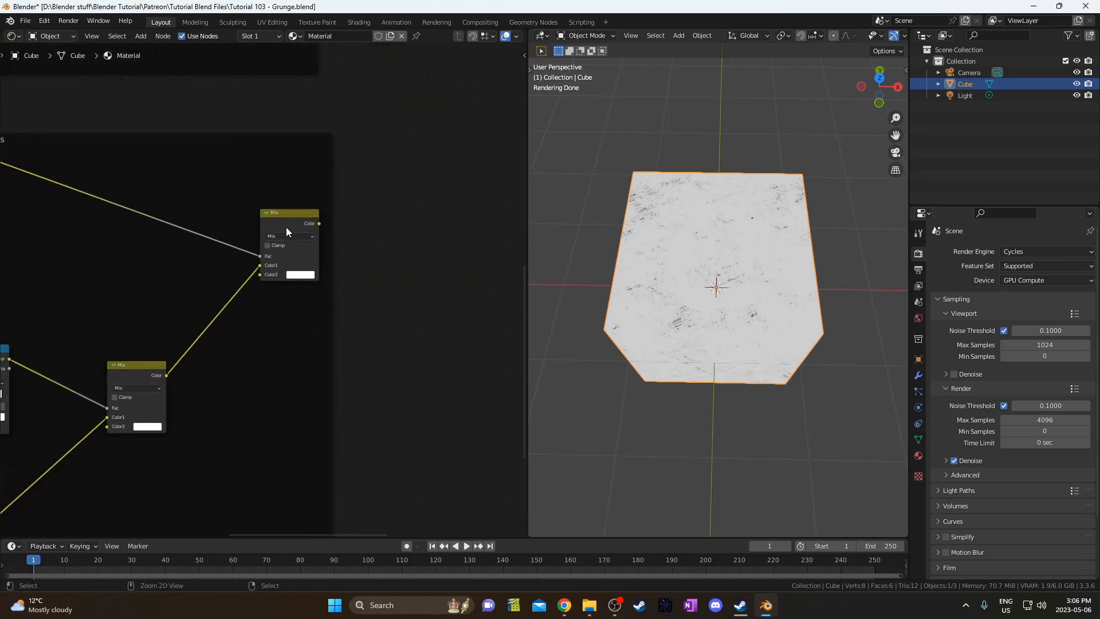
Switch the top Noise Texture to 4D and set its Scale to 5.
left_click(287, 214)
middle_click_drag(43, 382, 236, 317)
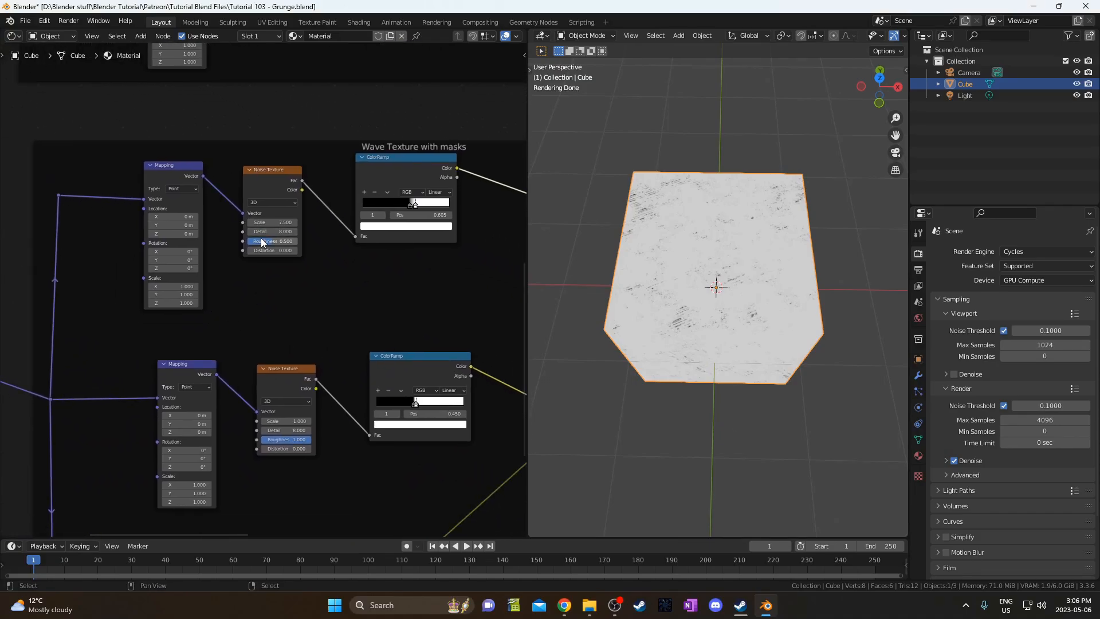
scroll(265, 255, "up", 2)
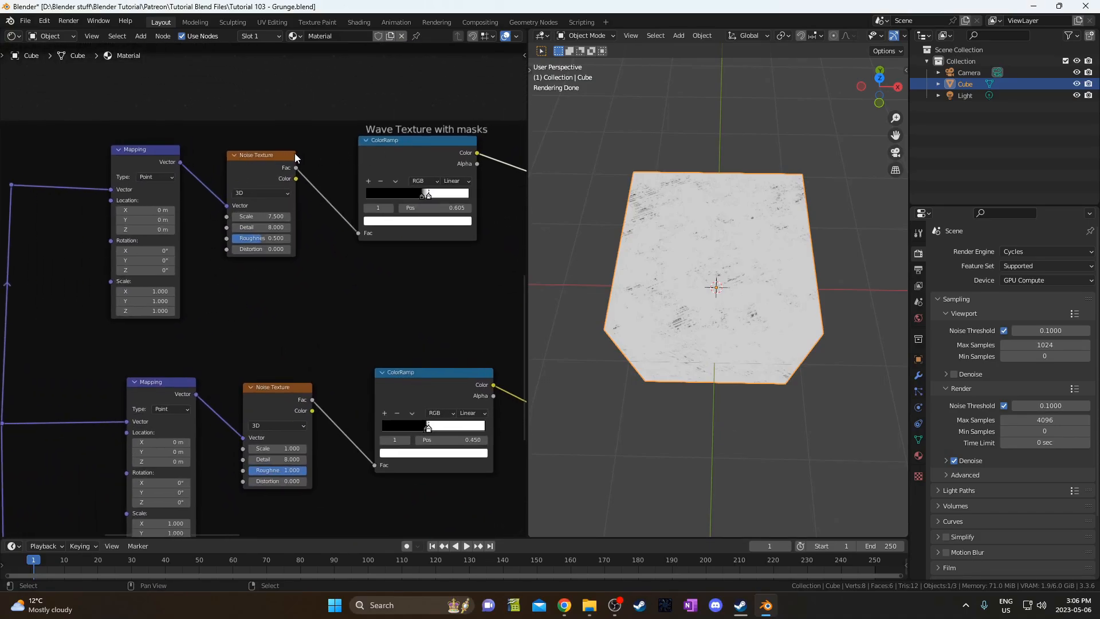
left_click(261, 194)
left_click(262, 236)
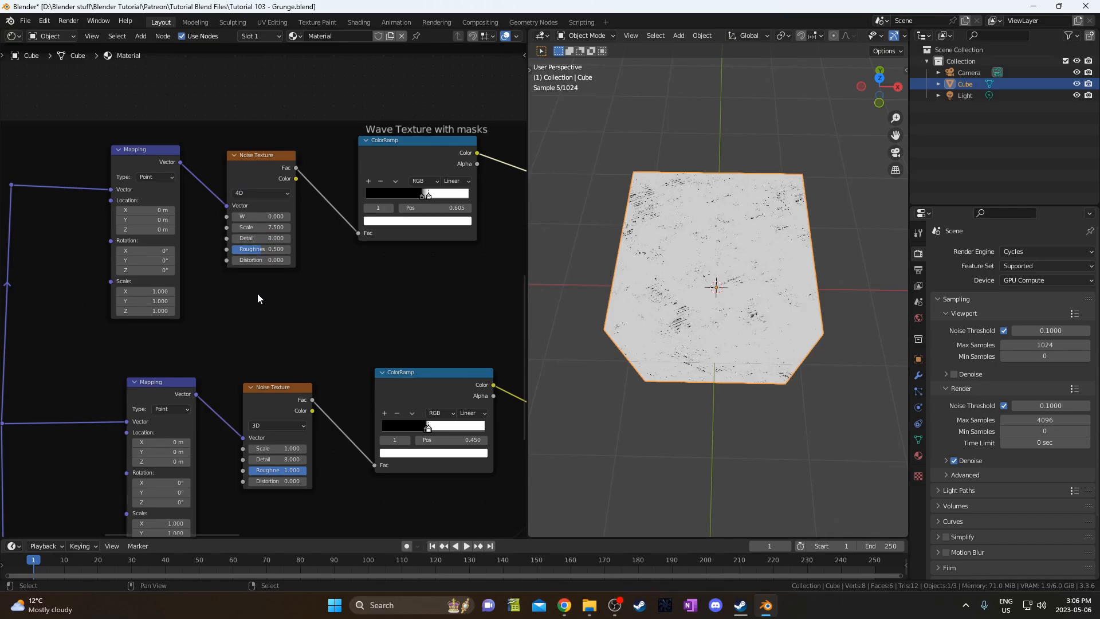
scroll(253, 338, "up", 3)
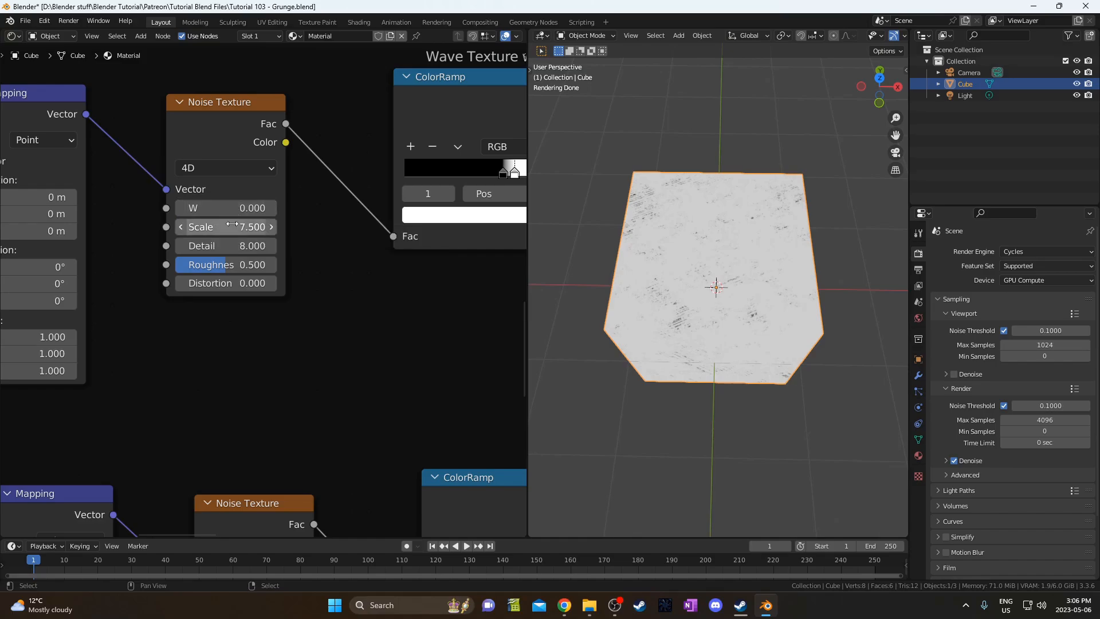
left_click(233, 224)
type("5")
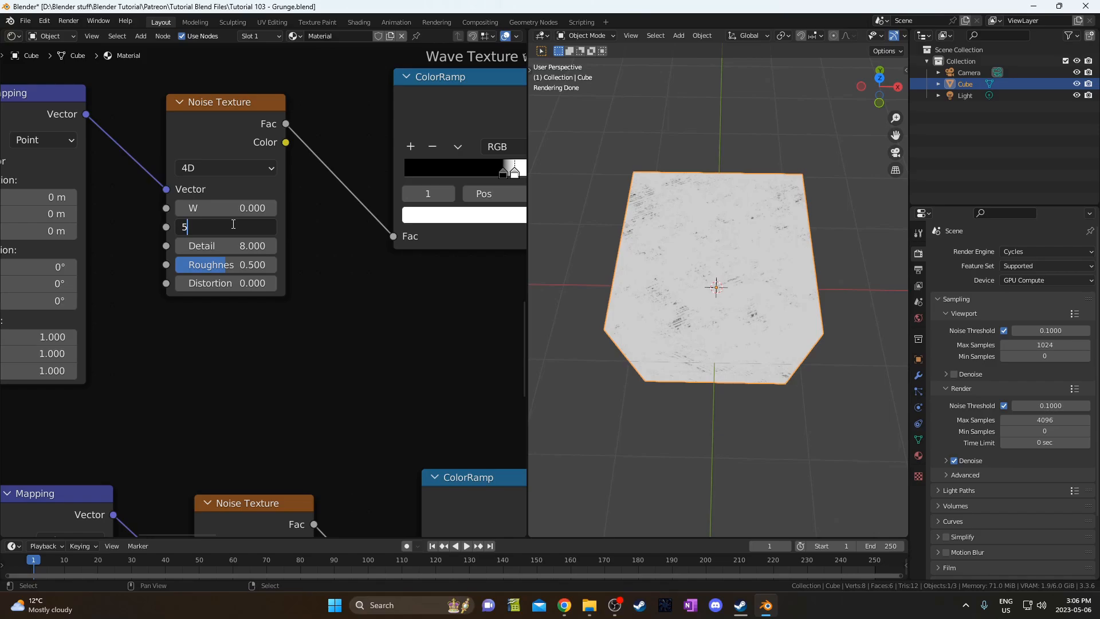
key("Return")
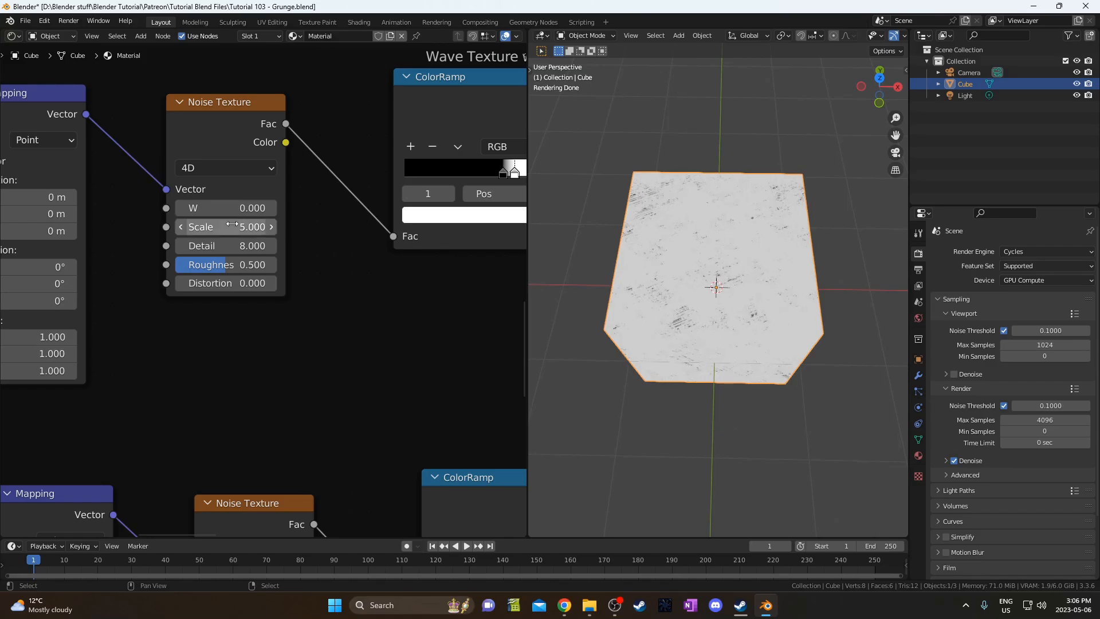
Move the ColorRamp black stop to 0.409 and the white stop to 0.436.
scroll(180, 319, "down", 4)
middle_click_drag(410, 212, 274, 216)
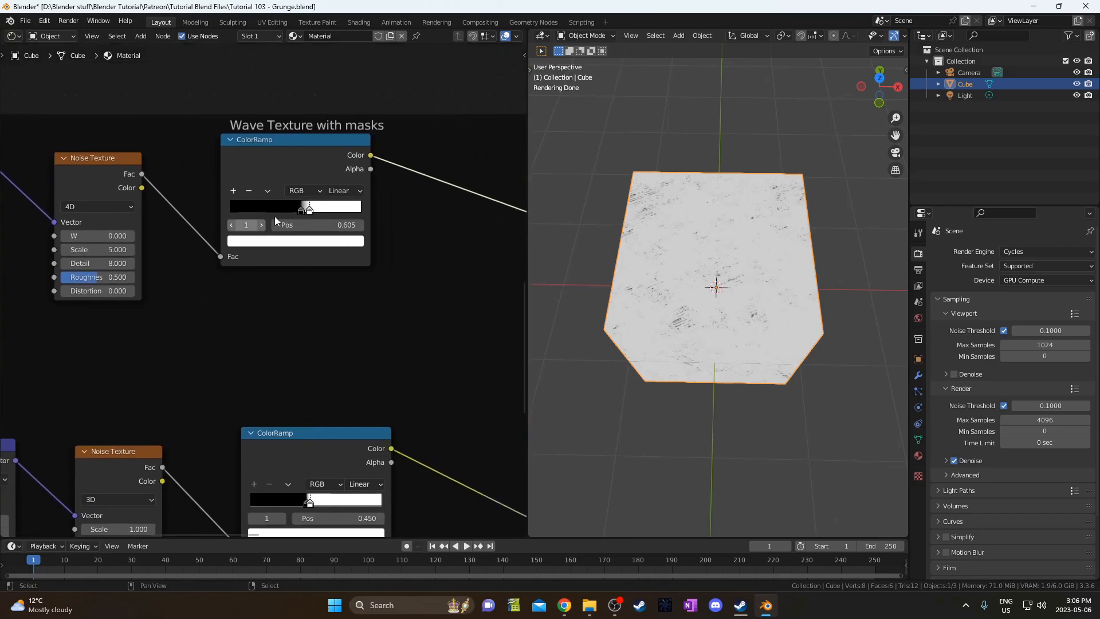
scroll(281, 219, "up", 3)
left_click(310, 189)
left_click(317, 209)
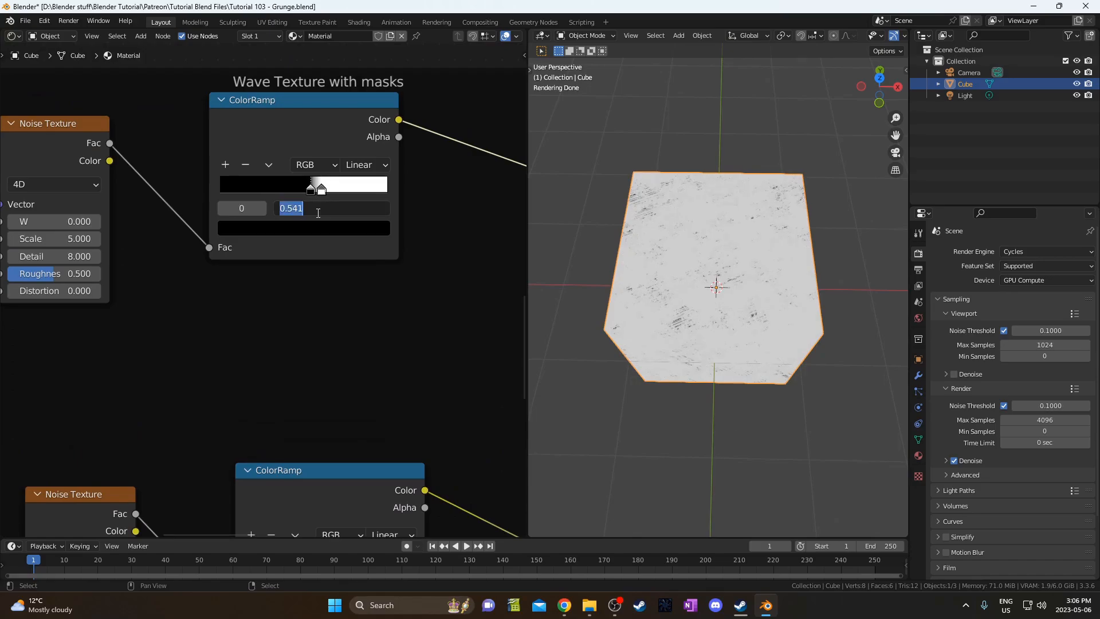
type(".409")
key("Return")
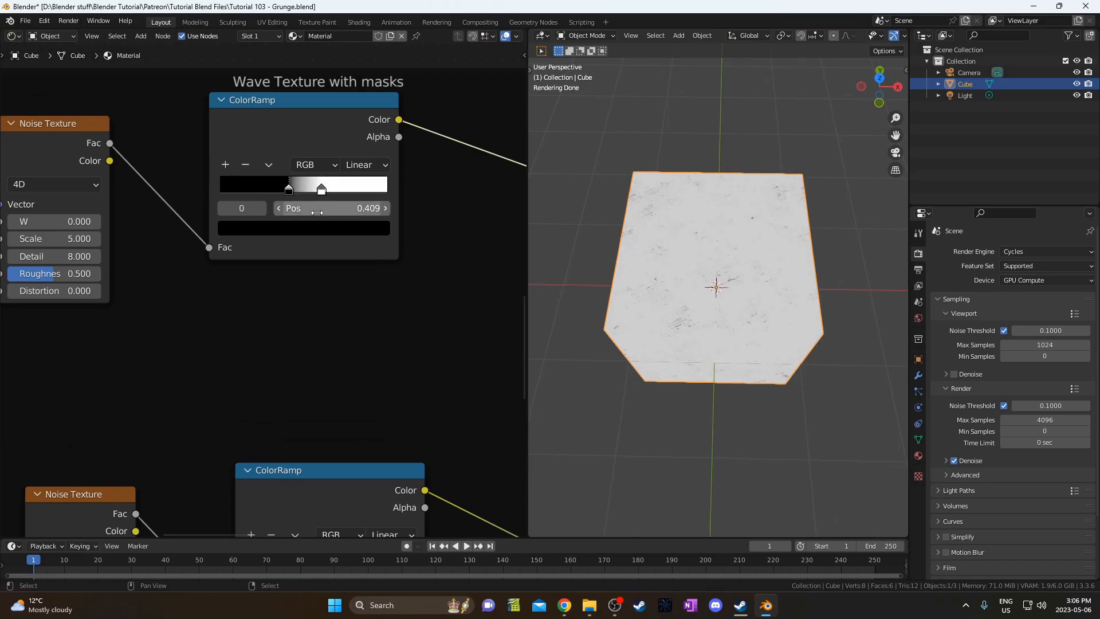
left_click(322, 189)
left_click(329, 209)
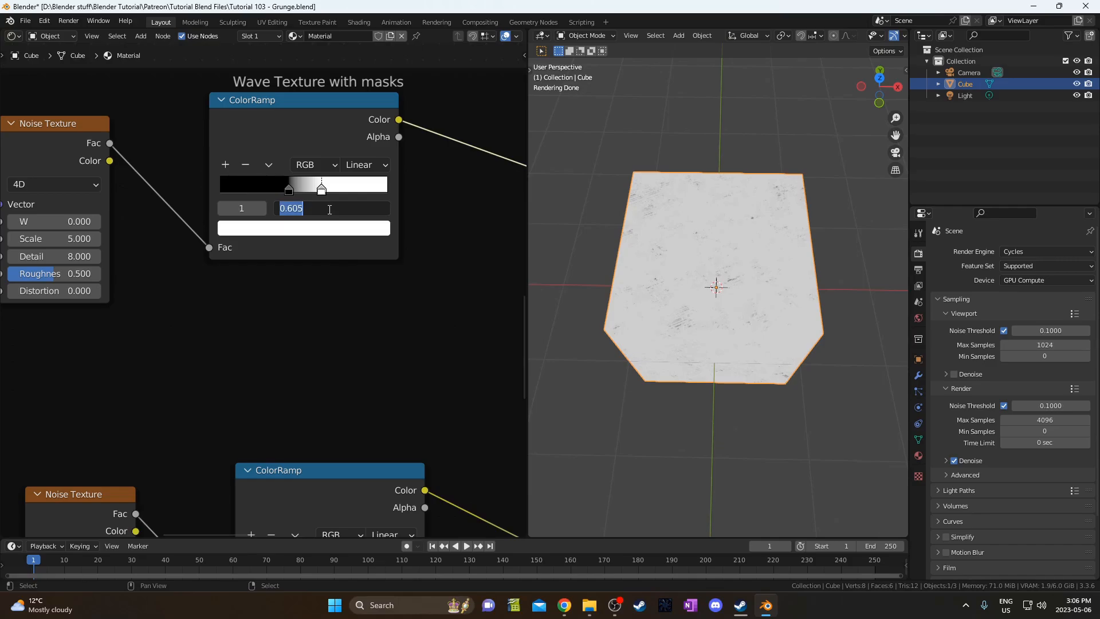
type(".436")
key("Return")
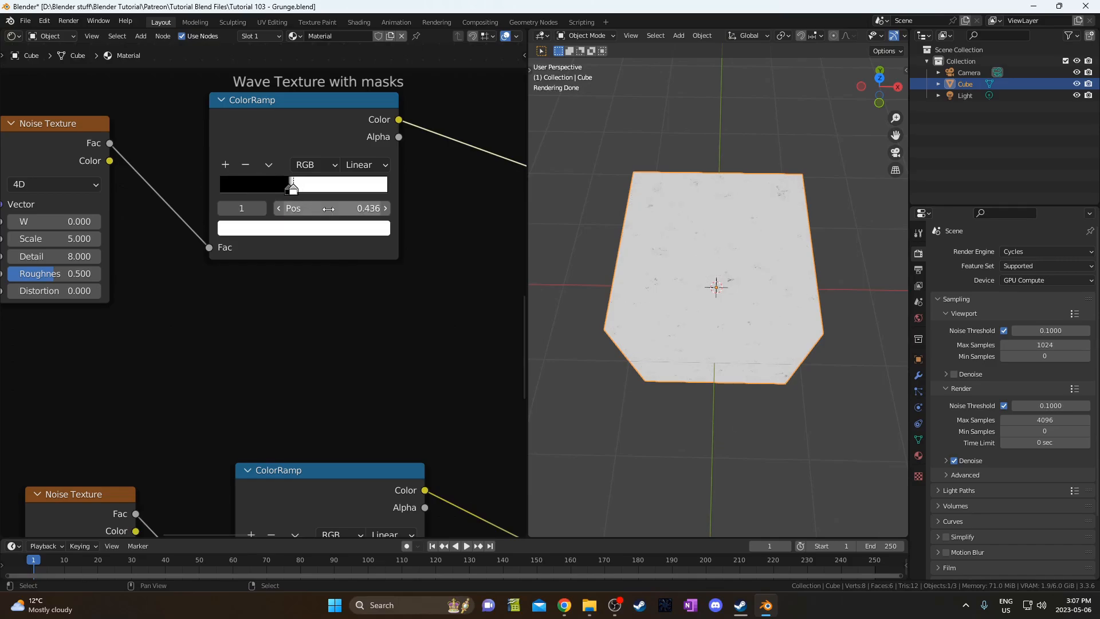
scroll(136, 278, "down", 5)
Make the second Noise Texture 4D with Scale 5.9, keeping Roughness at 1.0.
scroll(149, 280, "up", 3)
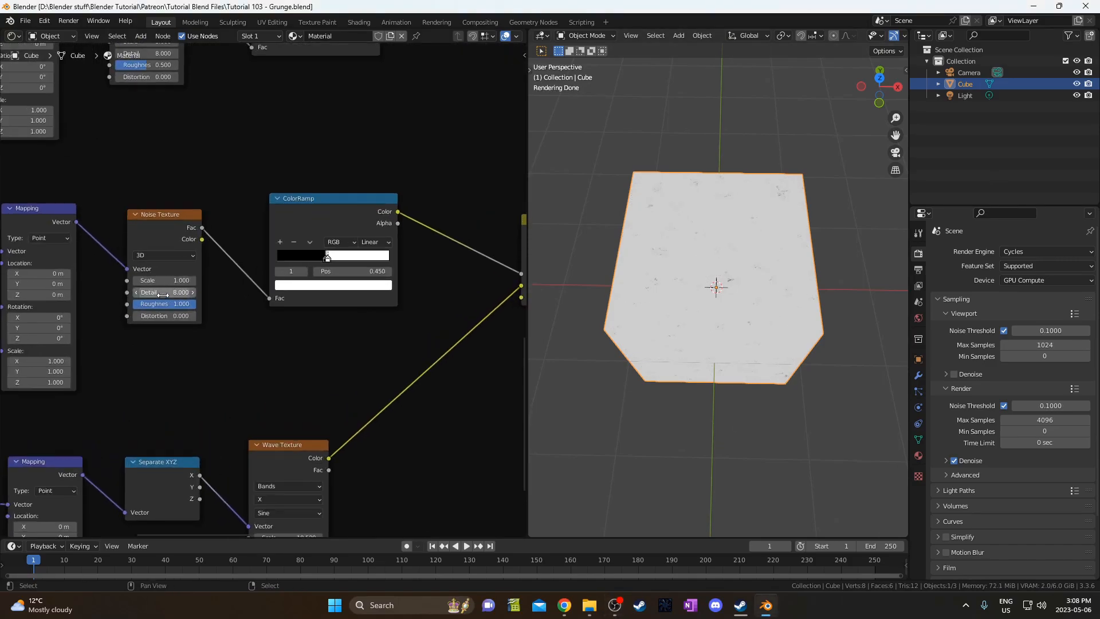
left_click(154, 281)
left_click(152, 252)
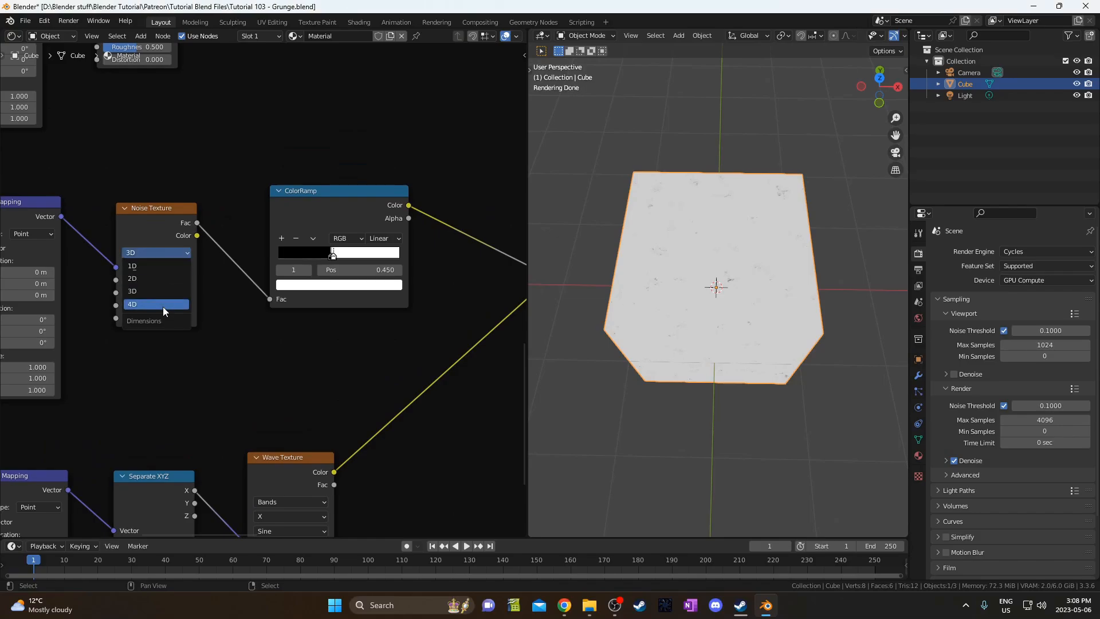
left_click(163, 307)
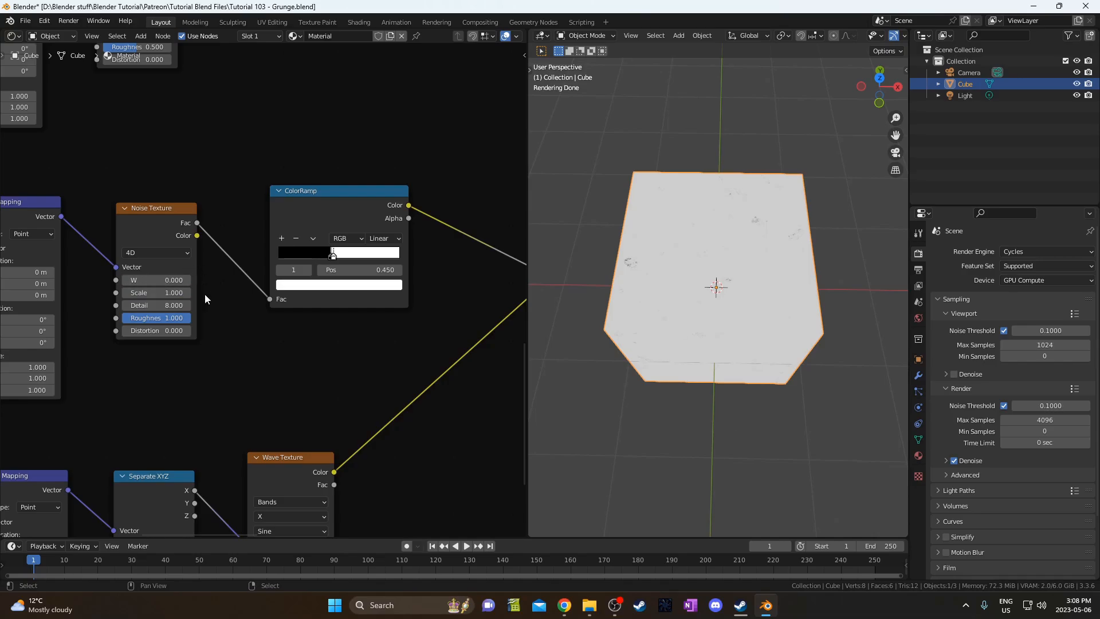
middle_click_drag(204, 297, 277, 294)
left_click(220, 289)
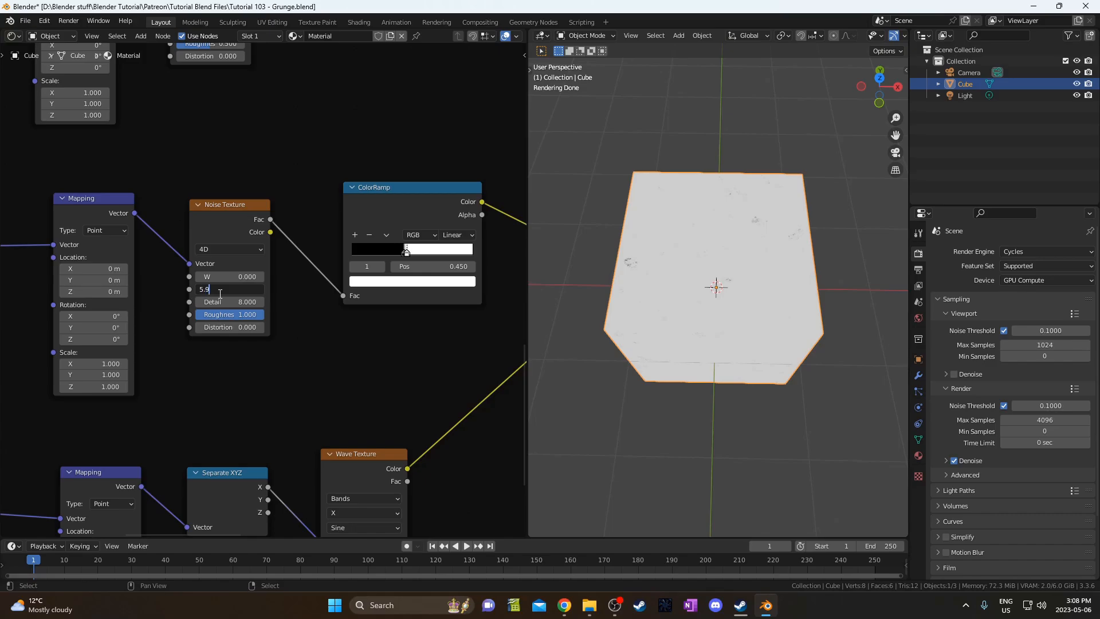
key("Tab")
key("Tab")
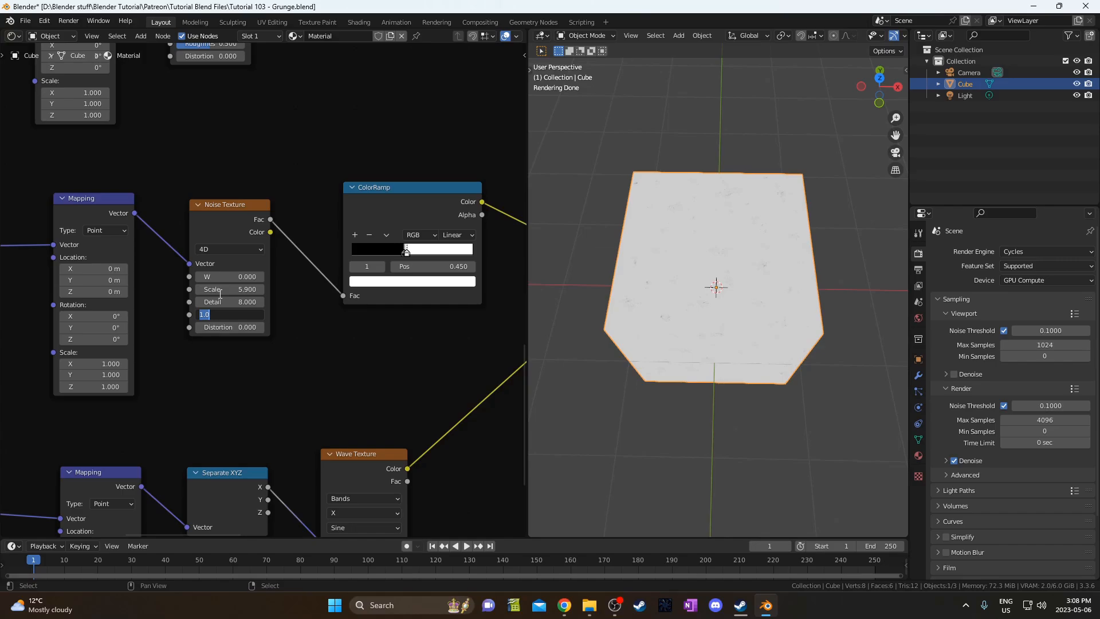
key("Return")
Set the second ColorRamp's black stop to 0.459 and its white stop to 0.47.
middle_click_drag(269, 303, 202, 338)
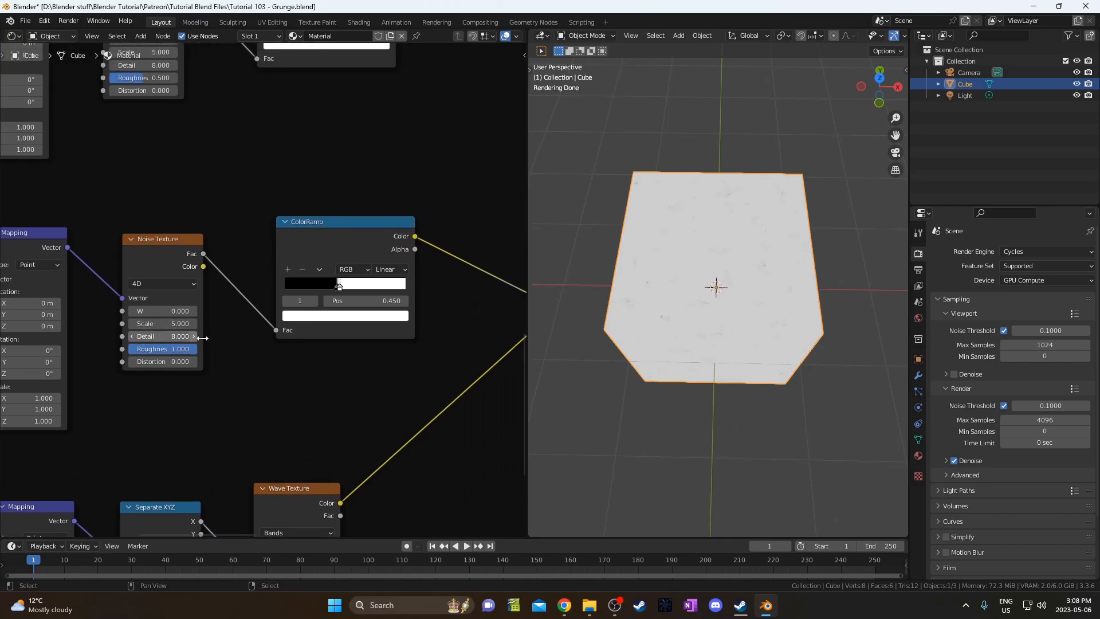
middle_click_drag(320, 352, 267, 368)
scroll(277, 326, "up", 4)
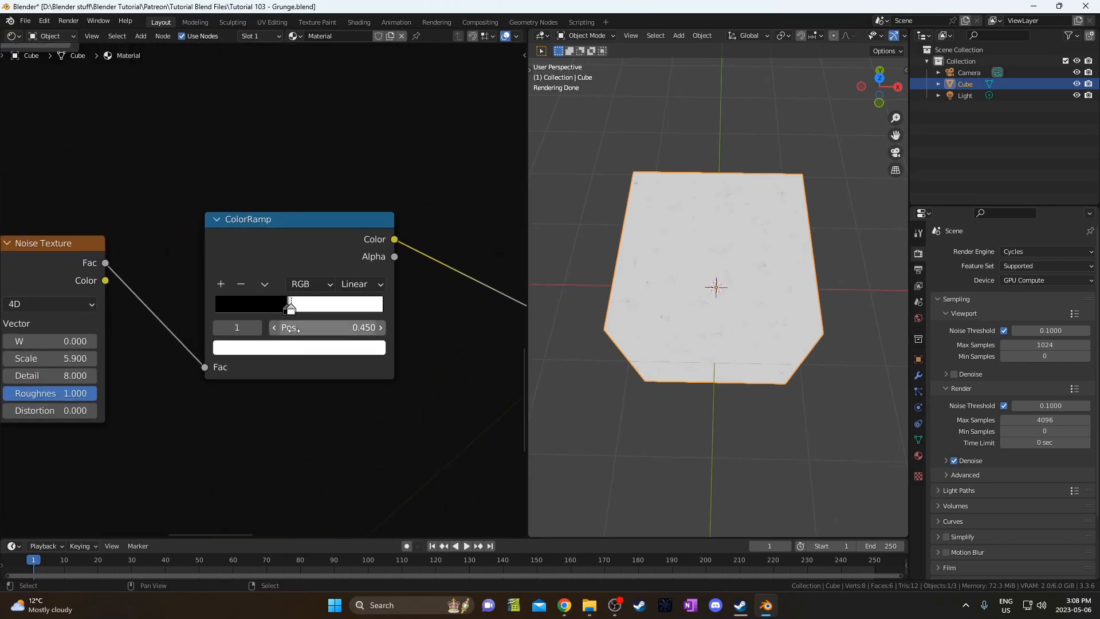
left_click_drag(291, 309, 317, 309)
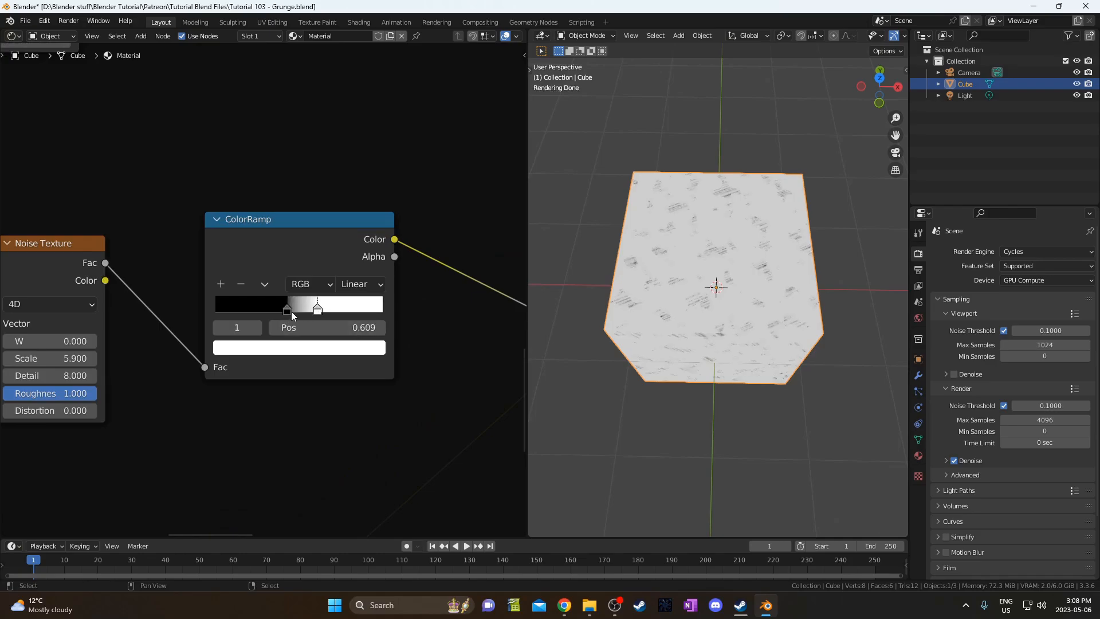
left_click(287, 309)
left_click(331, 327)
key("BackSpace")
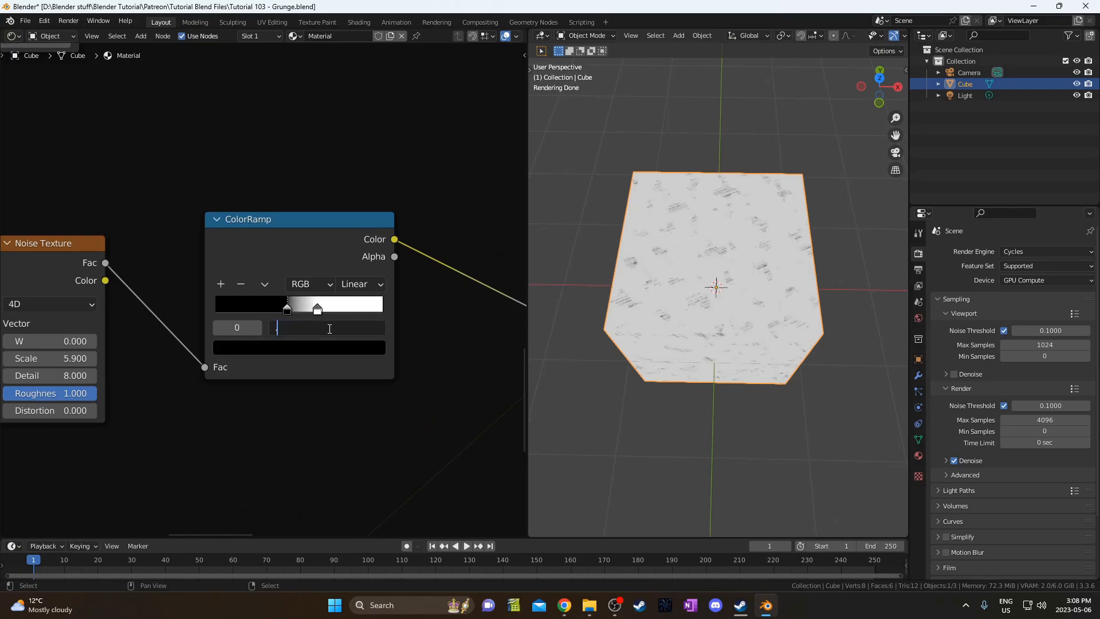
type(".459")
key("Return")
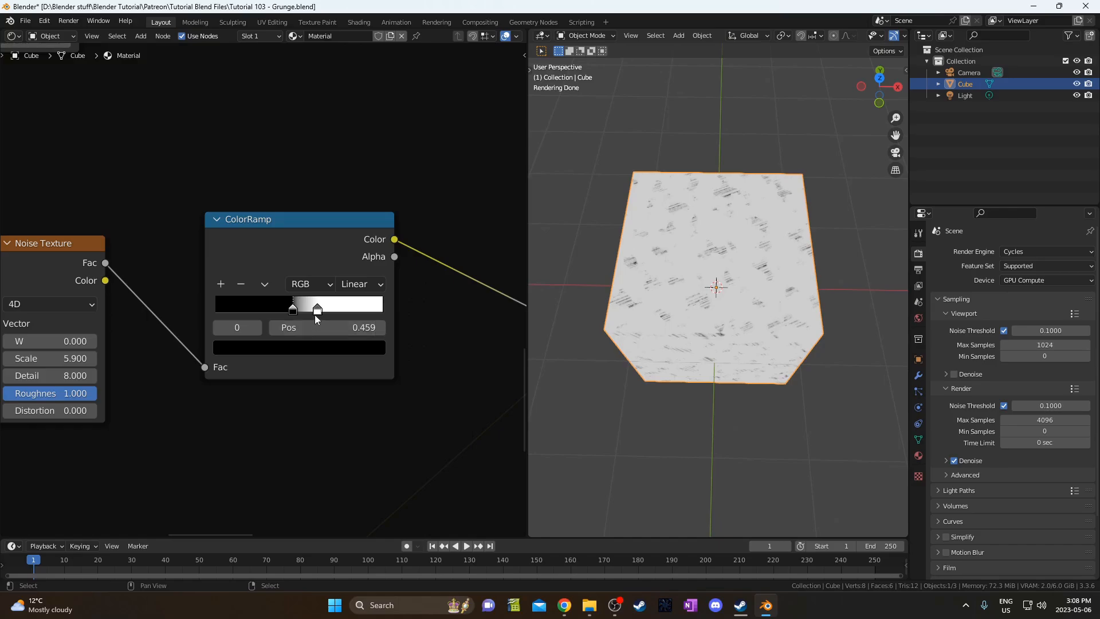
left_click(316, 310)
left_click(322, 328)
type(".")
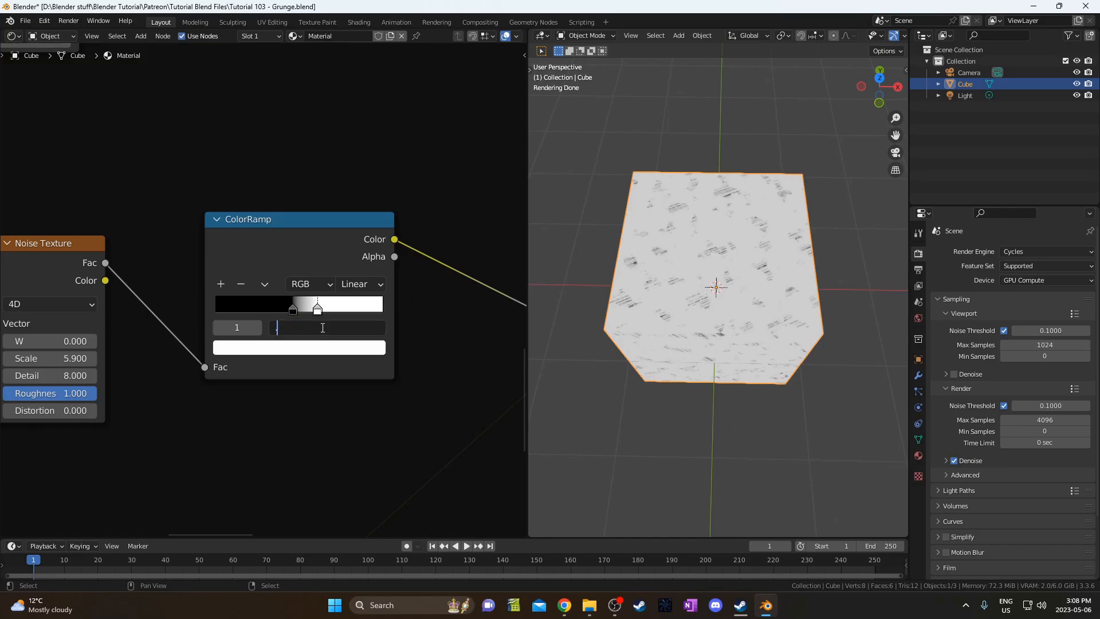
type("47")
key("Return")
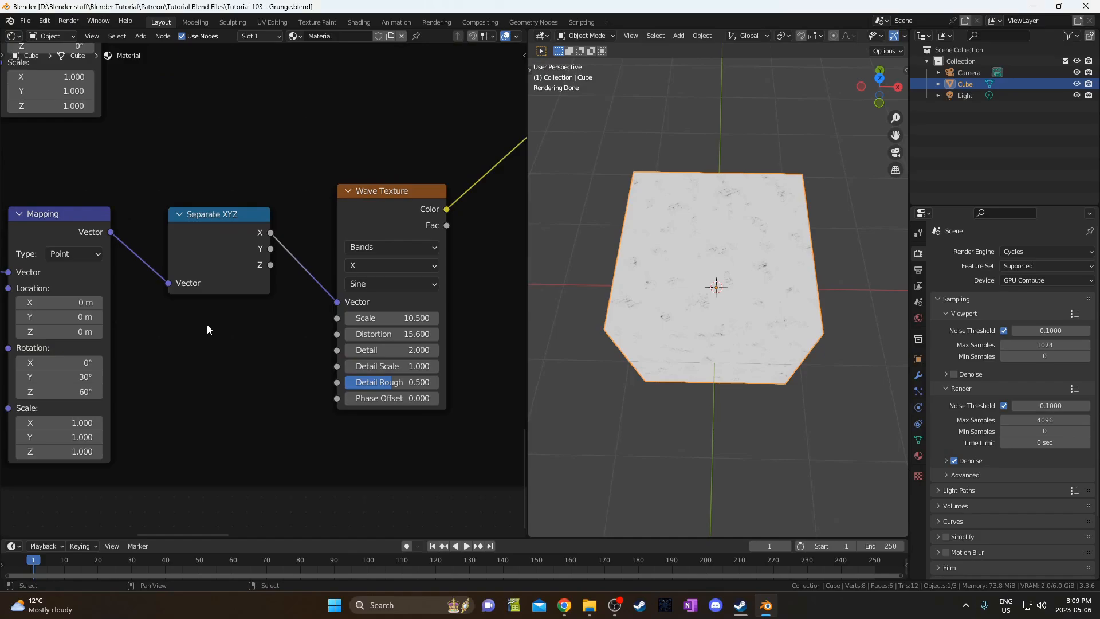
middle_click_drag(208, 340, 262, 338)
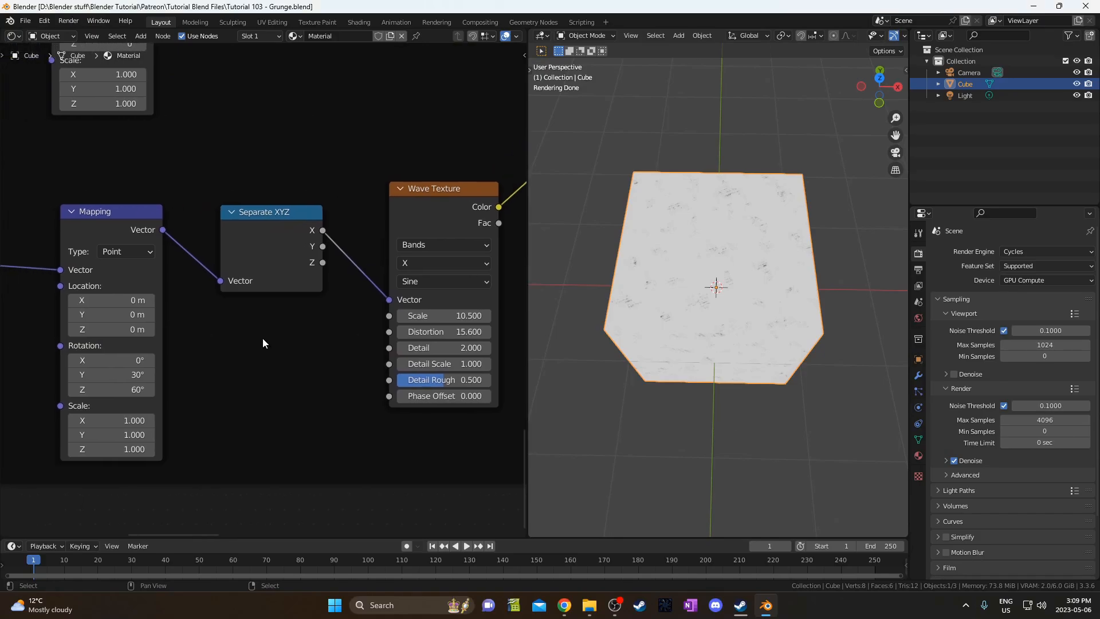
Set the wave Mapping node's rotation to Y 50° and Z 80°.
left_click(119, 380)
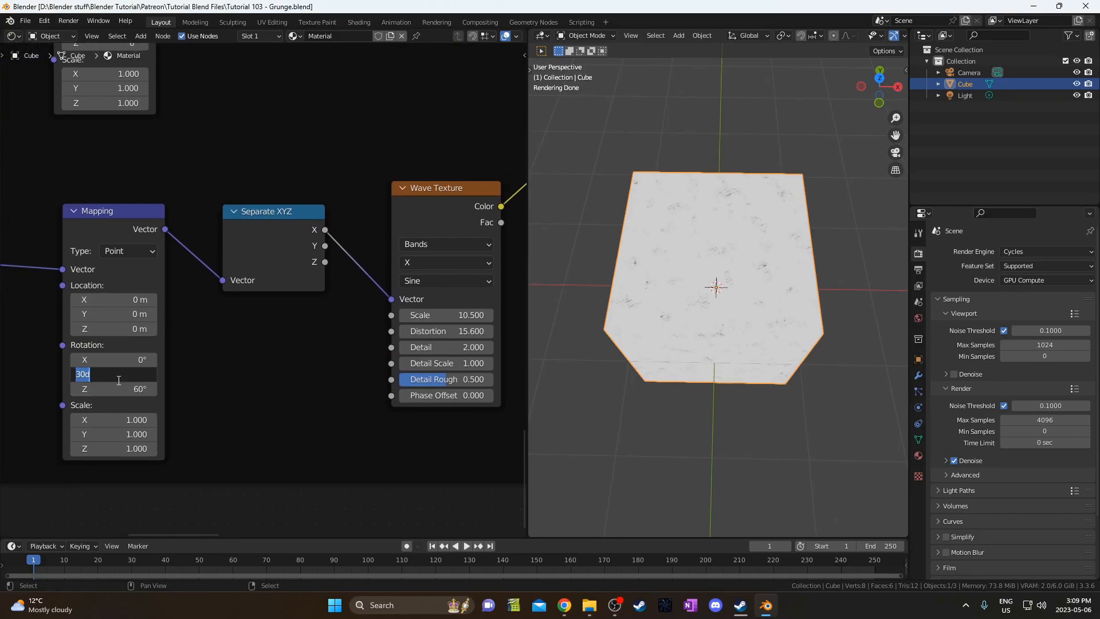
type("50")
key("Tab")
type("80")
key("Return")
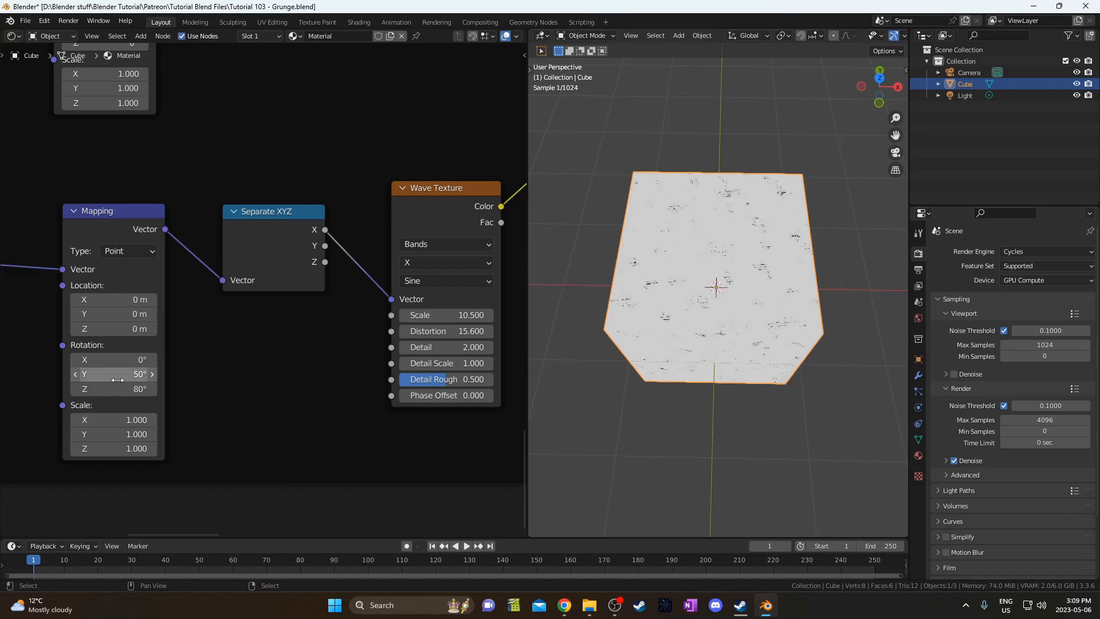
Give the Wave Texture Scale 23.5 and Distortion 14.1.
middle_click_drag(294, 364, 145, 350)
middle_click_drag(324, 246, 251, 258)
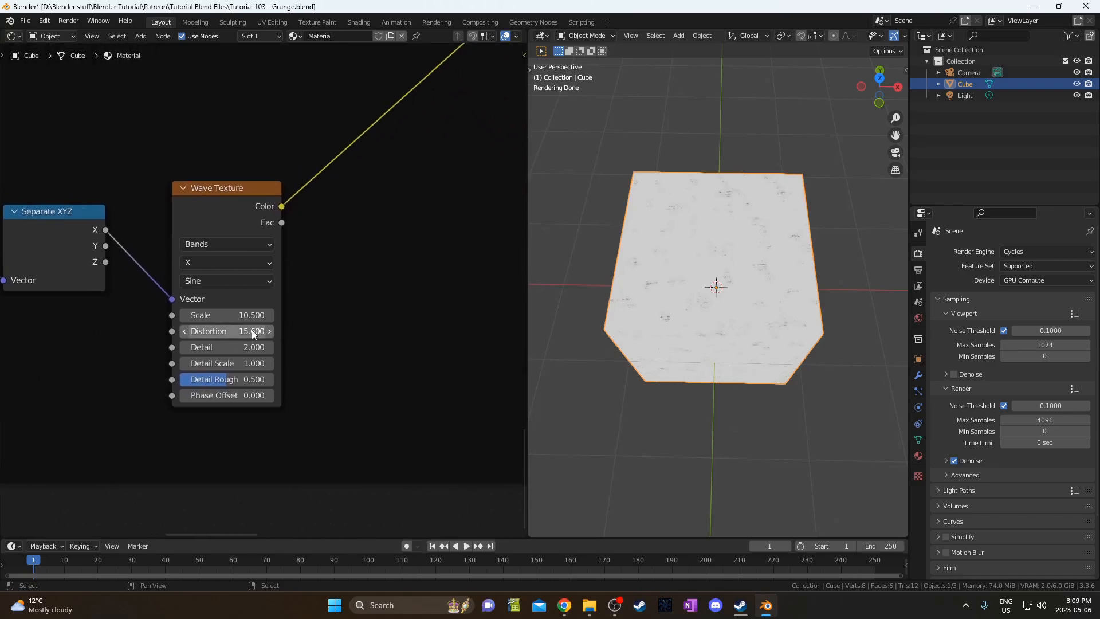
double_click(216, 315)
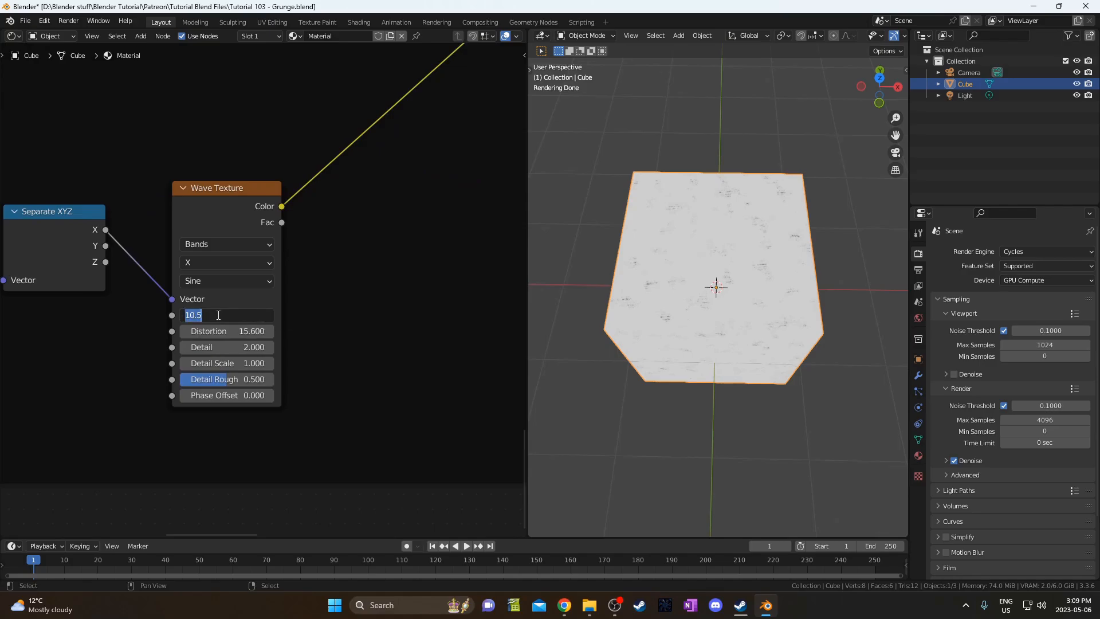
type("23.5")
key("Tab")
type("14.1")
key("Return")
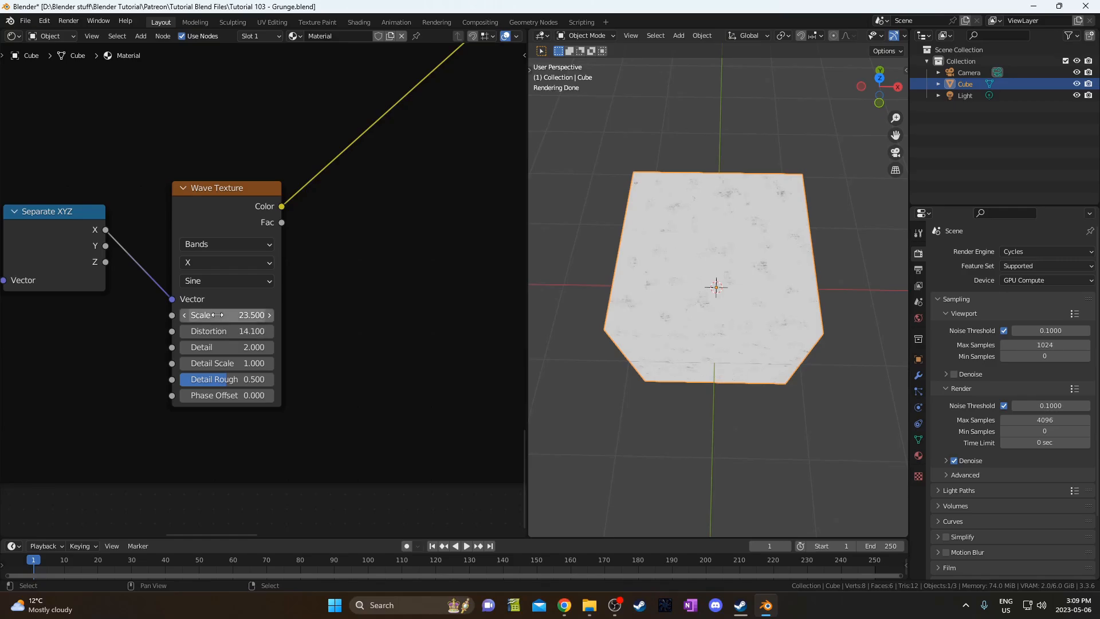
Revise the Mapping Z rotation to 30° and orbit the 3D view to check the grunge.
middle_click_drag(335, 348, 359, 421)
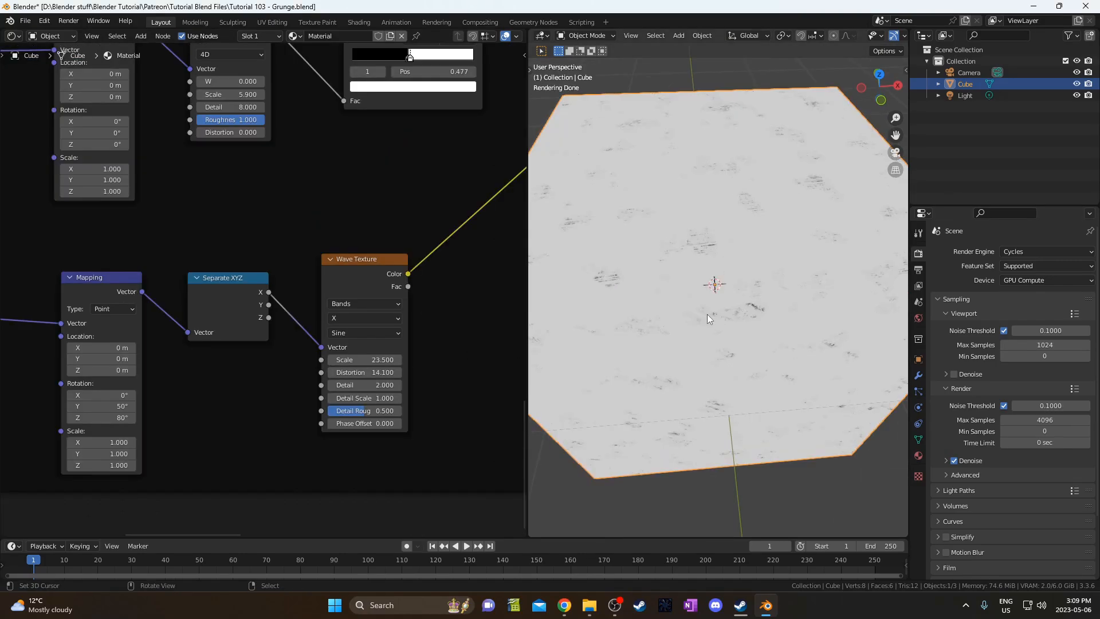
middle_click_drag(109, 321, 171, 372)
scroll(171, 372, "up", 1)
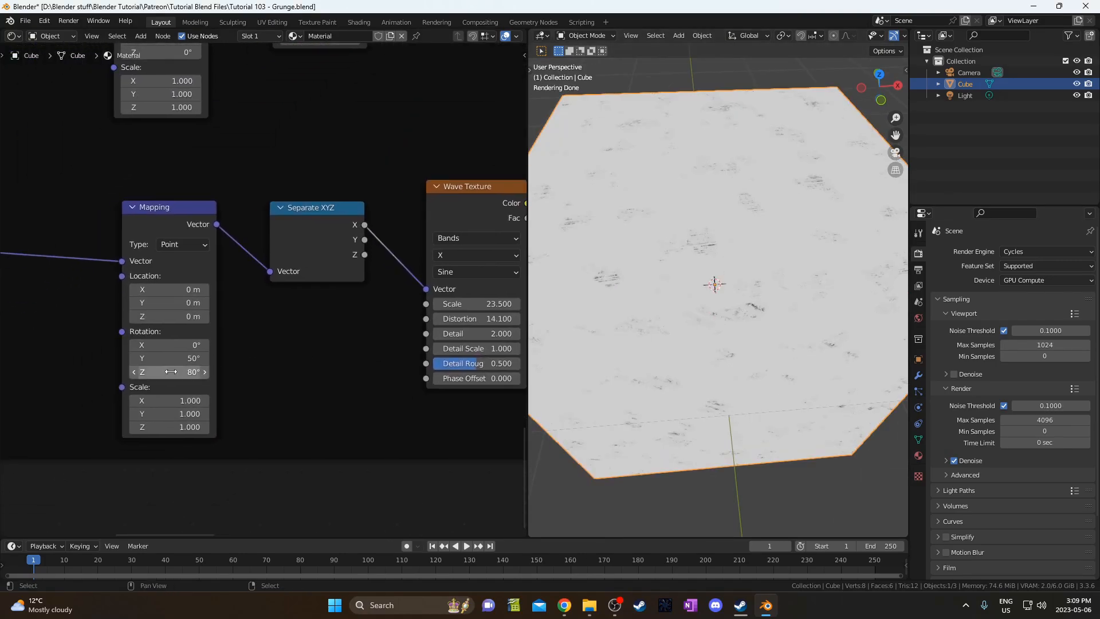
left_click(171, 372)
middle_click_drag(573, 391, 707, 243)
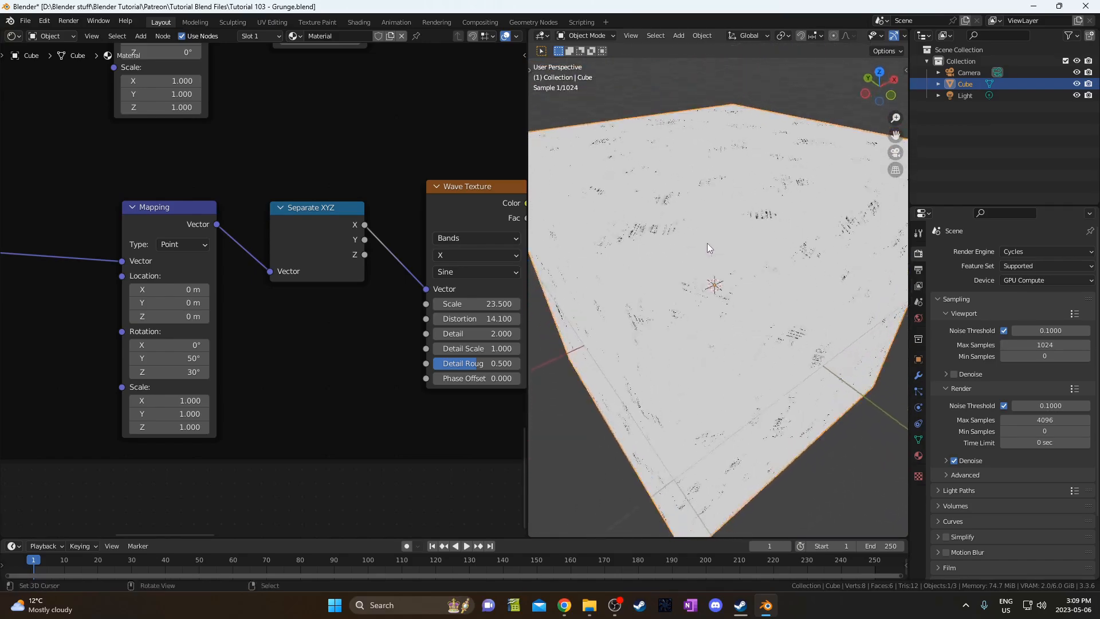
Frame the first group's six mask nodes in a frame labelled Masks.
scroll(120, 356, "down", 5)
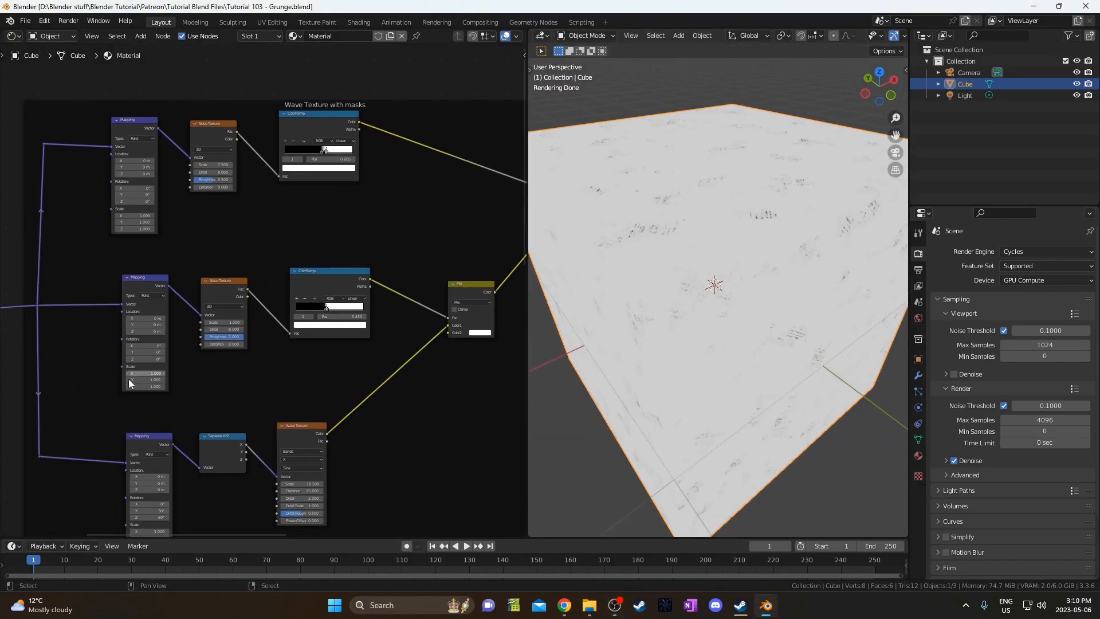
left_click_drag(89, 392, 414, 122)
scroll(350, 272, "up", 1, "shift")
key("ctrl+j")
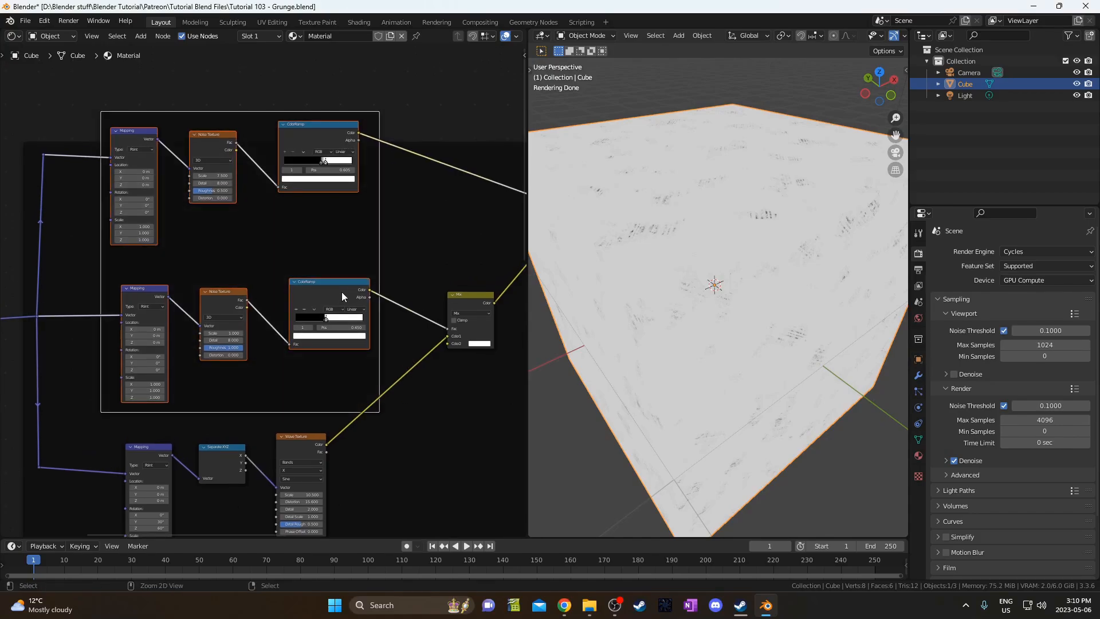
left_click(232, 119)
key("F2")
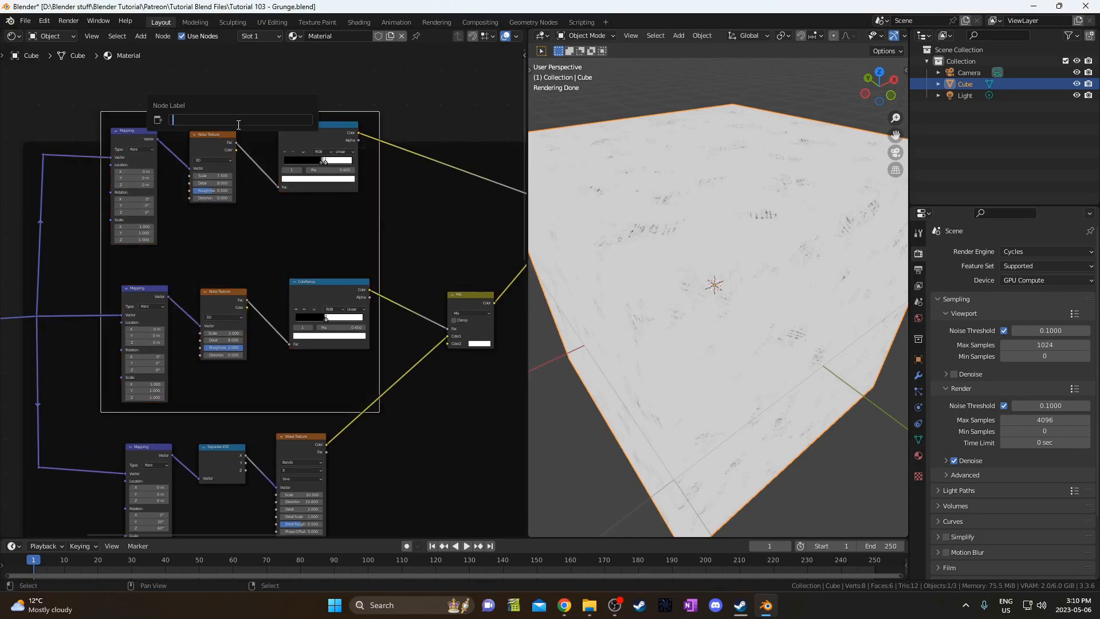
key("Return")
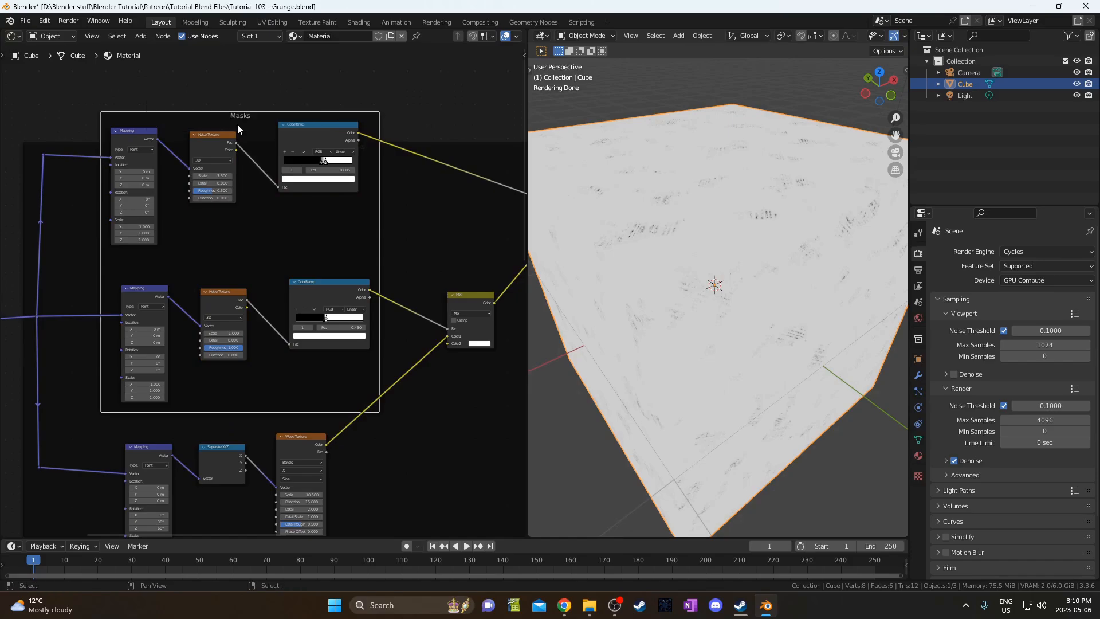
left_click_drag(241, 126, 256, 144)
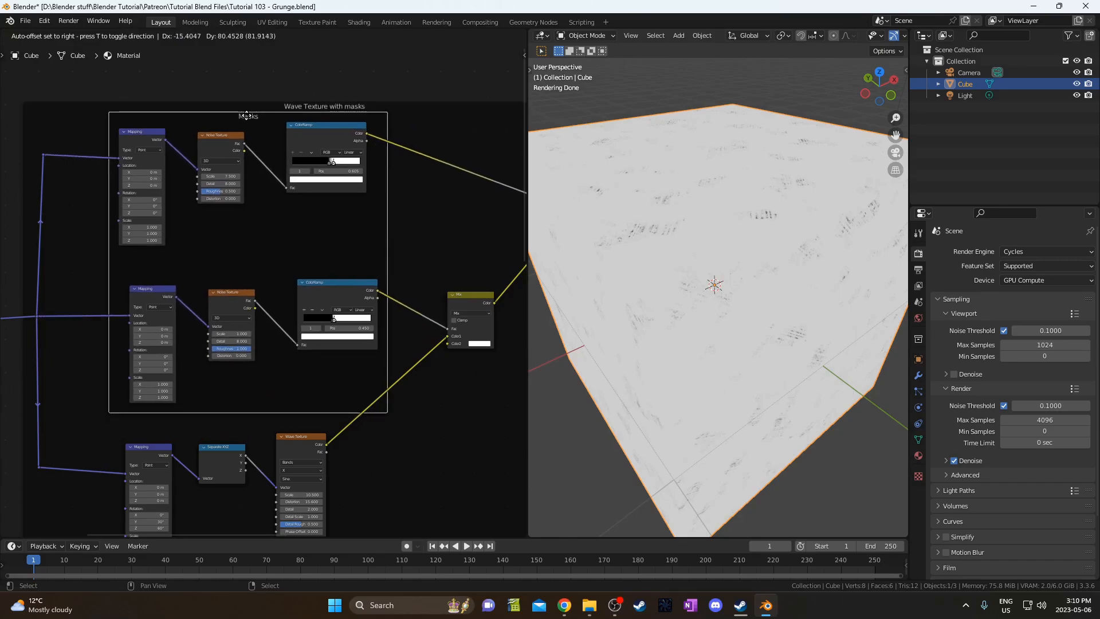
Frame the second group's six mask nodes in another frame labelled Masks.
scroll(315, 241, "down", 3)
scroll(220, 375, "up", 4)
middle_click_drag(219, 375, 201, 228)
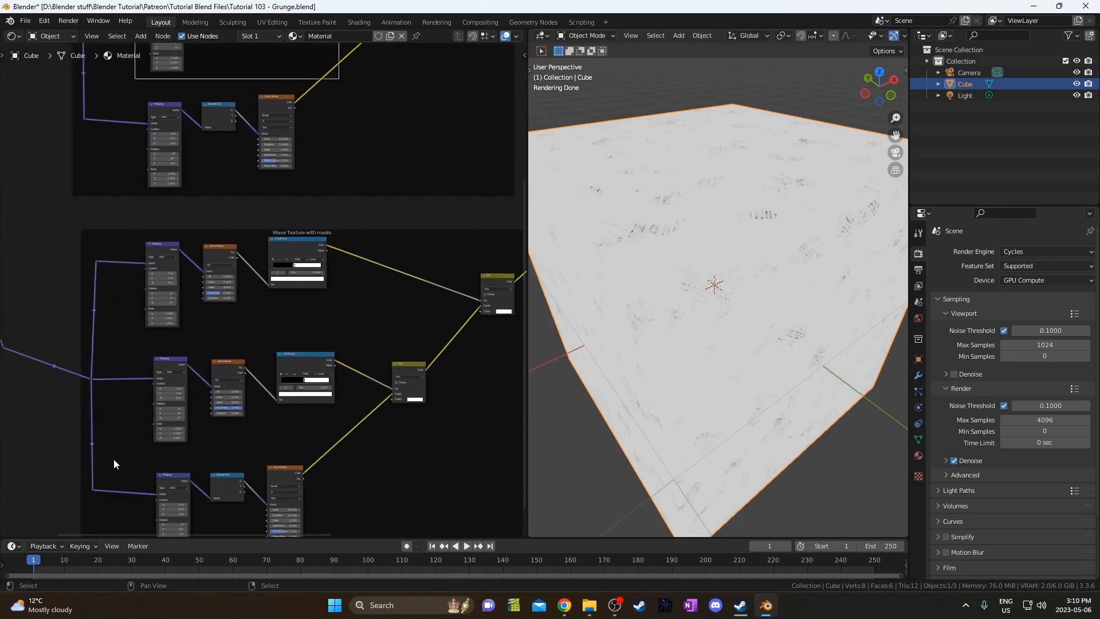
left_click_drag(124, 448, 347, 231)
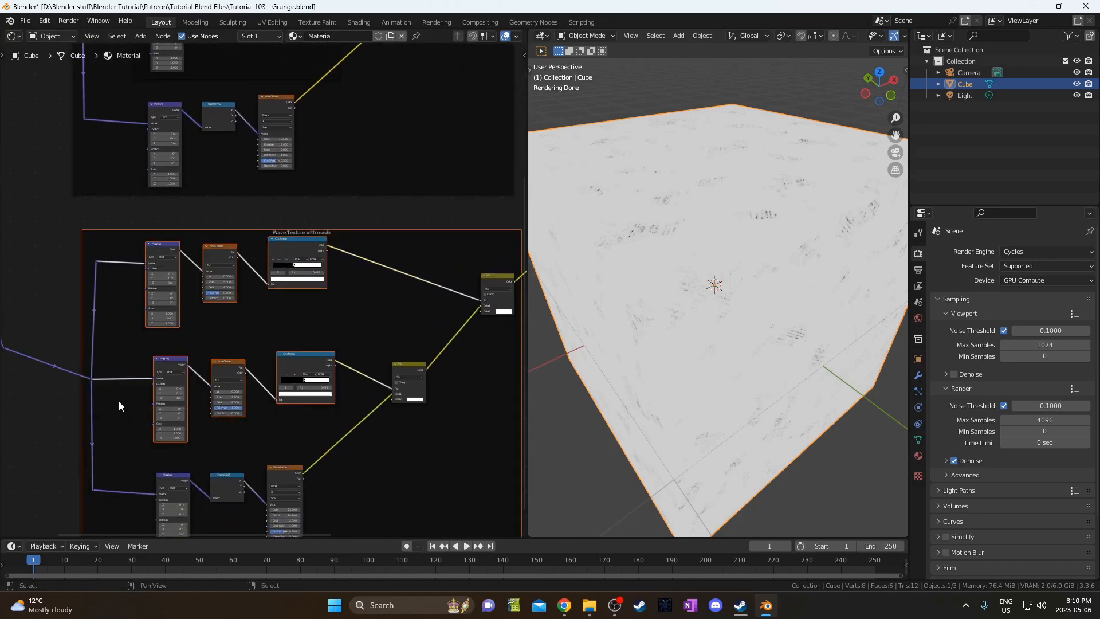
left_click_drag(130, 438, 357, 263)
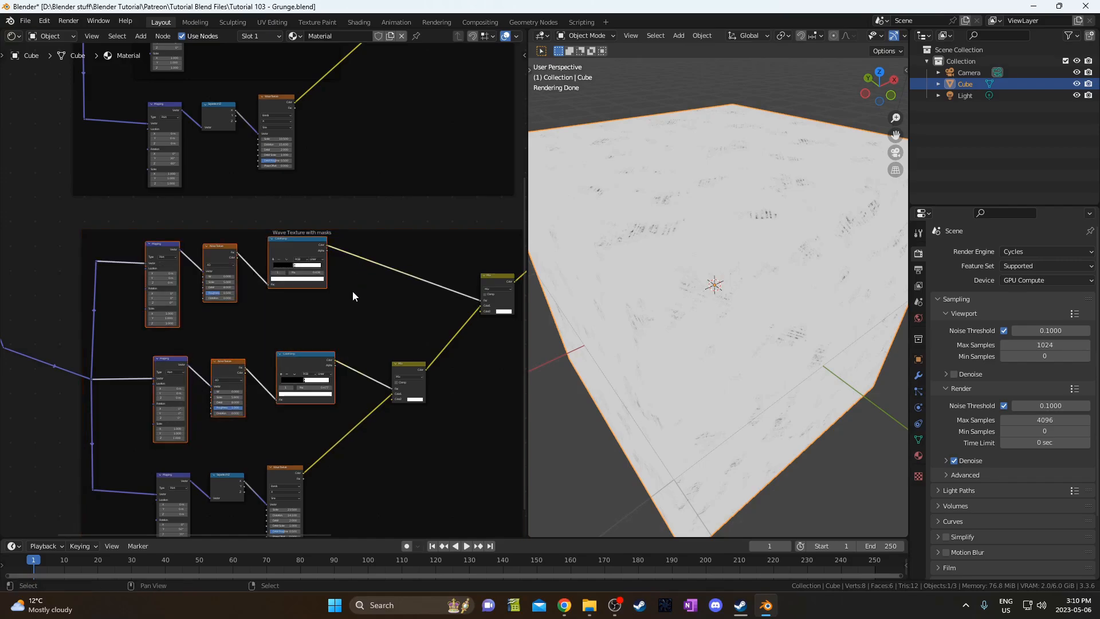
key("ctrl+j")
left_click(253, 241)
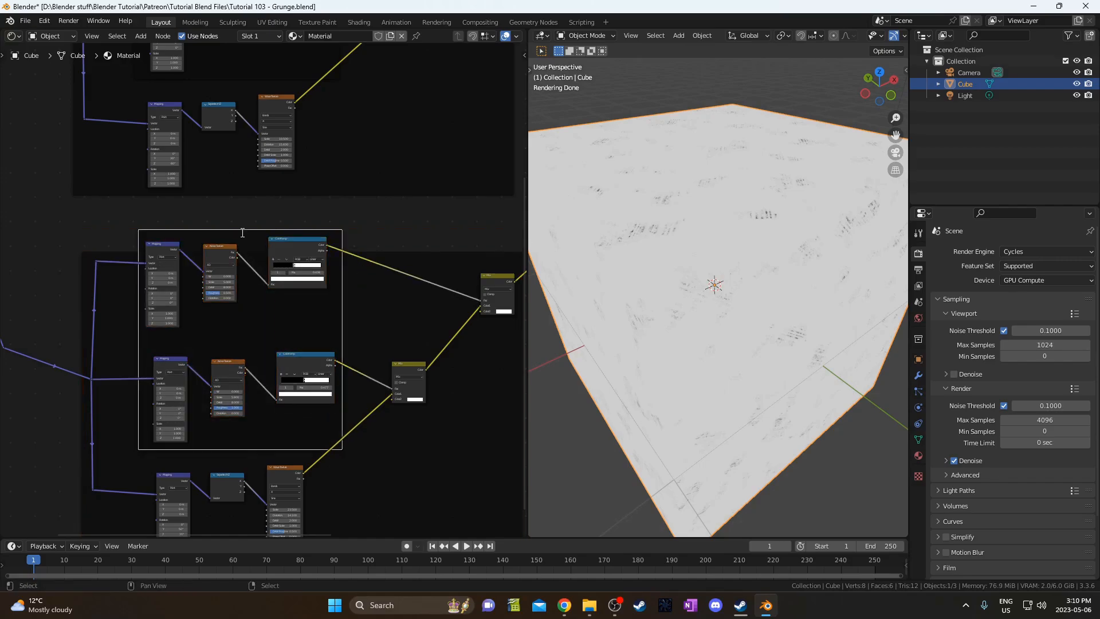
key("F2")
type("Masks")
key("Return")
mouse_move(234, 236)
left_mouse_down()
mouse_move(250, 265)
mouse_move(250, 244)
mouse_move(234, 234)
left_mouse_up()
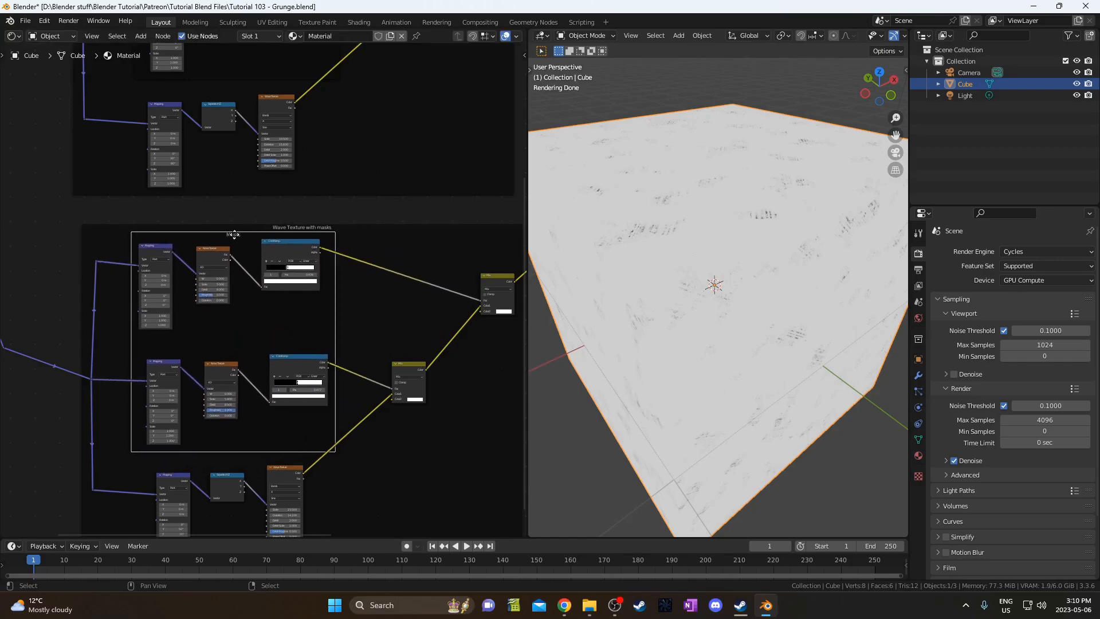
Enable a custom grey colour on both Masks frames in the node properties.
key("n")
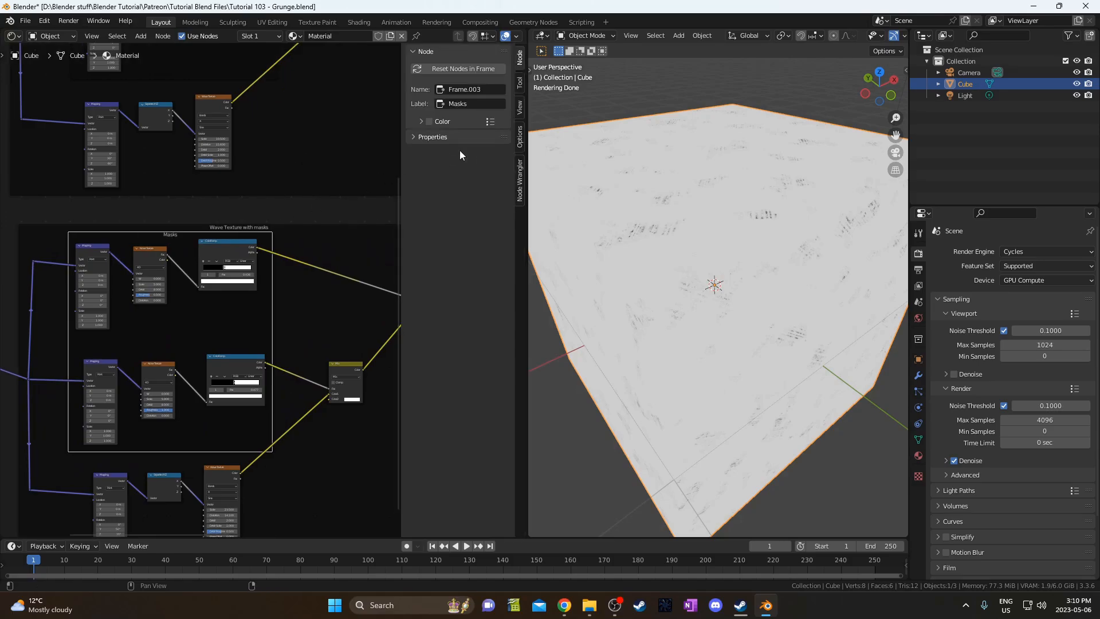
left_click(429, 122)
scroll(252, 247, "down", 5)
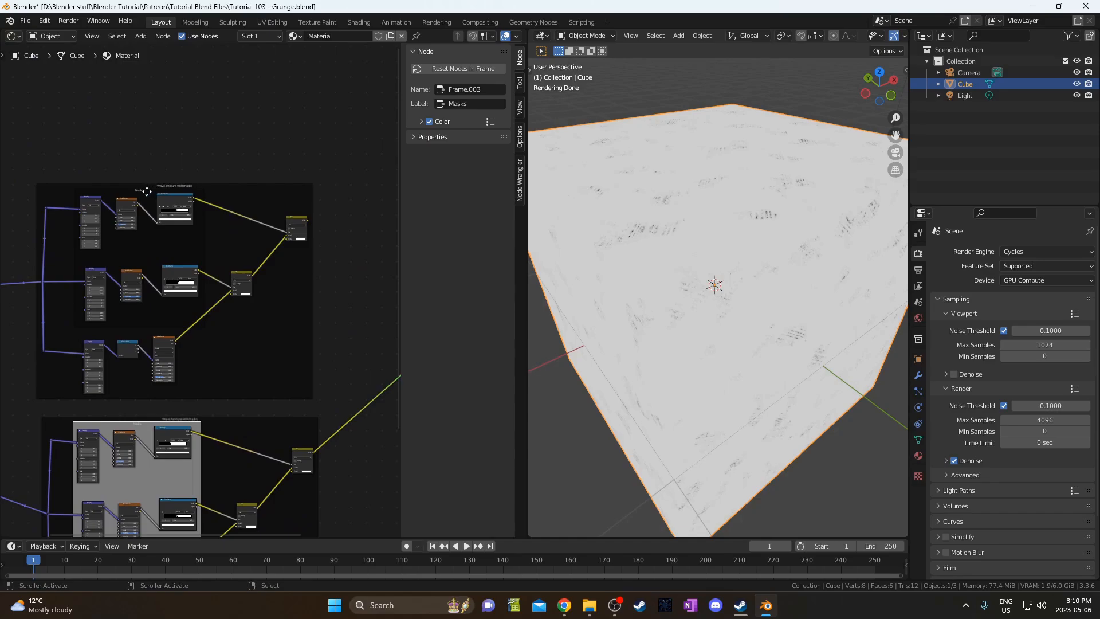
left_click(147, 192)
left_click(429, 122)
scroll(120, 392, "down", 5, "shift")
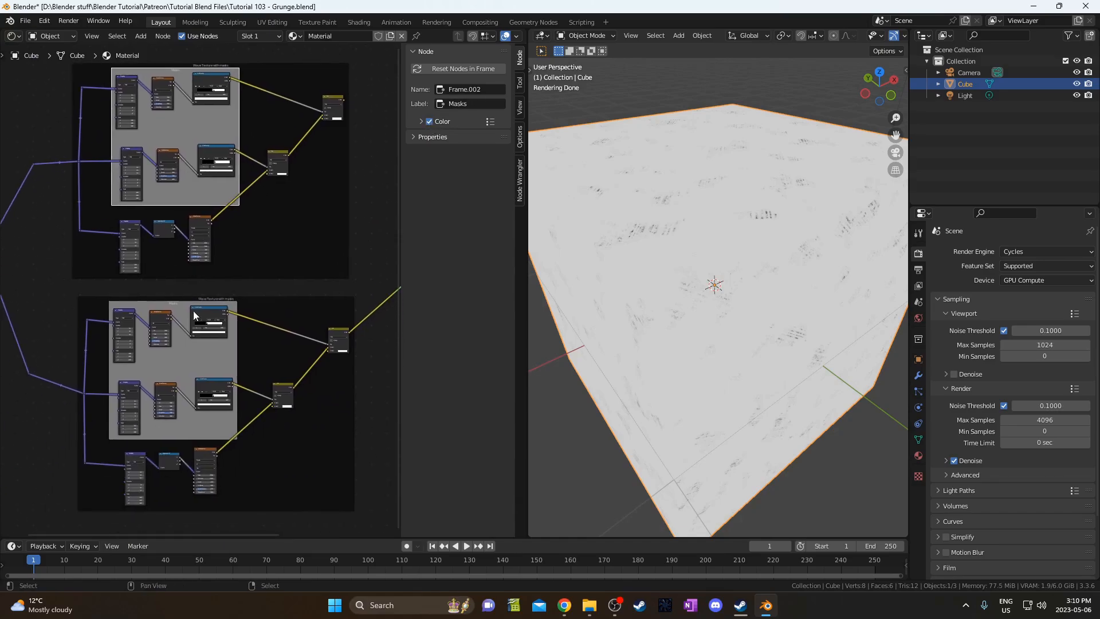
Duplicate both wave-texture mask frames and place the copies further down.
middle_click_drag(190, 347, 188, 366)
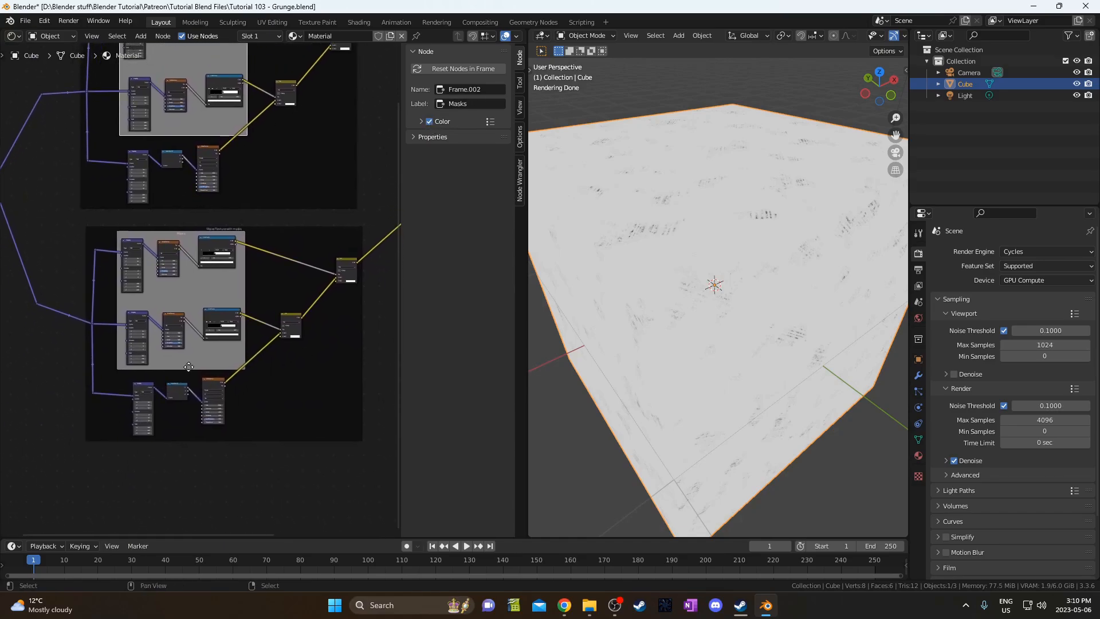
middle_click_drag(247, 272, 248, 280)
middle_click_drag(151, 333, 172, 260)
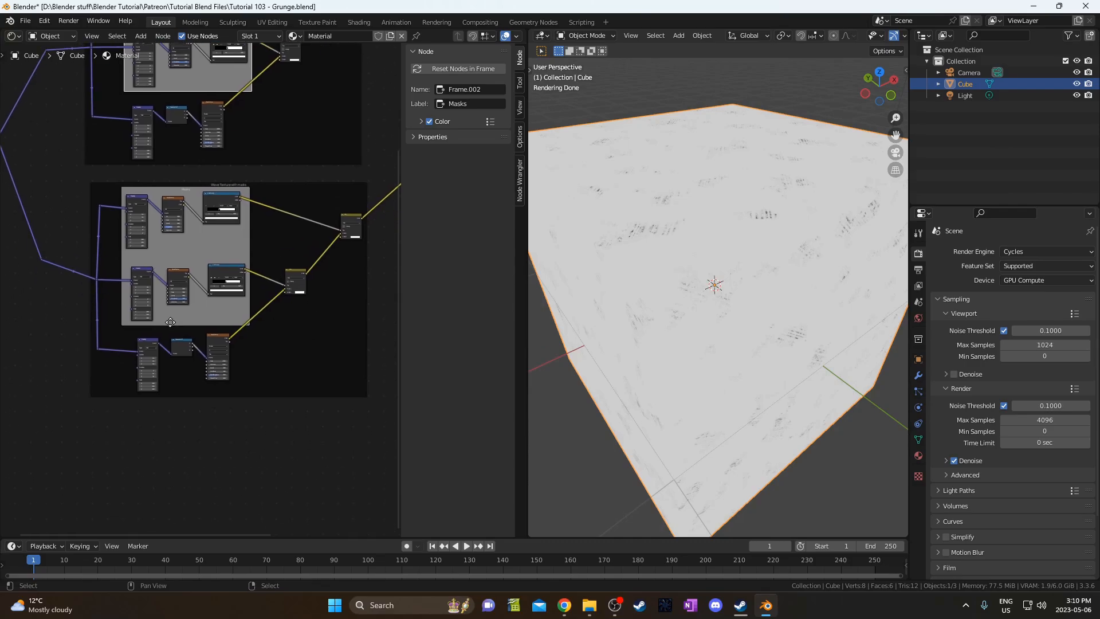
scroll(171, 260, "down", 2)
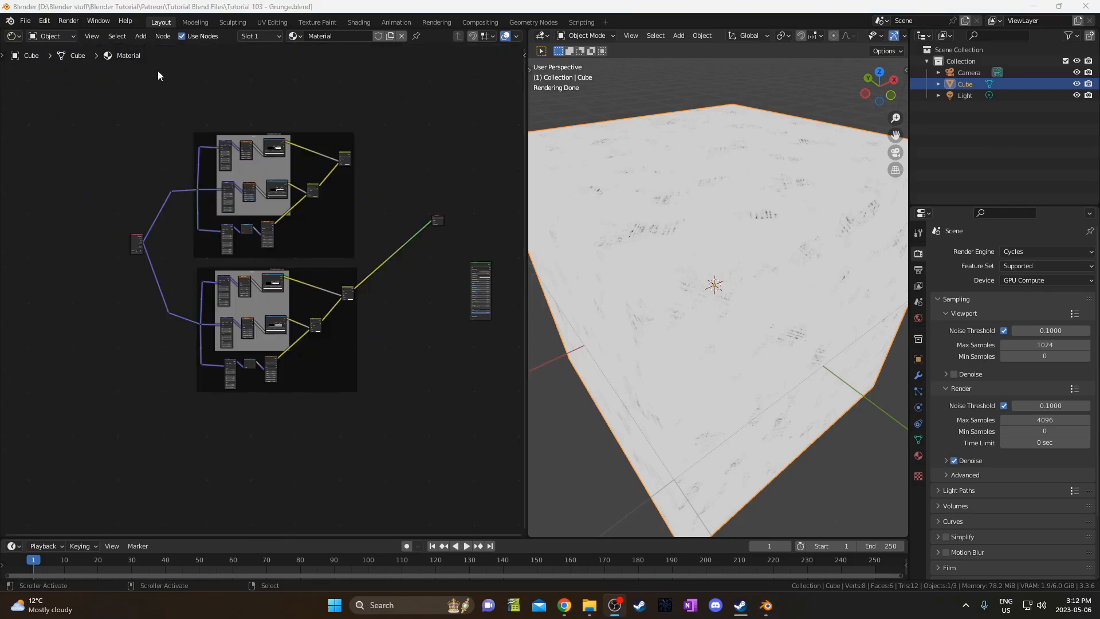
left_click_drag(159, 76, 375, 456)
middle_click_drag(324, 347, 314, 236)
key("shift+d")
left_click(330, 535)
middle_click_drag(160, 360, 241, 338)
Join the input links into shared reroutes and shift the Texture Coordinate node left.
right_click_drag(255, 338, 283, 288, "shift")
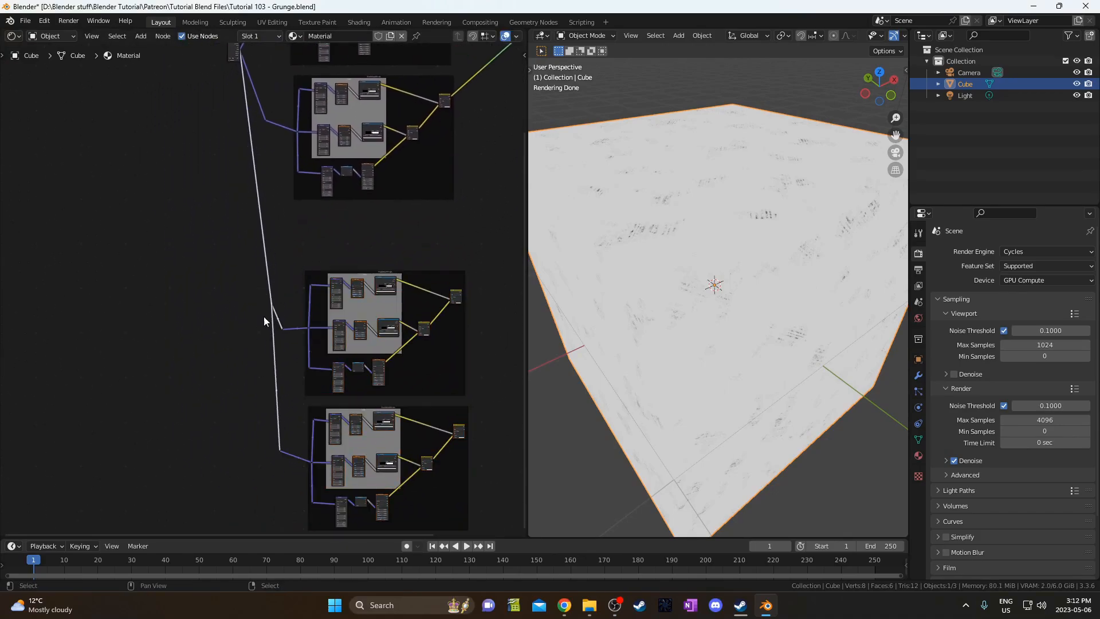
key("g")
left_click(195, 455)
middle_click_drag(219, 165, 262, 256)
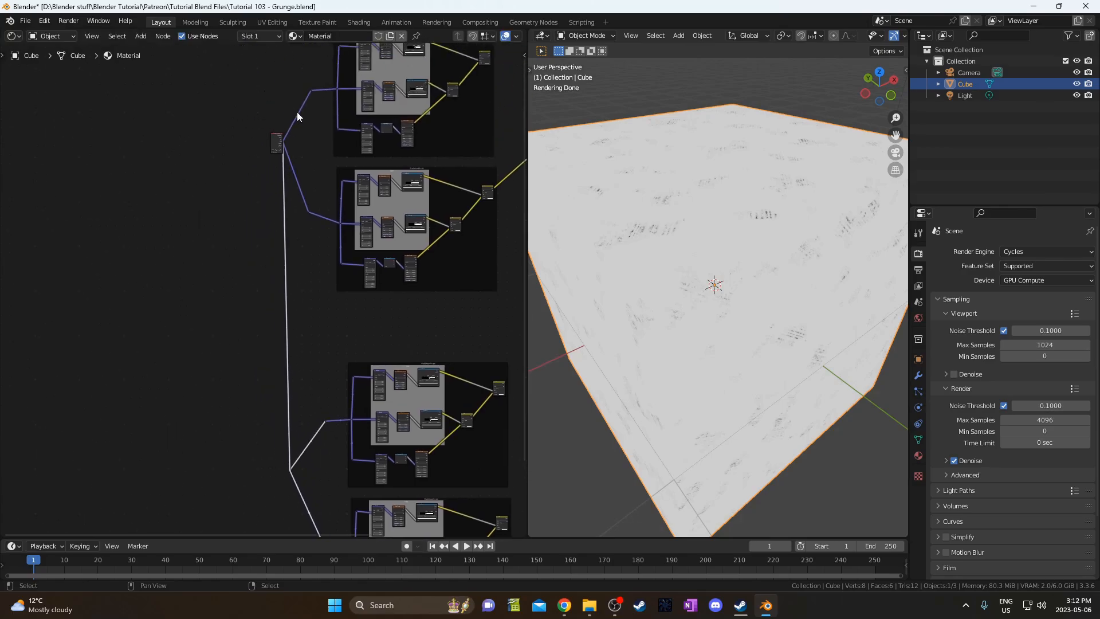
right_click_drag(288, 196, 287, 196, "shift")
left_click_drag(250, 101, 273, 156)
key("g")
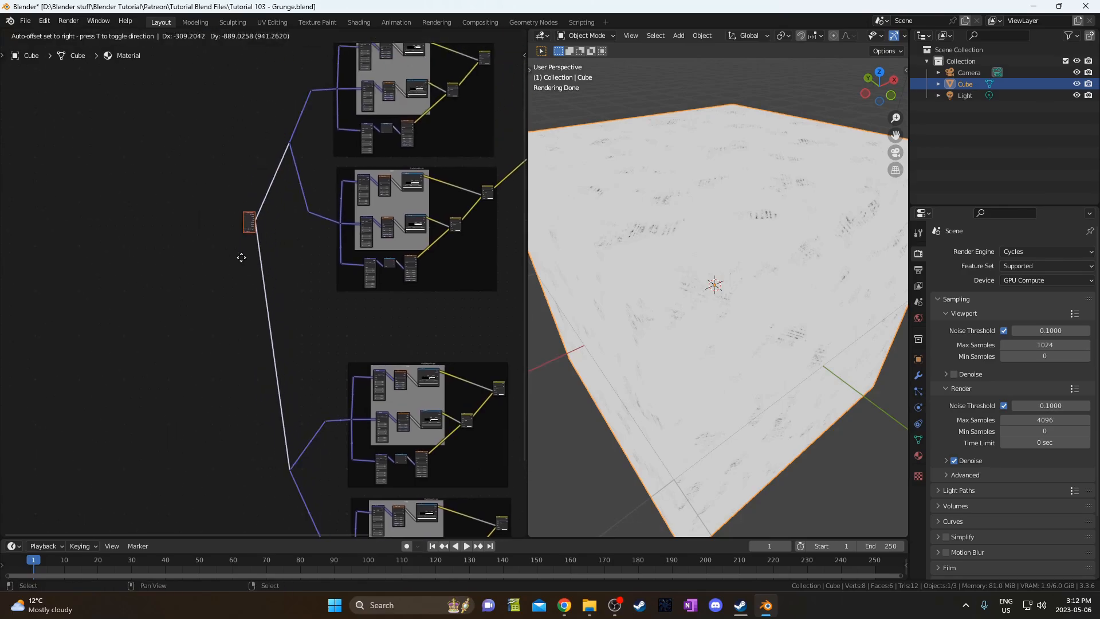
left_click(216, 299)
Move the middle frame up closer to the others and tidy the layout.
middle_click_drag(248, 318, 95, 155)
scroll(258, 364, "up", 5)
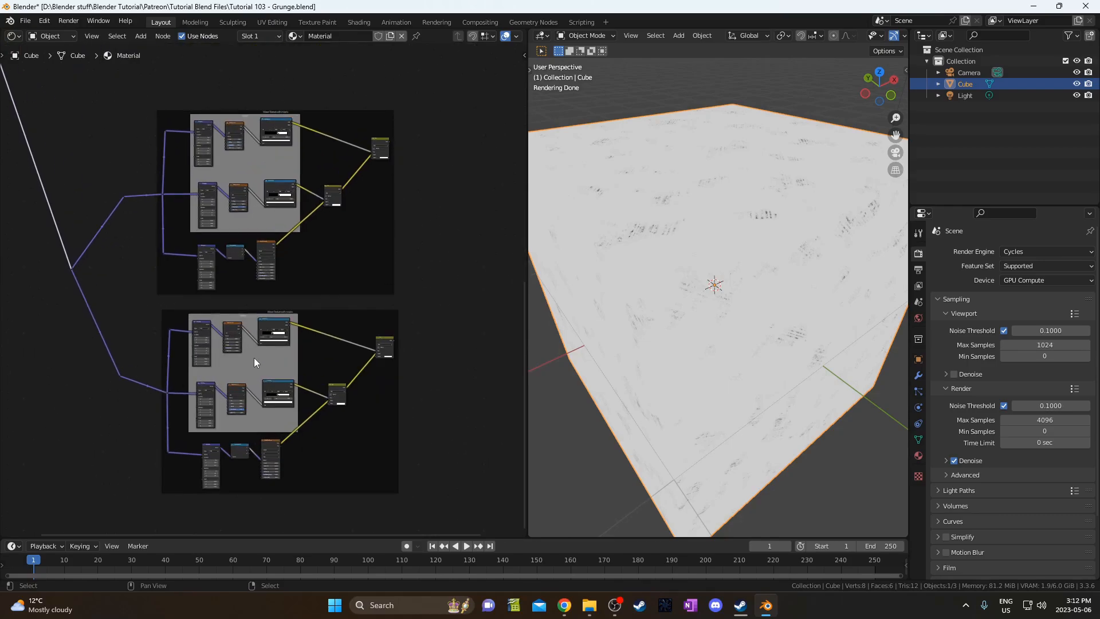
middle_click_drag(272, 159, 264, 349)
left_click_drag(262, 348, 228, 257)
scroll(223, 182, "up", 3)
middle_click_drag(229, 190, 236, 225)
scroll(219, 345, "up", 4)
middle_click_drag(281, 379, 292, 211)
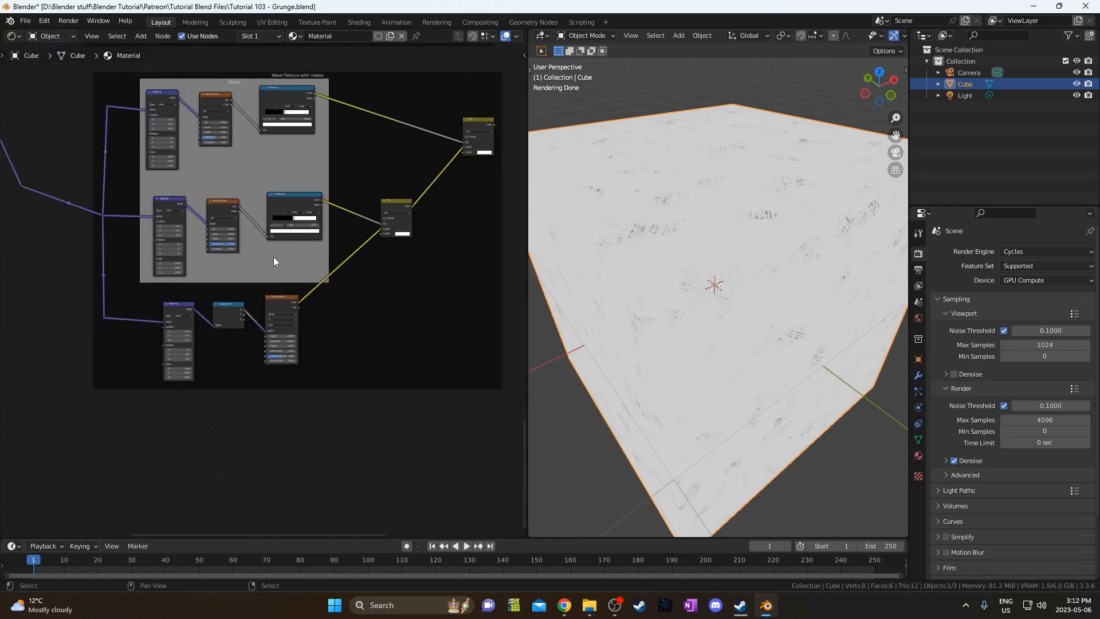
scroll(272, 269, "up", 3)
middle_click_drag(295, 279, 366, 283)
scroll(261, 290, "up", 4)
Reset the copied groups' wave Mapping nodes to their default values.
left_click(225, 317)
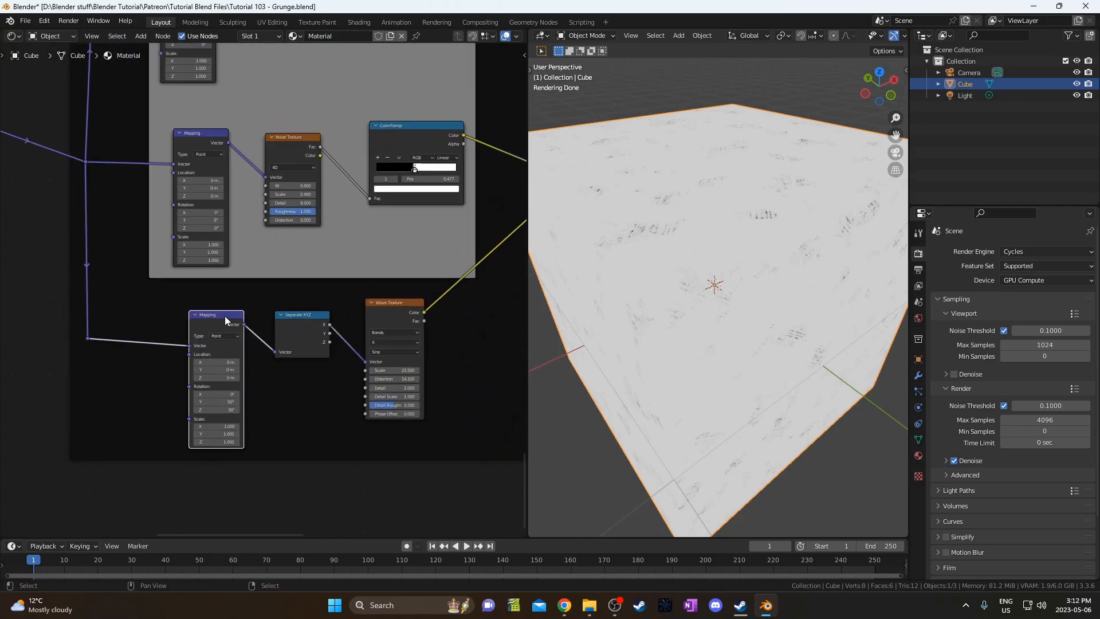
key("BackSpace")
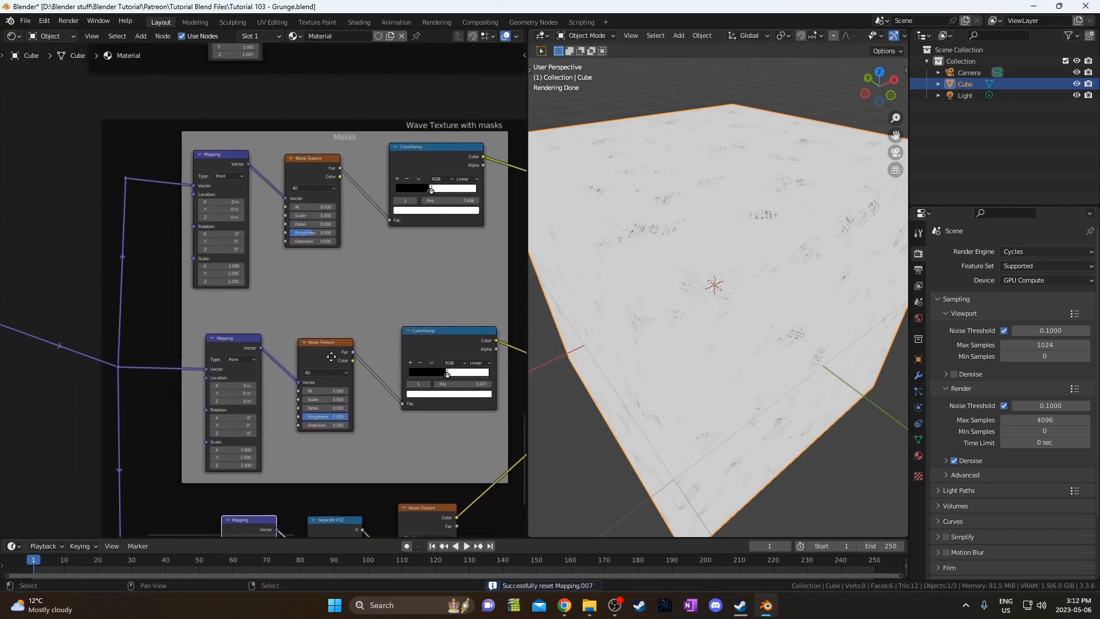
left_click(210, 125)
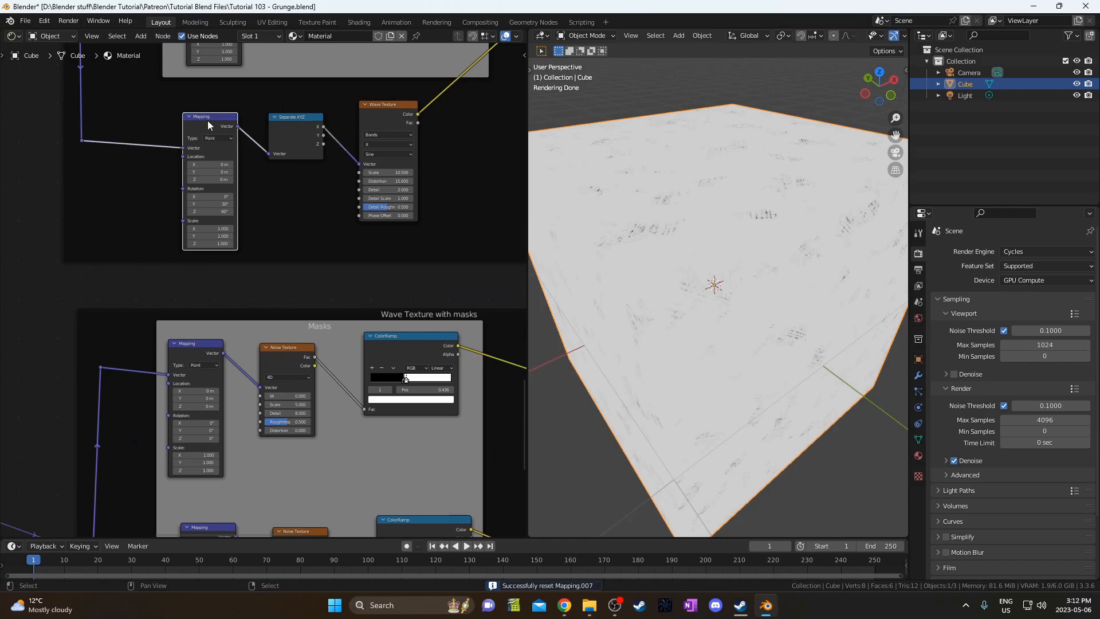
middle_click_drag(161, 199, 180, 236)
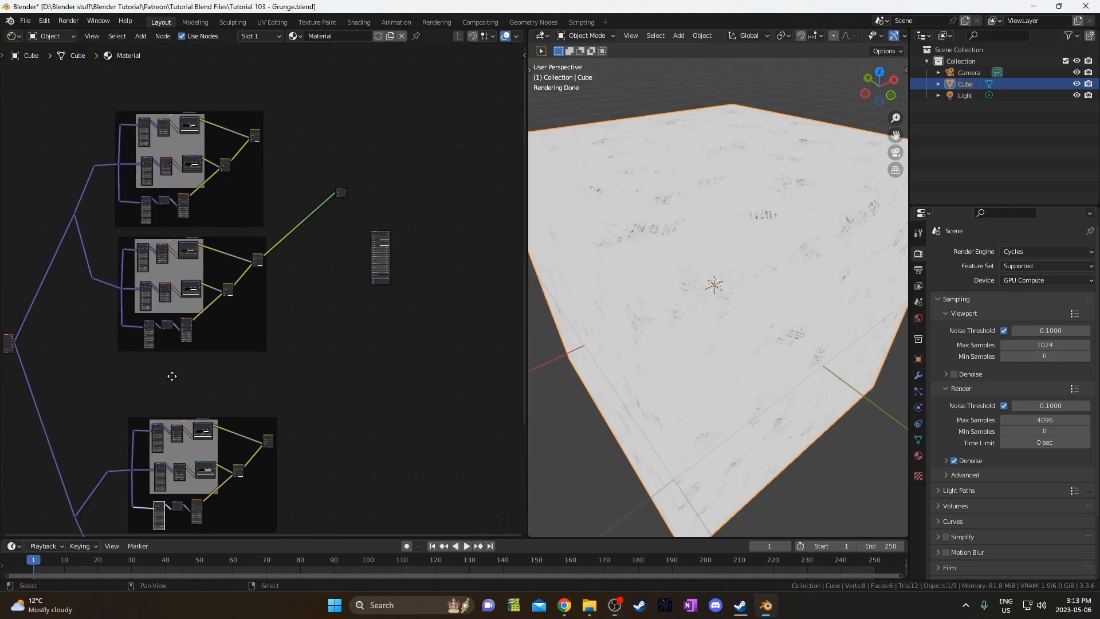
Preview the upper group's Mix node result on the cube.
scroll(220, 324, "up", 4)
middle_click_drag(220, 324, 206, 429)
scroll(255, 315, "up", 5)
scroll(255, 315, "up", 2)
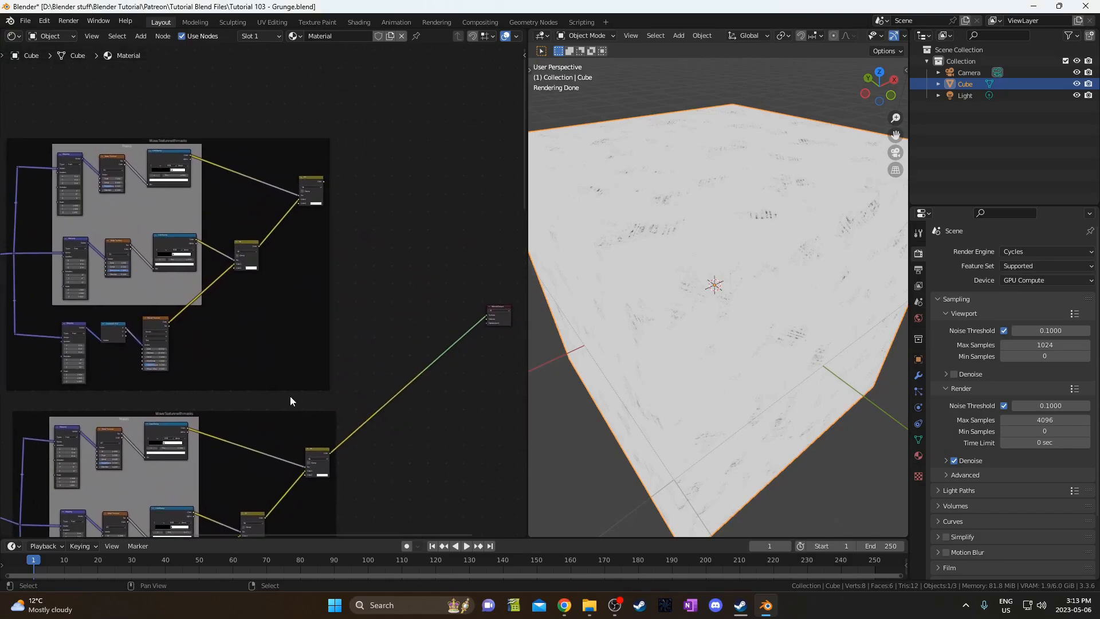
left_click(305, 193, "ctrl+shift")
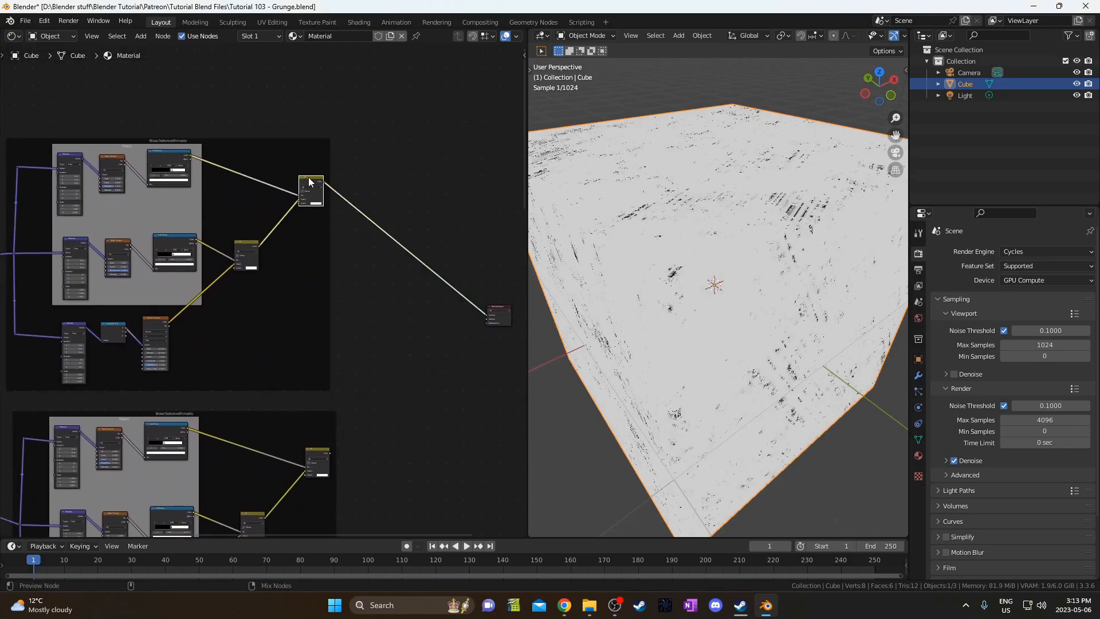
left_click(321, 457, "ctrl+shift")
middle_click_drag(335, 303, 292, 336)
left_click(267, 221, "ctrl+shift")
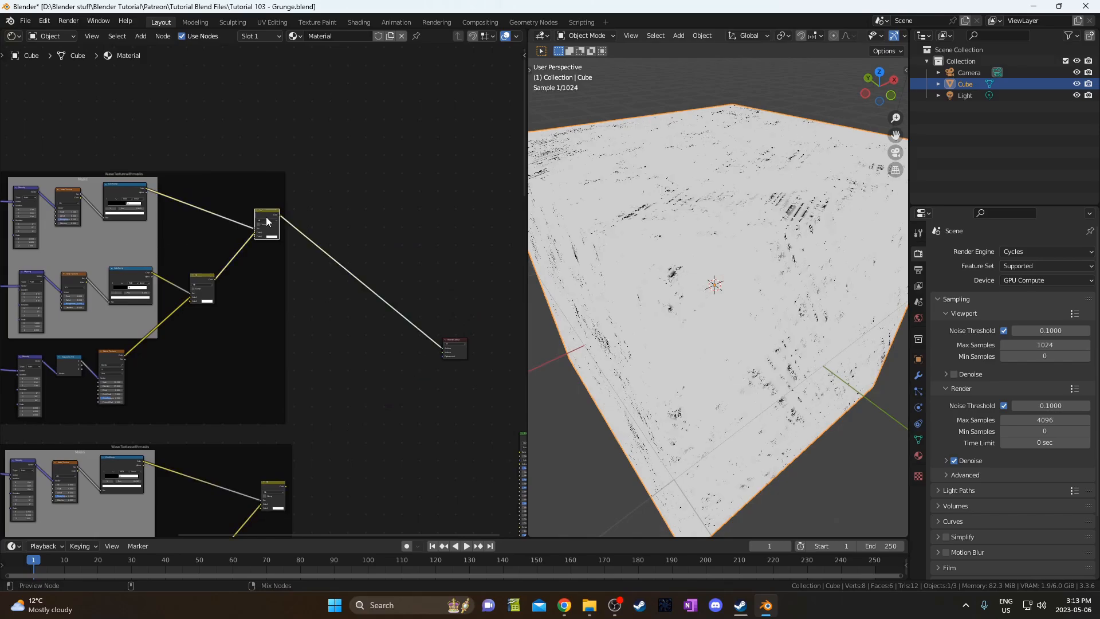
middle_click_drag(812, 283, 746, 332)
middle_click_drag(394, 300, 372, 293)
scroll(347, 319, "up", 2)
Add a Math node on the material output link and set it to Multiply.
key("shift+a")
left_click(345, 319)
type("math")
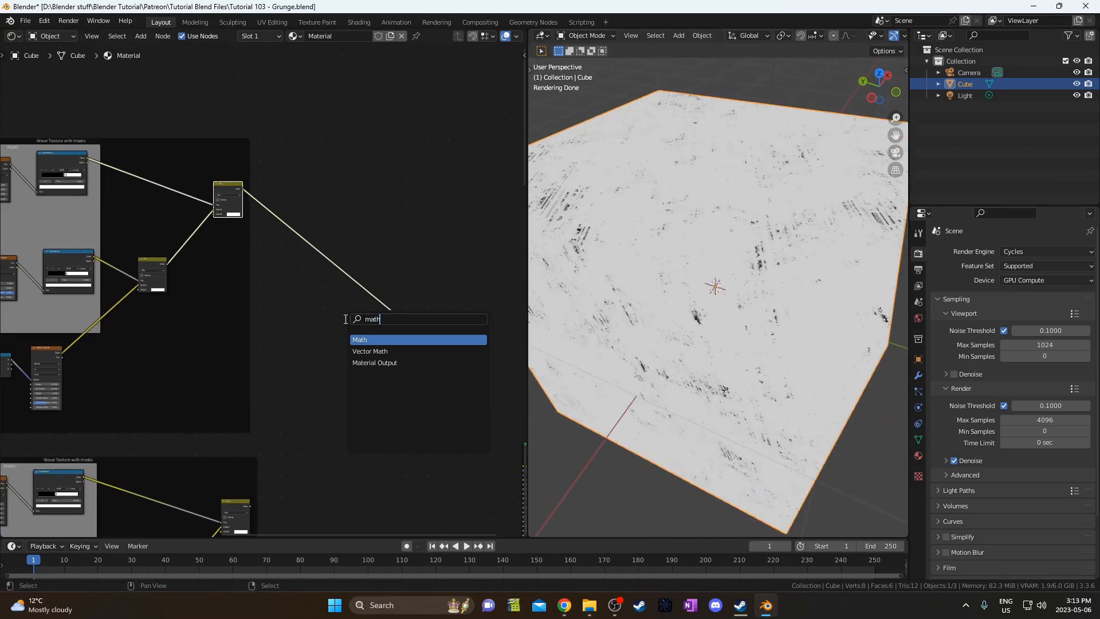
key("Return")
left_click(356, 295)
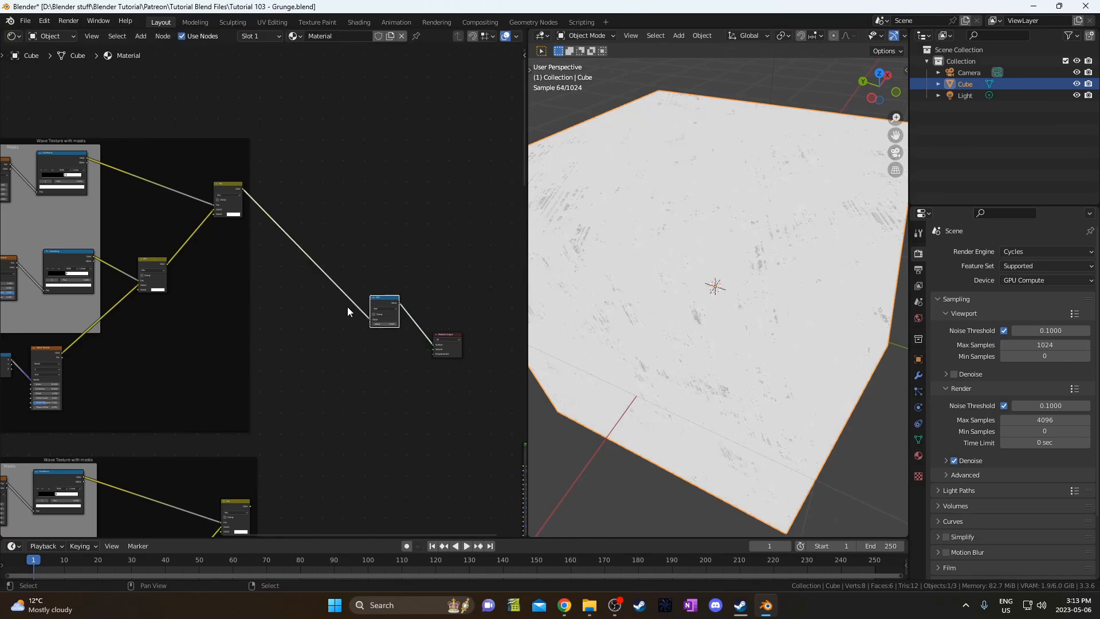
scroll(347, 307, "up", 4)
left_click(359, 257)
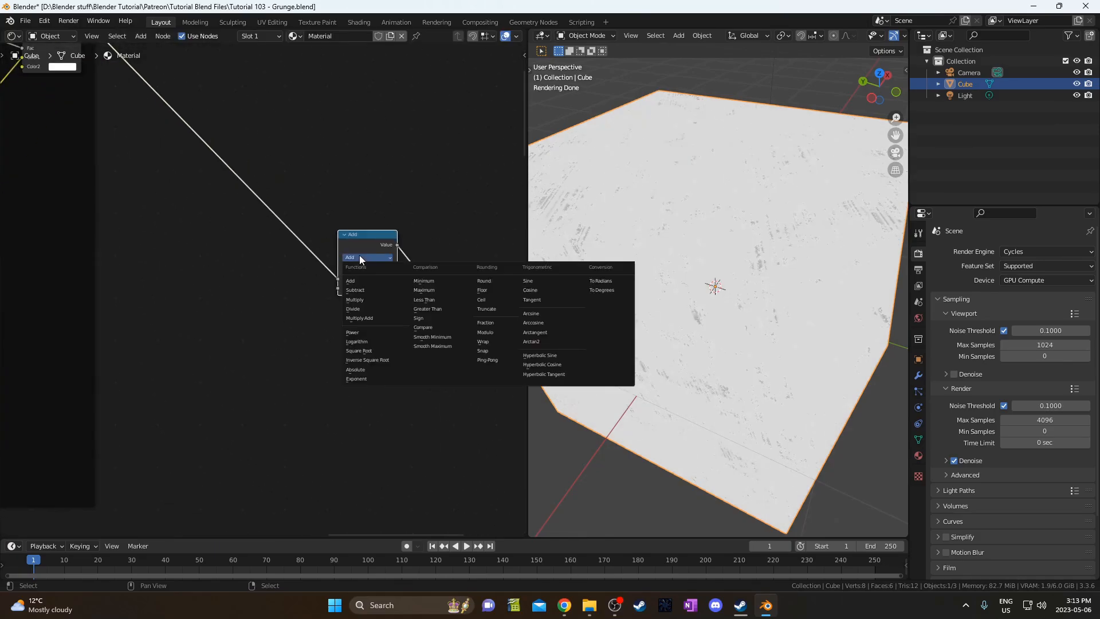
left_click(357, 298)
Connect the lower group's Mix node into the Multiply node and check the cube's streaks.
scroll(235, 408, "down", 2)
middle_click_drag(235, 407, 293, 292)
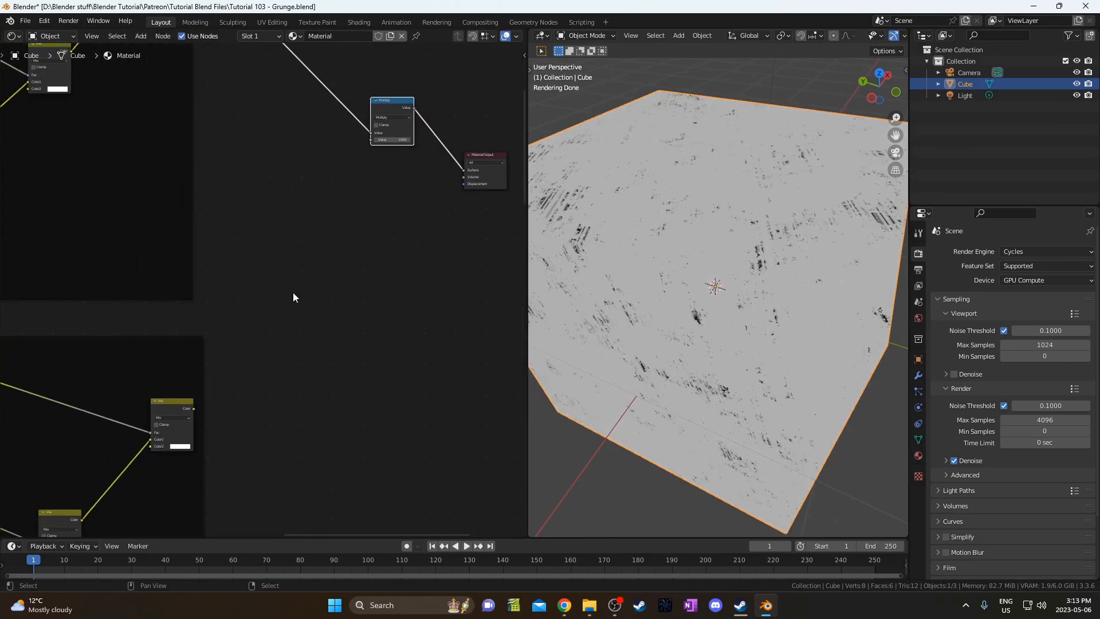
left_click_drag(188, 417, 371, 140)
middle_click_drag(687, 269, 759, 323)
scroll(685, 290, "up", 6)
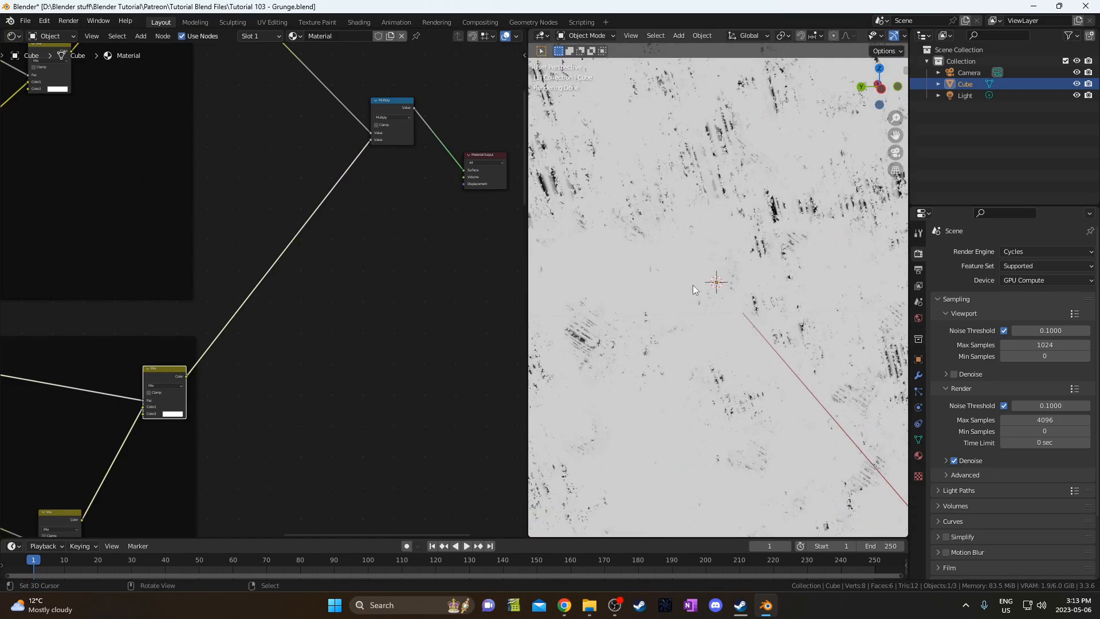
middle_click_drag(734, 248, 805, 335)
scroll(740, 306, "down", 3)
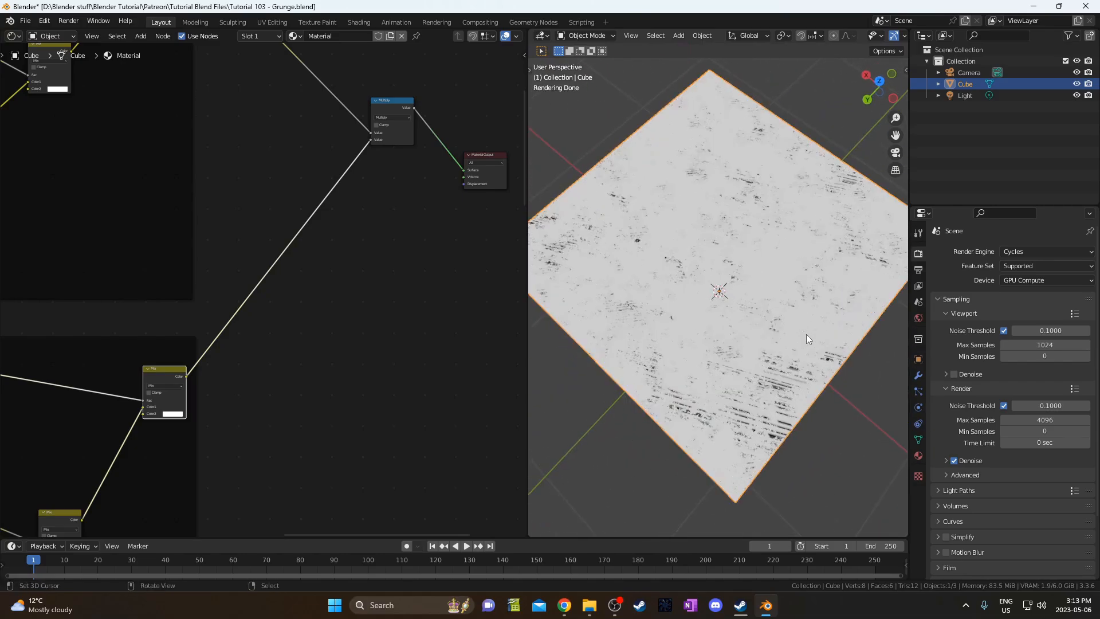
scroll(806, 346, "up", 5)
scroll(803, 351, "down", 2)
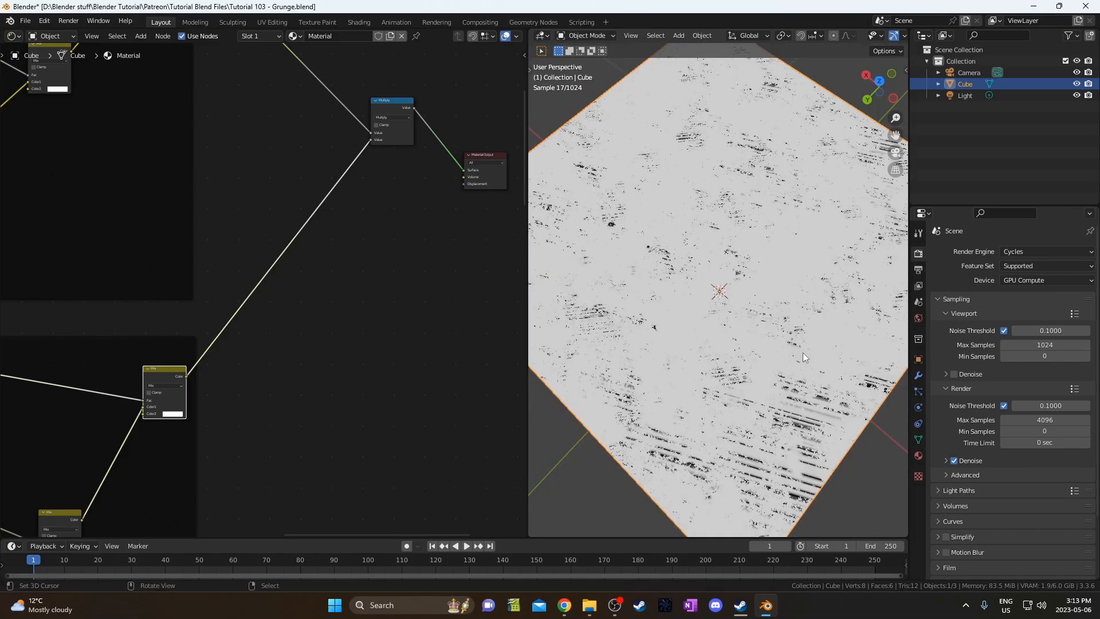
key("Home")
scroll(207, 373, "up", 2)
Delete the Separate XYZ node in the Wave Texture with masks group.
scroll(208, 373, "up", 3)
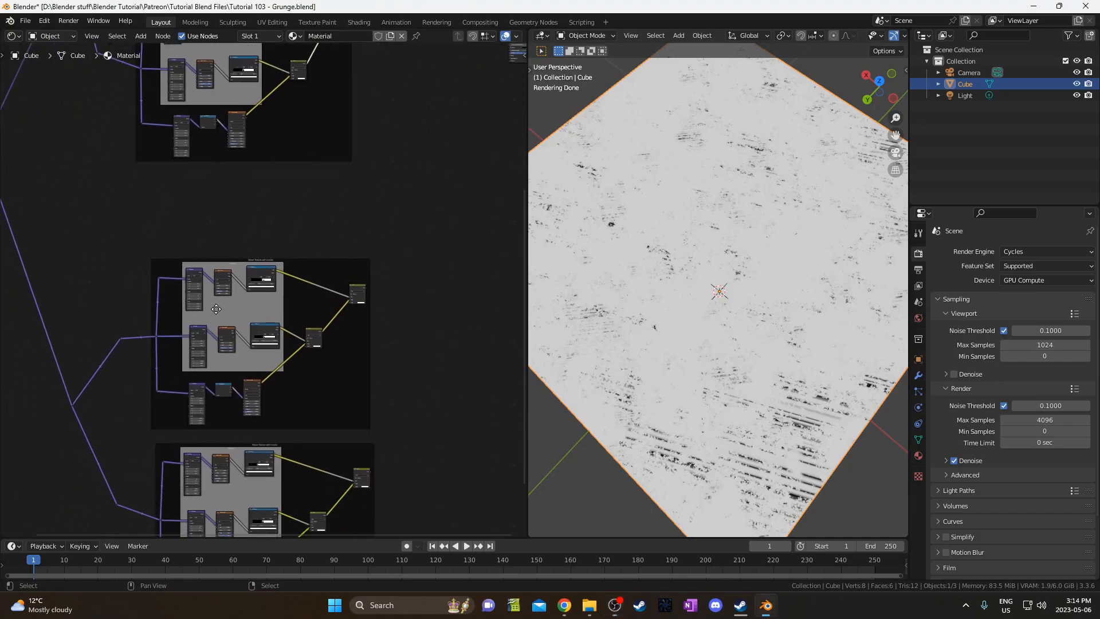
middle_click_drag(252, 398, 255, 262)
scroll(207, 295, "up", 2)
middle_click_drag(217, 304, 204, 429)
scroll(203, 413, "up", 1)
scroll(197, 367, "up", 2)
scroll(197, 369, "up", 1)
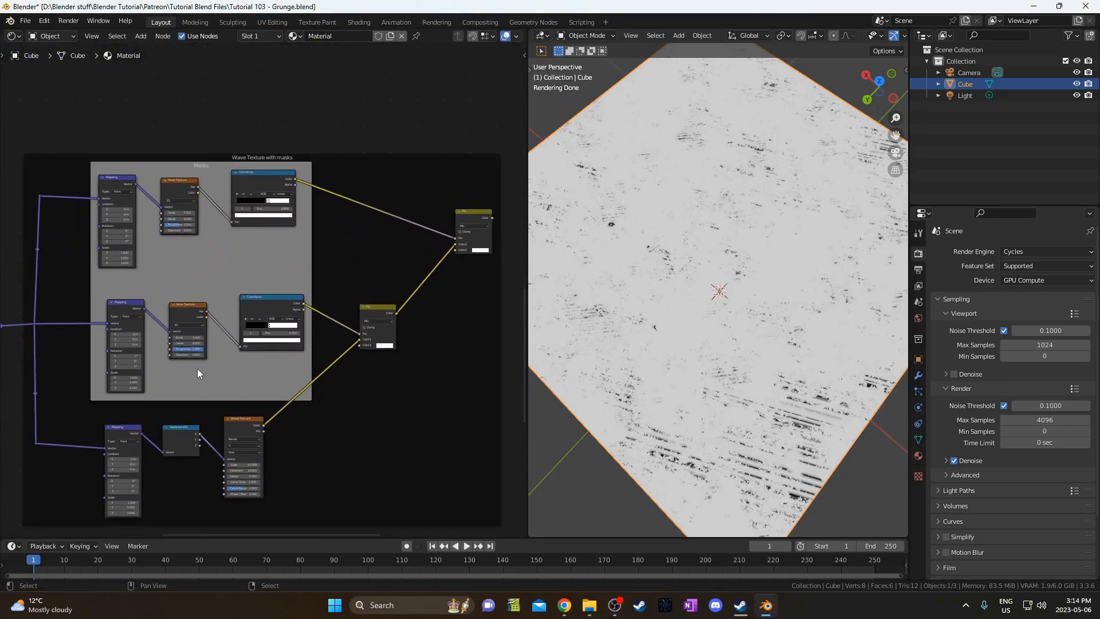
middle_click_drag(239, 386, 304, 267)
scroll(216, 372, "up", 1)
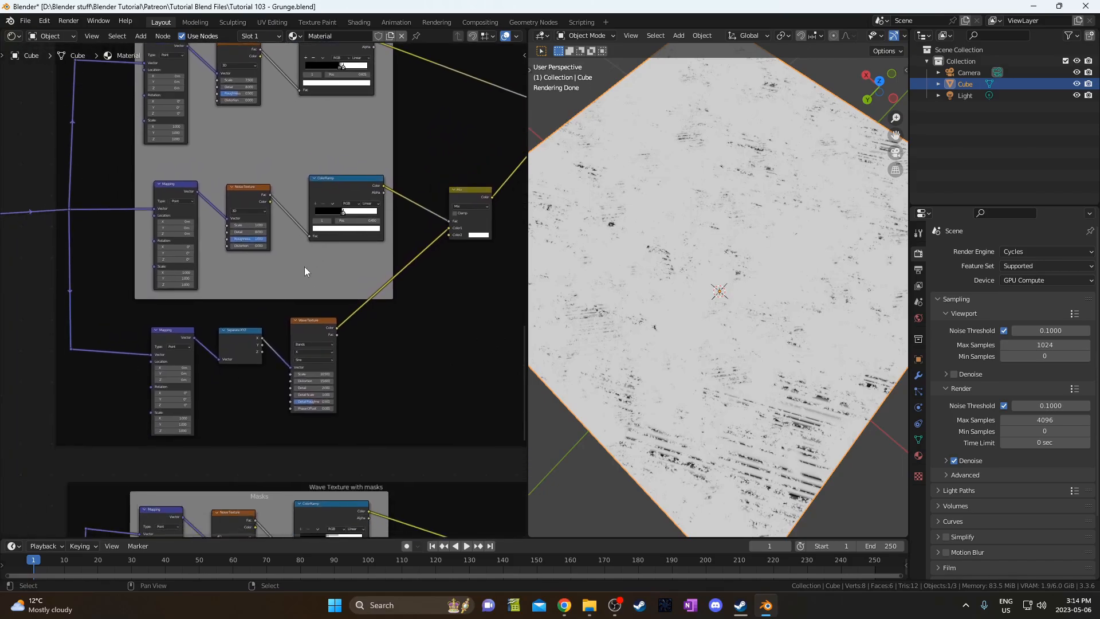
scroll(315, 380, "up", 2)
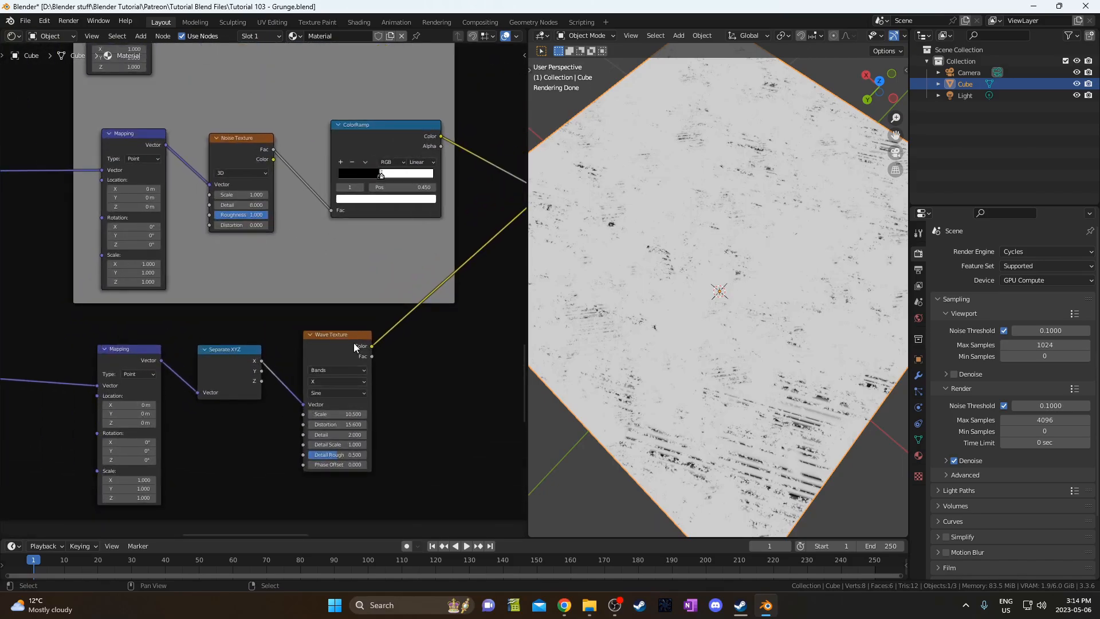
left_click_drag(218, 350, 221, 413, "alt")
key("x")
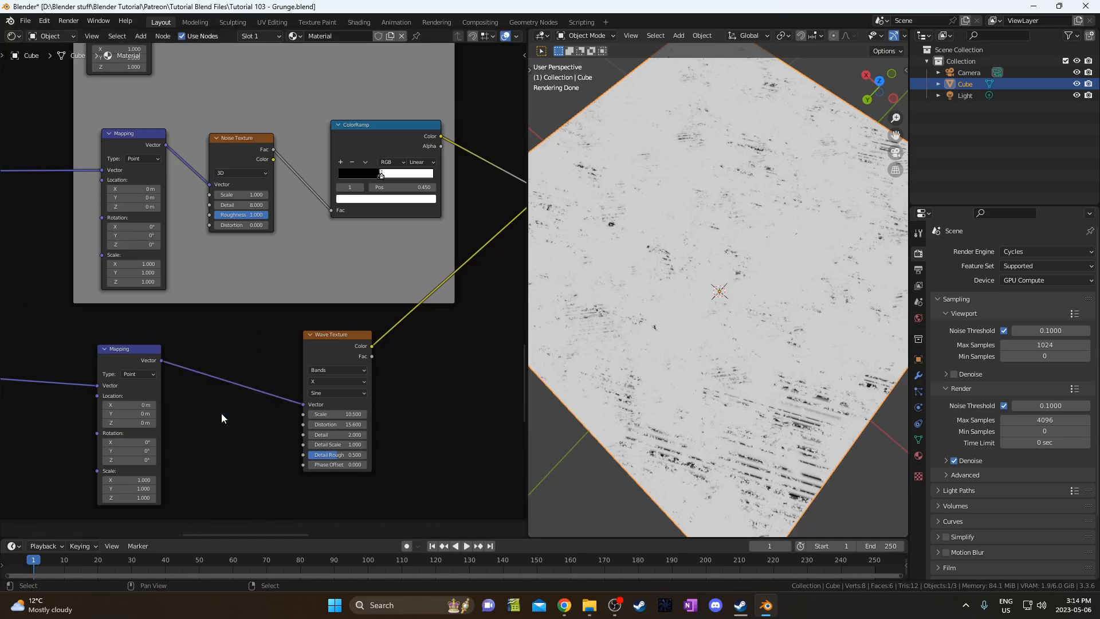
Delete the other group's Separate XYZ node so Mapping drives its Wave Texture directly.
scroll(222, 429, "down", 1)
middle_click_drag(230, 462, 297, 260)
middle_click_drag(336, 474, 312, 266)
scroll(329, 400, "down", 1)
middle_click_drag(337, 453, 315, 352)
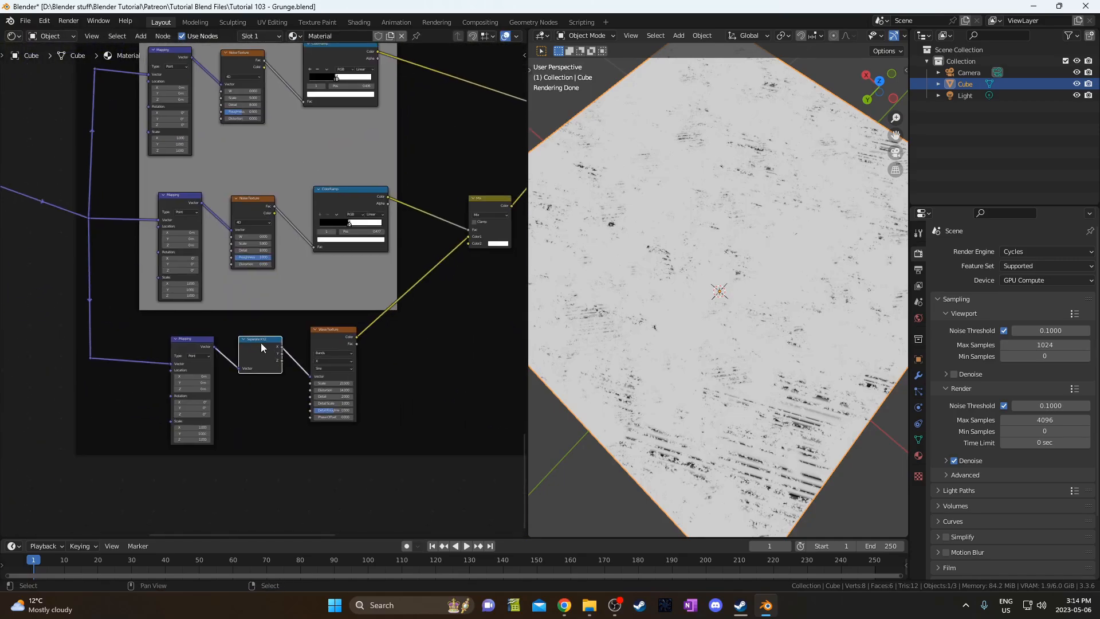
left_click_drag(260, 342, 250, 394, "alt")
key("x")
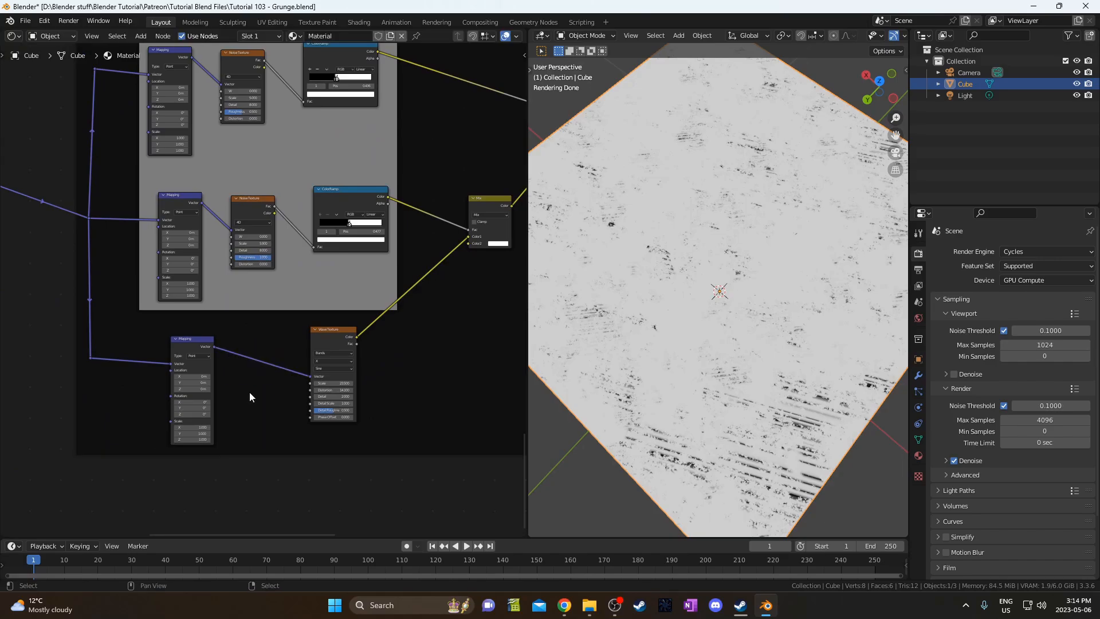
Pan to the upper group's Wave Texture node and call up node-type switching.
scroll(257, 400, "up", 1)
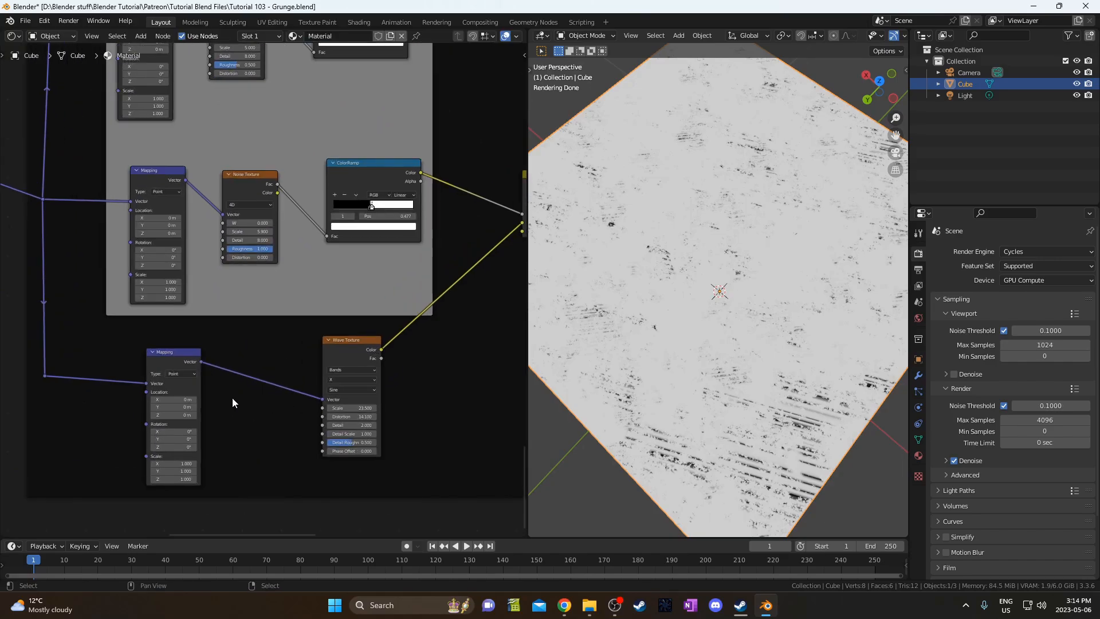
scroll(272, 301, "up", 1)
middle_click_drag(322, 154, 281, 419)
middle_click_drag(285, 186, 310, 337)
middle_click_drag(387, 313, 454, 271)
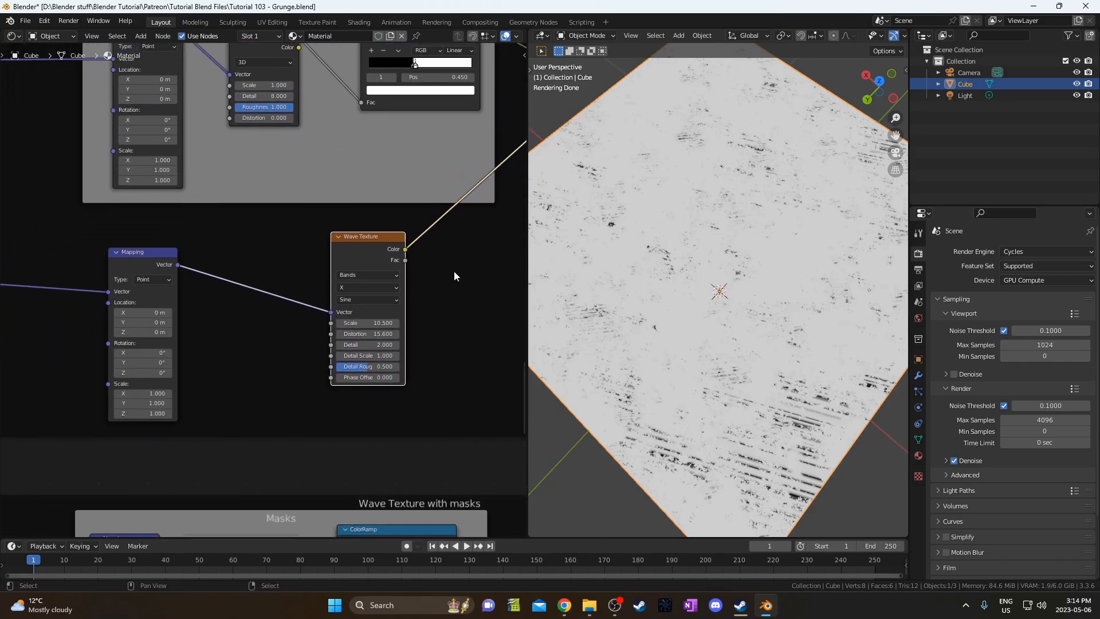
key("shift+s")
Switch the Wave Texture node to a Musgrave Texture.
mouse_move(456, 276)
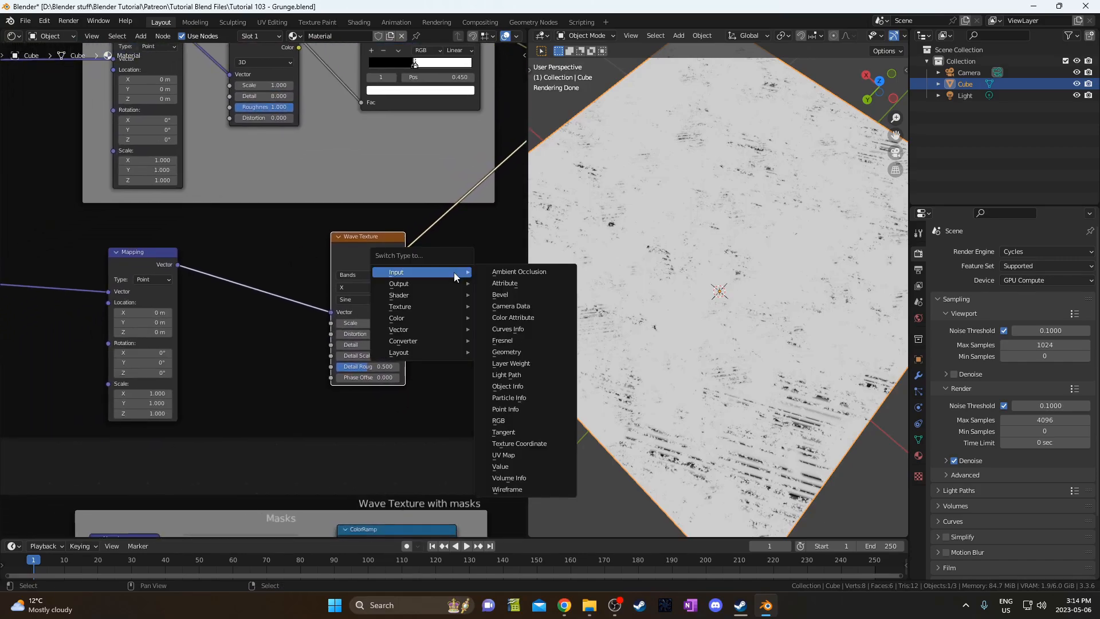
mouse_move(443, 306)
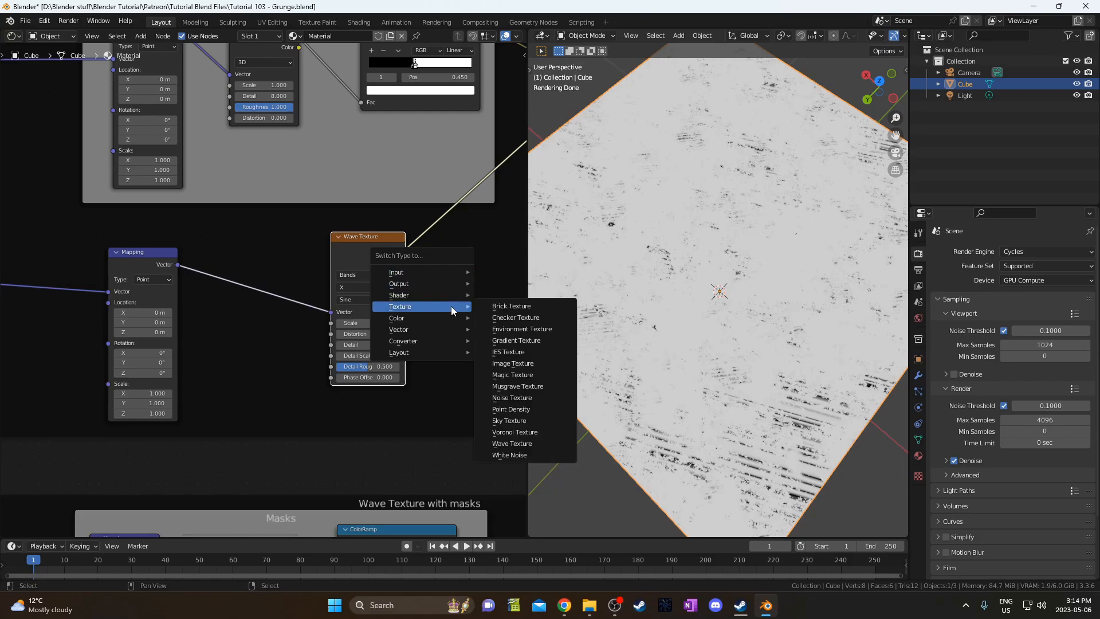
left_click(541, 385)
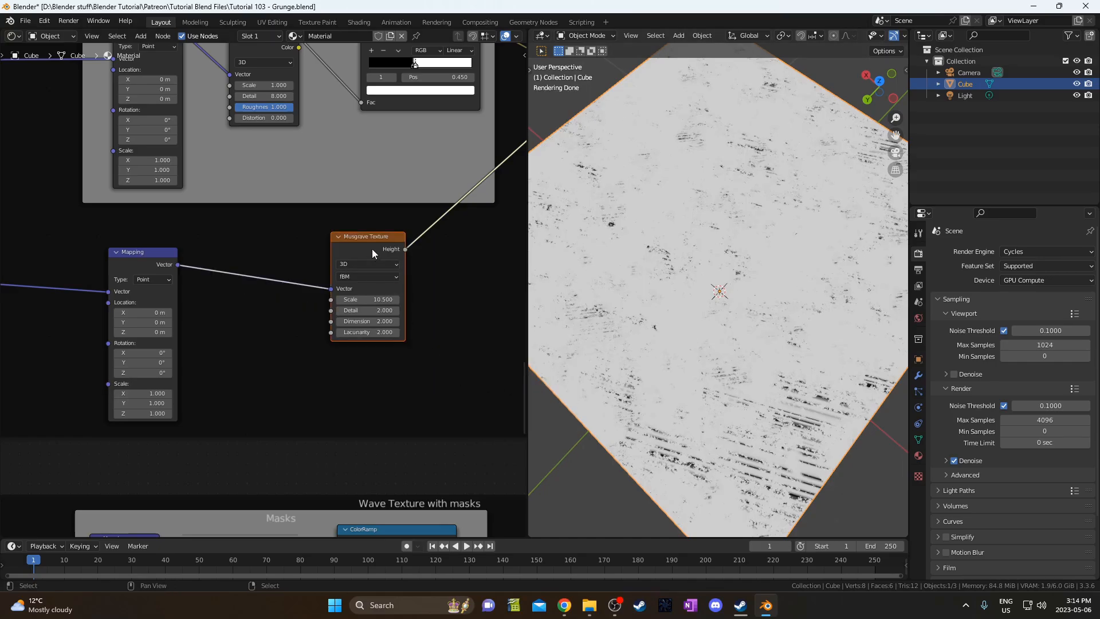
Preview the final grunge Mix node on the cube.
left_click_drag(372, 248, 350, 259)
scroll(350, 260, "down", 5)
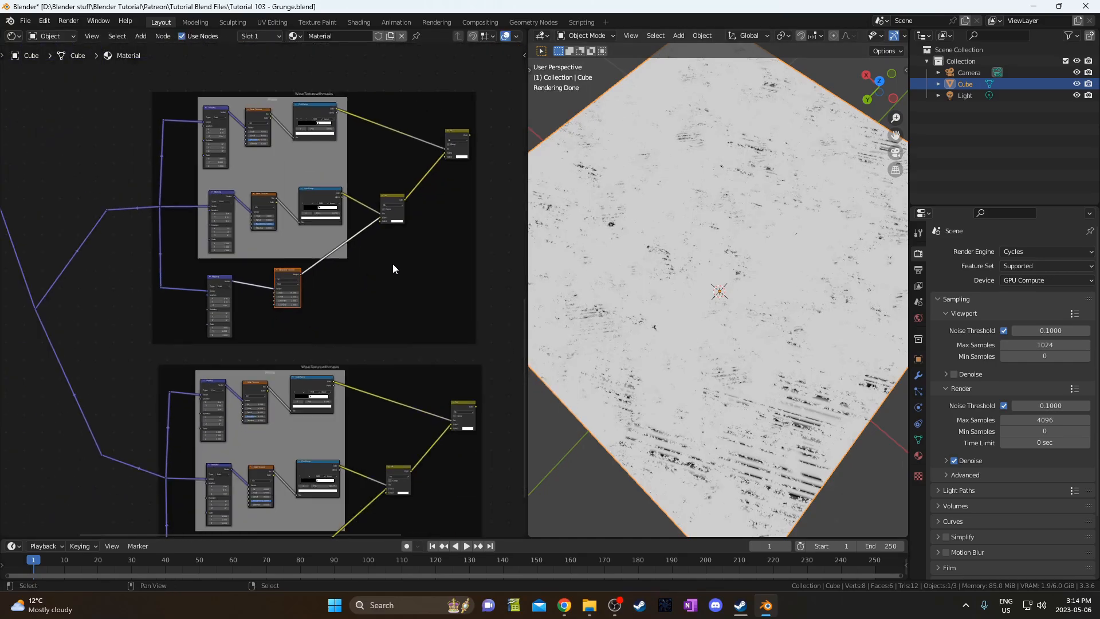
middle_click_drag(465, 222, 405, 245)
left_click(399, 156, "ctrl+shift")
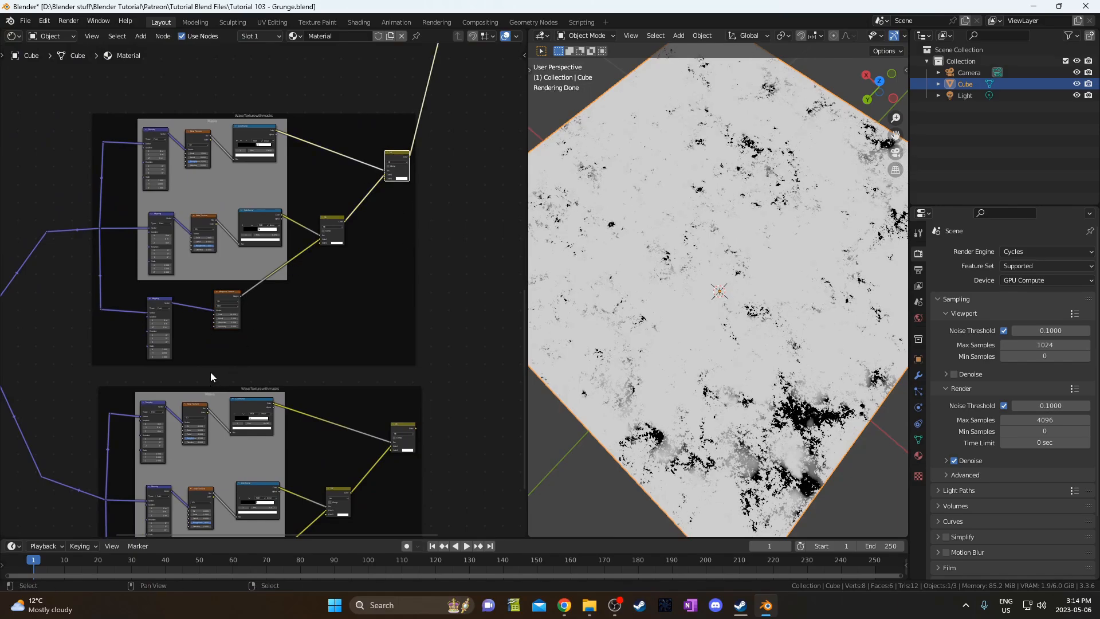
scroll(211, 372, "up", 5)
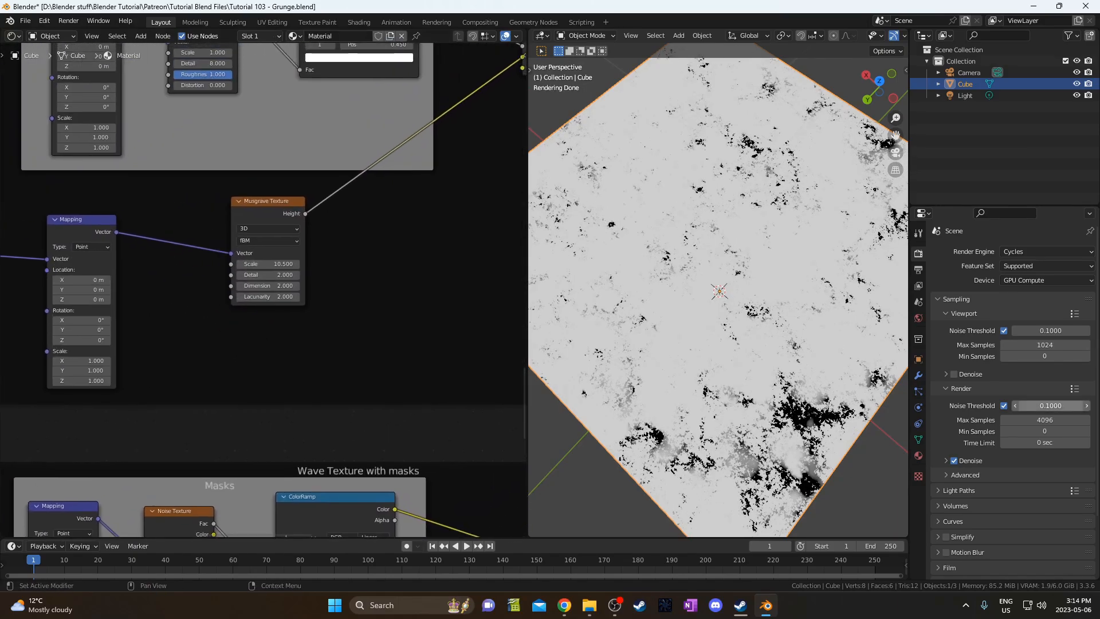
Set the Musgrave Scale to 10 and preview the Musgrave texture on the cube.
scroll(236, 297, "up", 3)
left_click(265, 315)
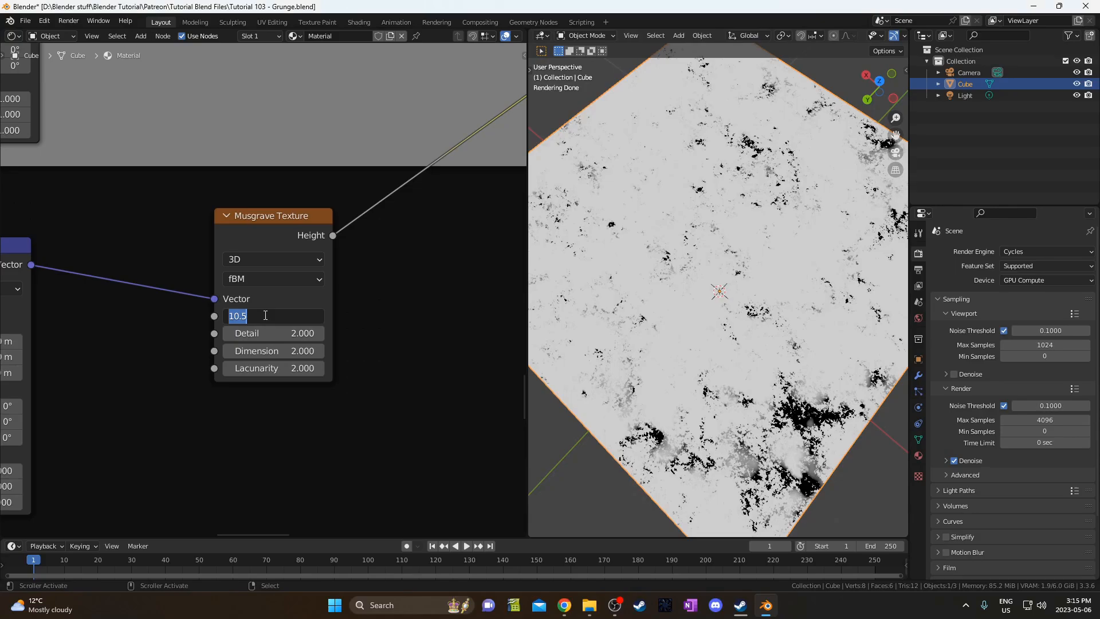
type("10")
key("Return")
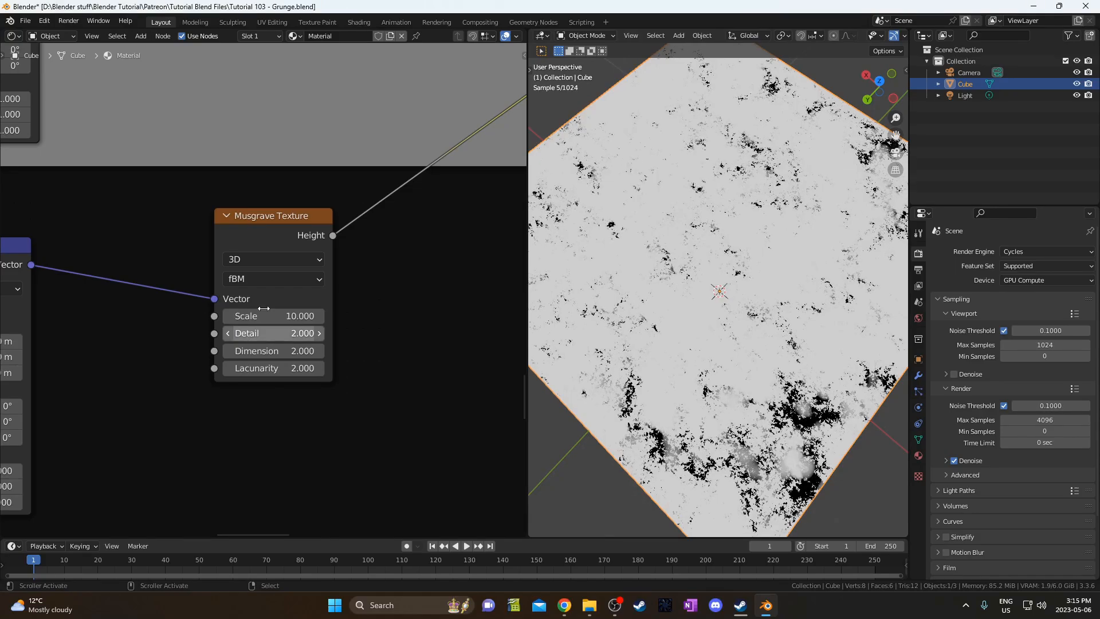
left_click(271, 227, "ctrl+shift")
scroll(273, 326, "up", 2)
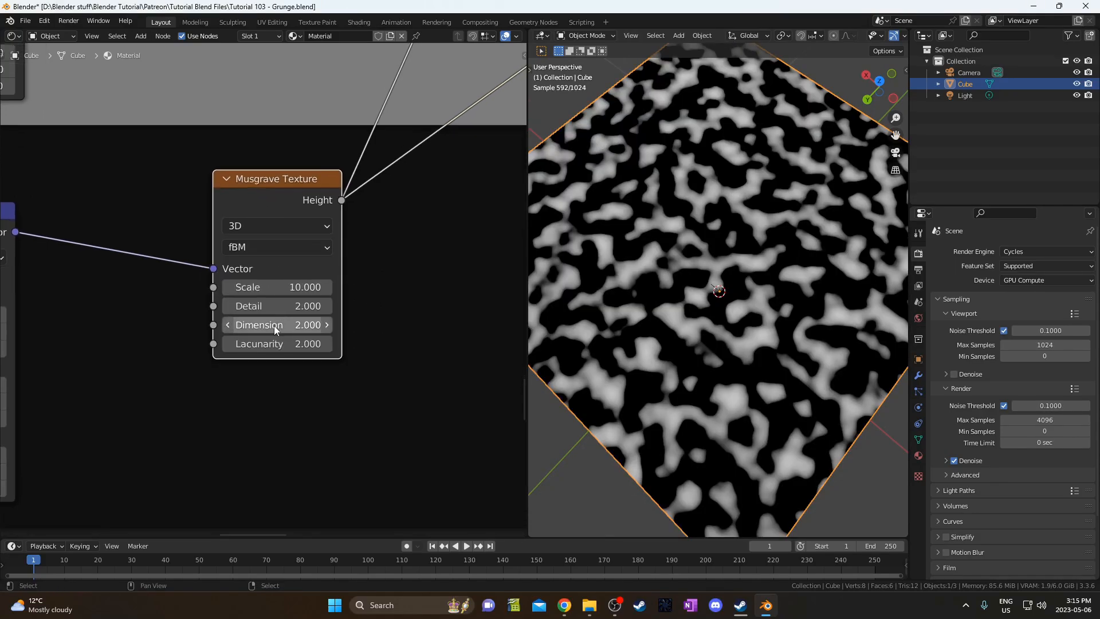
Give the Musgrave texture Detail 8 and Dimension 0.1, leaving Lacunarity at 2.
left_click(282, 312)
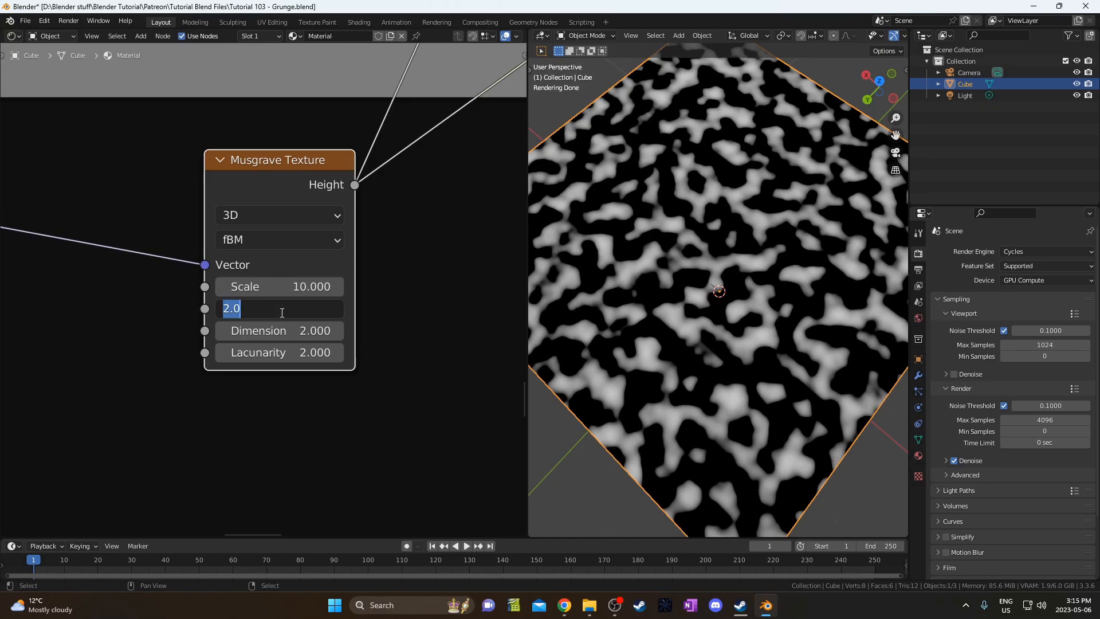
key("Tab")
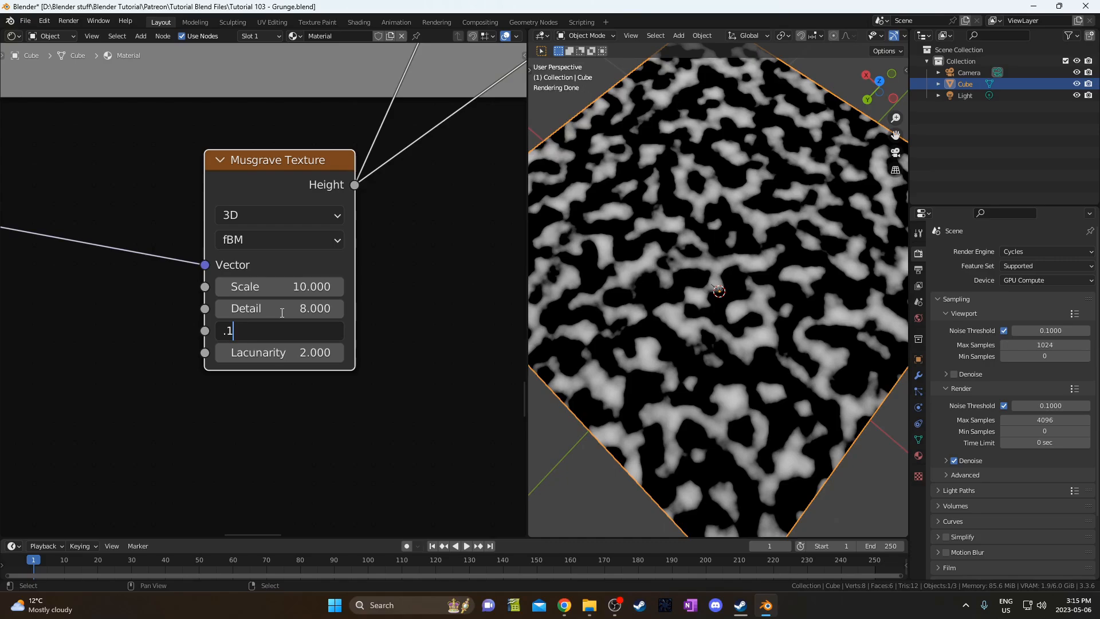
type(".1")
key("Tab")
key("Escape")
Preview the lower Mix node combining noise and Musgrave on the cube.
scroll(281, 311, "down", 4)
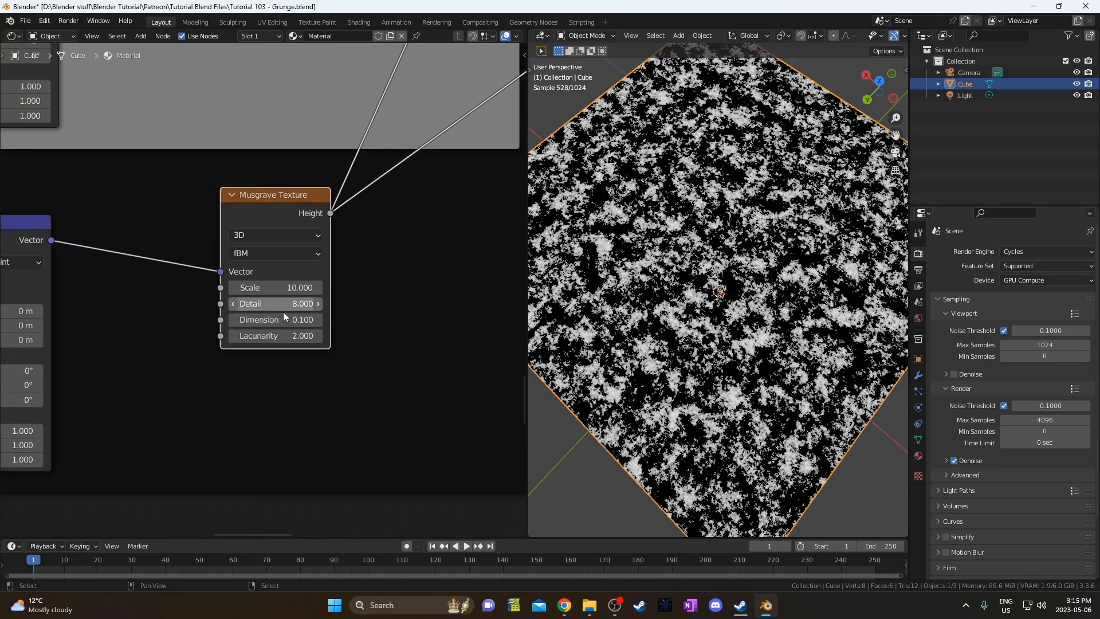
scroll(369, 272, "down", 7)
middle_click_drag(368, 256, 295, 327)
middle_click_drag(329, 265, 188, 348)
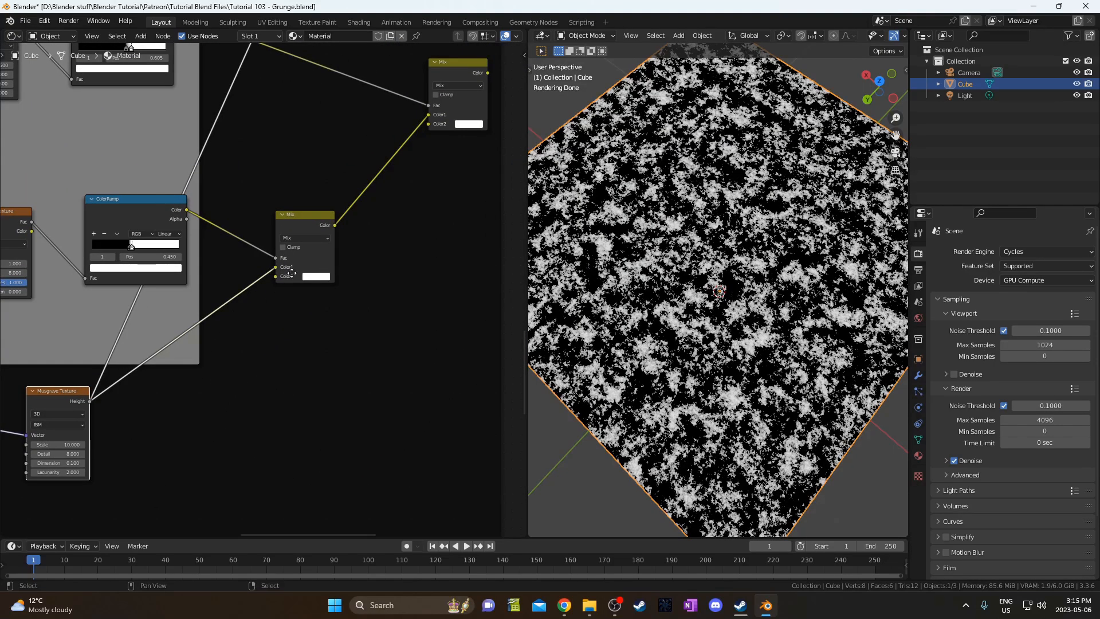
middle_click_drag(292, 273, 320, 275)
scroll(307, 263, "up", 2)
left_click(335, 214, "ctrl+shift")
Enter noise Scale 4 and Detail 4.4 on the mask's Noise Texture.
middle_click_drag(70, 286, 204, 279)
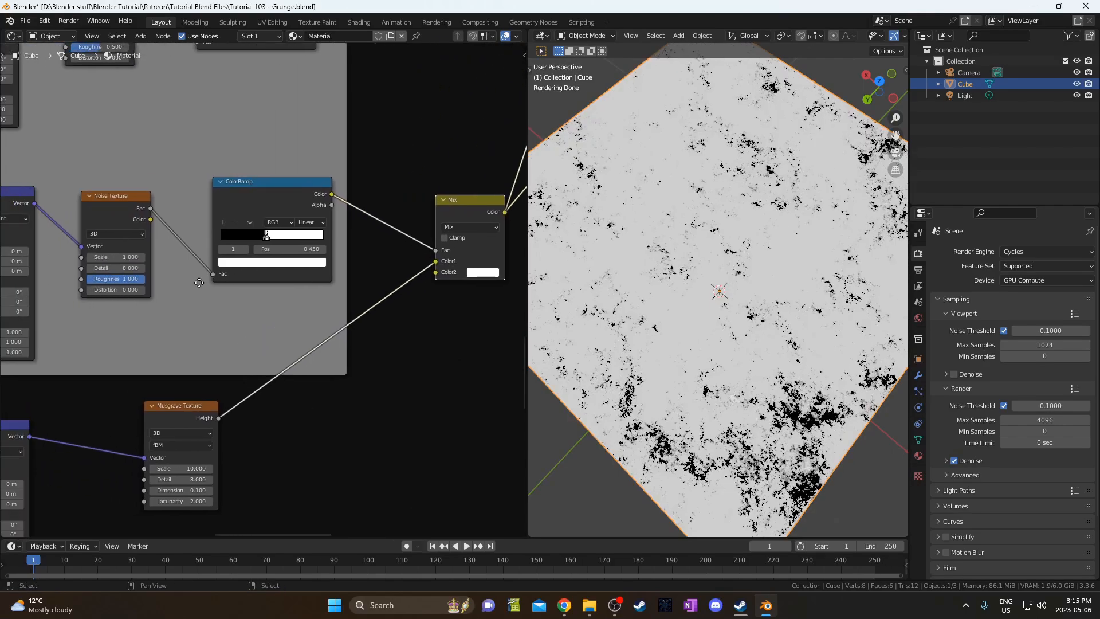
scroll(199, 283, "up", 3)
middle_click_drag(119, 300, 237, 296)
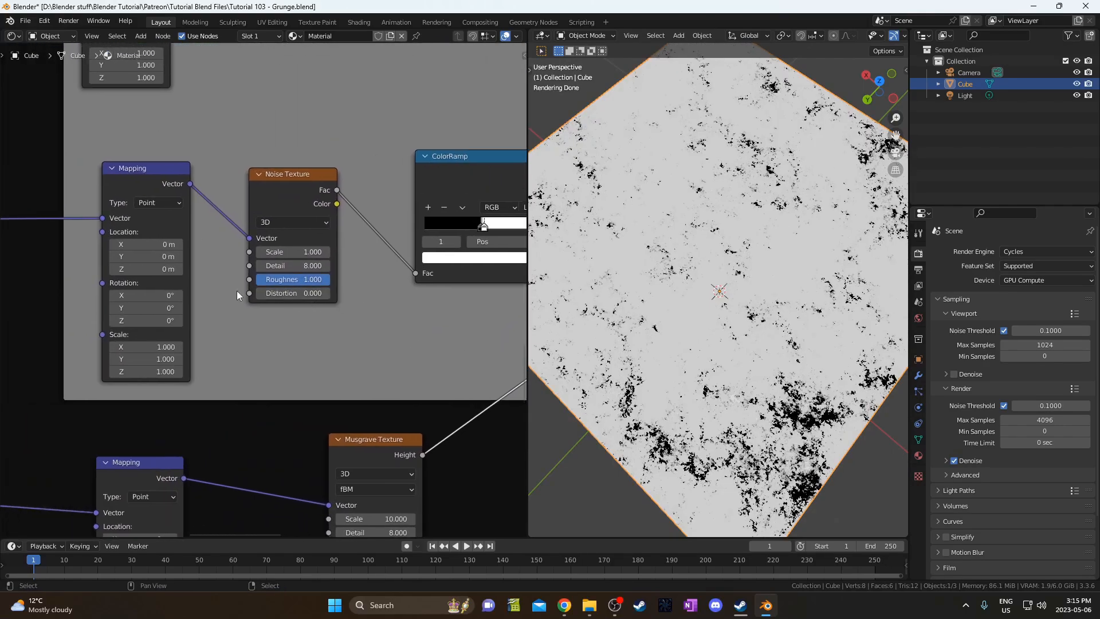
left_click(297, 252)
type("4")
key("Tab")
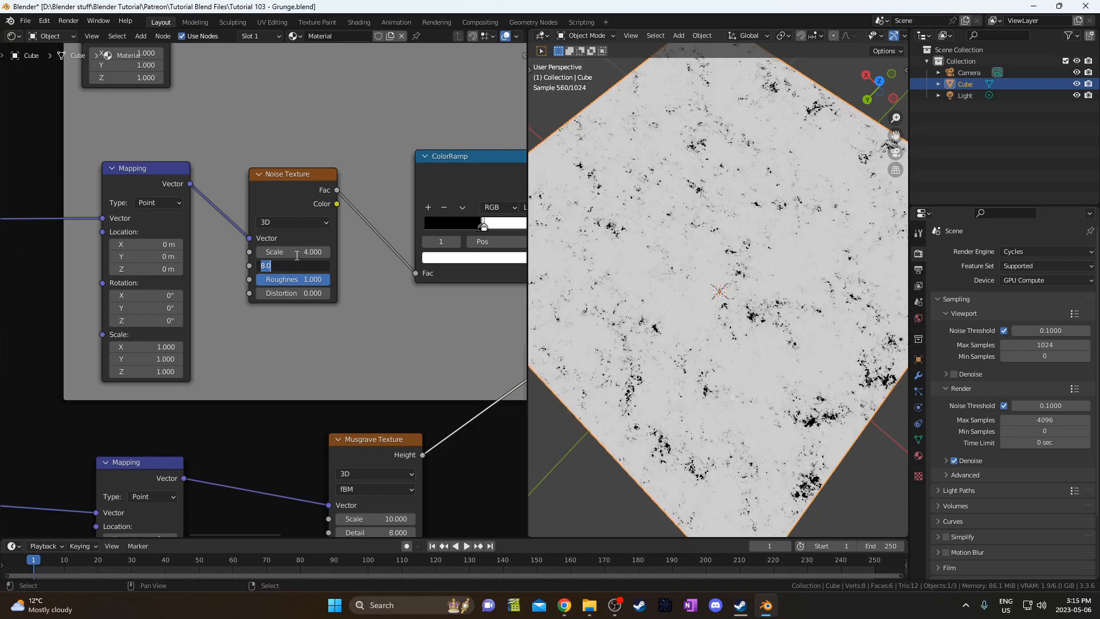
key("Tab")
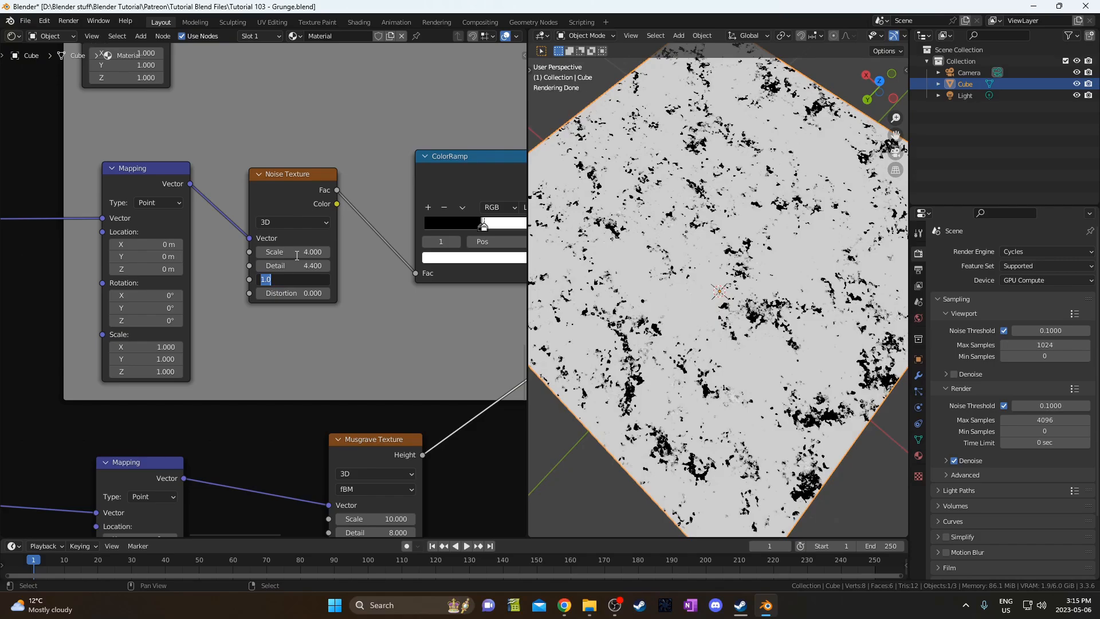
key("Return")
Make the noise 4D with W 4, Scale 4.4, Detail 8 and Roughness 1.
left_click(291, 219)
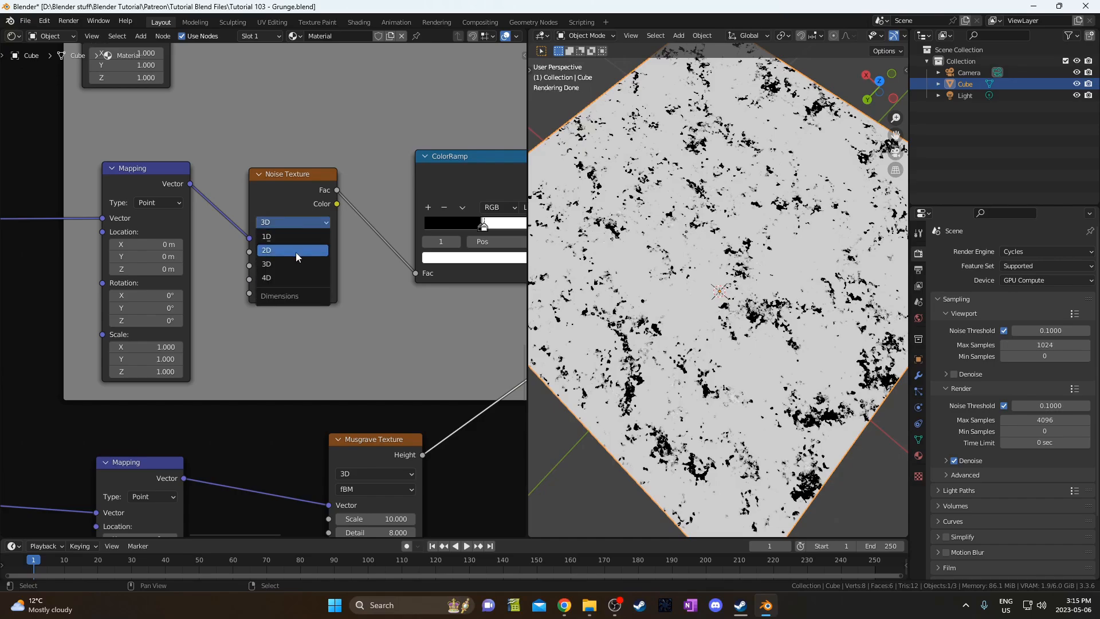
left_click(295, 277)
left_click(296, 248)
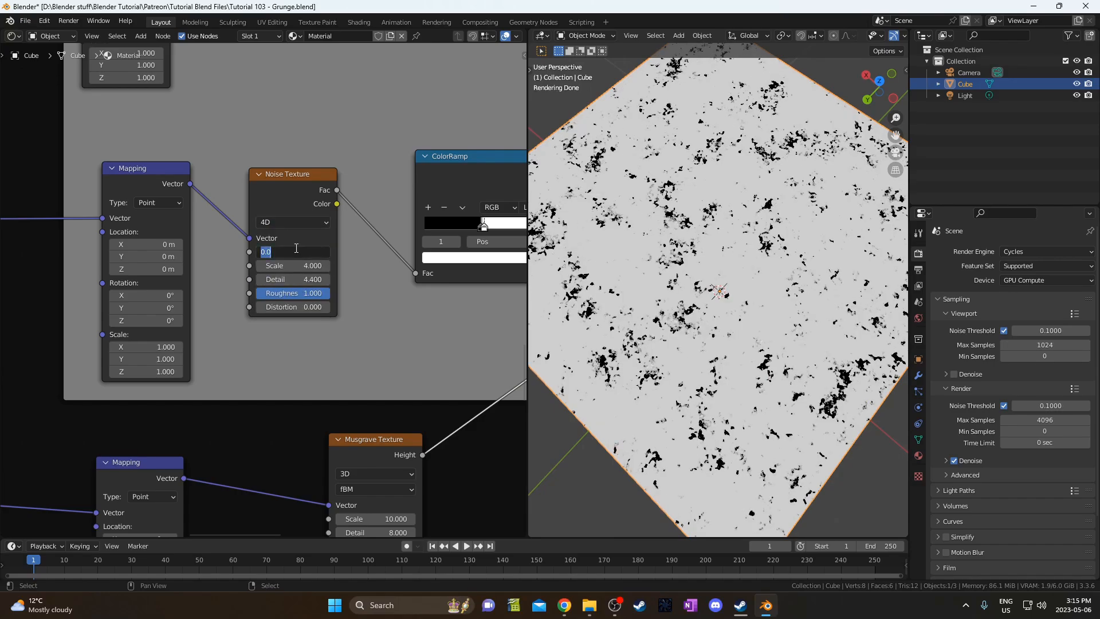
type("4")
key("Tab")
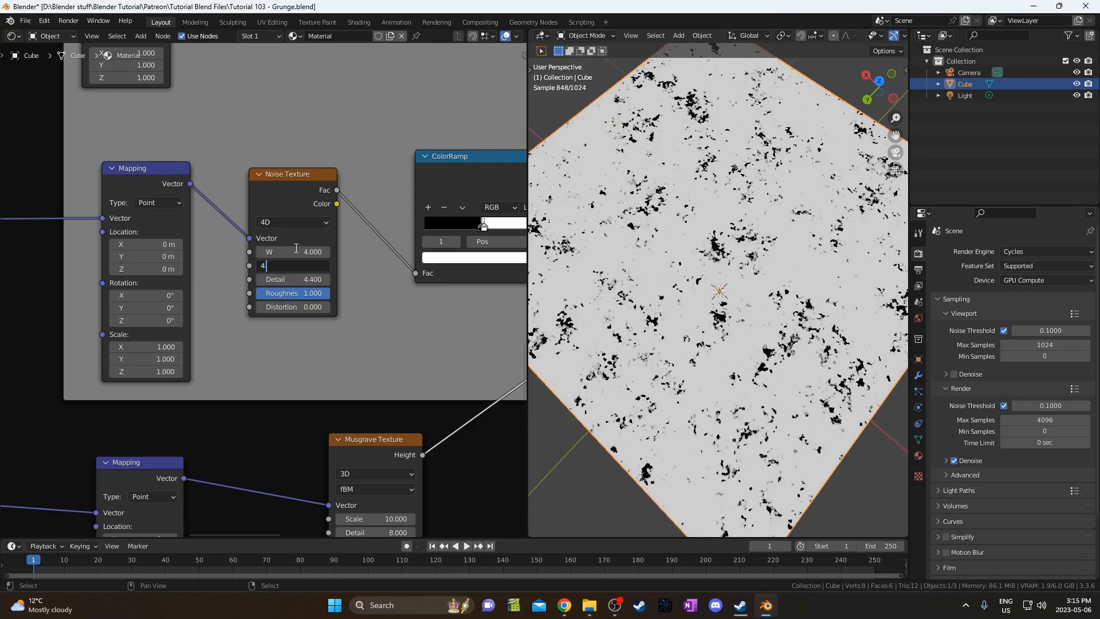
key("Tab")
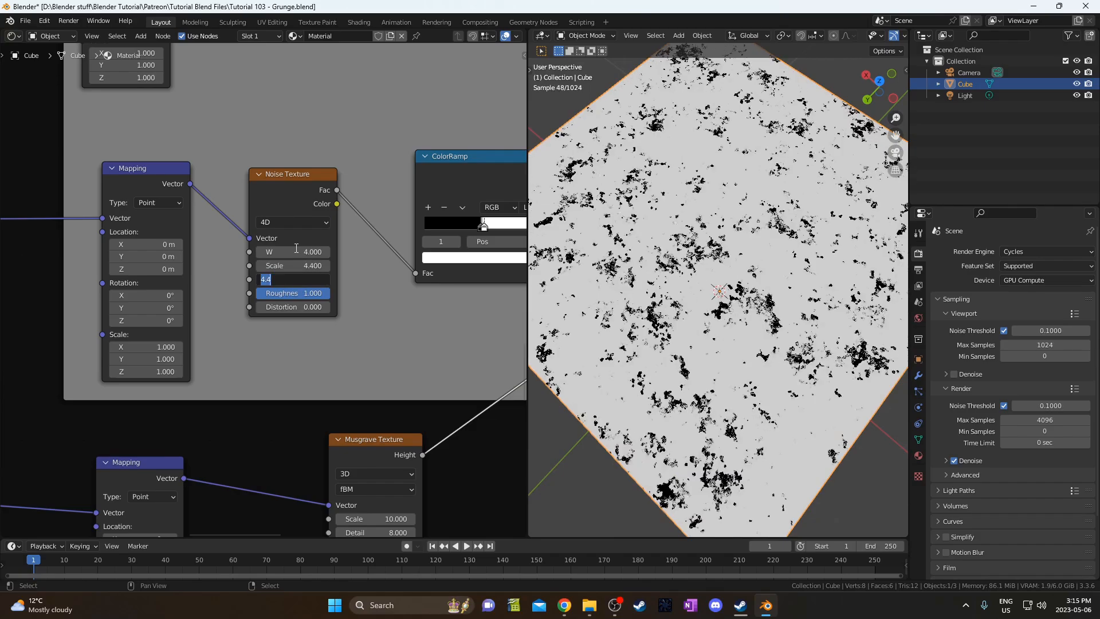
type("8")
key("Tab")
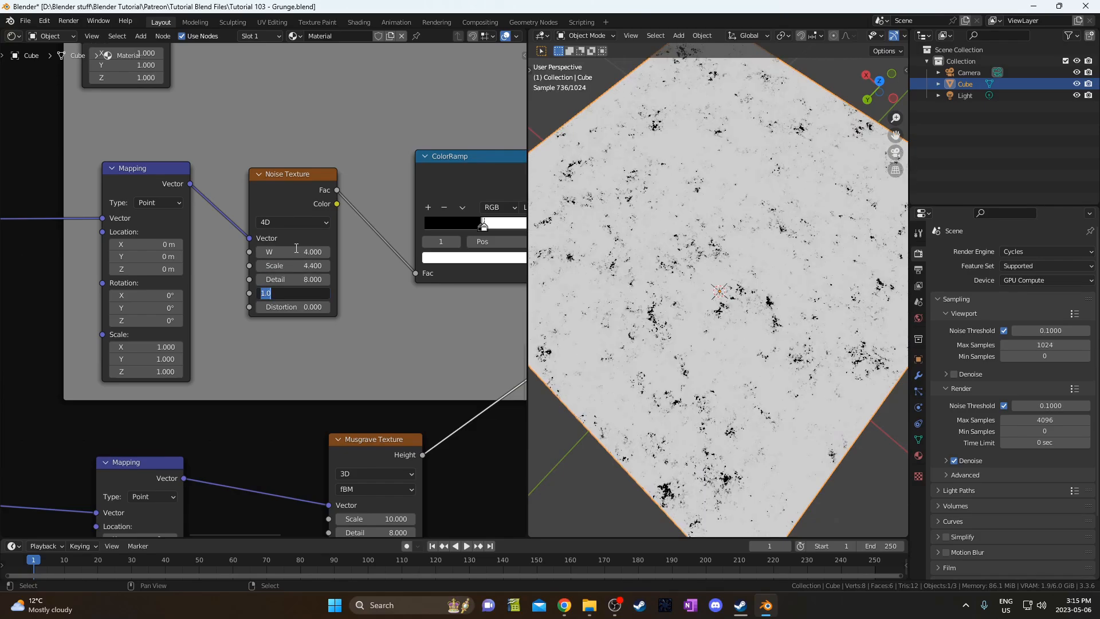
type("1")
key("Return")
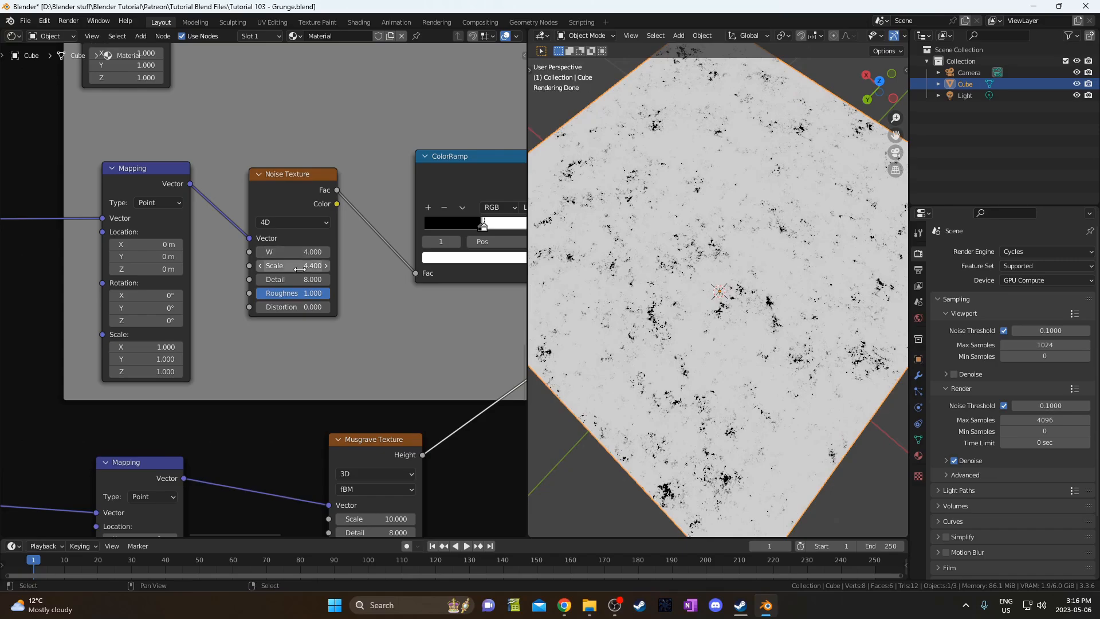
Set the ColorRamp black stop to 0.459 and white stop to 0.468.
middle_click_drag(348, 343, 322, 349)
left_click_drag(407, 261, 434, 258)
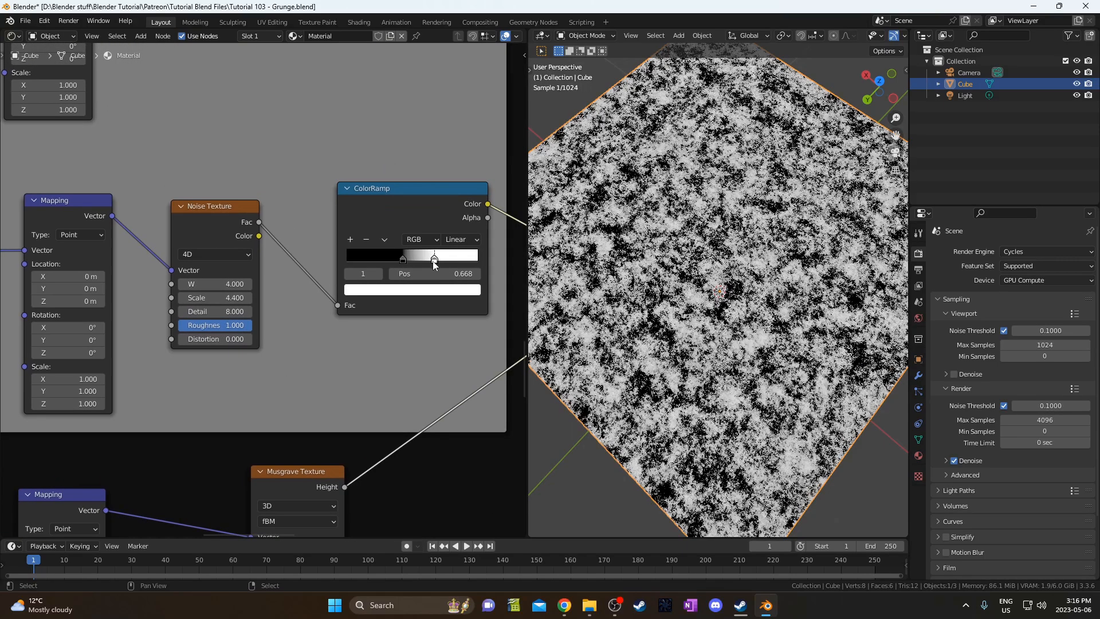
left_click(403, 257)
left_click(423, 273)
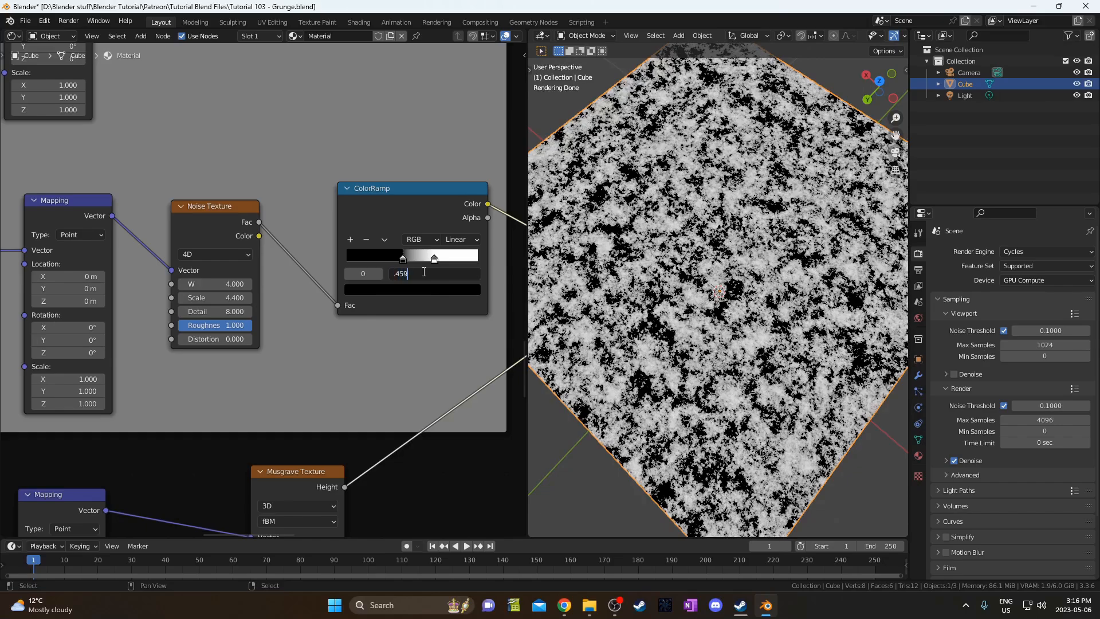
type(".459")
key("Return")
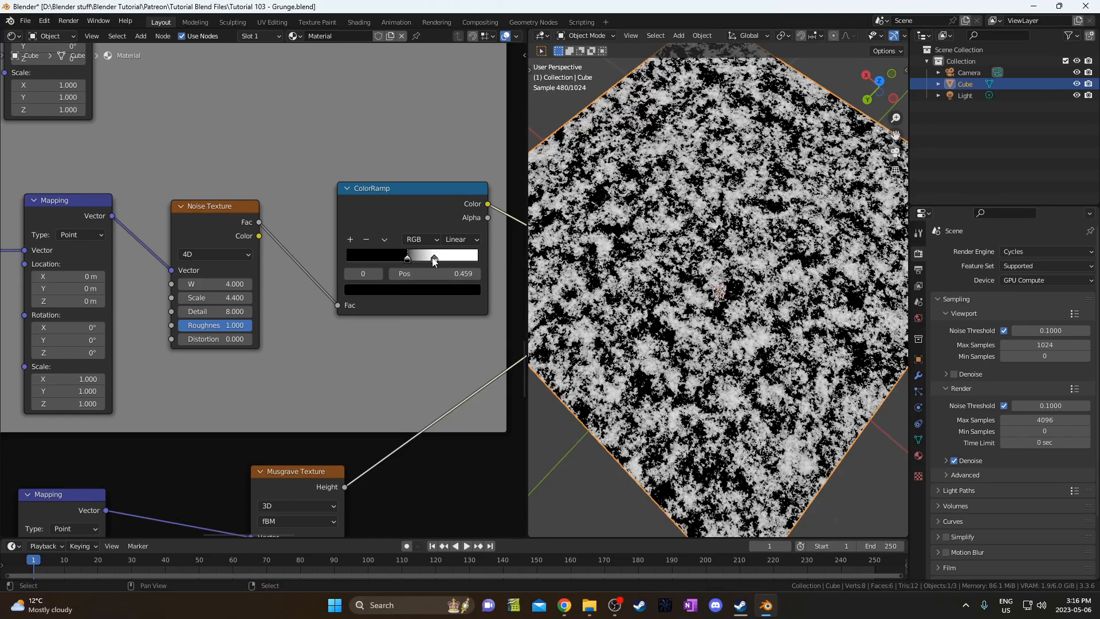
left_click(435, 262)
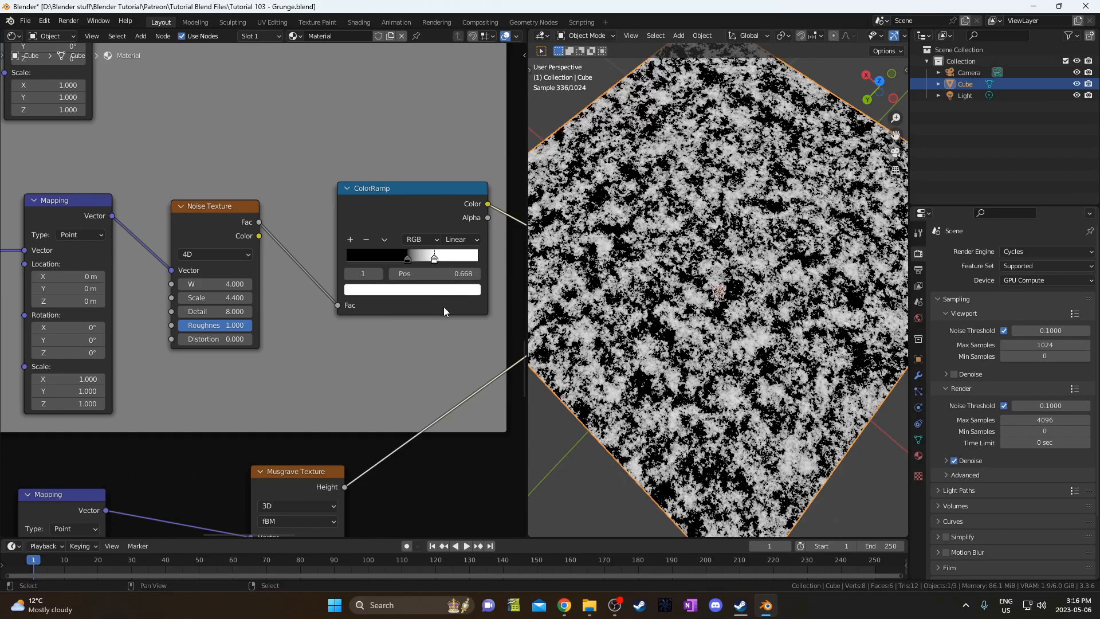
left_click(444, 275)
key("BackSpace")
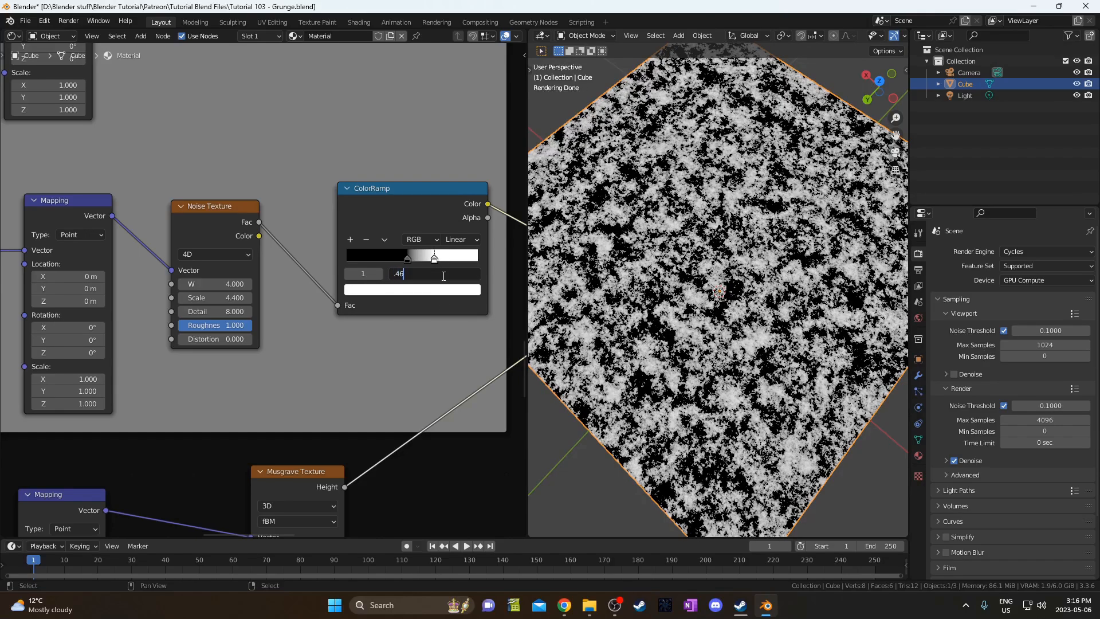
type(".468")
key("Return")
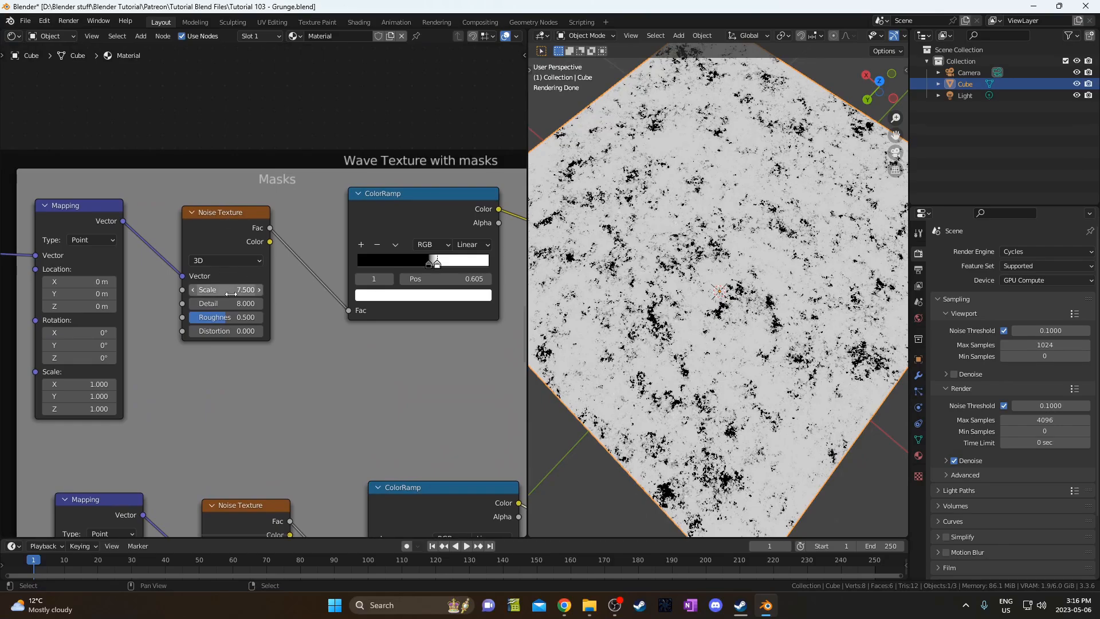
Make the upper mask's noise 4D with W 7.5, Scale 1.4, Detail 8.
left_click(231, 290)
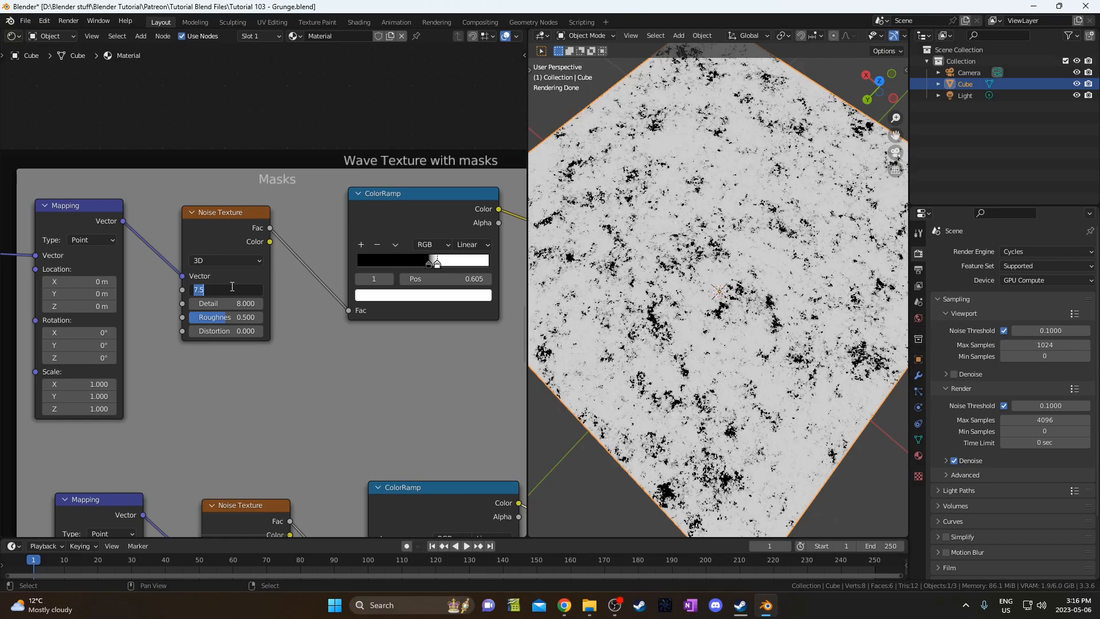
left_click(230, 260)
left_click(223, 306)
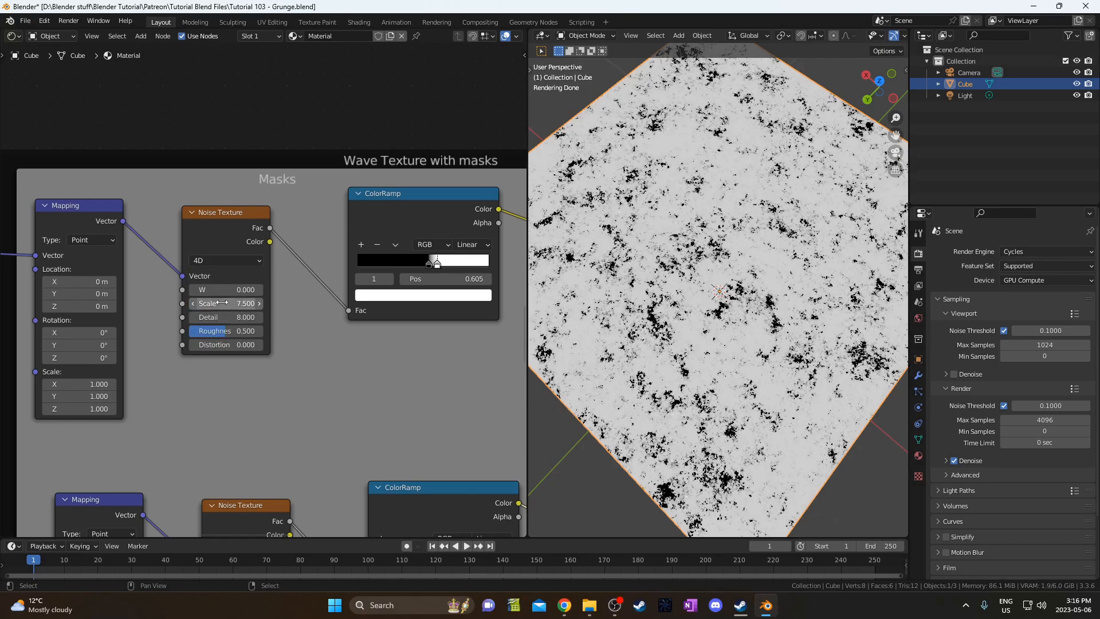
left_click(223, 289)
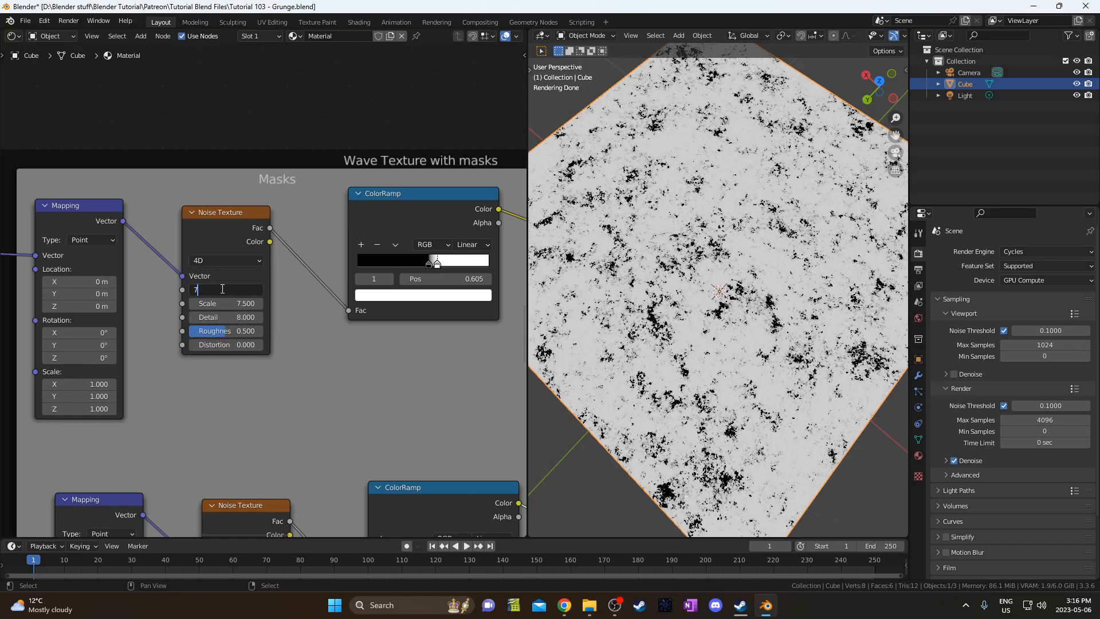
type("7.5")
key("Tab")
type("1")
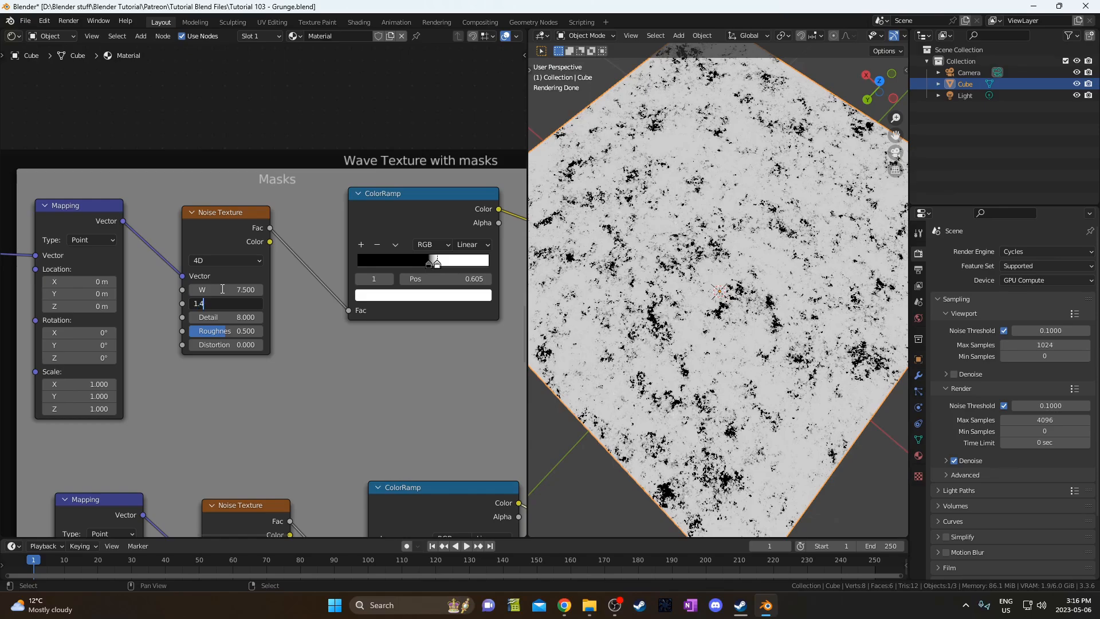
type(".4")
key("Tab")
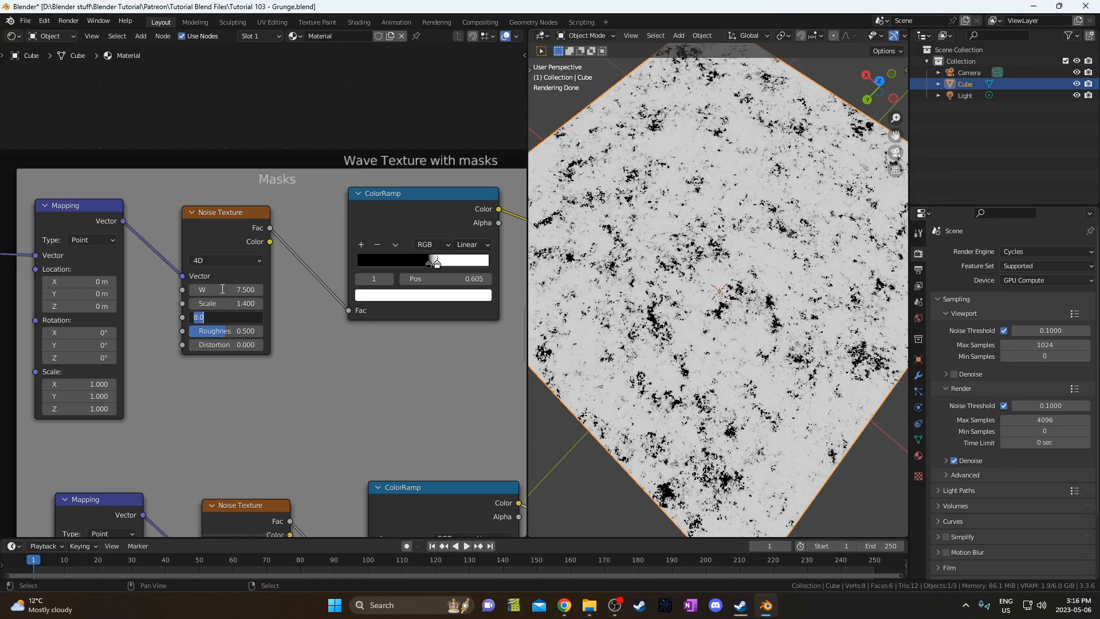
key("Return")
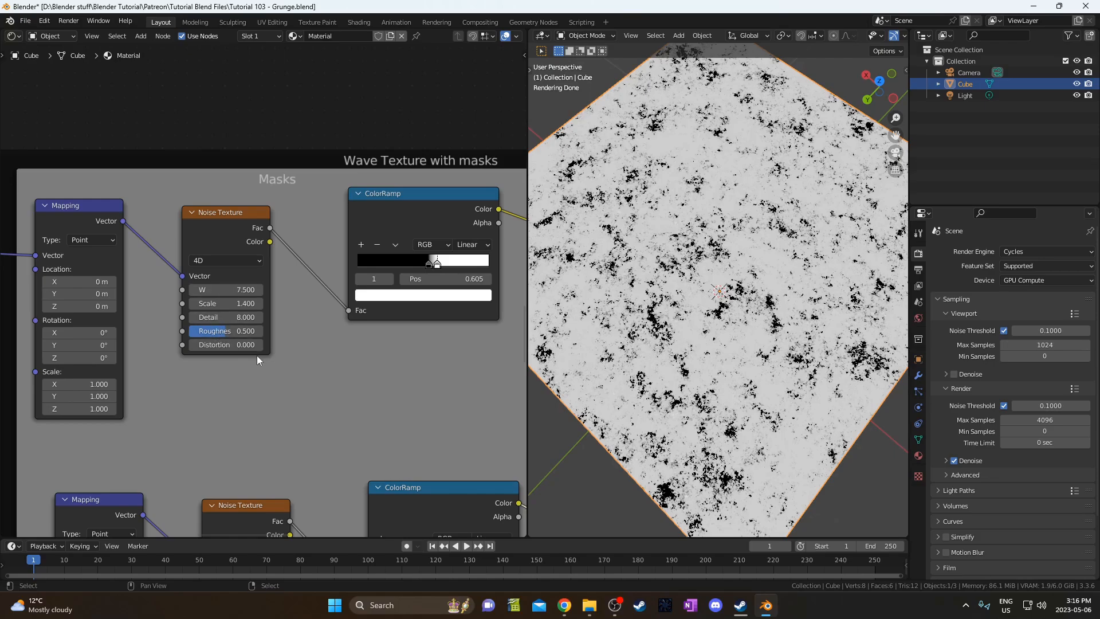
Set its ColorRamp black stop to 0.409 and white stop to 0.414.
middle_click_drag(353, 352, 233, 356)
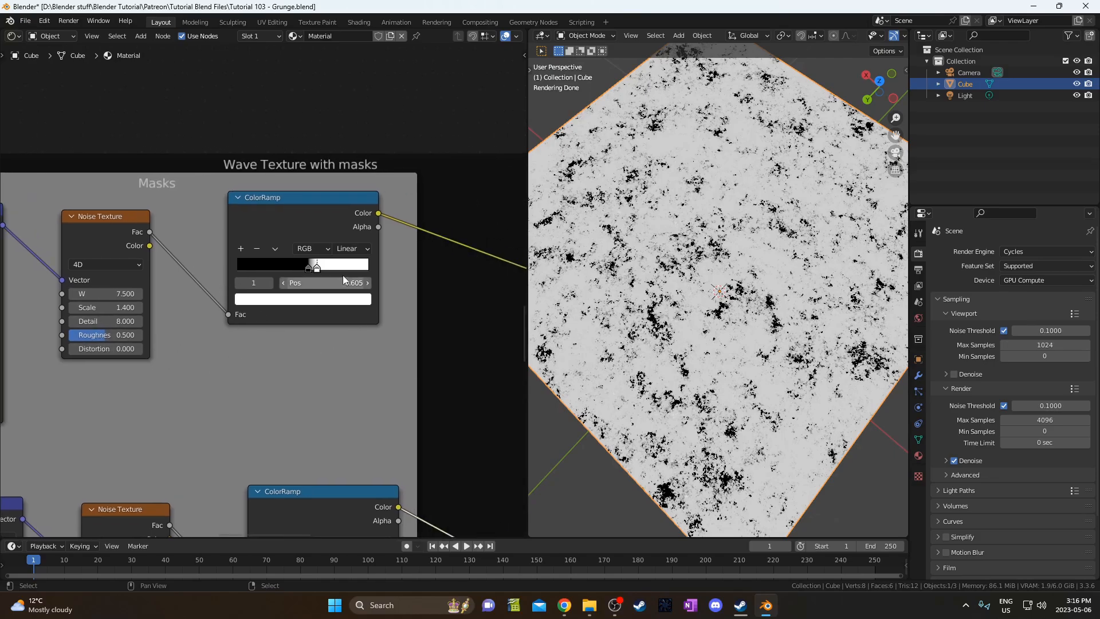
left_click(308, 268)
left_click(316, 283)
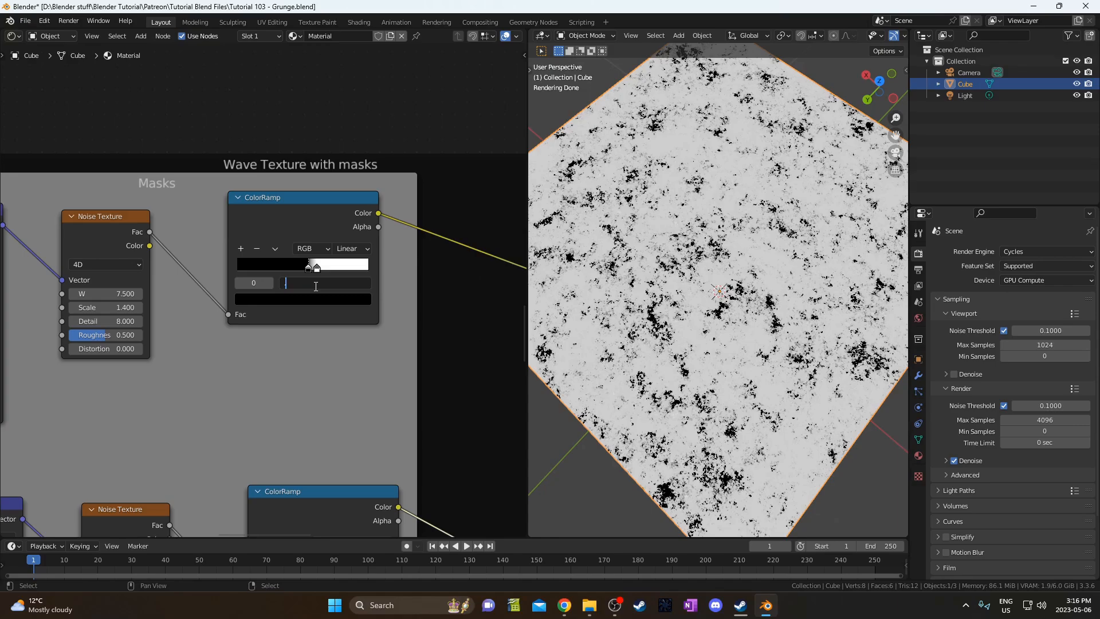
key("Return")
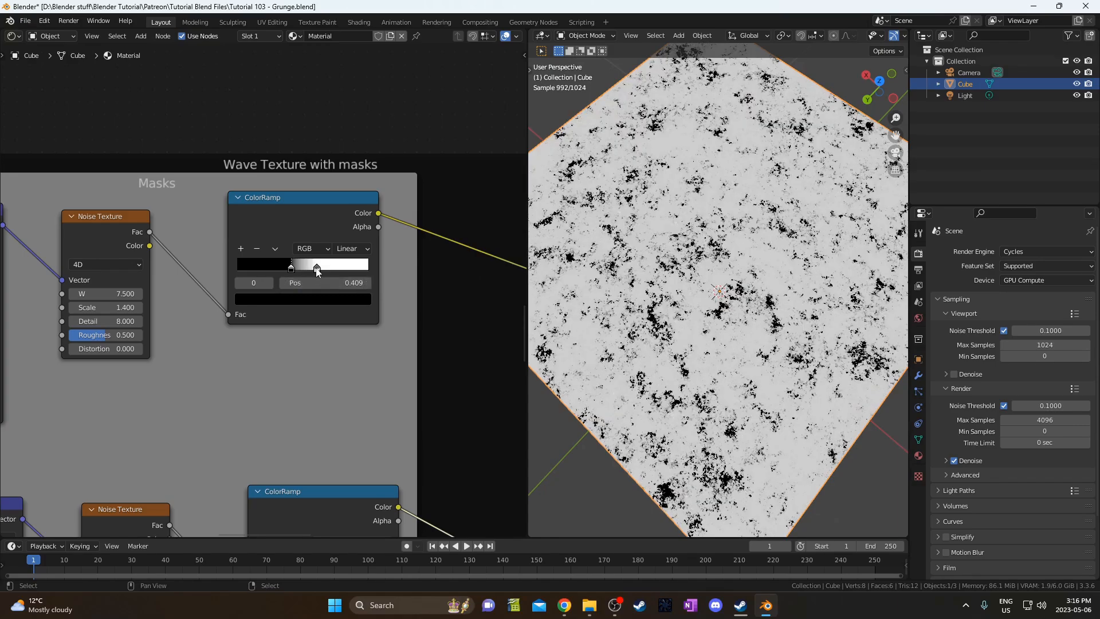
left_click(317, 268)
left_click(317, 283)
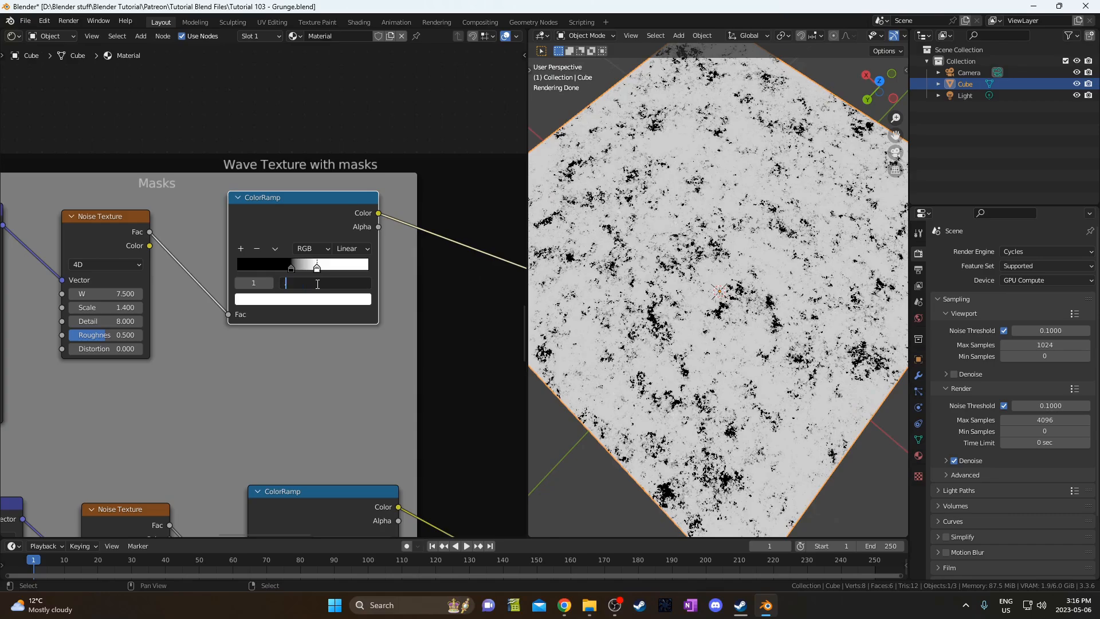
type(".414")
key("Return")
Preview the final upper Mix output on the cube.
scroll(323, 306, "down", 4)
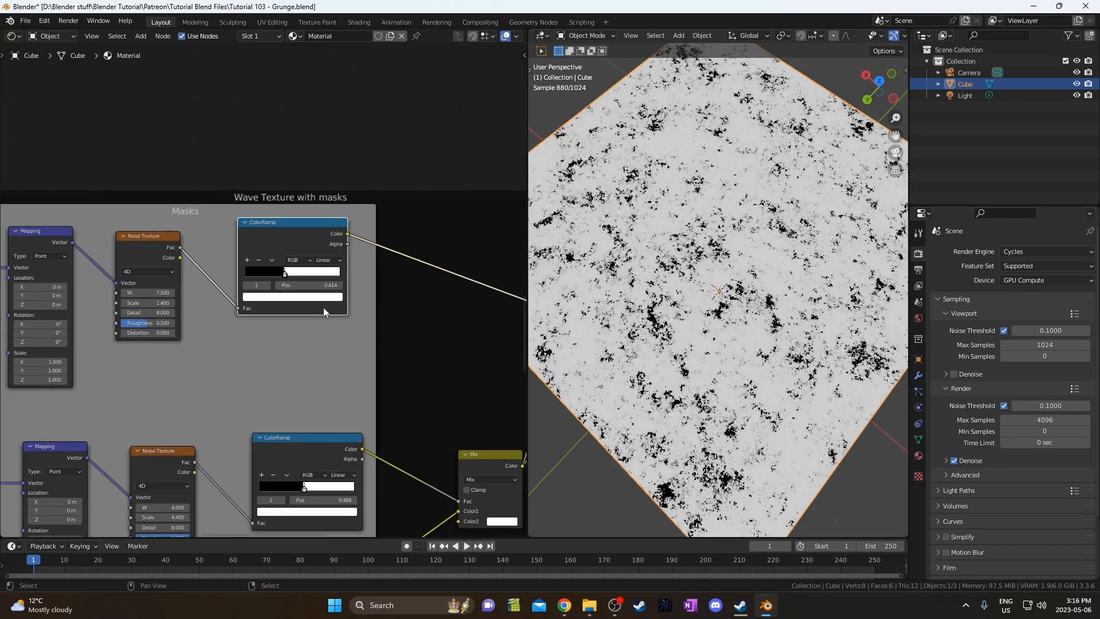
middle_click_drag(281, 340, 218, 212)
left_click(362, 290)
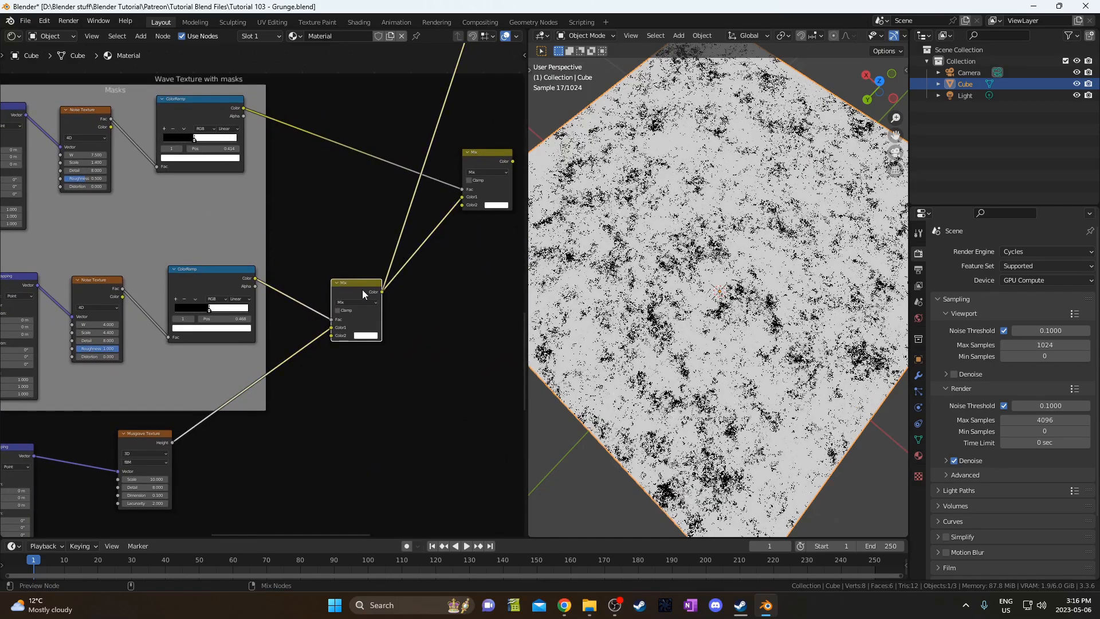
middle_click_drag(362, 290, 234, 328)
left_click(356, 195, "ctrl+shift")
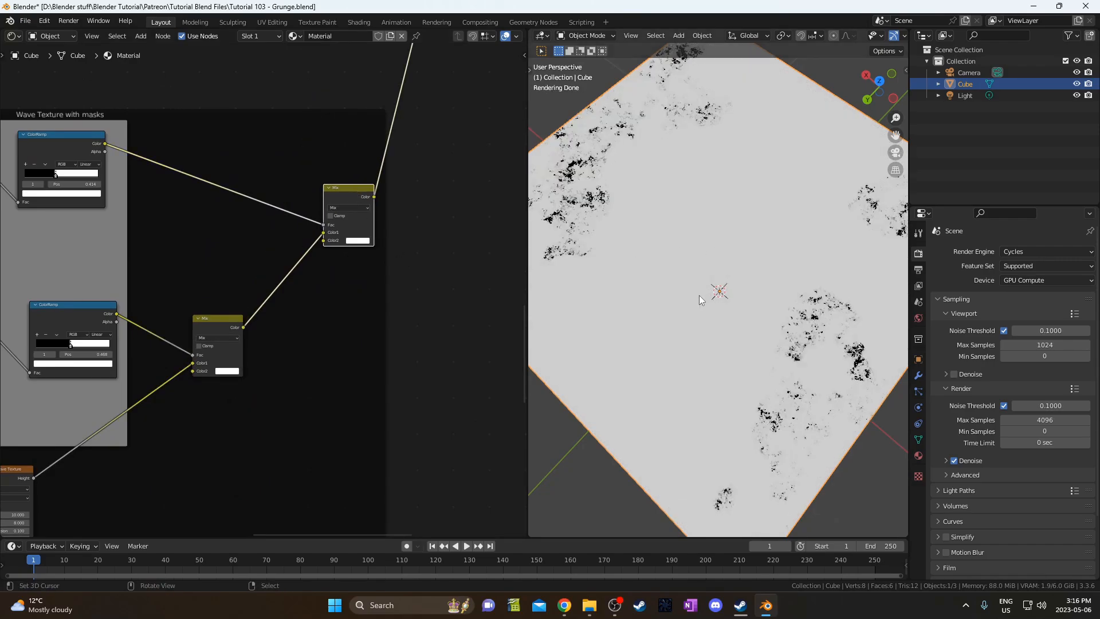
Orbit the viewport to a straight top-down view of the grunge cube.
scroll(698, 294, "down", 3)
middle_click_drag(688, 261, 745, 281)
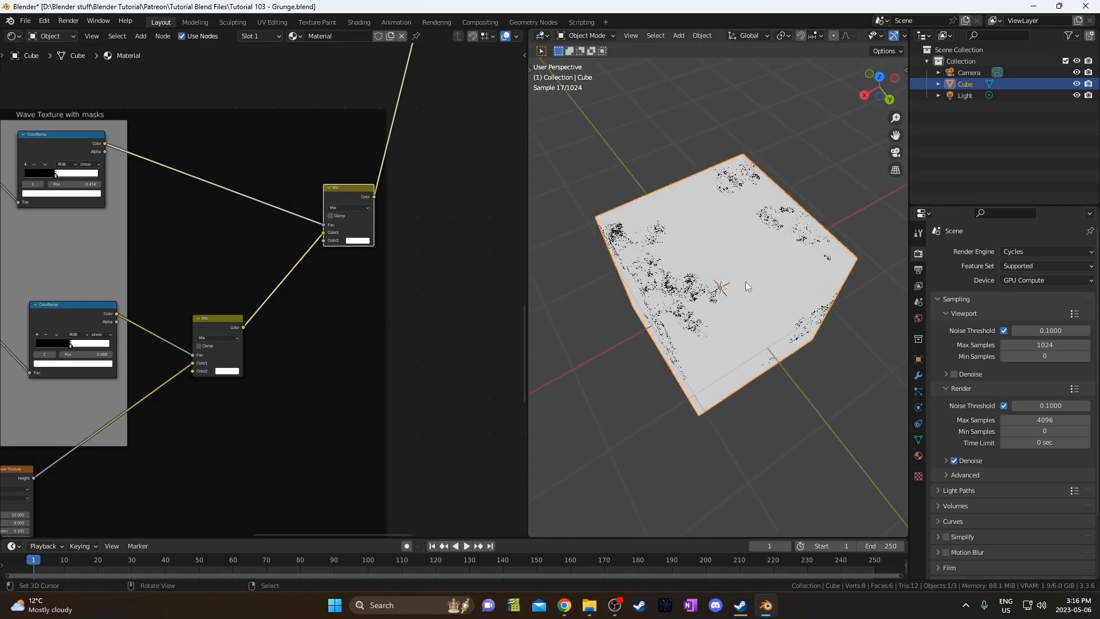
middle_click_drag(39, 201, 243, 229)
scroll(218, 205, "up", 2)
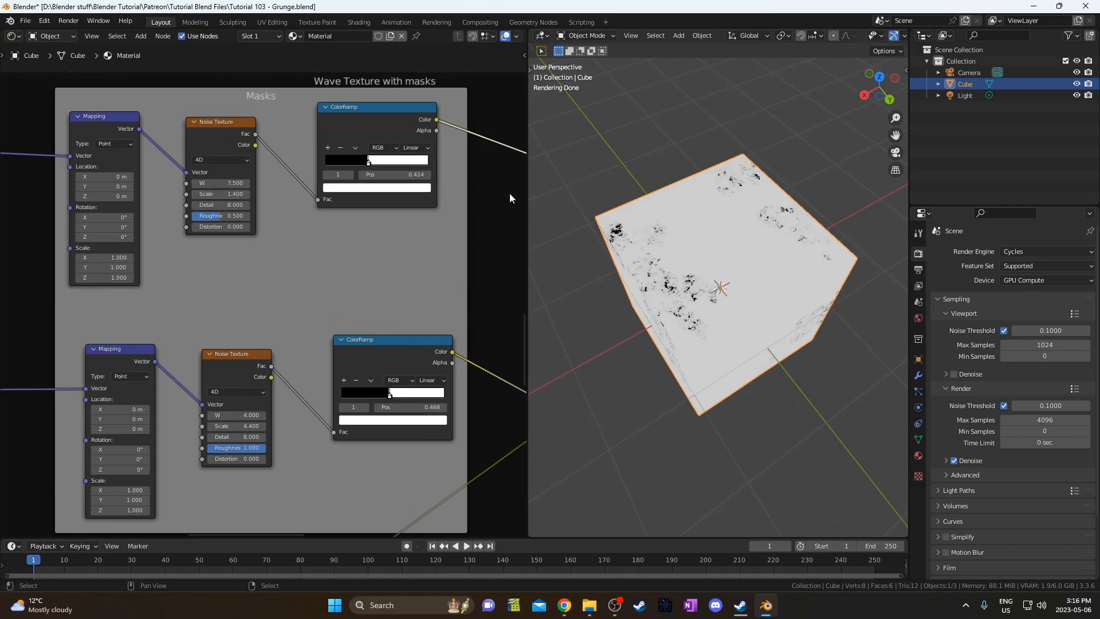
middle_click_drag(722, 314, 731, 205)
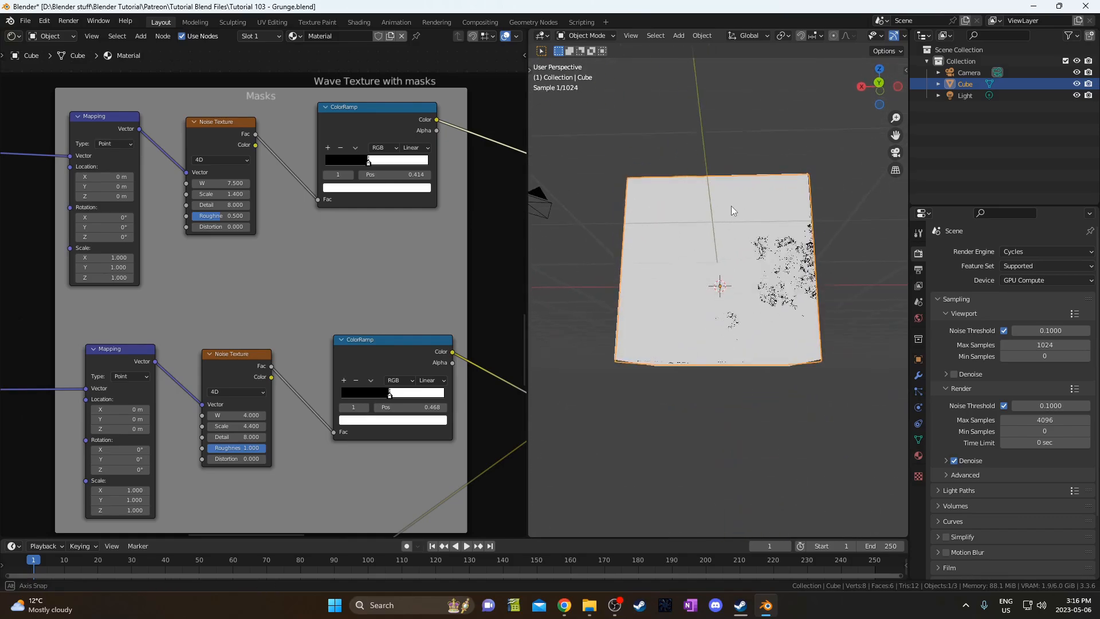
middle_click_drag(504, 437, 312, 341)
scroll(311, 340, "down", 1)
scroll(389, 355, "down", 2)
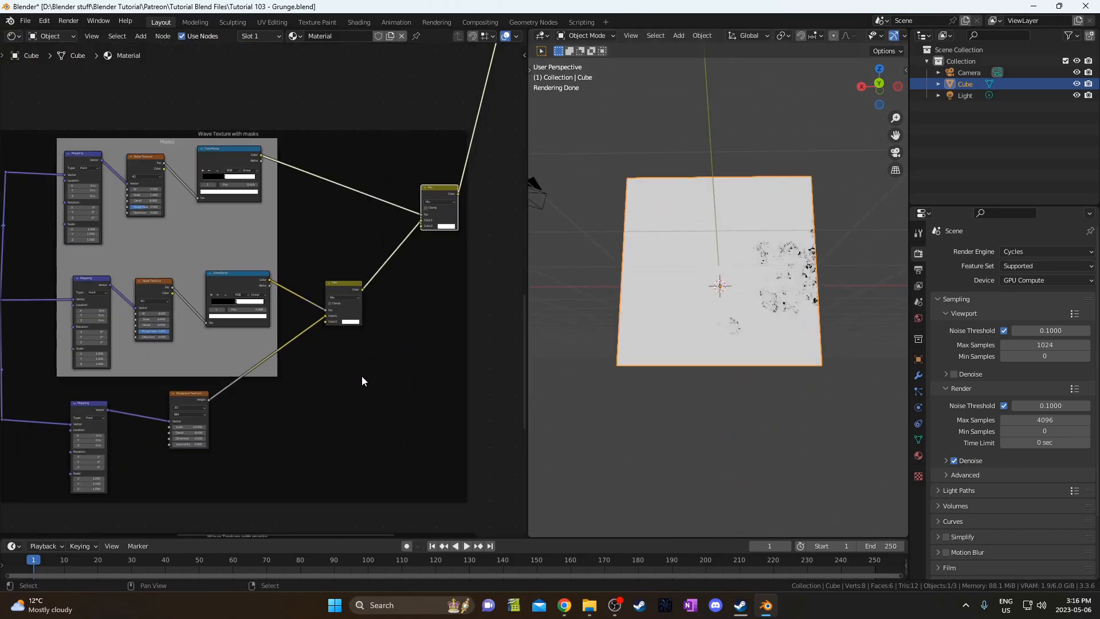
scroll(200, 158, "up", 2)
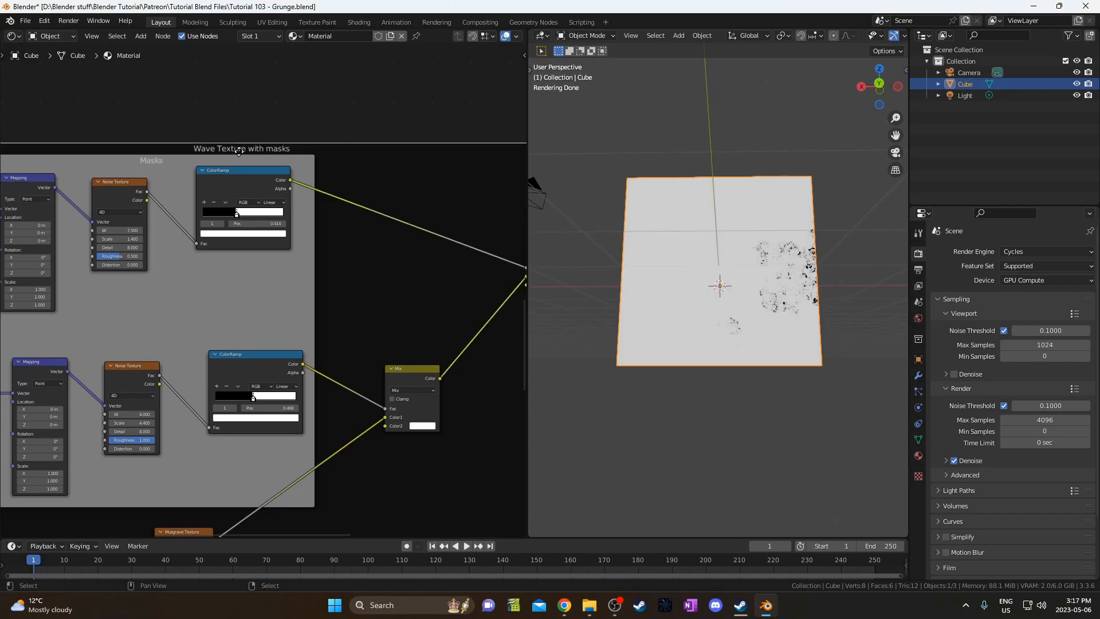
Relabel the frame from Wave to 'Musgrave Texture with masks'.
key("F2")
key("Home")
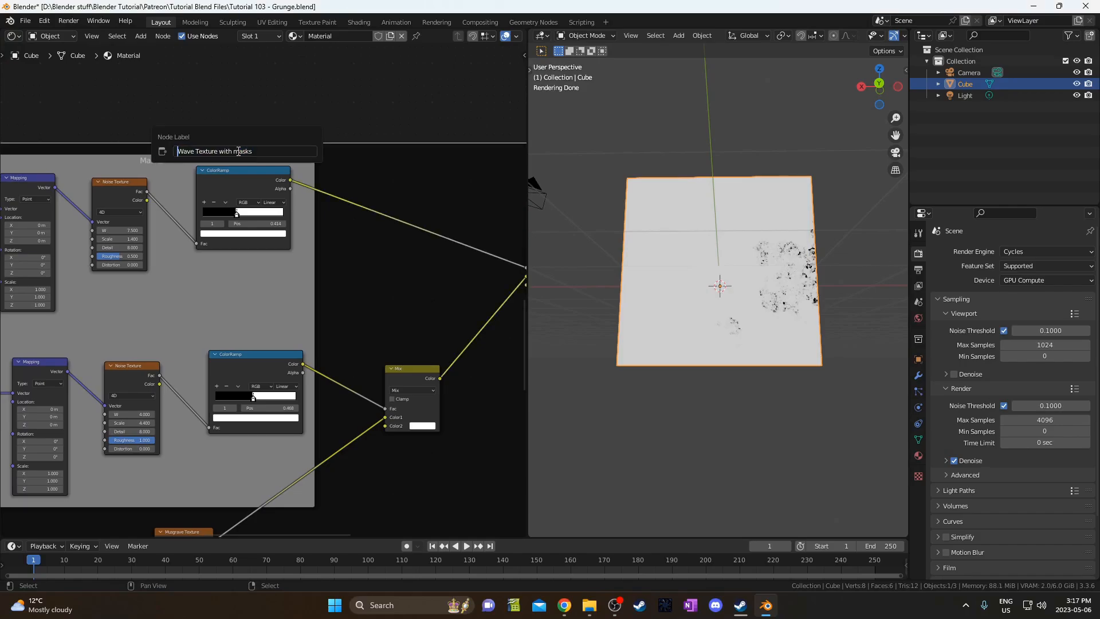
key("Delete")
key("Delete")
key("Delete")
type("Musgrave")
key("Return")
Save the file, then unlink and delete the old Wave Texture node.
scroll(277, 378, "down", 2)
middle_click_drag(277, 389, 273, 273)
key("ctrl+s")
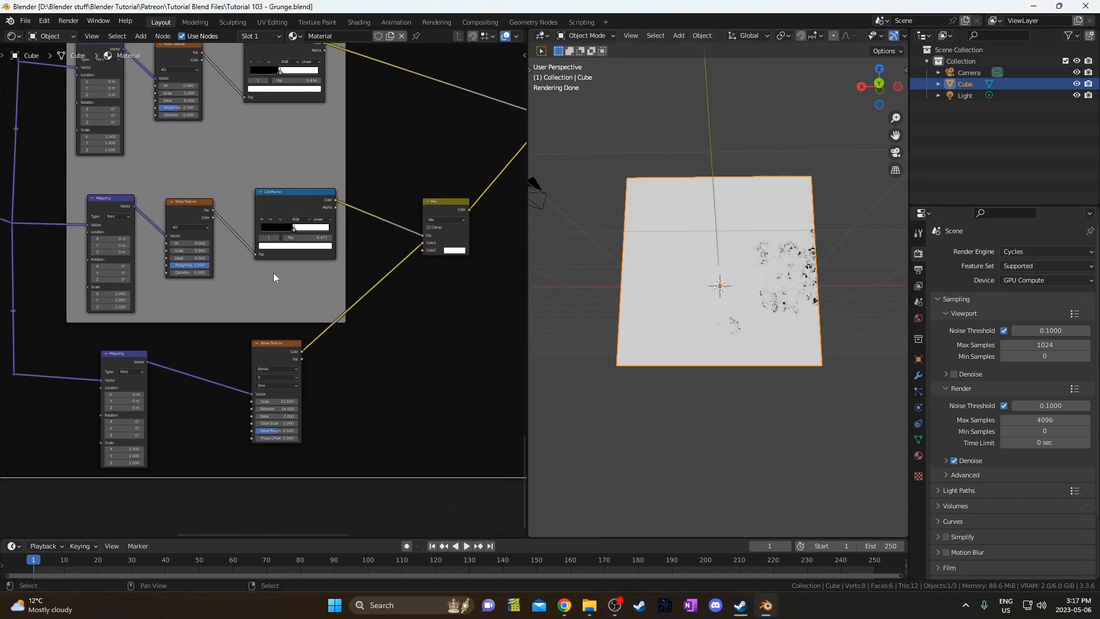
scroll(247, 321, "up", 3)
middle_click_drag(245, 322, 224, 241)
left_click_drag(270, 285, 339, 344, "alt")
key("x")
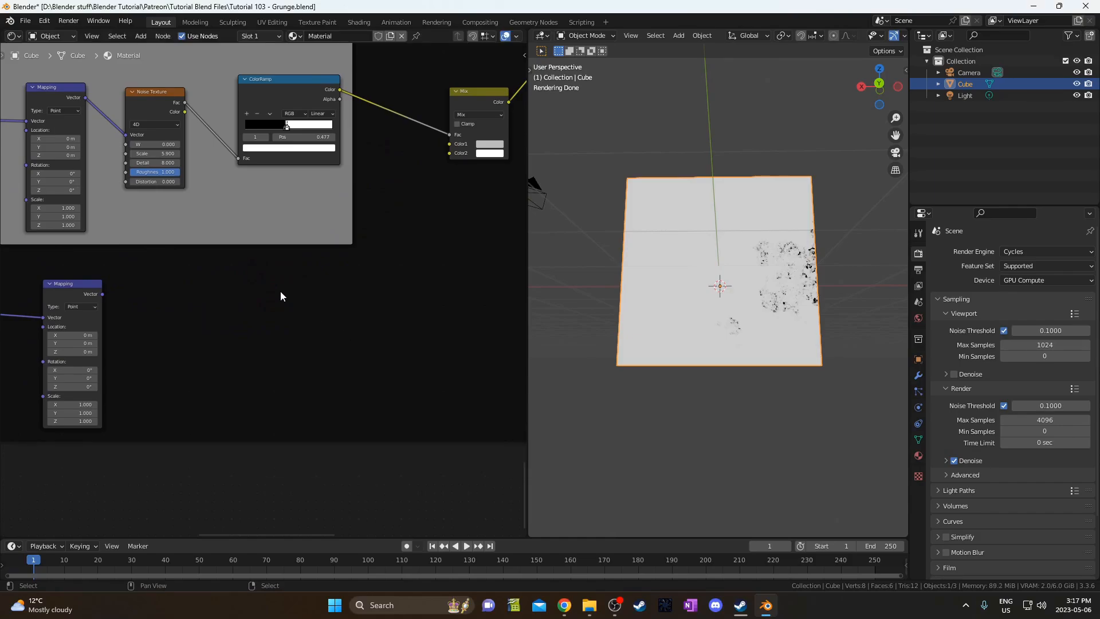
key("shift+a")
Add a Musgrave Texture fed by the Mapping vector, with its Height driving the Mix factor.
type("mus")
key("Return")
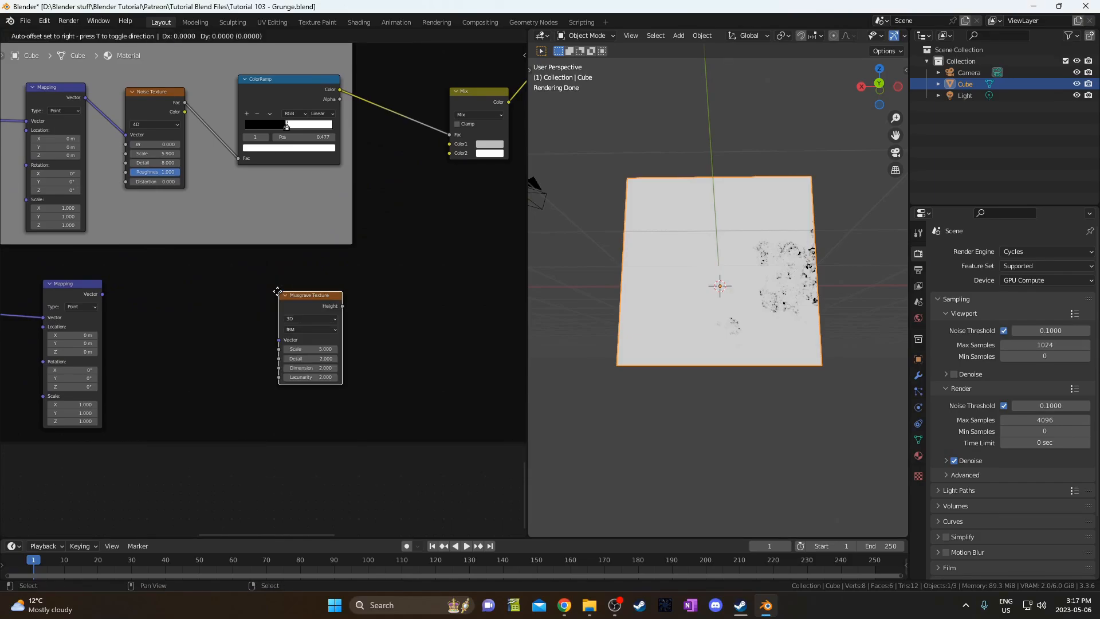
left_click(242, 288)
left_click_drag(102, 293, 284, 315)
middle_click_drag(284, 315, 228, 365)
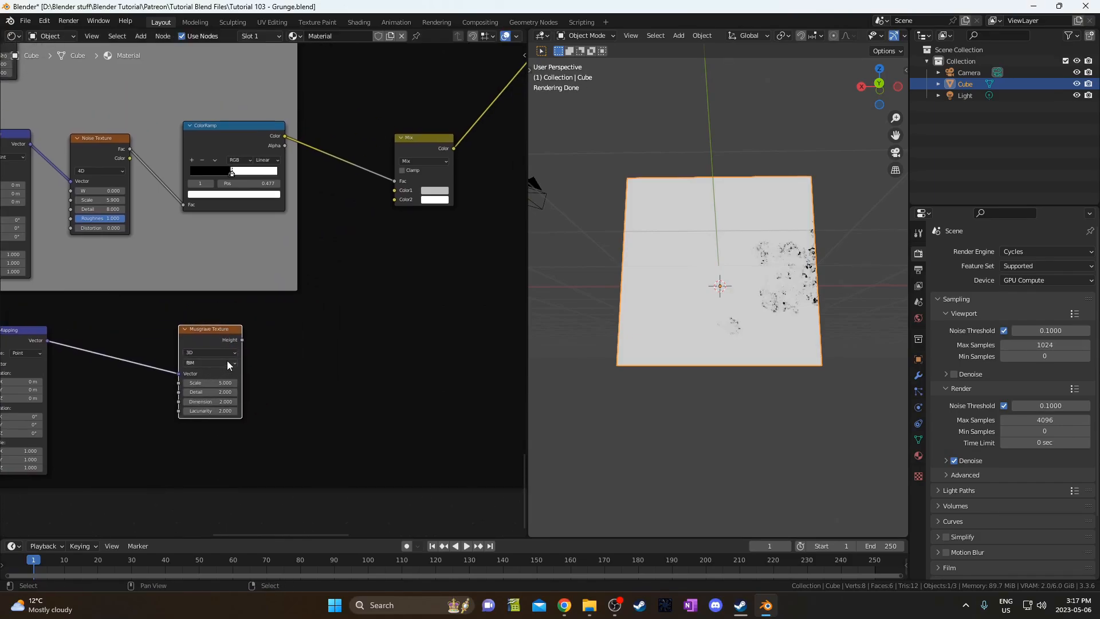
left_click_drag(243, 339, 394, 181)
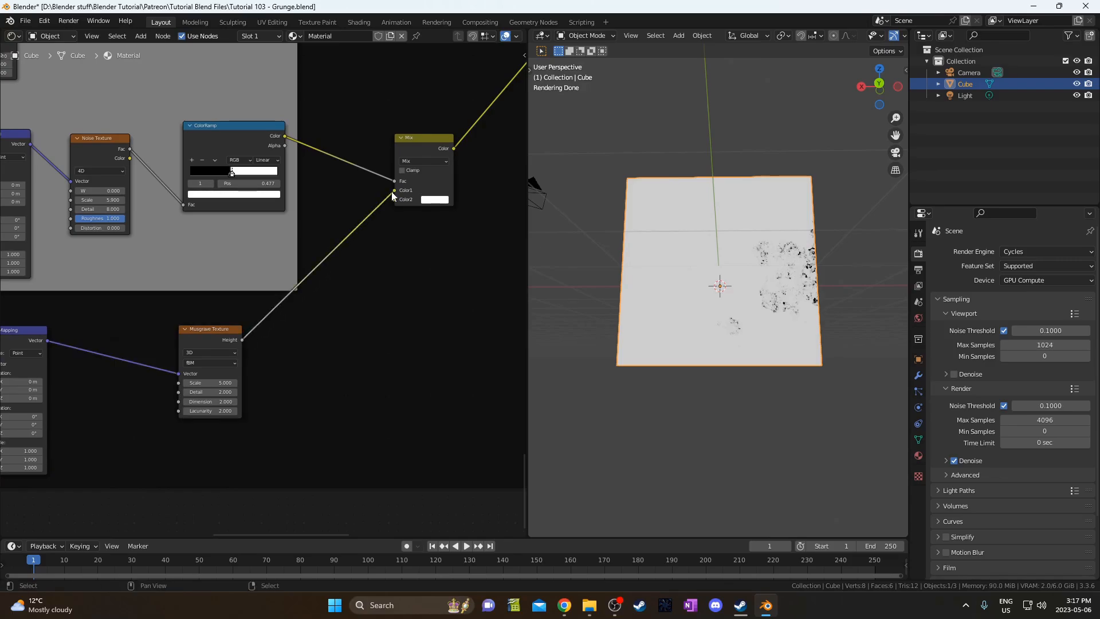
middle_click_drag(393, 198, 497, 186)
Preview the Musgrave Texture output on the cube.
scroll(415, 253, "up", 5)
middle_click_drag(413, 256, 336, 322)
scroll(332, 322, "up", 3)
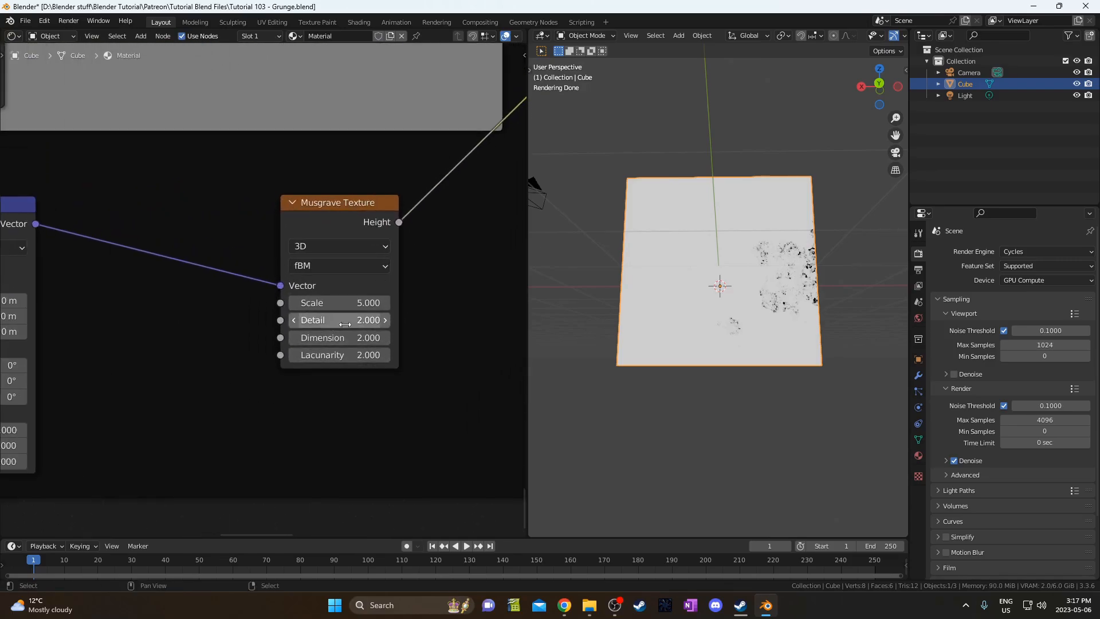
middle_click_drag(383, 231, 308, 278)
left_click(301, 265, "ctrl+shift")
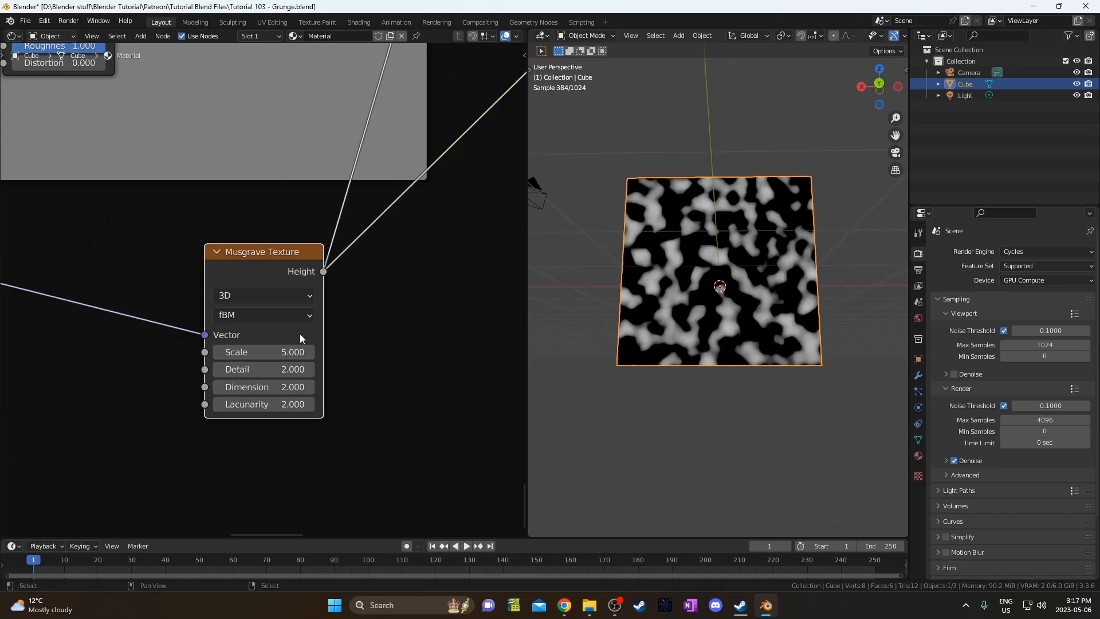
middle_click_drag(289, 341, 326, 296)
scroll(326, 296, "up", 1)
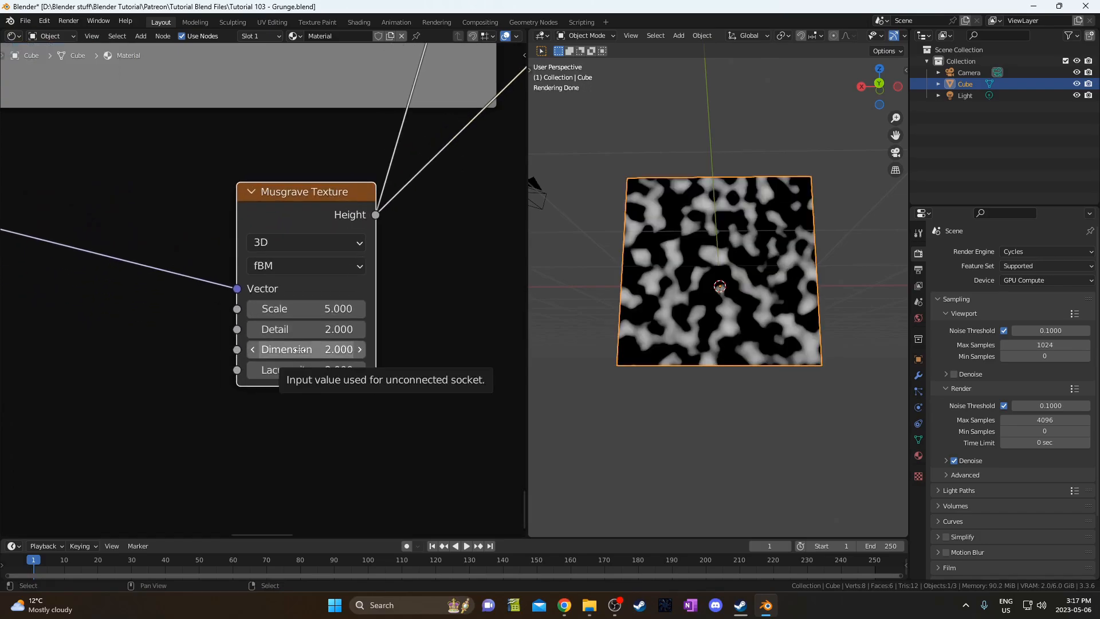
Set the Musgrave Texture to 4D with Scale 10, Detail 8 and Dimension 0.1.
left_click(298, 243)
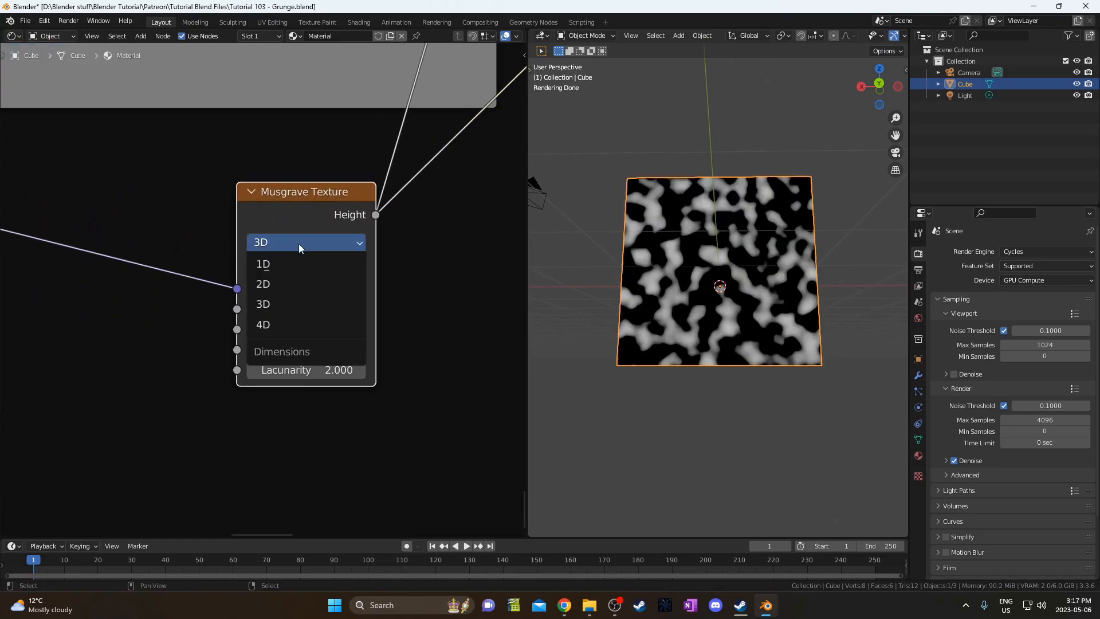
left_click(282, 325)
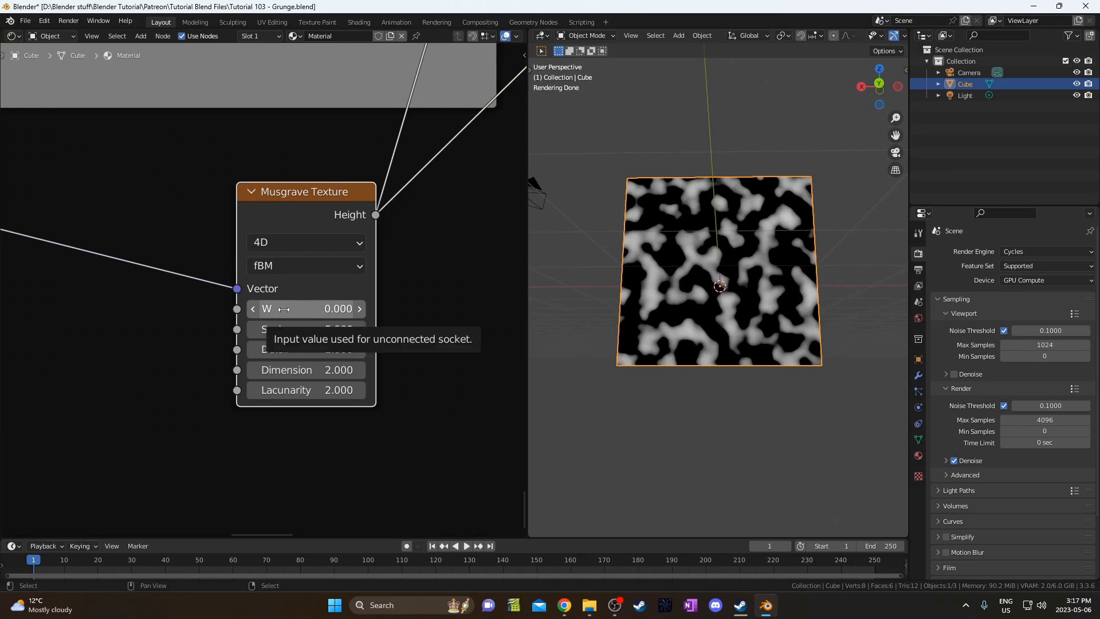
left_click(283, 328)
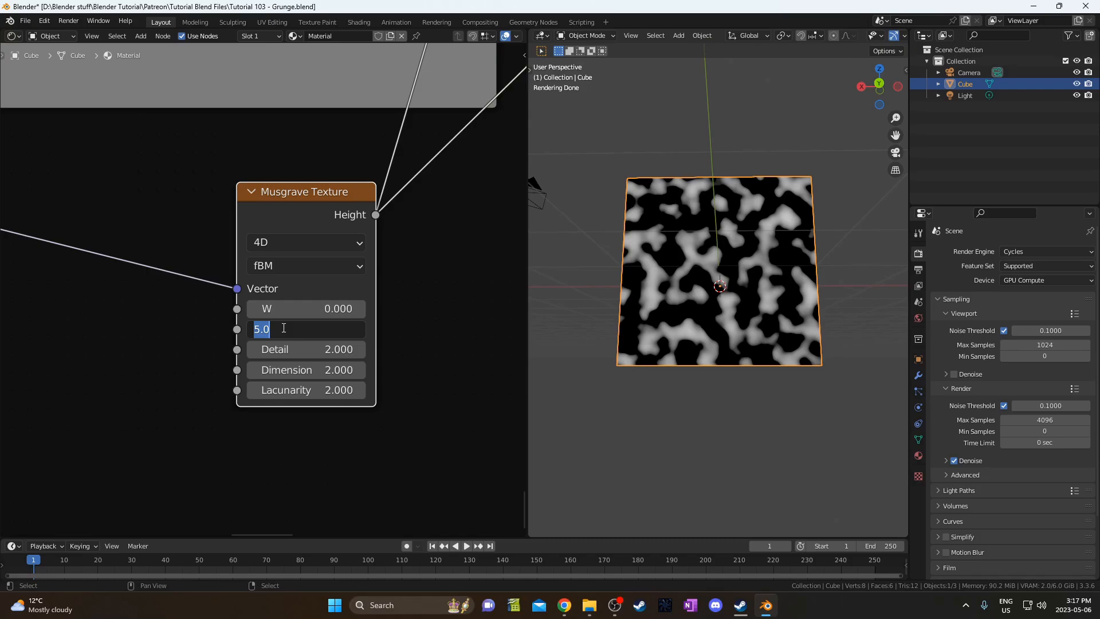
type("10")
key("Tab")
type("8")
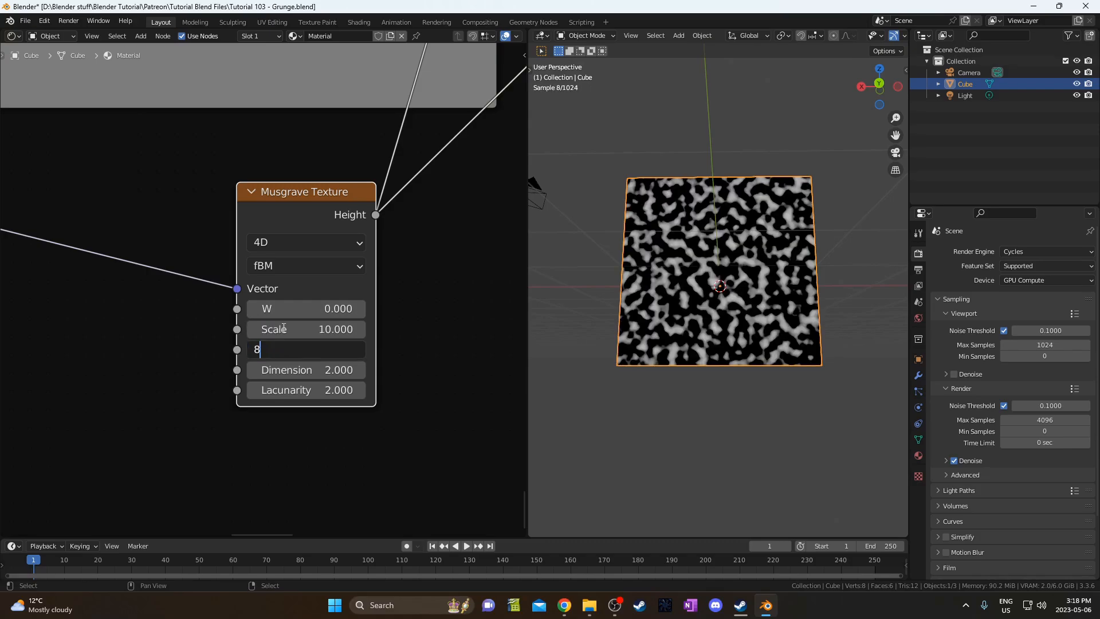
key("Tab")
type(".1")
key("Return")
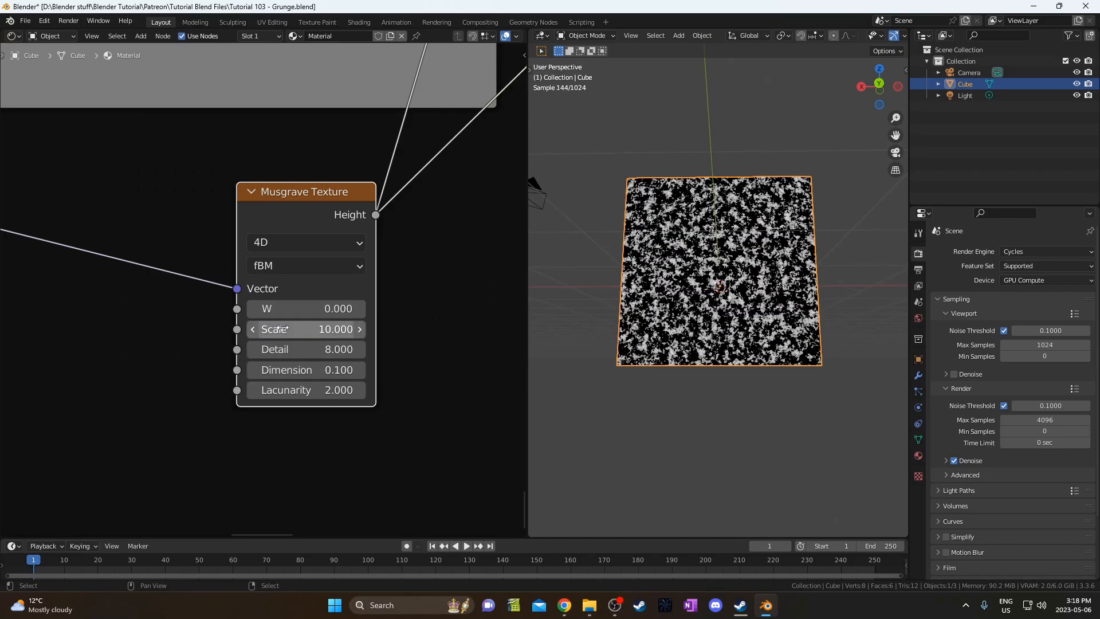
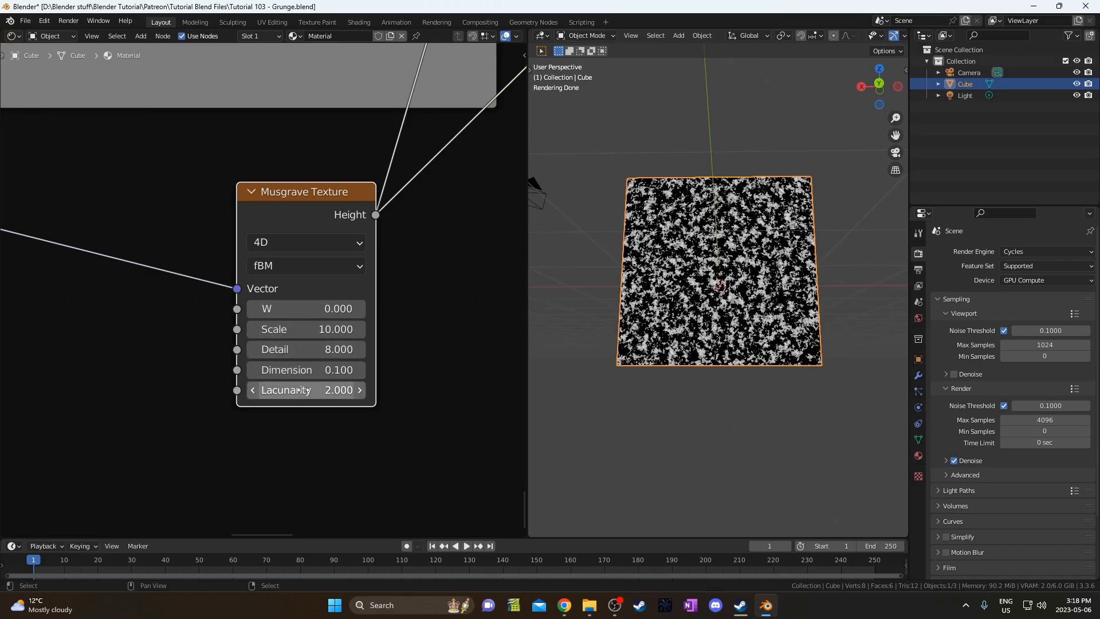
Set the lower mask Noise Texture to W 4, Scale 4.4 and Detail 8.
scroll(702, 258, "up", 4)
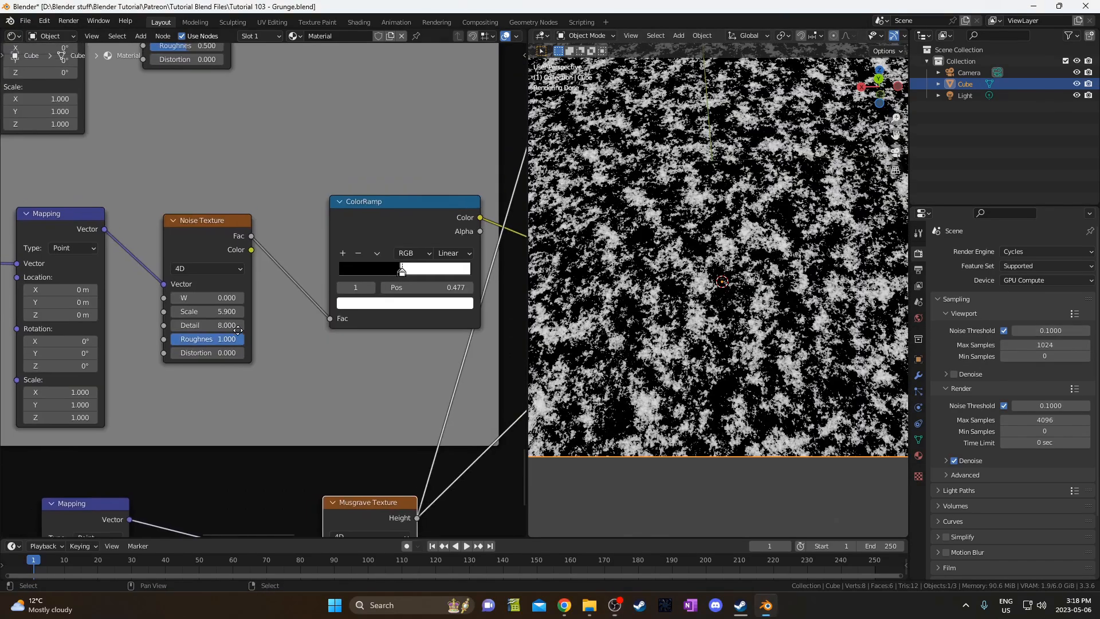
scroll(239, 331, "up", 3)
scroll(303, 327, "down", 1)
middle_click_drag(239, 332, 338, 368)
scroll(304, 329, "down", 4)
scroll(278, 412, "up", 4)
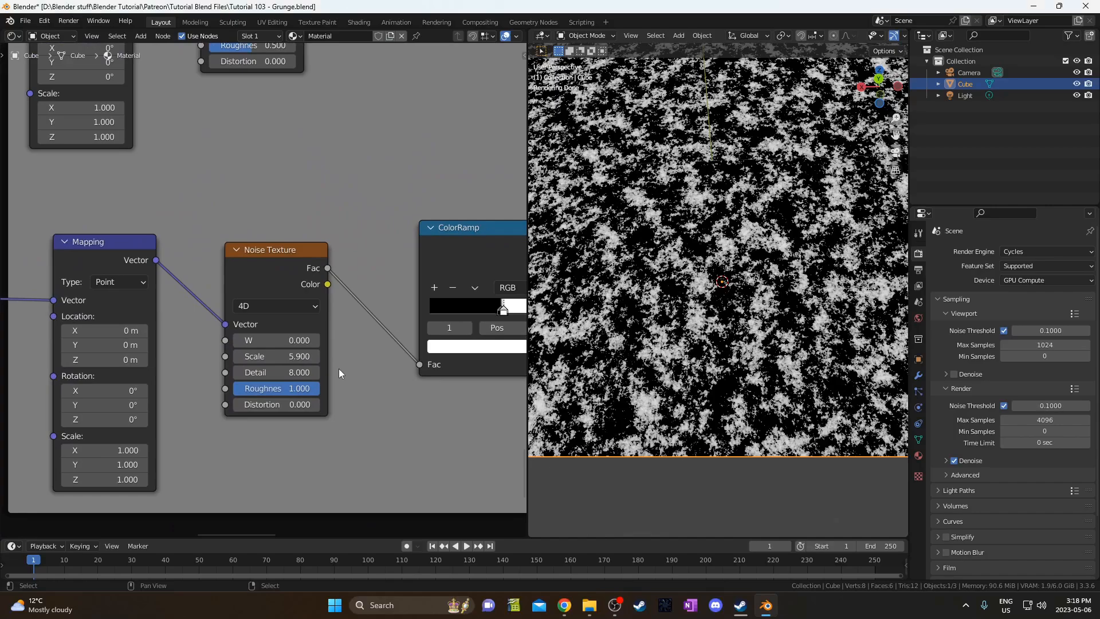
left_click(282, 355)
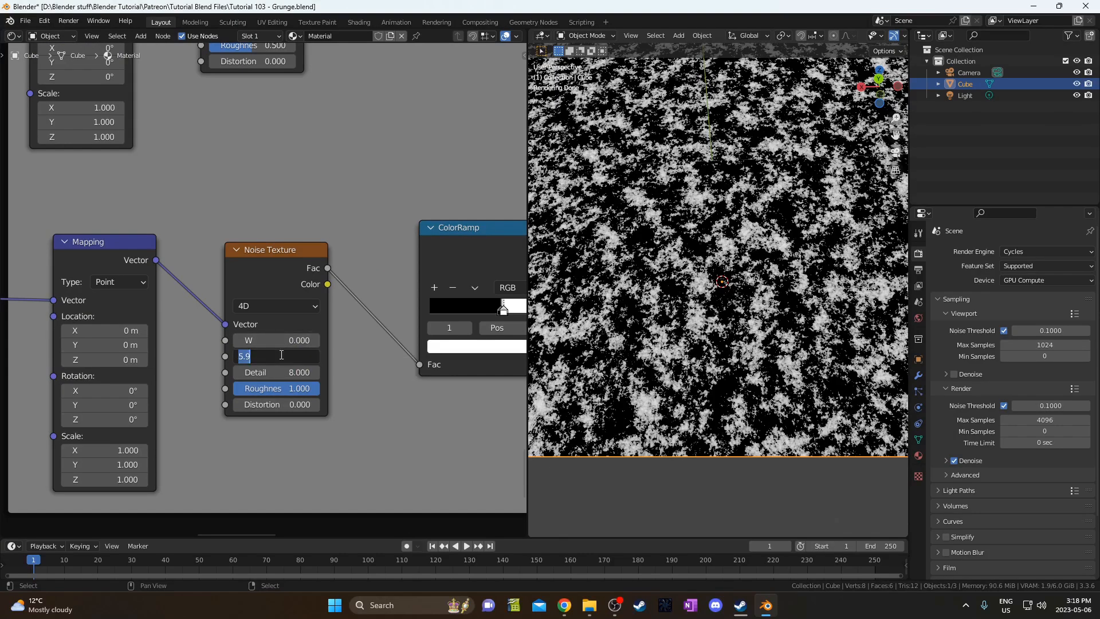
key("shift+Tab")
type("4")
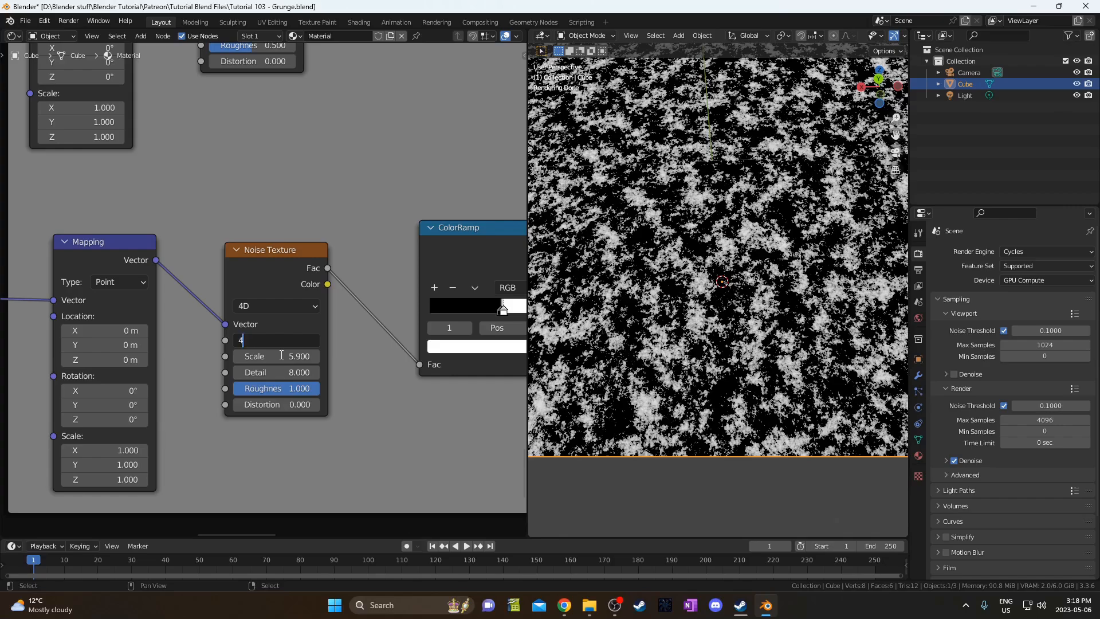
key("Tab")
type("4")
key("Tab")
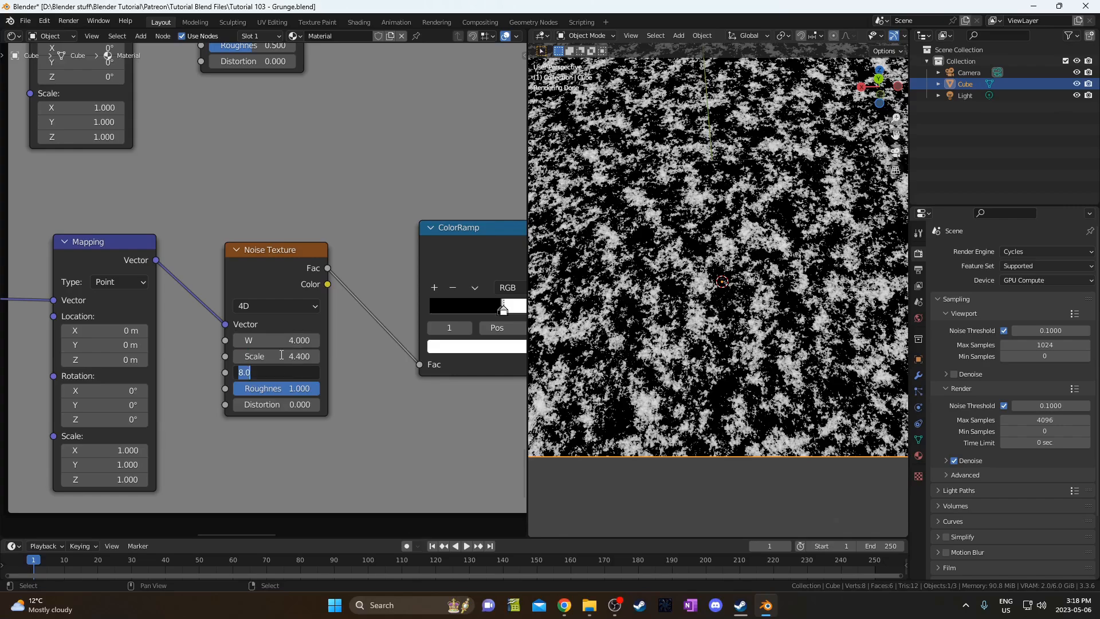
type("8")
key("Return")
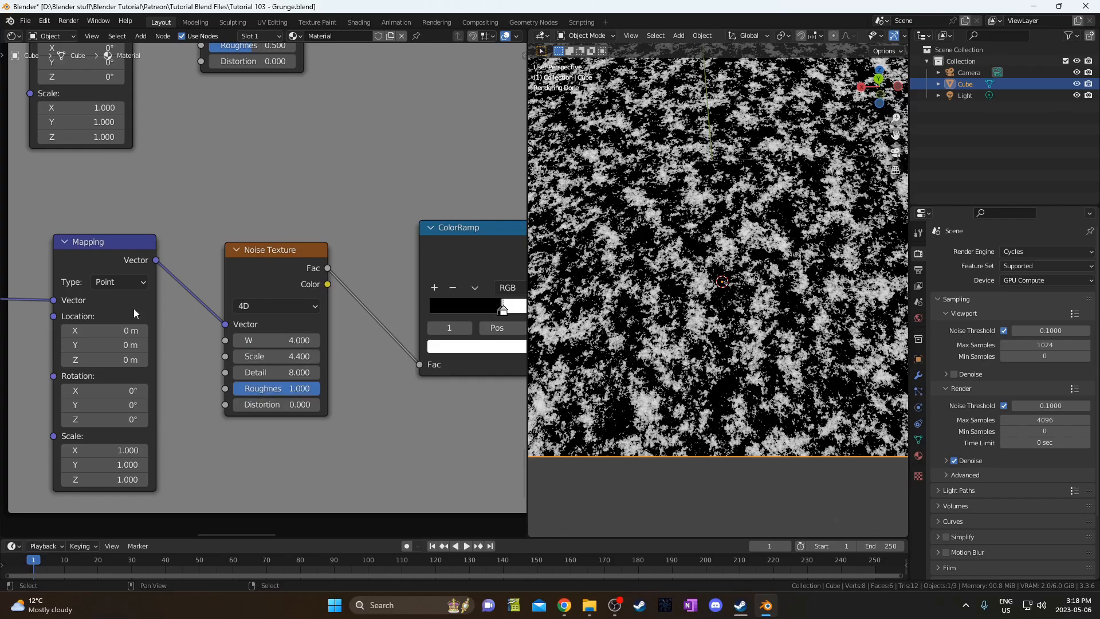
Set the upper mask Noise Texture to W 9, Scale 1.4 and Detail 8.
middle_click_drag(304, 189, 294, 273)
scroll(294, 273, "down", 3)
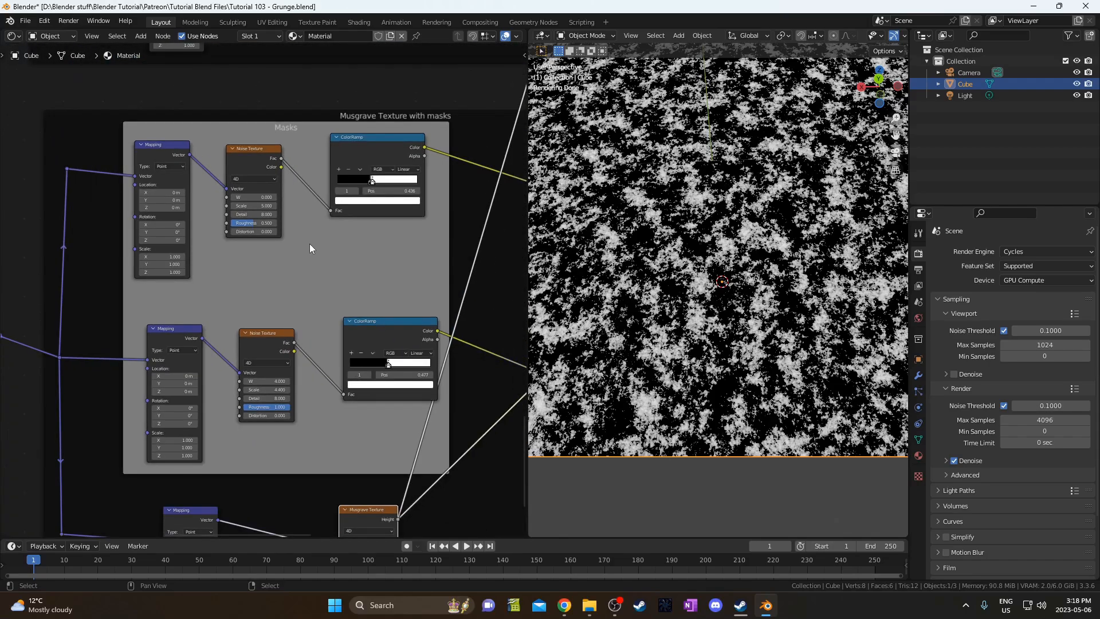
scroll(326, 218, "up", 2)
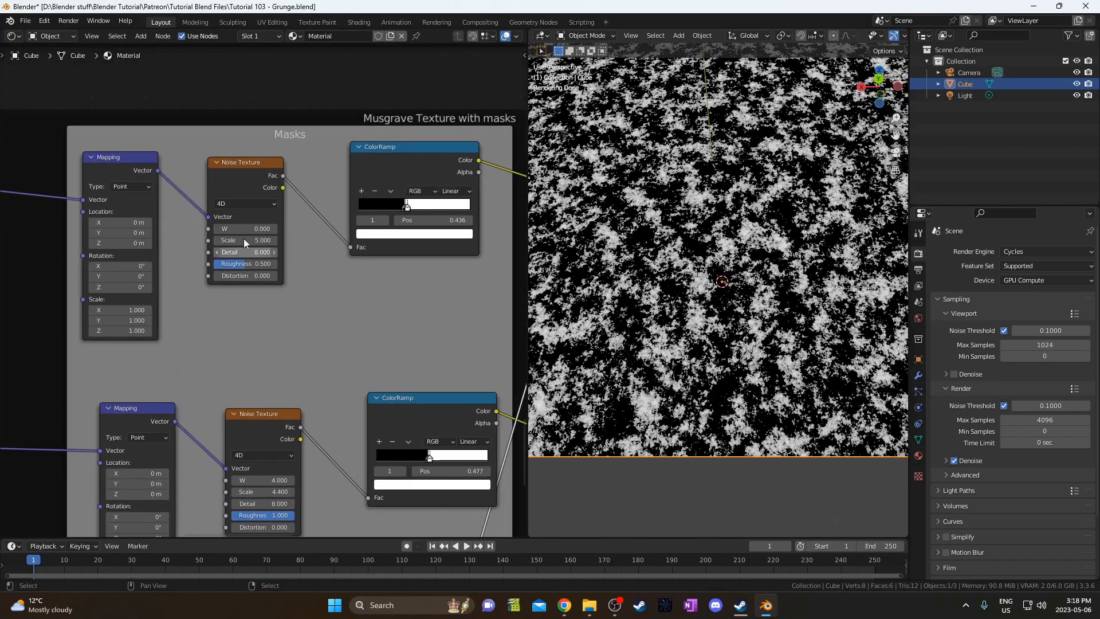
scroll(263, 321, "up", 2)
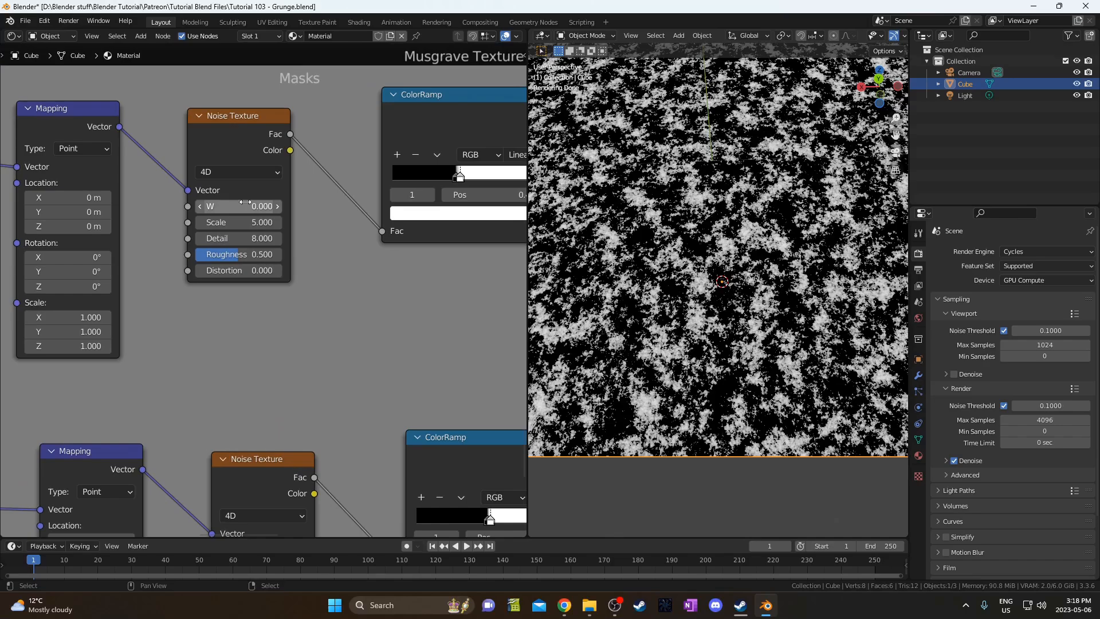
left_click(246, 205)
type("9")
key("Tab")
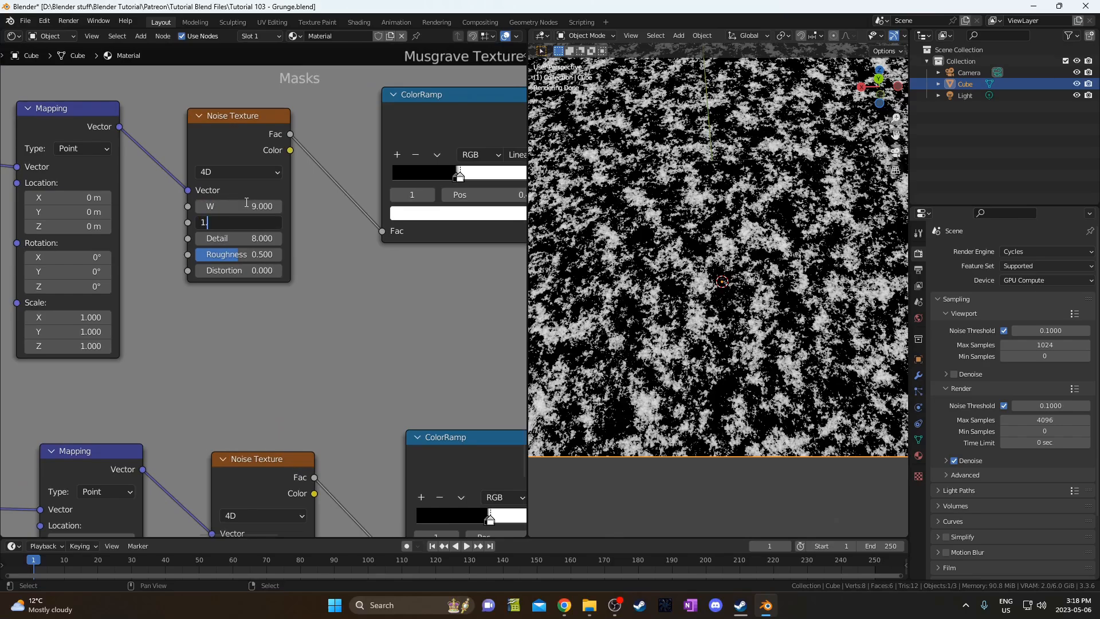
type("1.4")
key("Tab")
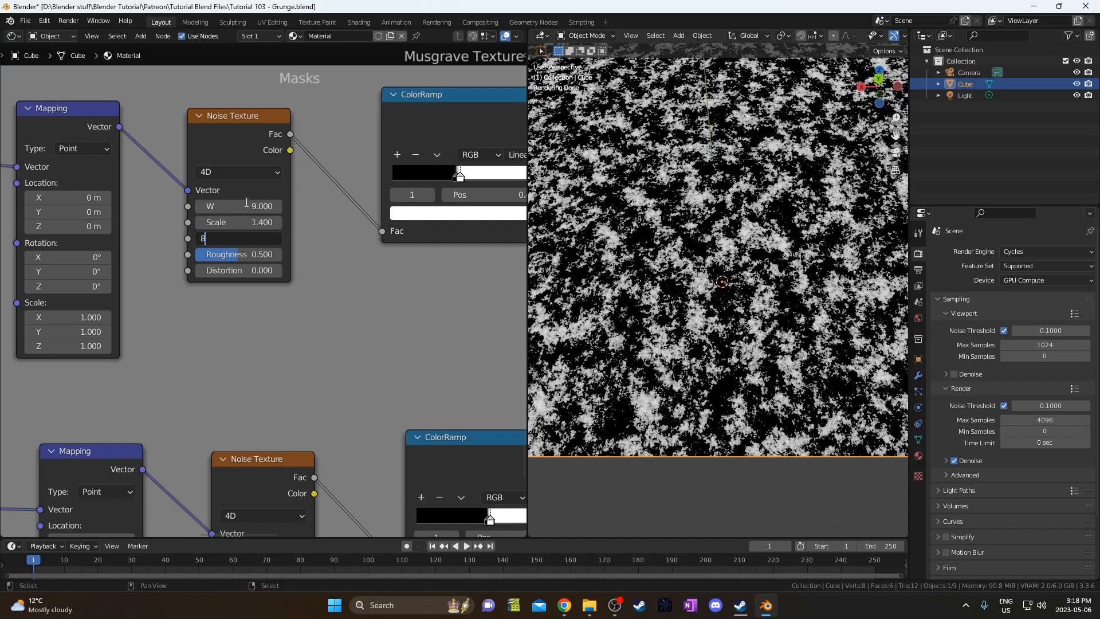
type("8")
key("Return")
middle_click_drag(300, 239, 157, 238)
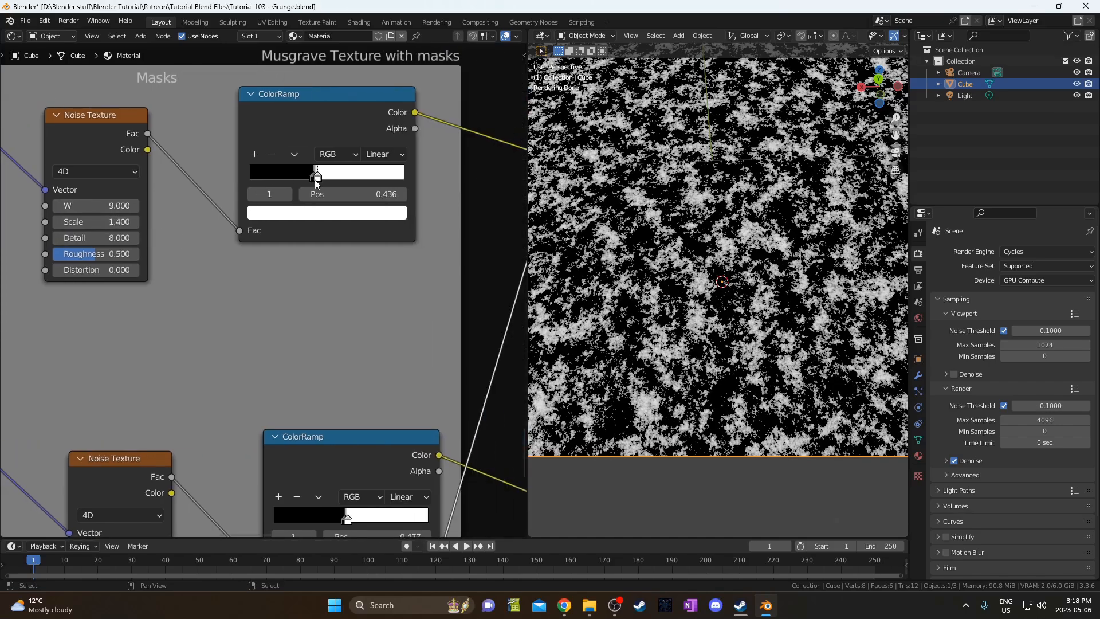
Slide a ColorRamp's white stop to 0.550 and preview the Mix node on the cube.
left_click_drag(317, 176, 335, 179)
scroll(399, 283, "down", 5)
middle_click_drag(460, 346, 333, 219)
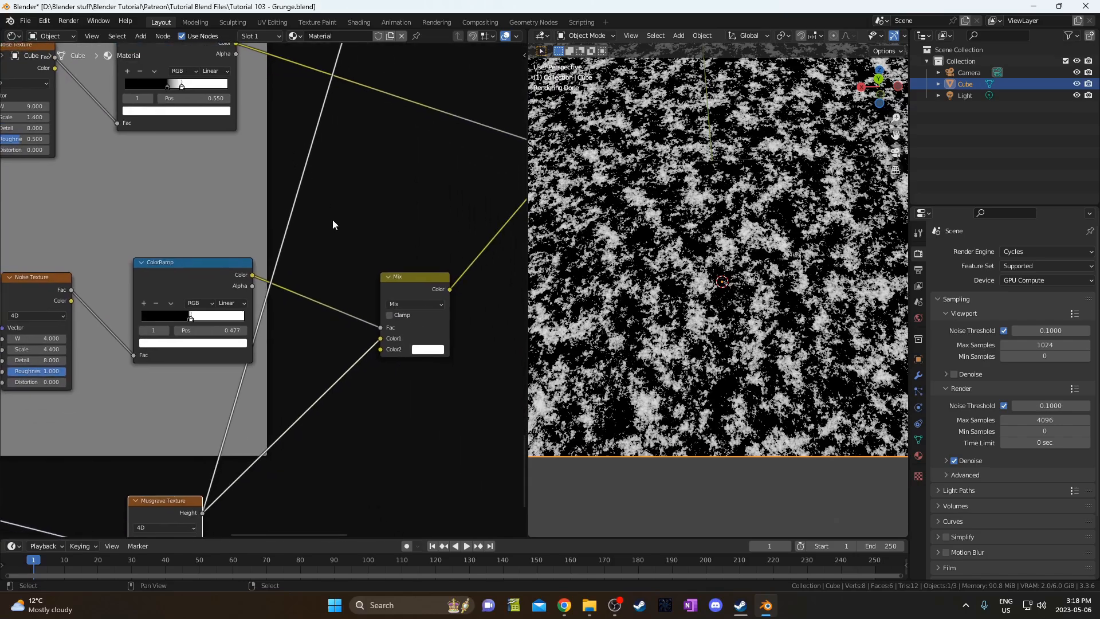
middle_click_drag(411, 288, 469, 137)
scroll(469, 137, "up", 2)
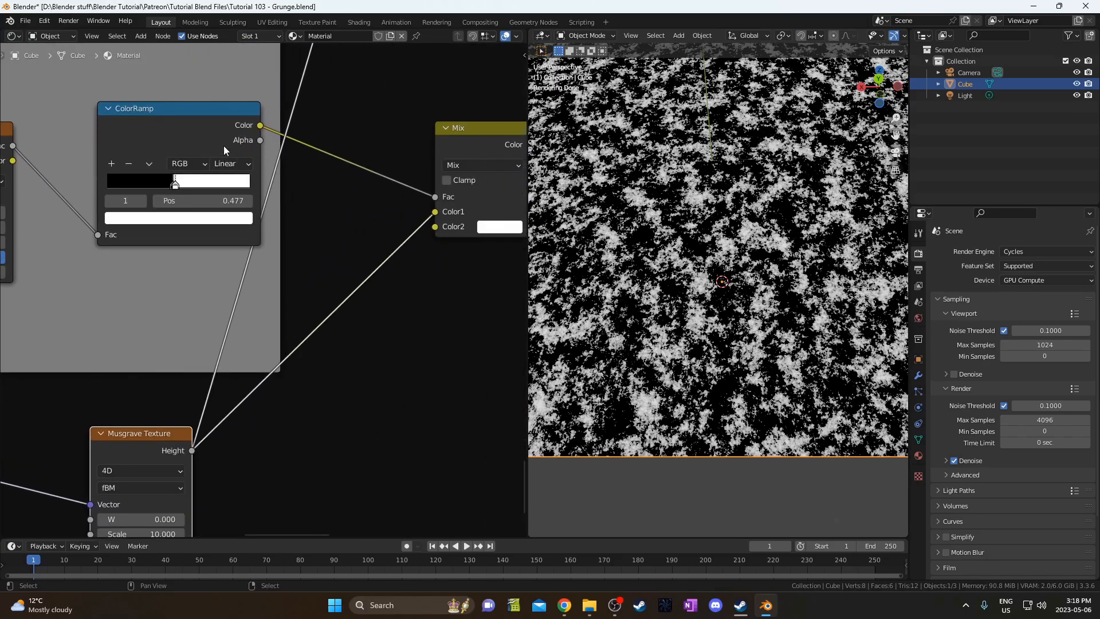
middle_click_drag(403, 204, 309, 233)
left_click(386, 181, "ctrl+shift")
Move the lower ColorRamp's white stop to position 0.755.
middle_click_drag(123, 253, 312, 326)
scroll(248, 320, "up", 1)
scroll(693, 246, "down", 2)
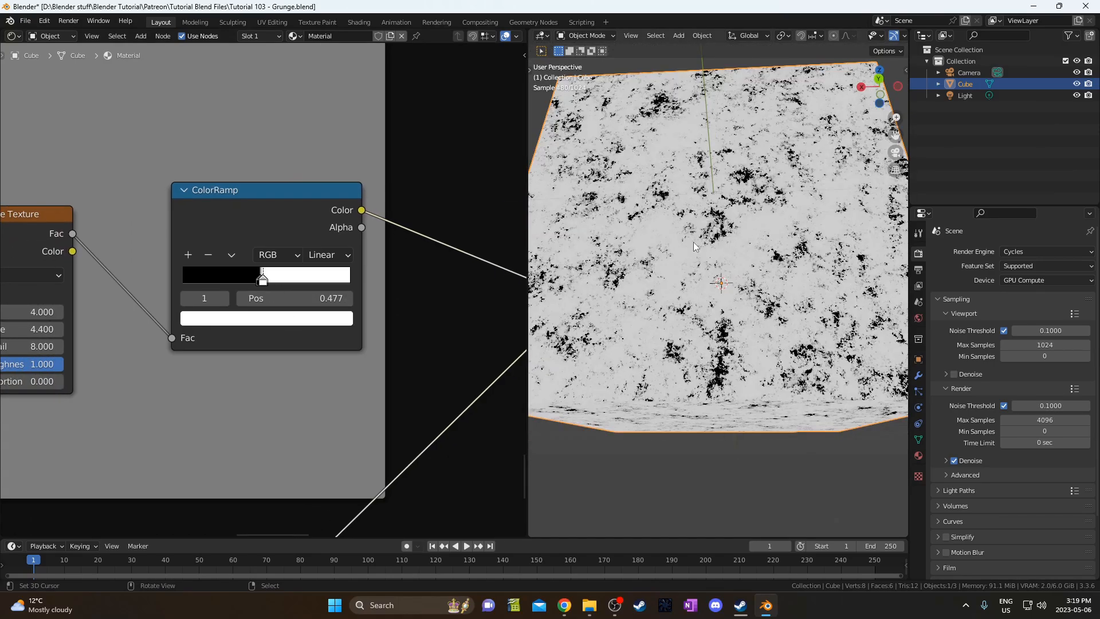
left_click(262, 279)
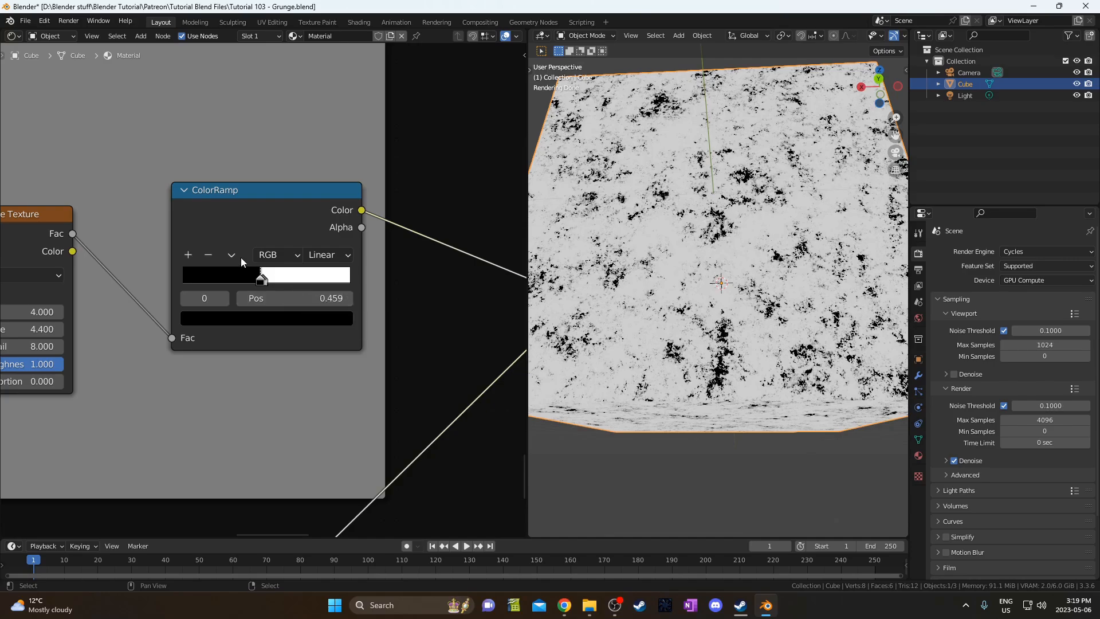
left_click(262, 280)
left_click(303, 298)
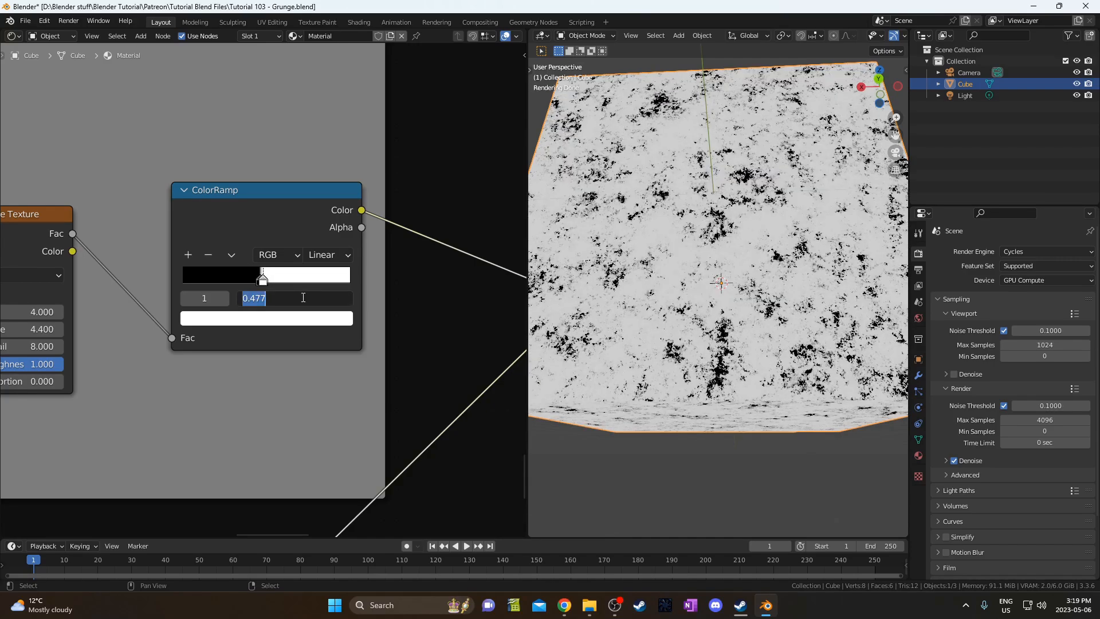
type(".755")
key("Return")
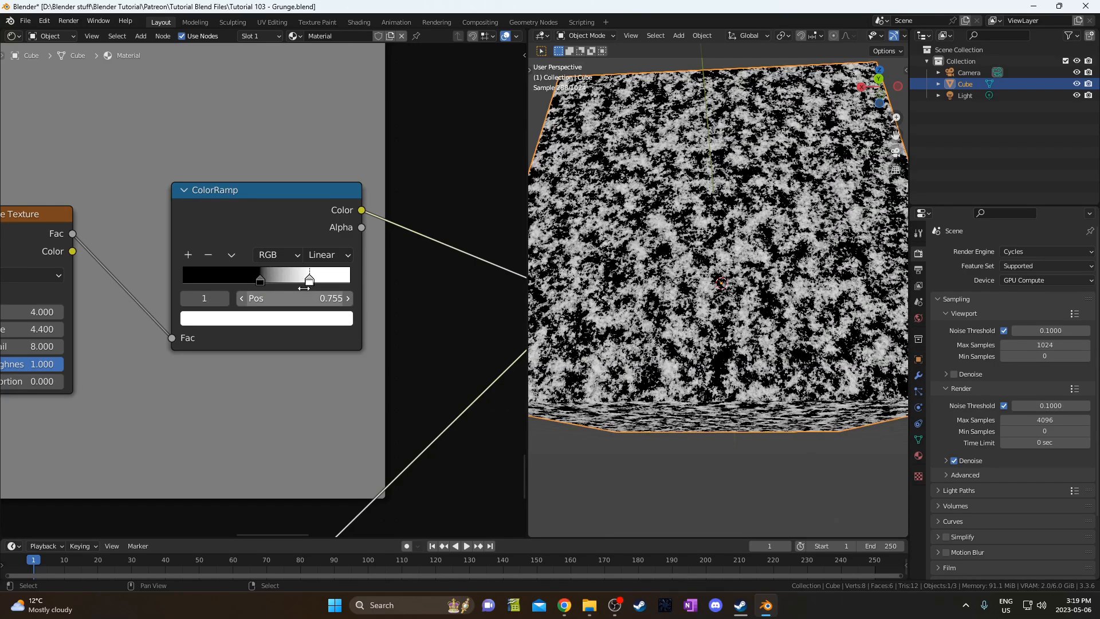
Check the cube from below, then preview the right Mix node's output on it.
scroll(303, 287, "down", 2)
scroll(731, 292, "down", 2)
mouse_move(733, 293)
middle_mouse_down()
mouse_move(740, 230)
mouse_move(734, 302)
middle_mouse_up()
scroll(310, 192, "down", 2)
middle_click_drag(339, 219, 142, 411)
middle_click_drag(115, 295, 324, 310)
left_click(505, 276, "ctrl+shift")
Set the upper ColorRamp's black stop to 0.39 and white stop to 0.468.
scroll(207, 275, "up", 4)
scroll(315, 321, "up", 1)
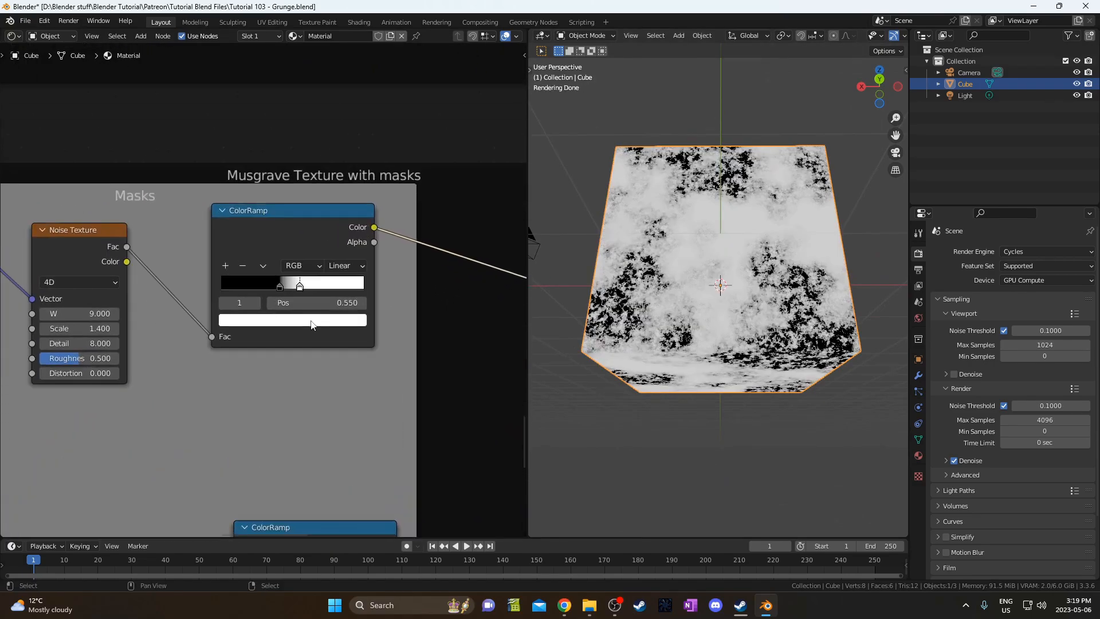
scroll(305, 297, "up", 2)
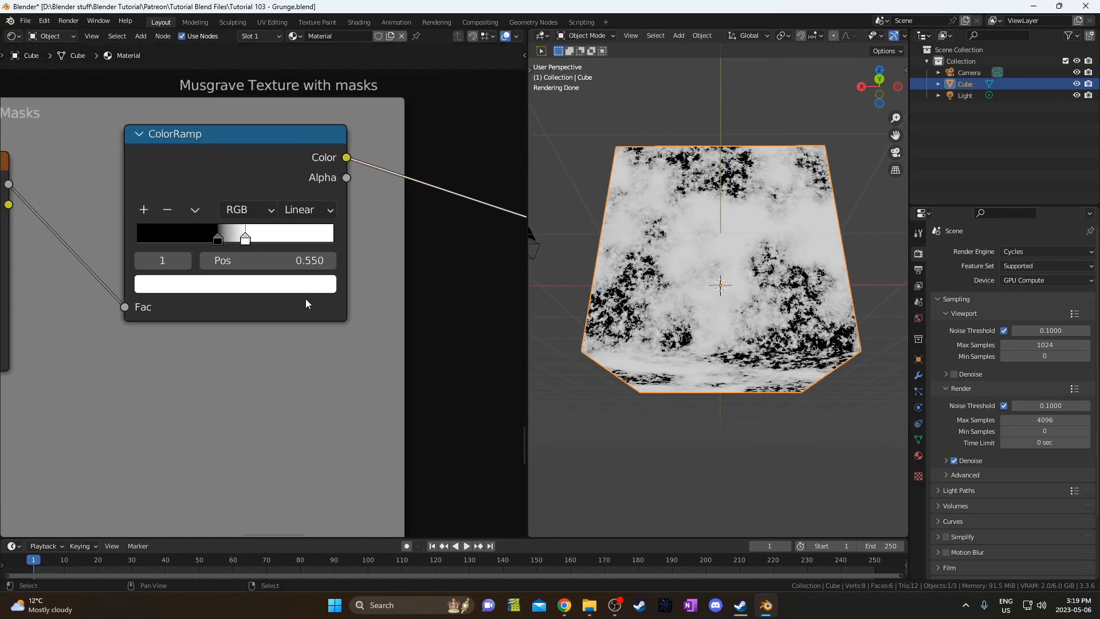
middle_click_drag(305, 297, 364, 328)
left_click(278, 264)
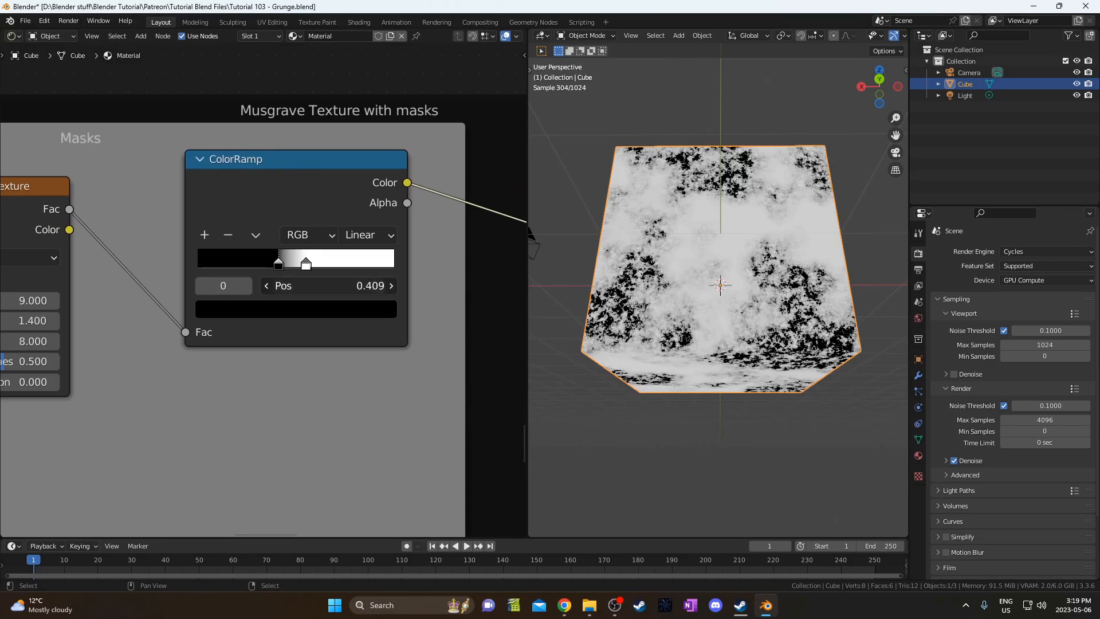
double_click(294, 285)
type(".39")
key("Return")
left_click(305, 265)
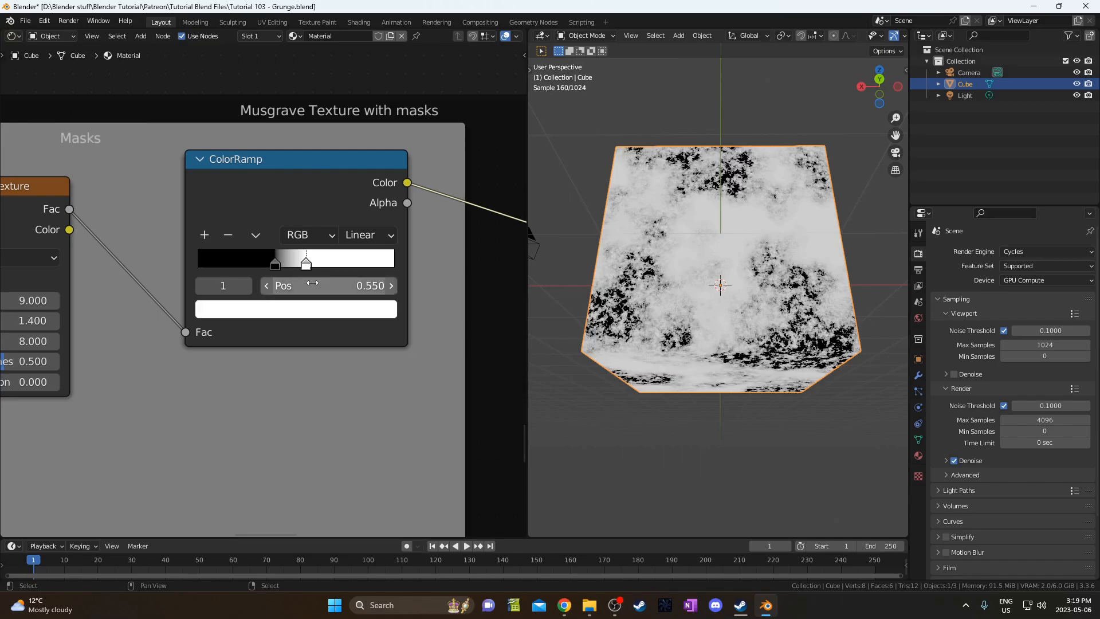
double_click(312, 284)
type(".468")
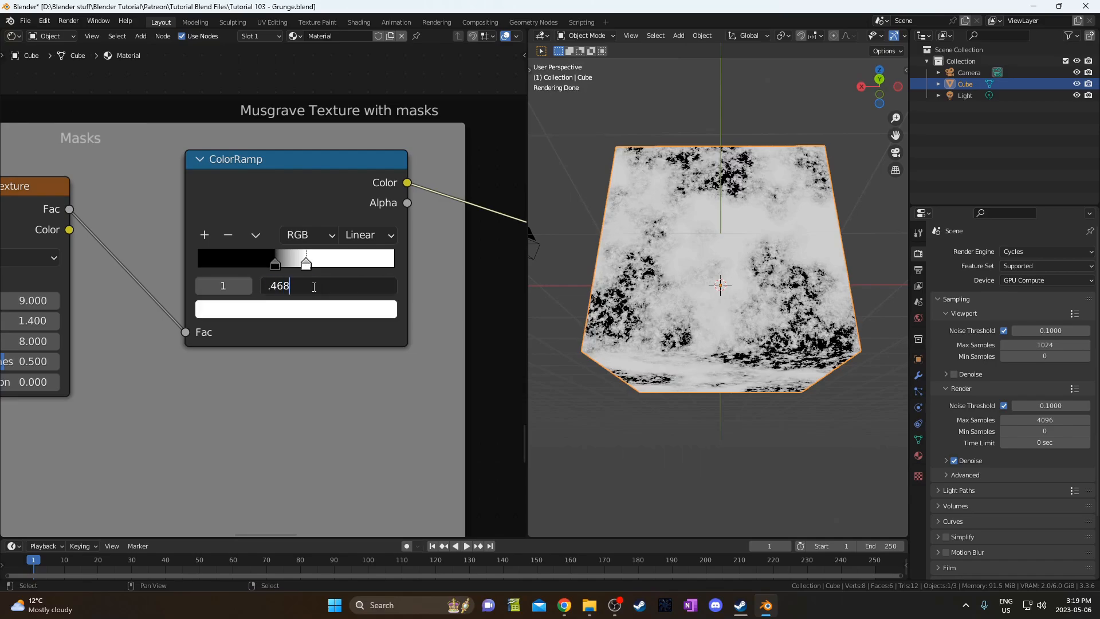
key("Return")
middle_click_drag(674, 337, 751, 386)
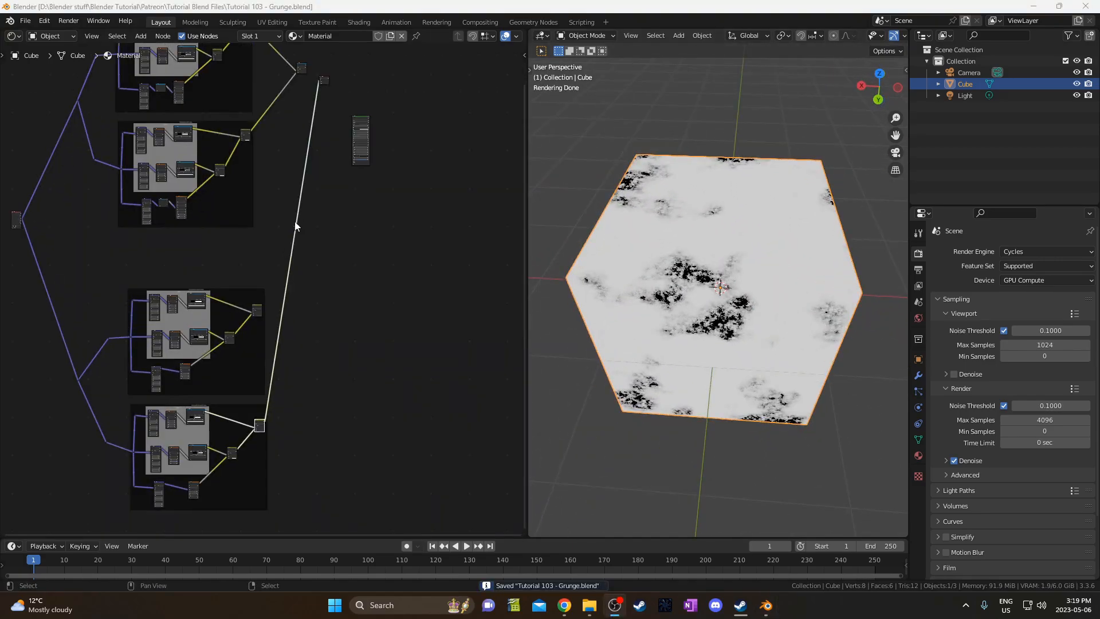
Duplicate the selected node and drop the copy onto the long output link.
middle_click_drag(295, 224, 293, 308)
left_click(300, 150)
key("shift+d")
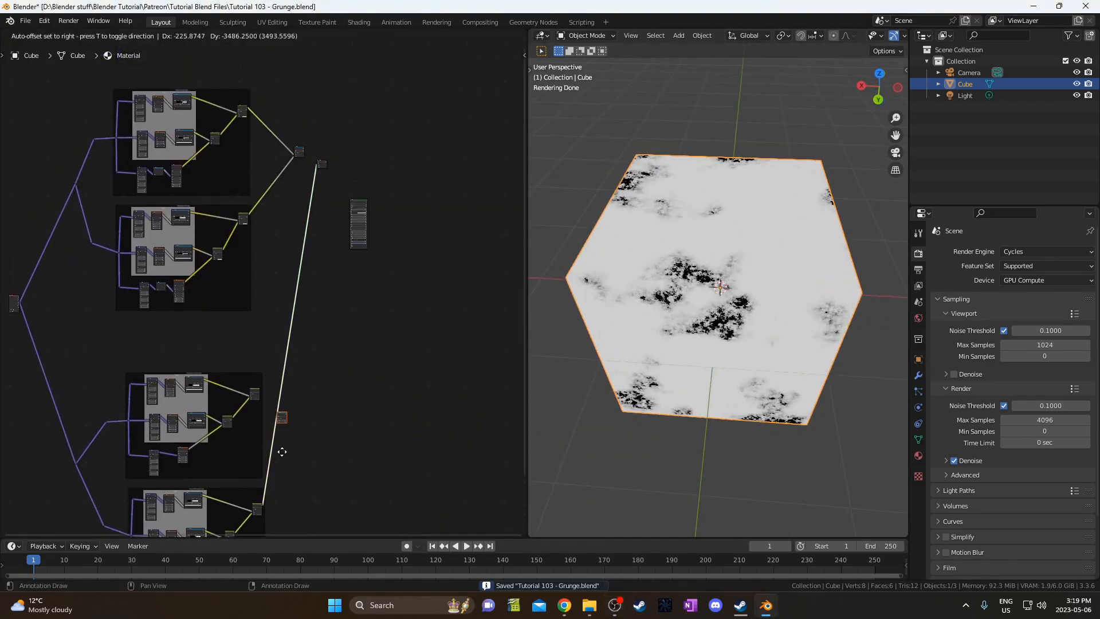
left_click(281, 462)
Move the Multiply node further to the right.
scroll(281, 462, "up", 5)
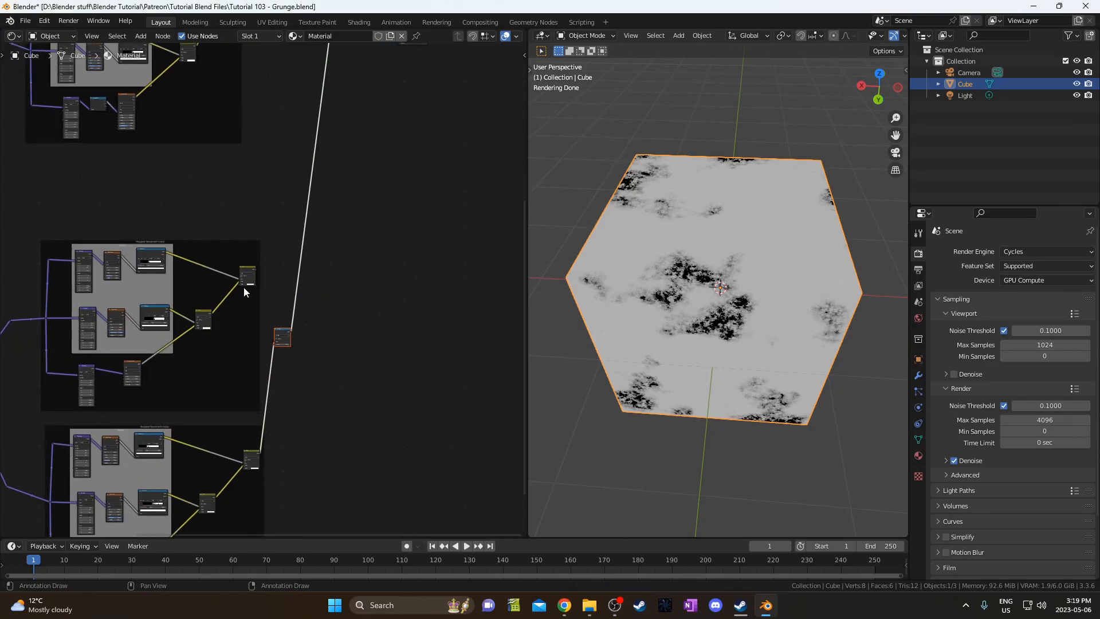
scroll(277, 356, "up", 6)
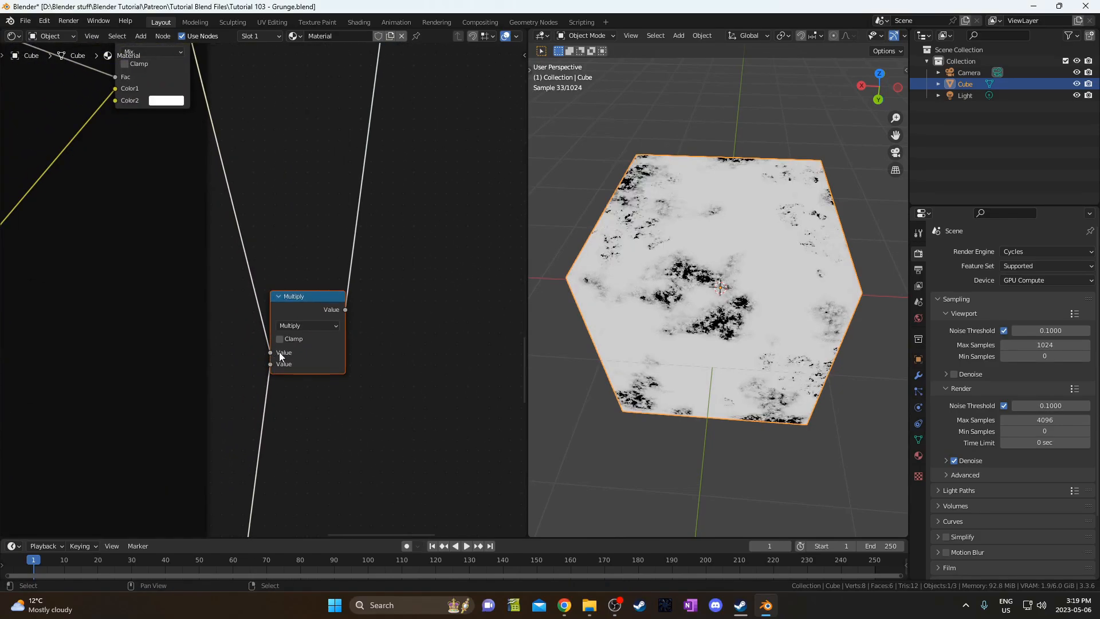
scroll(280, 351, "down", 4)
left_click_drag(280, 252, 346, 352)
key("g")
left_click(410, 361)
middle_click_drag(382, 336, 287, 394)
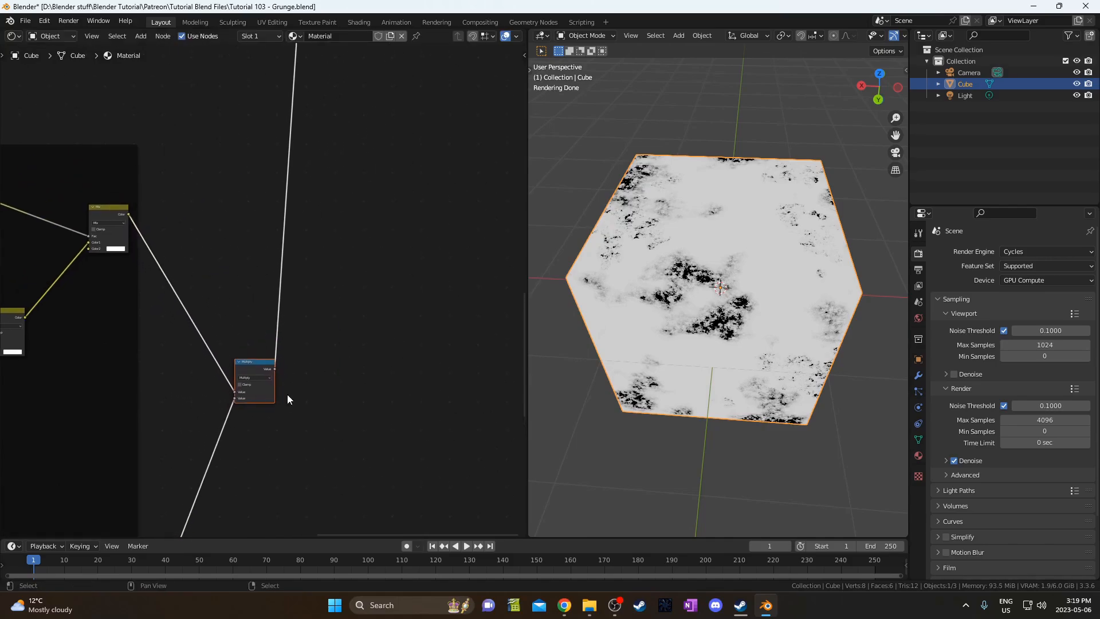
Shift the two selected nodes down-right and move the mix node lower.
scroll(275, 375, "down", 5)
middle_click_drag(309, 238, 287, 308)
scroll(287, 308, "down", 4)
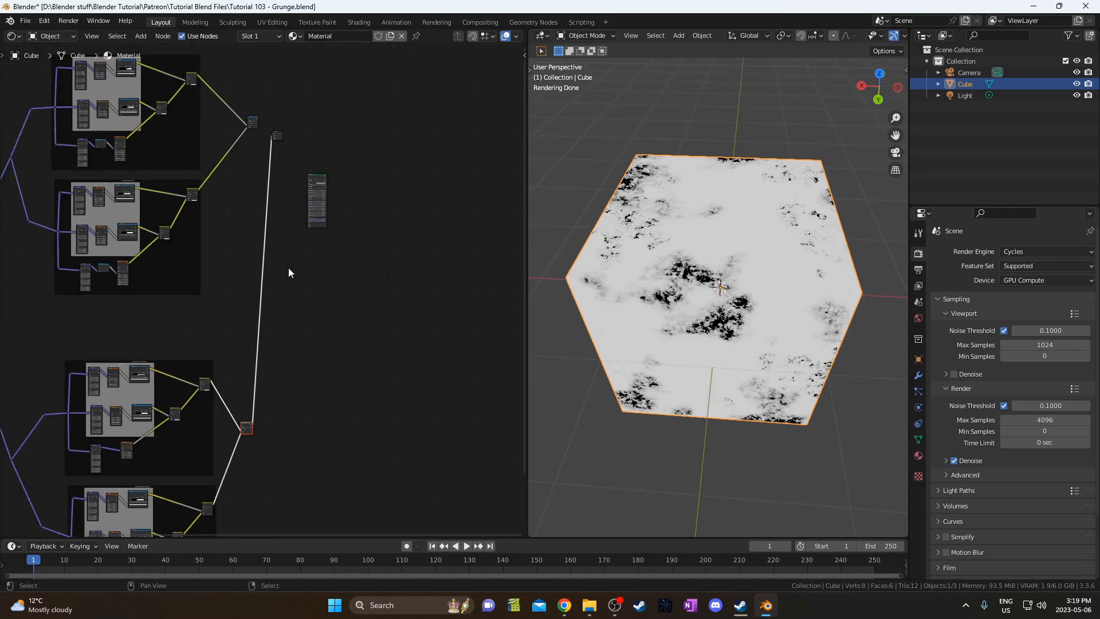
key("g")
left_click(345, 303)
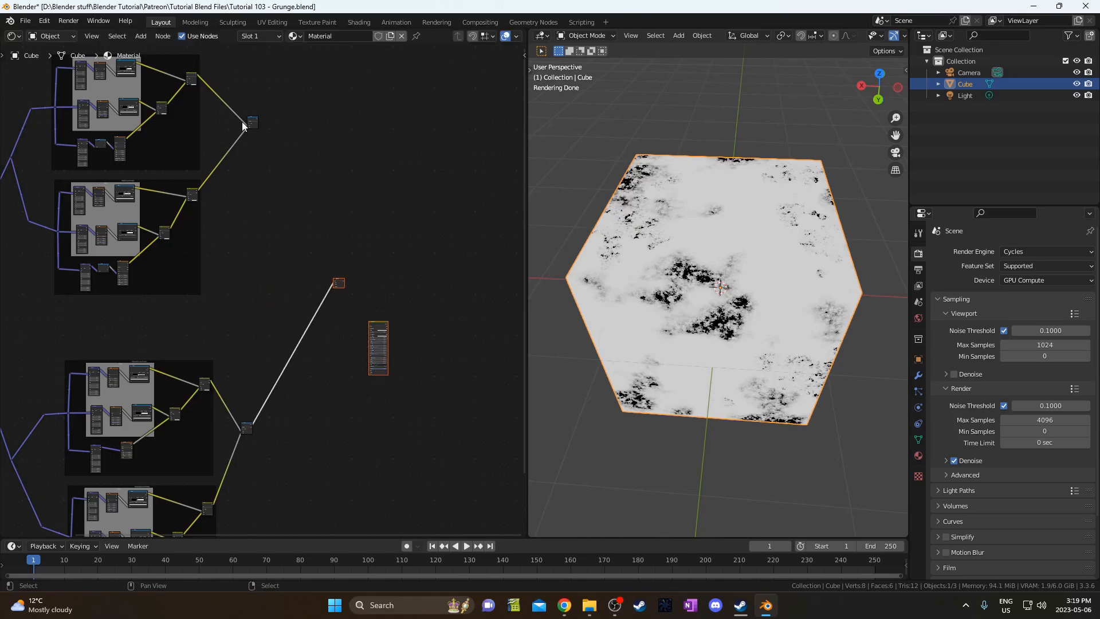
left_click_drag(244, 108, 260, 171)
key("g")
left_click(257, 241)
Add a duplicate Mix node fed by both branch Mix outputs and preview it.
key("shift+d")
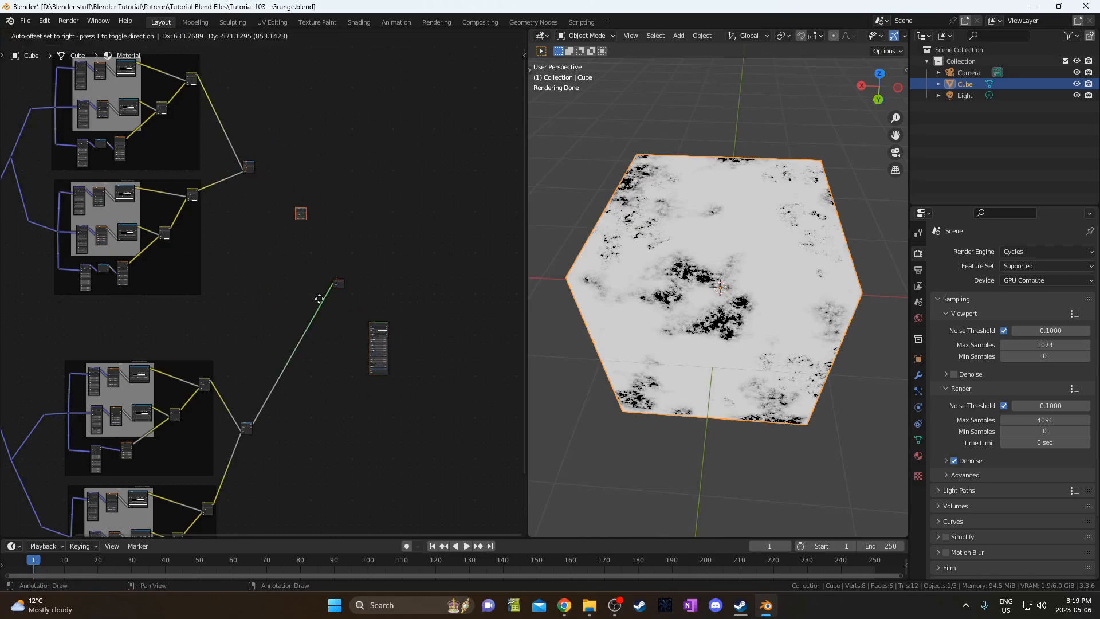
left_click(312, 291)
right_click_drag(247, 163, 304, 218, "alt")
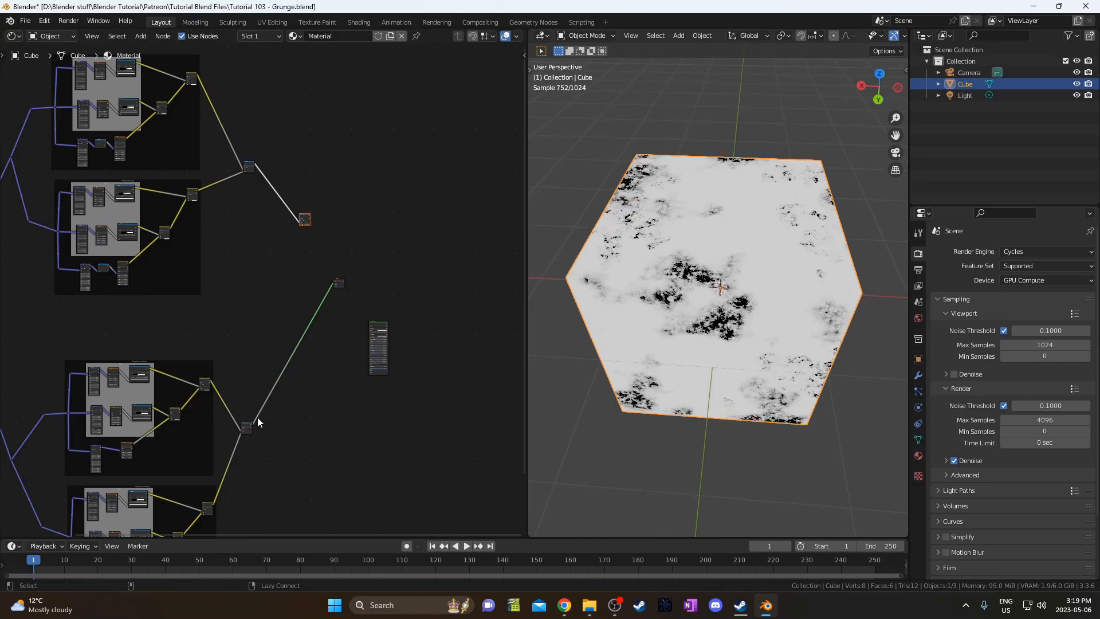
right_click_drag(285, 346, 308, 216, "alt")
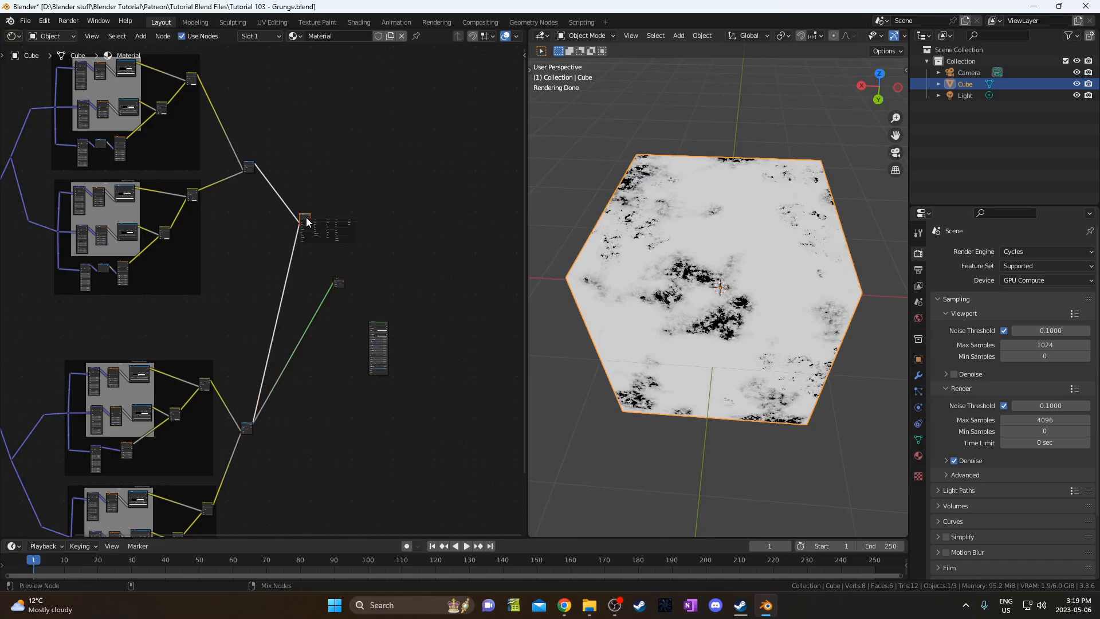
left_click(307, 217, "ctrl+shift")
Move the Mix and Material Output nodes down to make room.
scroll(512, 343, "up", 2)
scroll(688, 326, "up", 2)
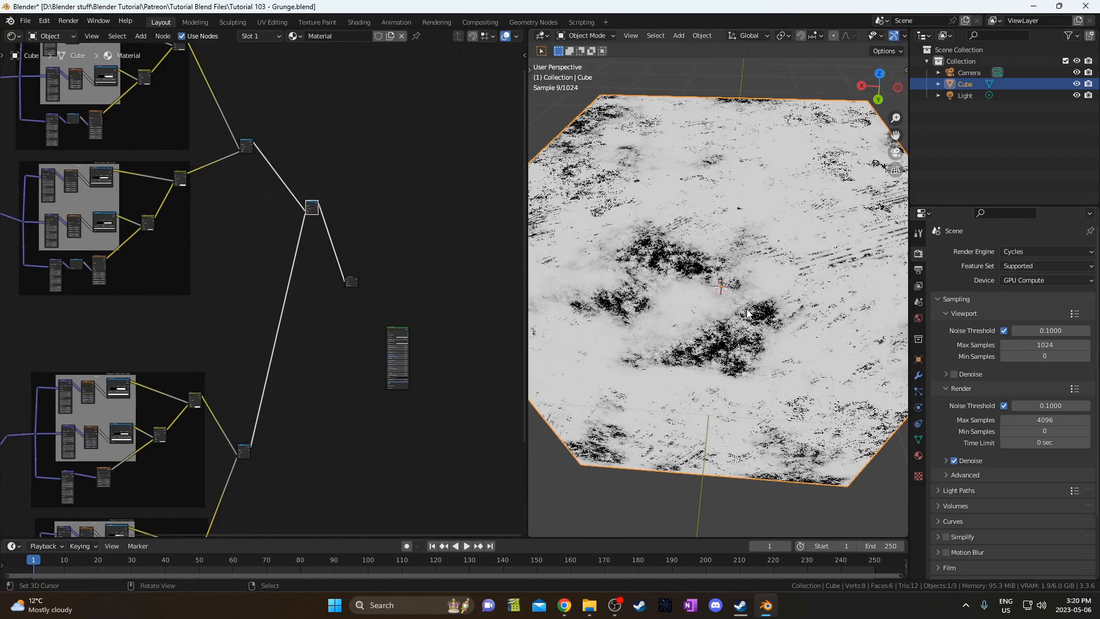
middle_click_drag(748, 316, 749, 346)
middle_click_drag(358, 305, 306, 268)
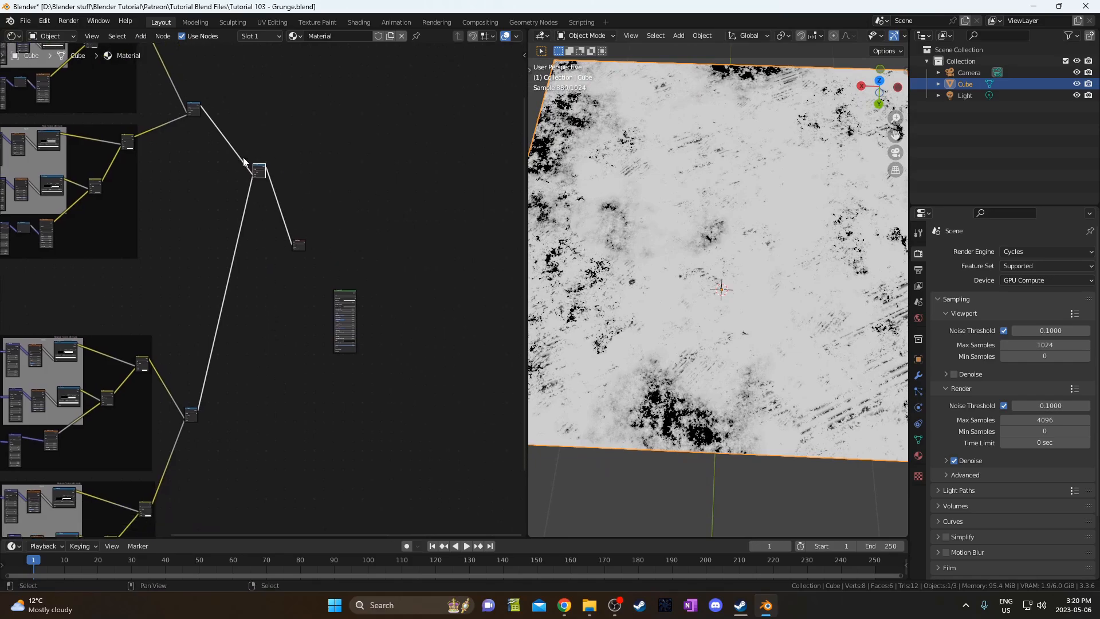
left_click_drag(247, 130, 314, 264)
key("g")
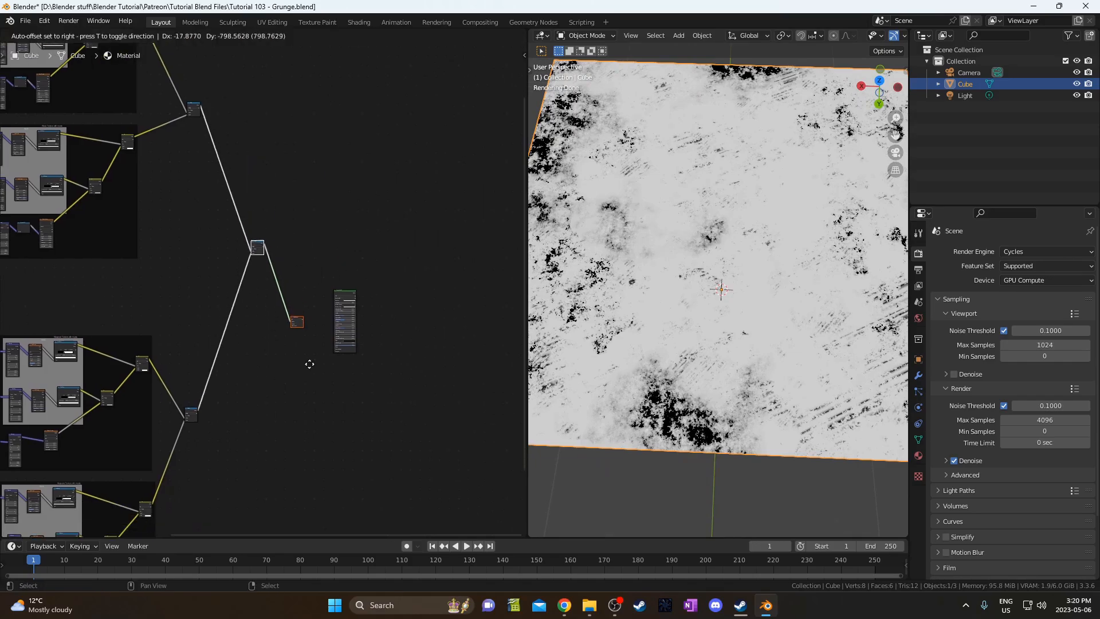
left_click(310, 365)
Insert the Principled BSDF between the combined Mix and the Material Output.
middle_click_drag(687, 306, 717, 190)
scroll(318, 339, "up", 4)
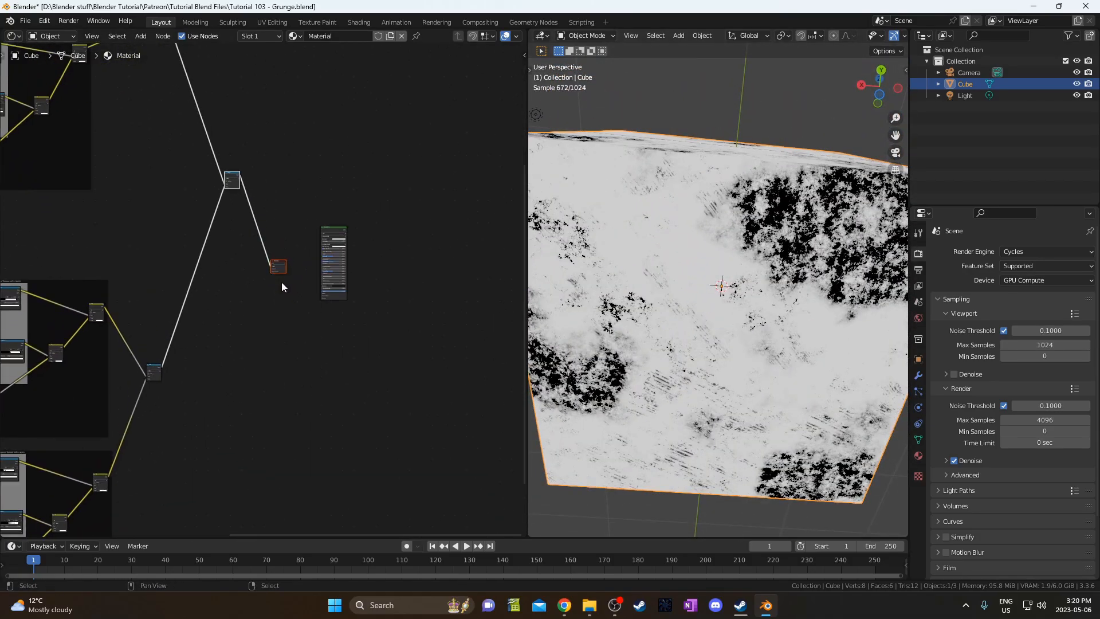
left_click(372, 208)
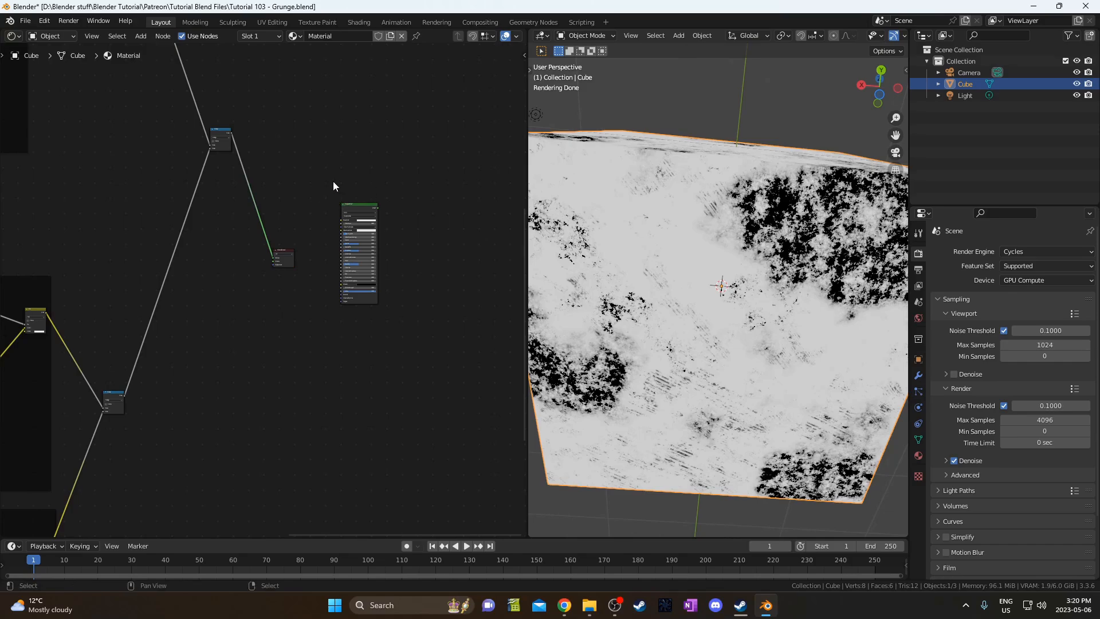
left_click_drag(345, 222, 268, 179)
scroll(321, 307, "up", 2)
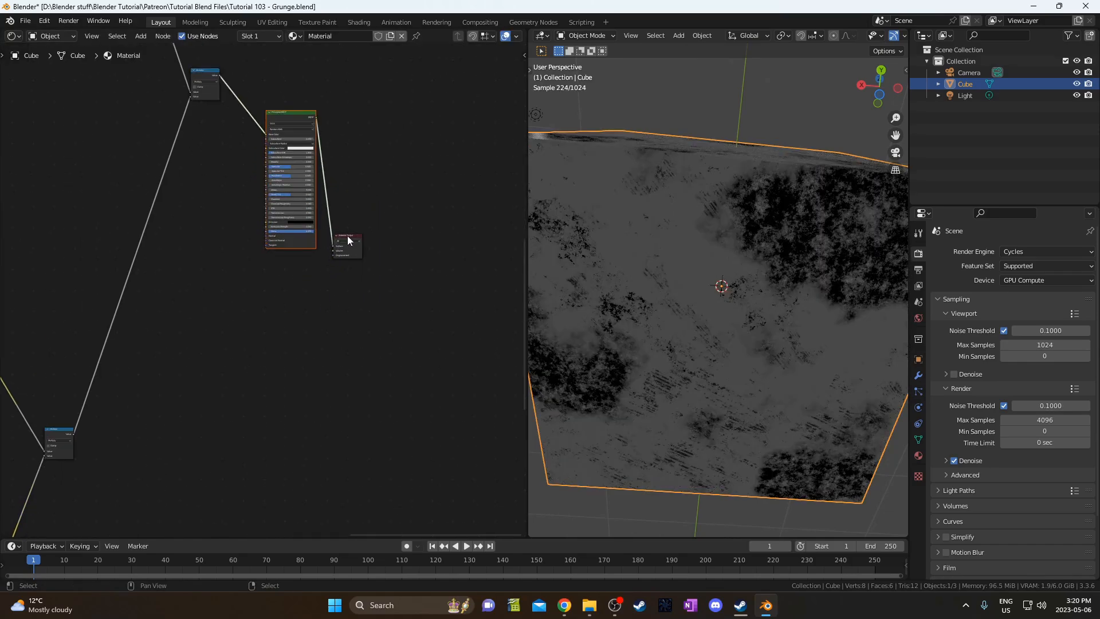
scroll(347, 235, "down", 3)
middle_click_drag(347, 235, 347, 336)
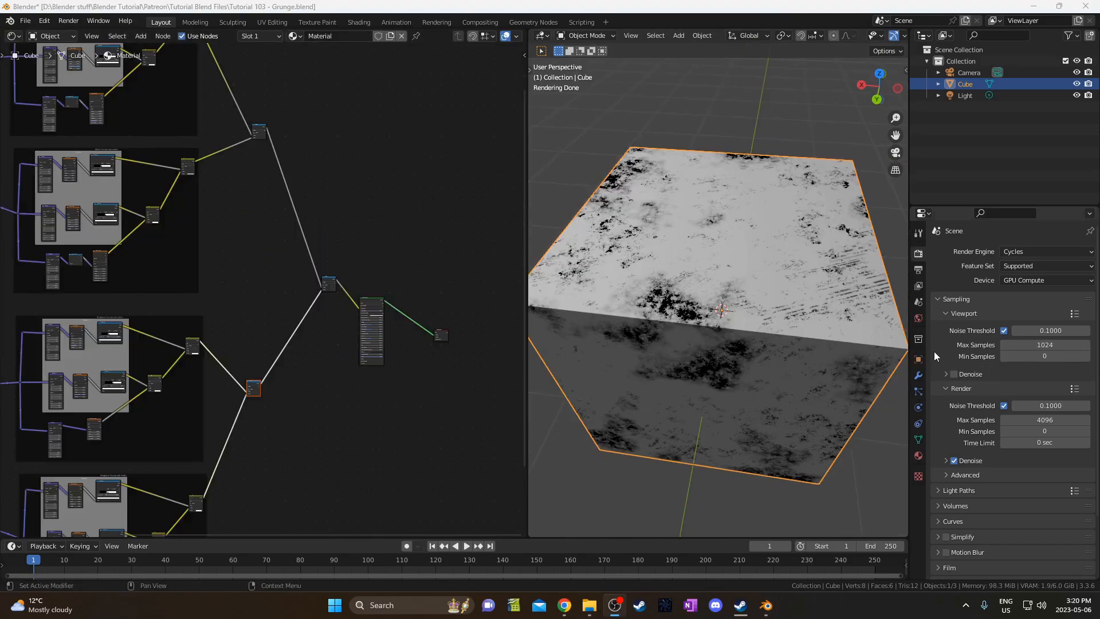
Set the World color to an Environment Texture using HDRIHaven's cayley_interior_1k.hdr.
left_click(918, 319)
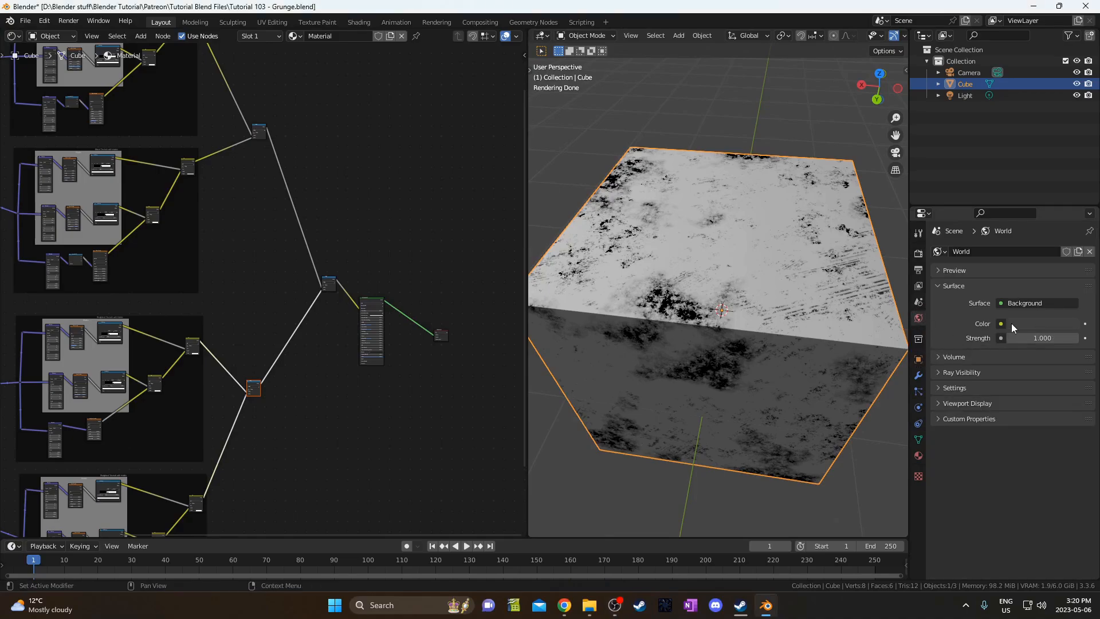
left_click(1001, 324)
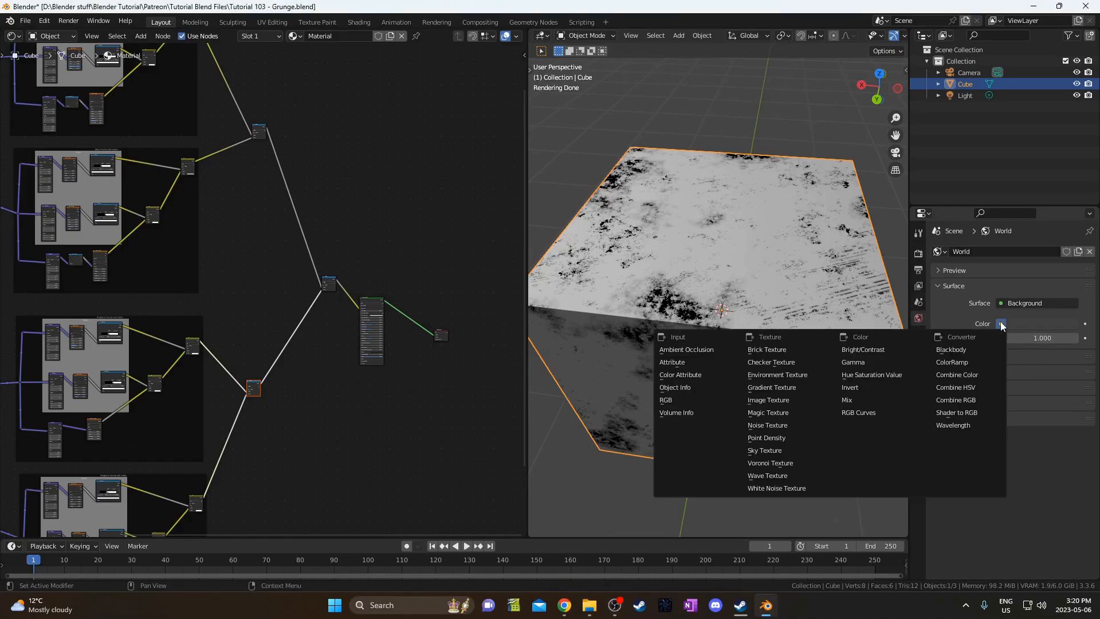
left_click(765, 376)
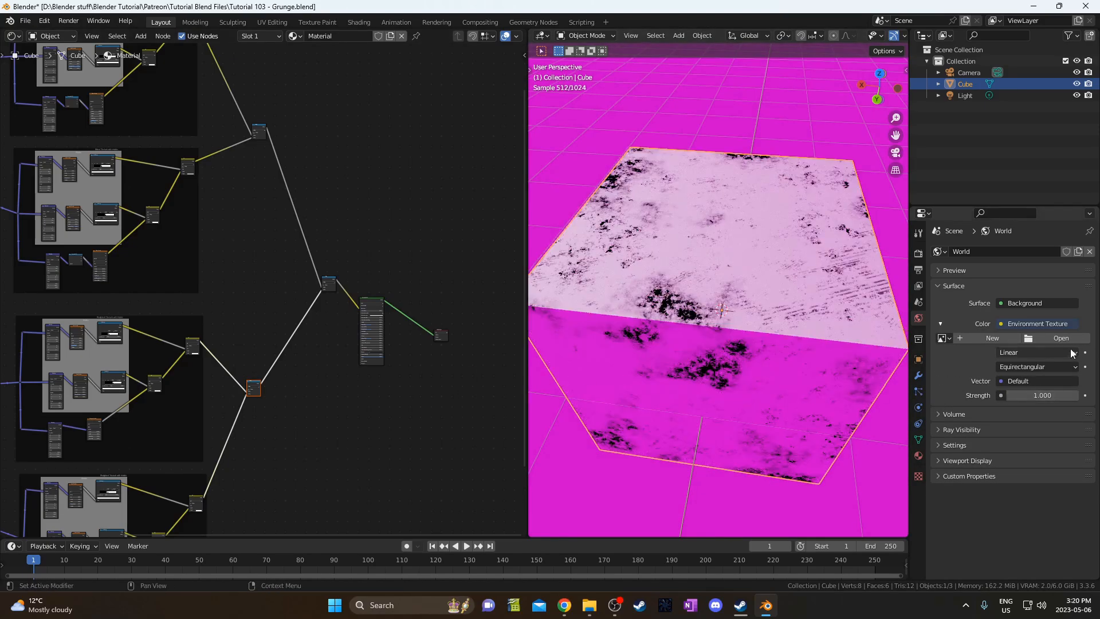
left_click(1063, 339)
left_click(38, 355)
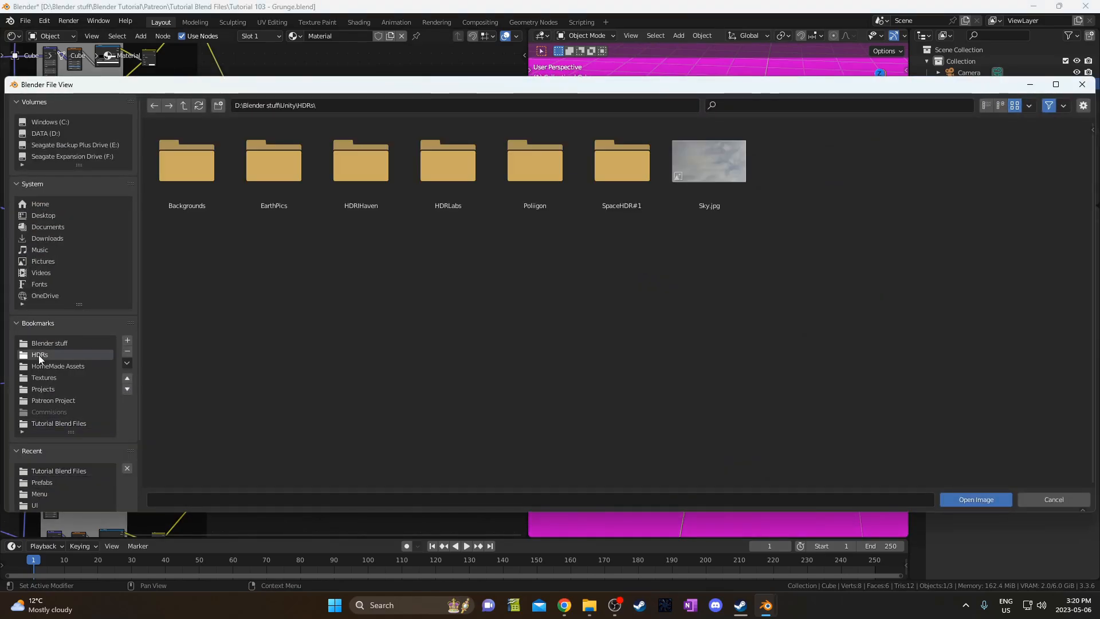
double_click(372, 177)
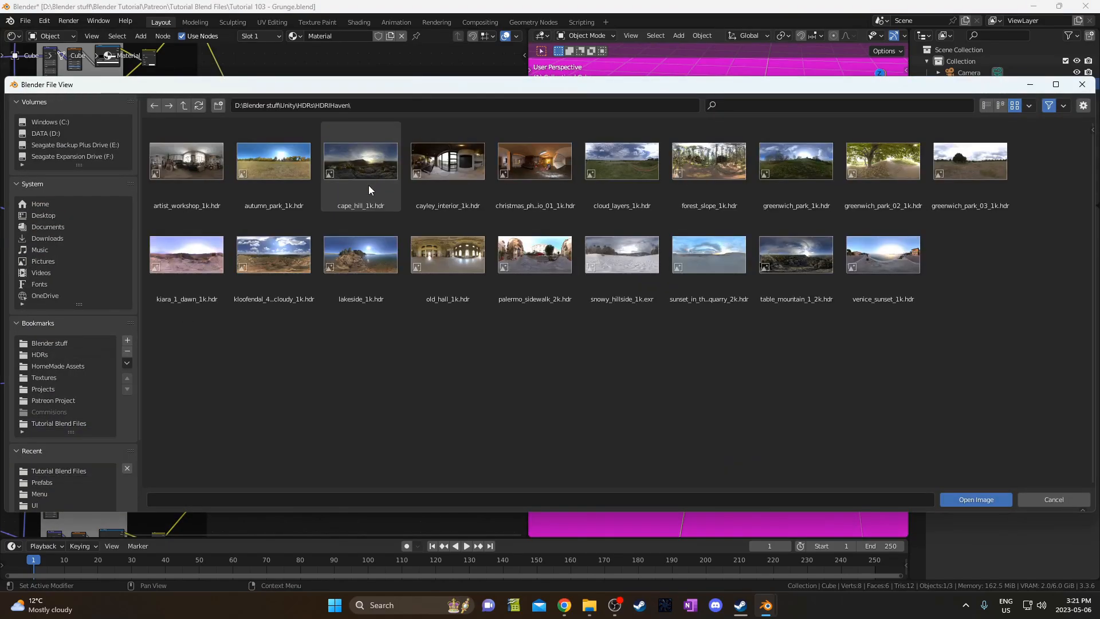
double_click(432, 172)
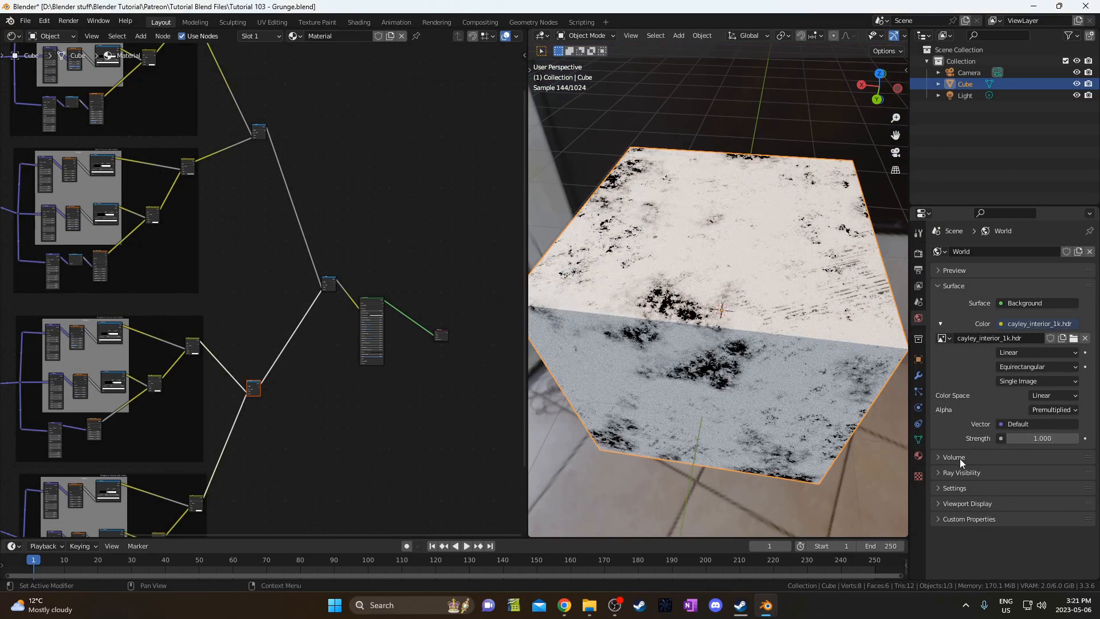
Hide the world from the camera under Ray Visibility so the backdrop renders black.
left_click(960, 458)
left_click(955, 494)
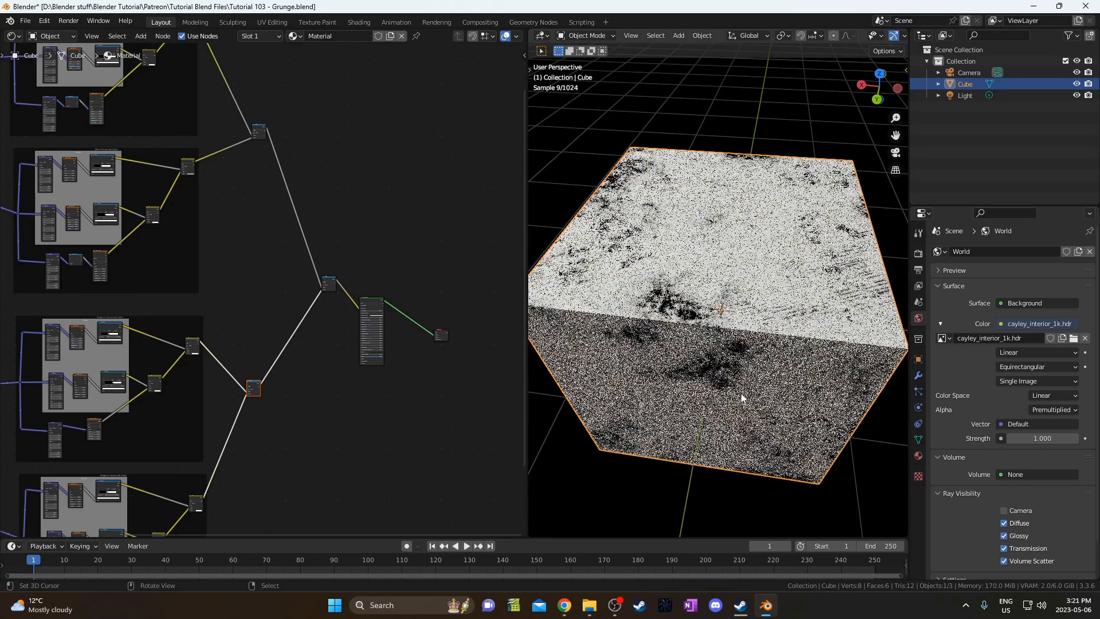
scroll(720, 352, "down", 3)
middle_click_drag(698, 285, 712, 167)
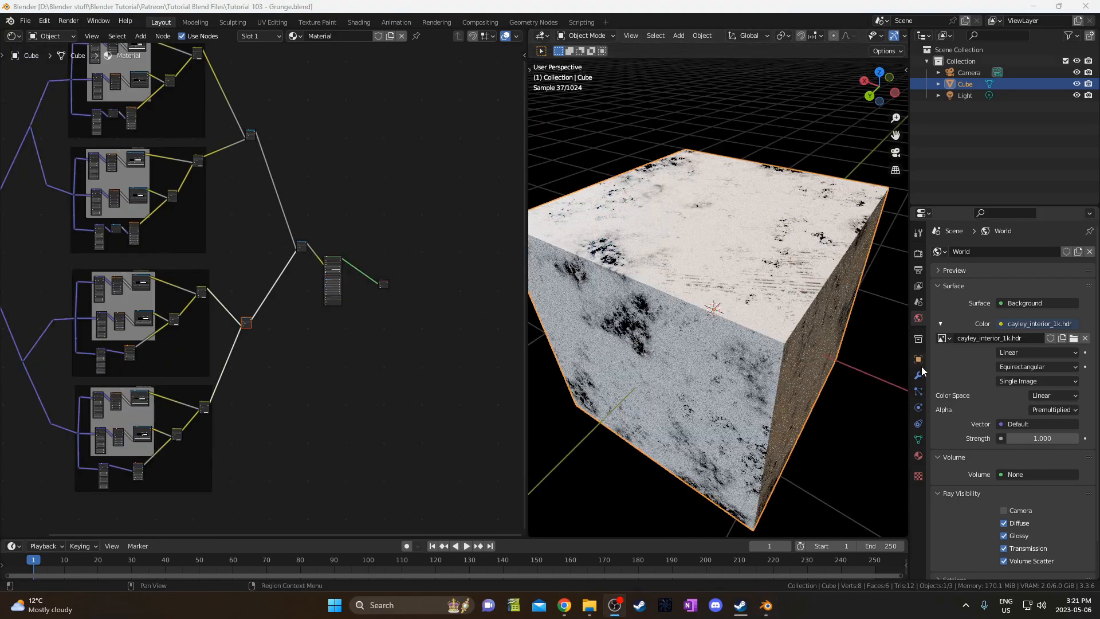
left_click(921, 377)
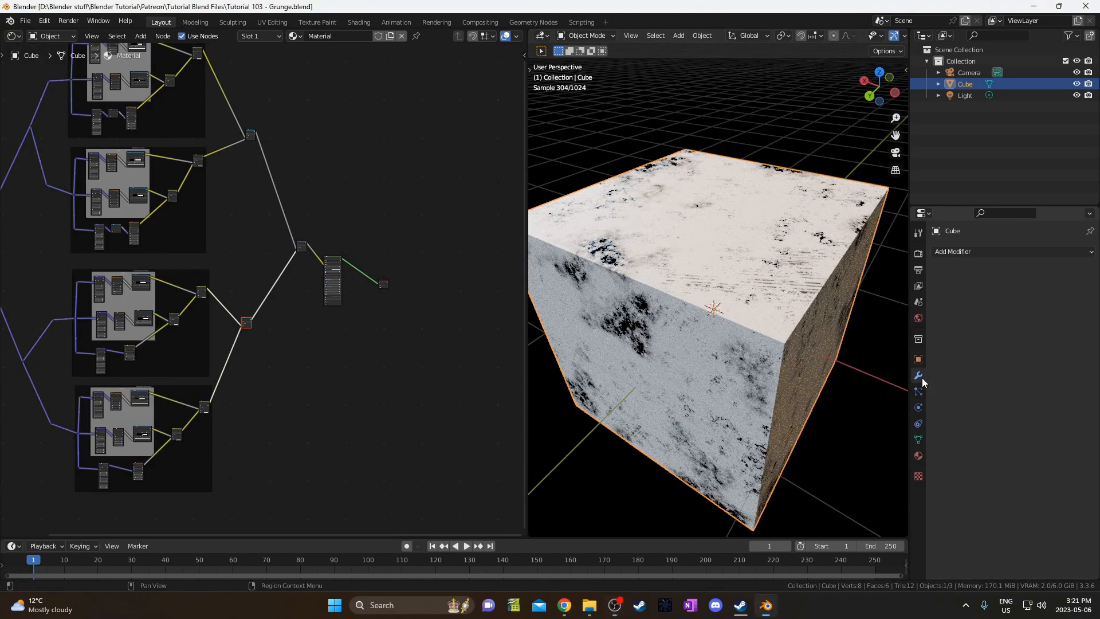
Add a Bevel modifier with Amount 0.01 m and 3 segments.
left_click(986, 252)
left_click(847, 299)
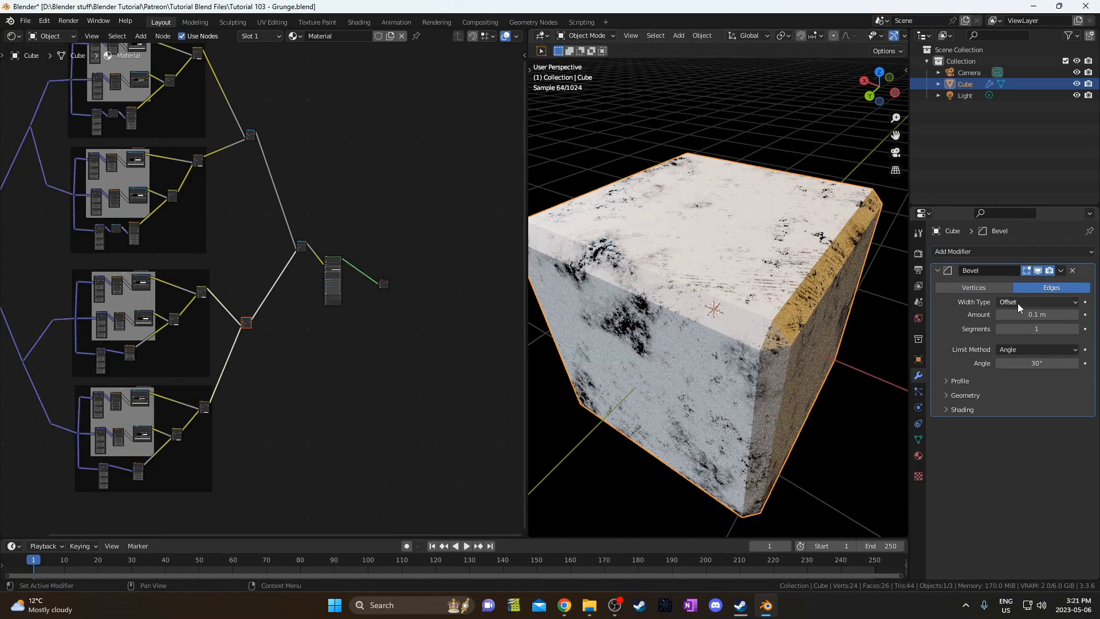
left_click(1033, 315)
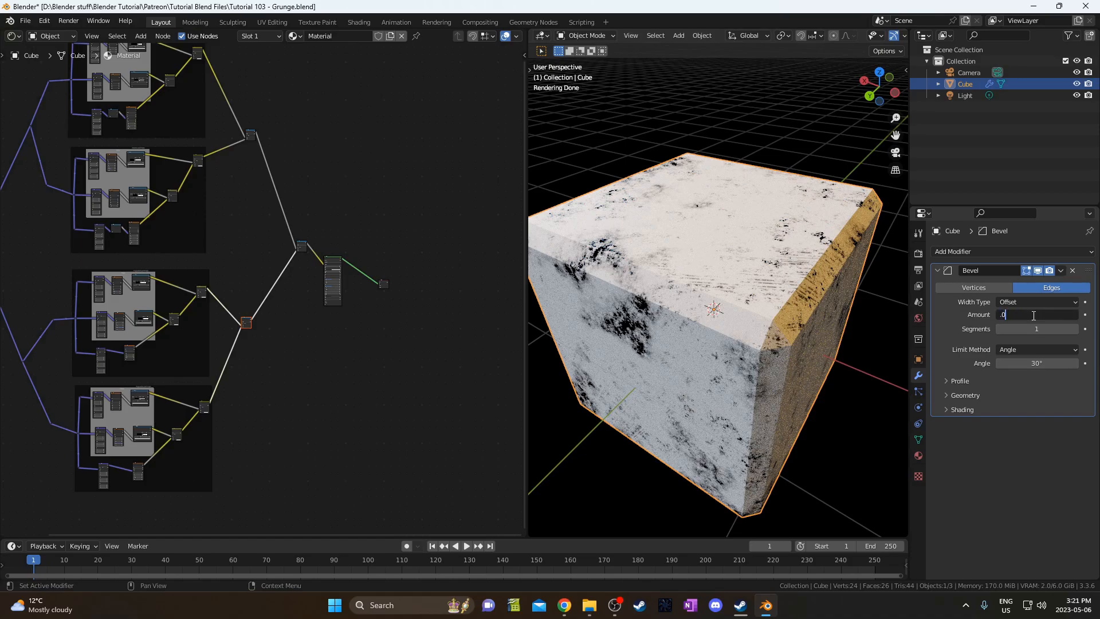
type(".01")
key("Tab")
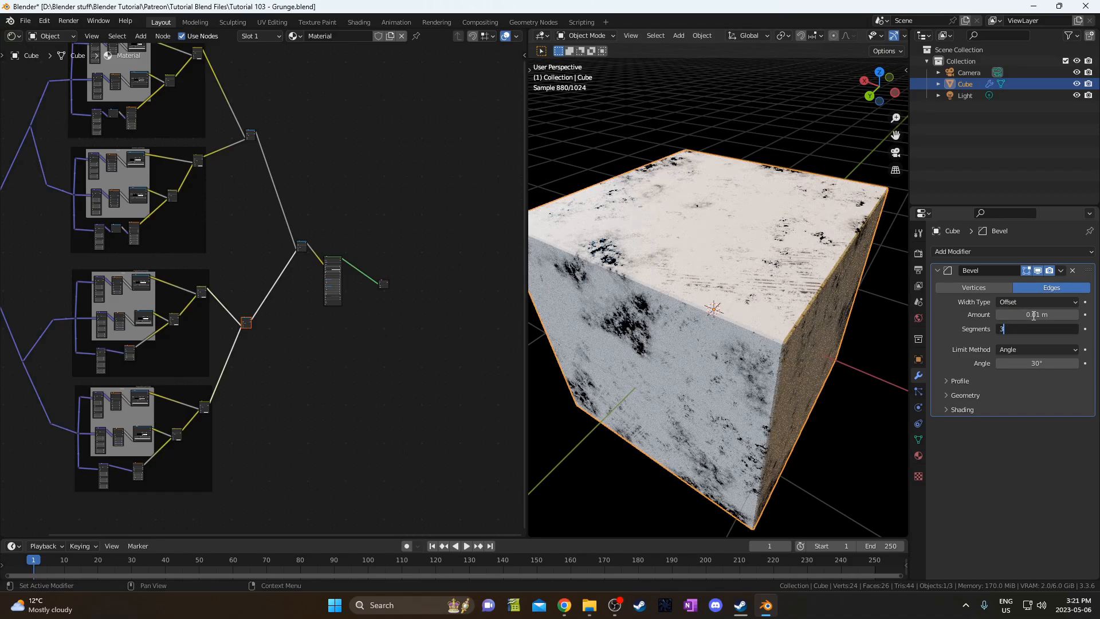
key("Return")
Apply Shade Smooth to the cube from its context menu.
middle_click_drag(877, 448, 900, 458)
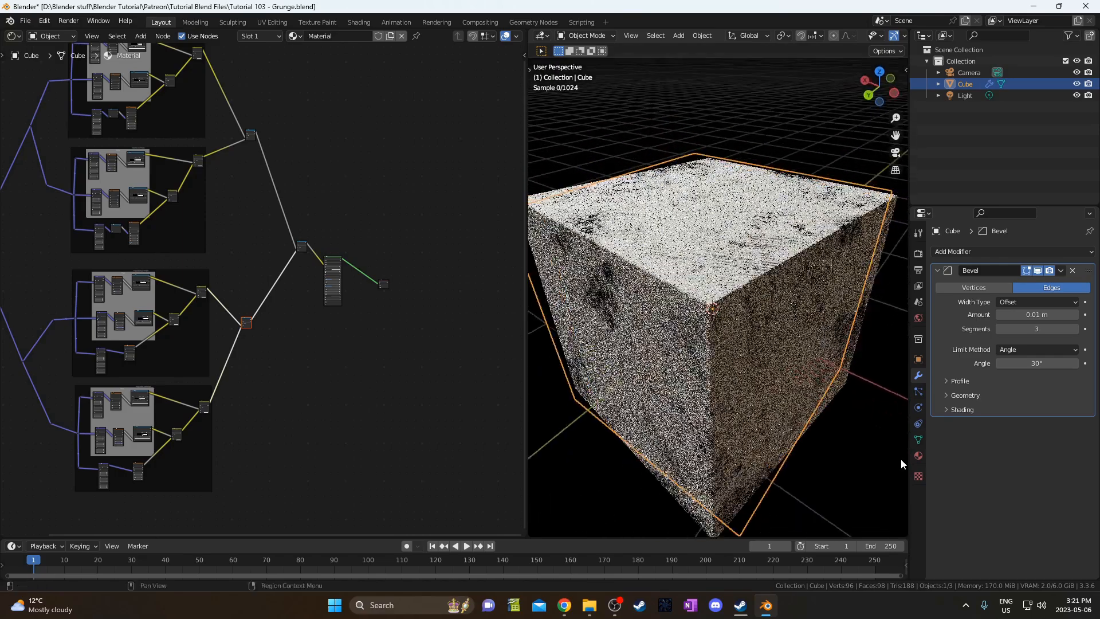
right_click(758, 362)
left_click(758, 362)
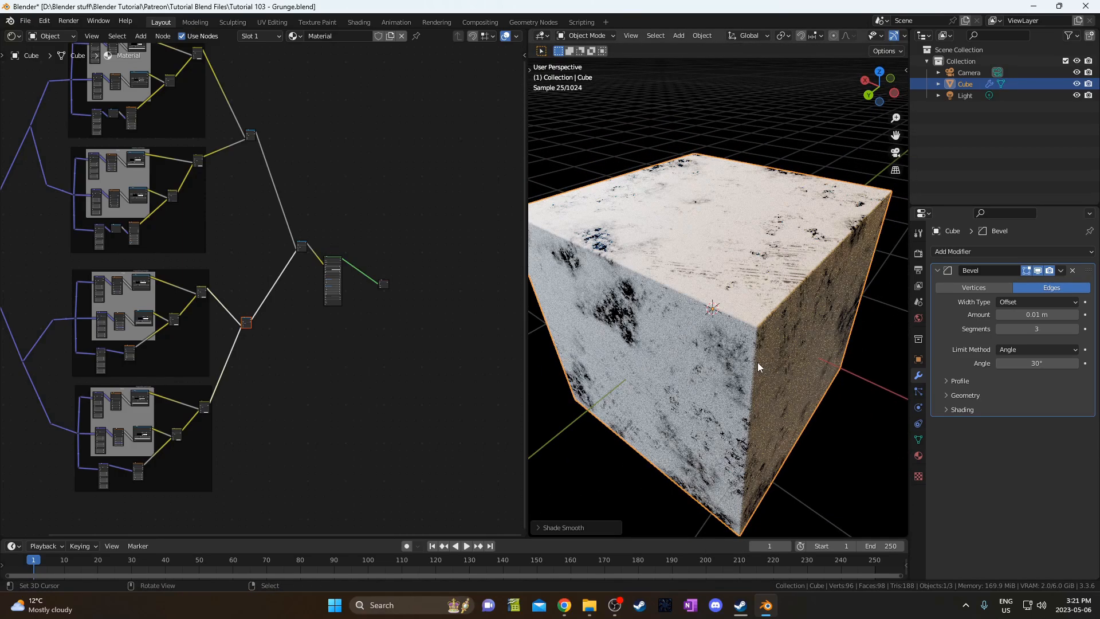
right_click(755, 370)
left_click(753, 376)
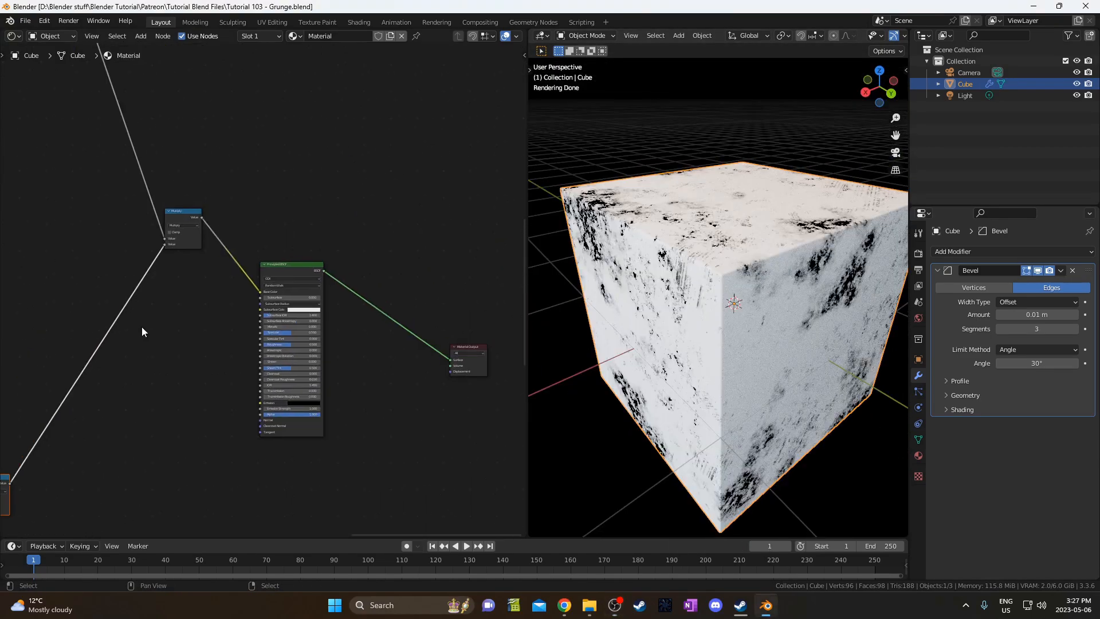
Move the Principled BSDF node up and to the right.
left_click_drag(224, 208, 307, 316)
key("g")
left_click(407, 199)
middle_click_drag(301, 263, 280, 325)
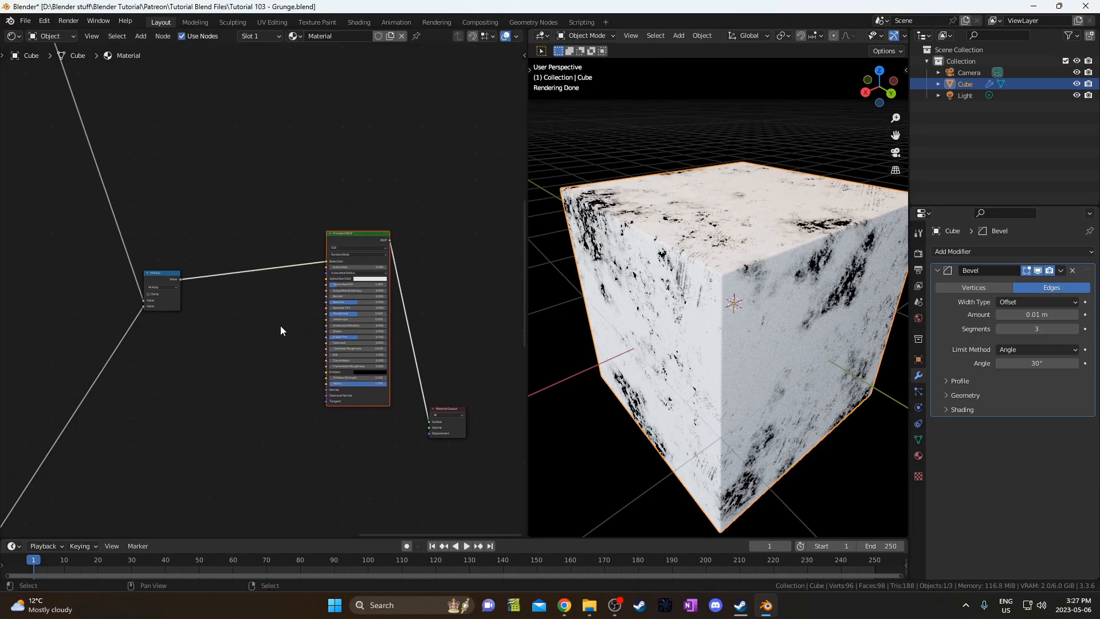
key("shift+a")
left_click(280, 326)
Add a ColorRamp onto the link and duplicate it into three stacked ColorRamps.
type("ck")
key("BackSpace")
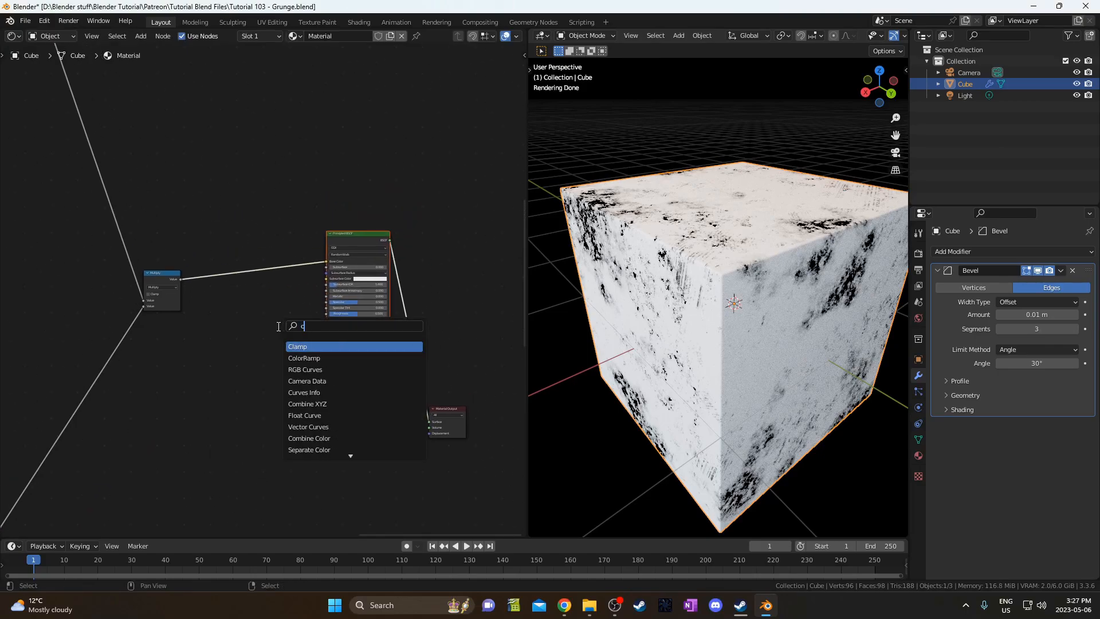
type("u")
key("BackSpace")
type("o")
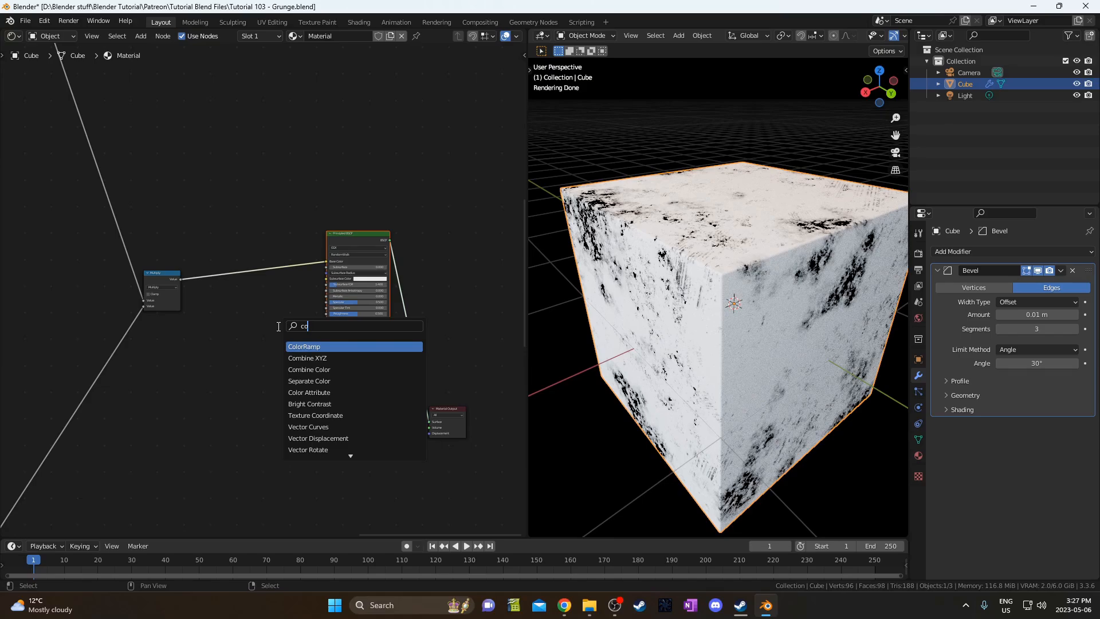
key("Return")
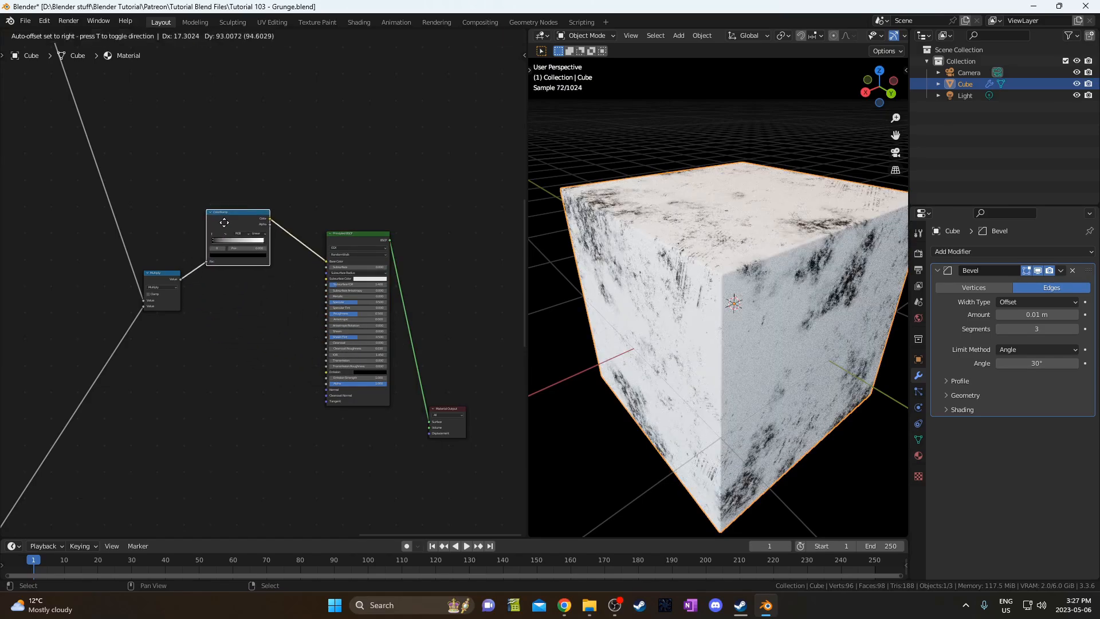
left_click(231, 321)
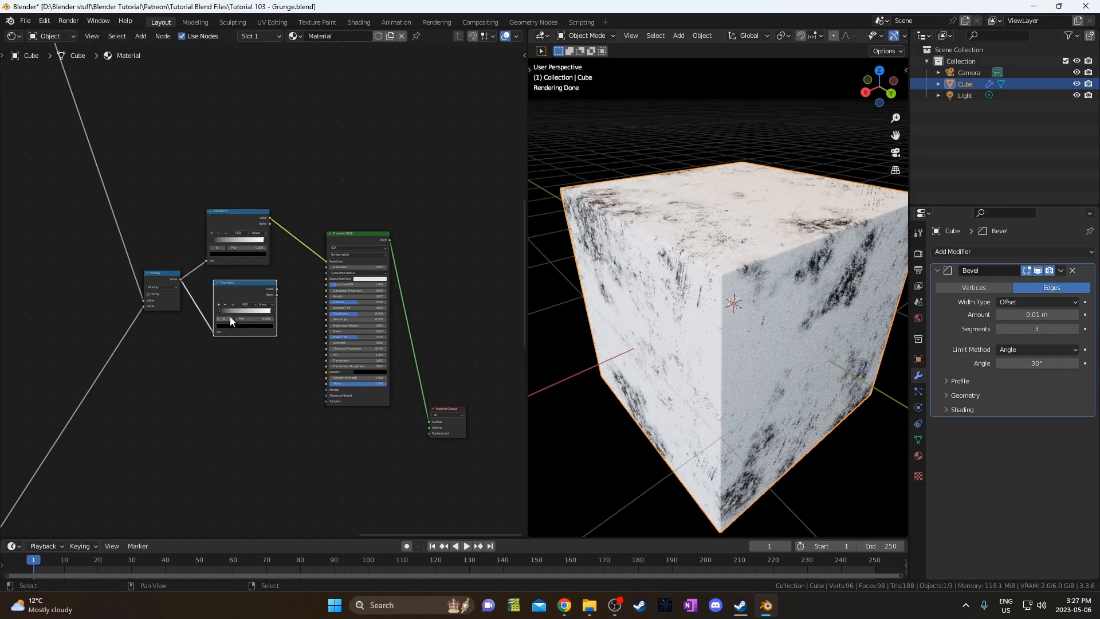
key("ctrl+shift+d")
left_click(228, 416)
Move the Multiply node down-left and frame the ColorRamps and shader nodes.
middle_click_drag(251, 351, 248, 352)
left_click_drag(134, 238, 150, 331)
key("g")
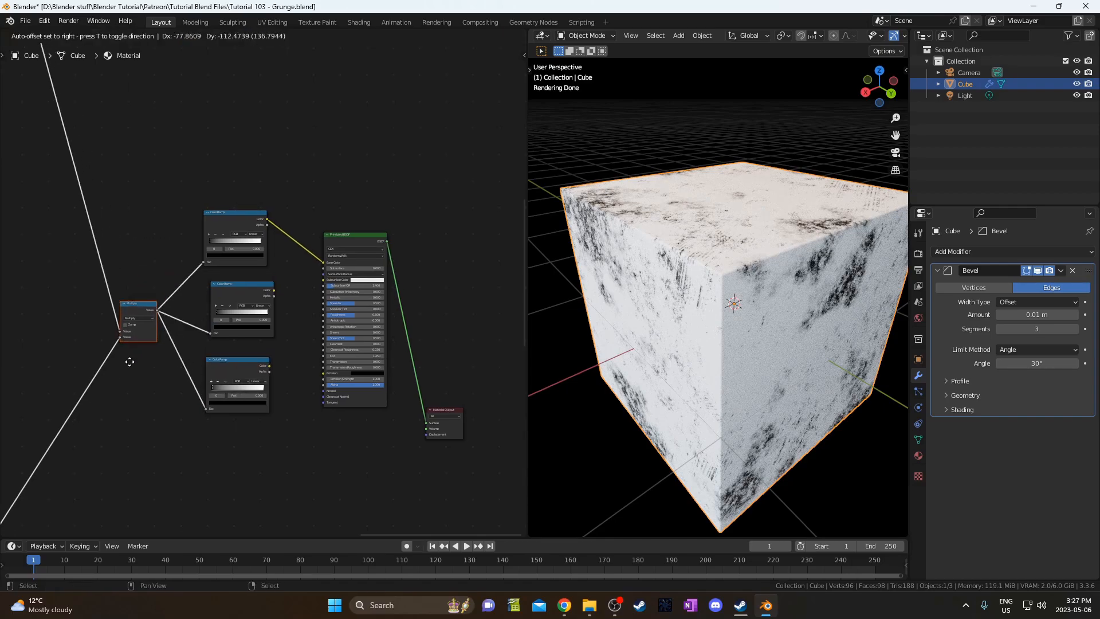
left_click(123, 356)
scroll(149, 295, "up", 2)
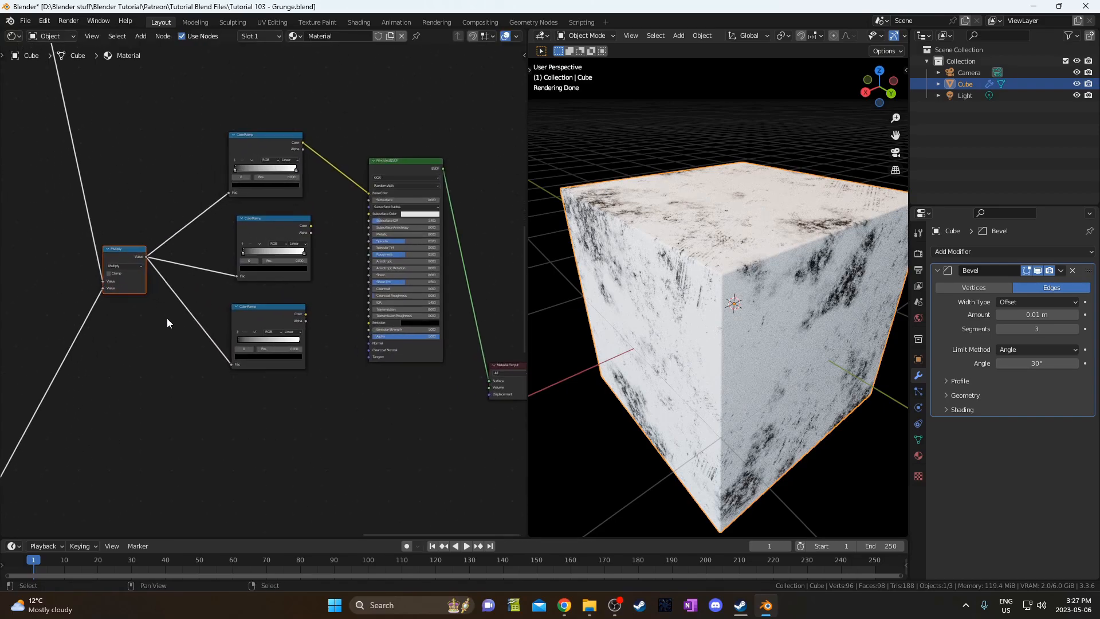
scroll(167, 318, "up", 1)
middle_click_drag(168, 319, 182, 325)
scroll(348, 183, "up", 2)
middle_click_drag(236, 184, 218, 201)
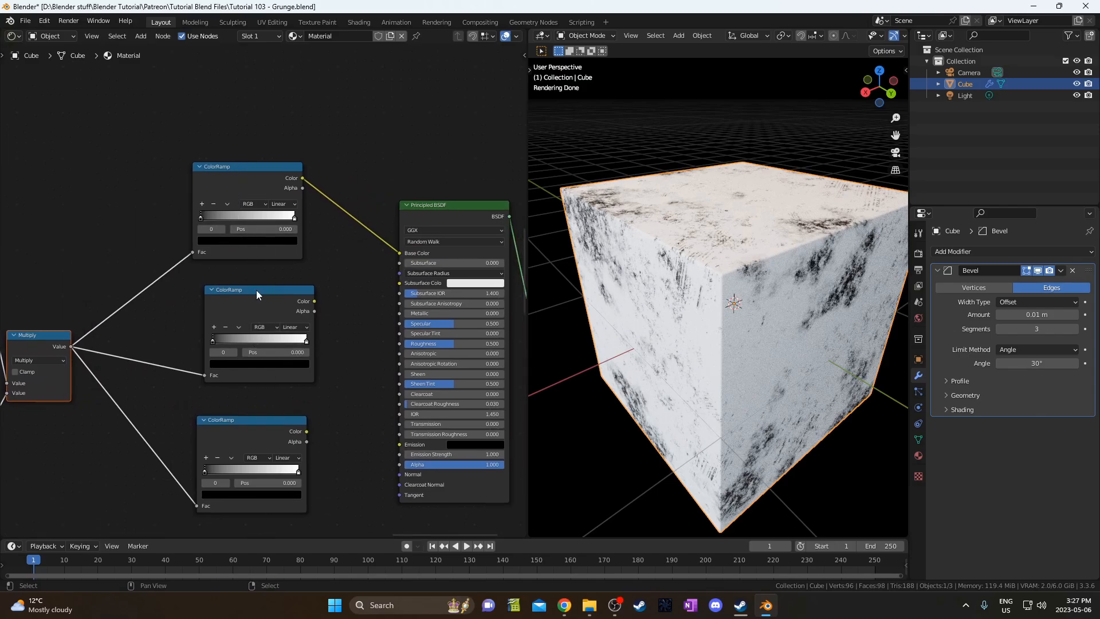
middle_click_drag(304, 427, 255, 381)
scroll(257, 303, "down", 3)
Shift Principled BSDF and Material Output right and place a Bump node before the shader.
left_click_drag(328, 163, 509, 479)
key("g")
left_click(279, 303)
key("shift+a")
left_click(337, 339)
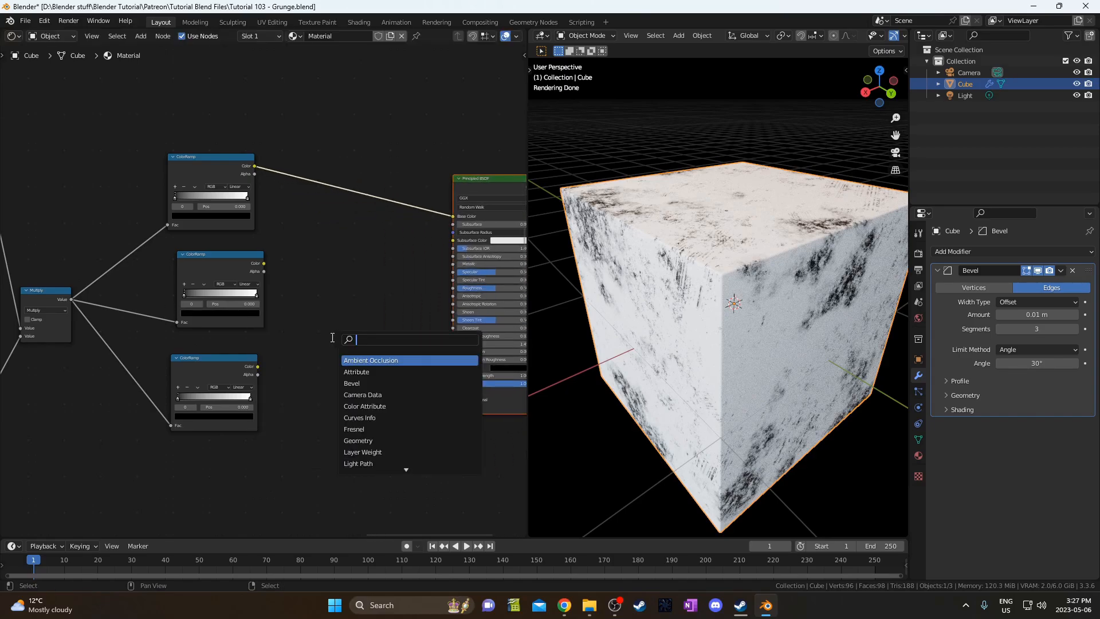
type("bump")
key("Return")
left_click(319, 348)
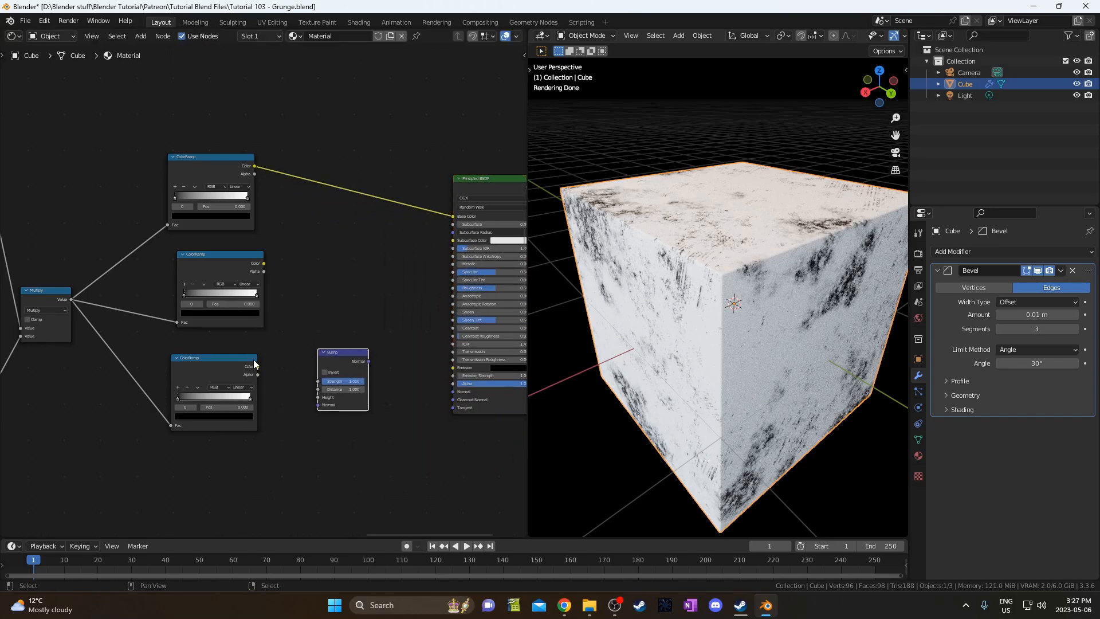
Link the bottom ColorRamp's Color output into the Bump node's Height.
left_click_drag(255, 365, 318, 397)
scroll(318, 397, "up", 1)
middle_click_drag(318, 397, 296, 394)
middle_click_drag(248, 347, 255, 385)
scroll(224, 278, "up", 4)
middle_click_drag(223, 283, 219, 330)
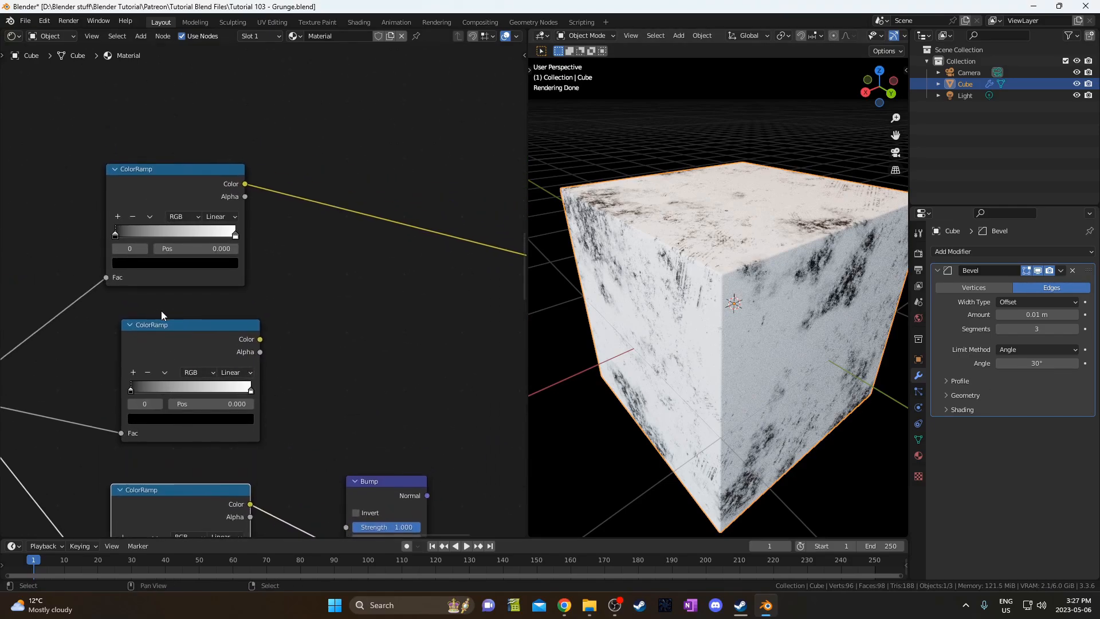
Set the top ColorRamp's white stop to orange hex FFB467.
left_click(235, 237)
left_click(191, 262)
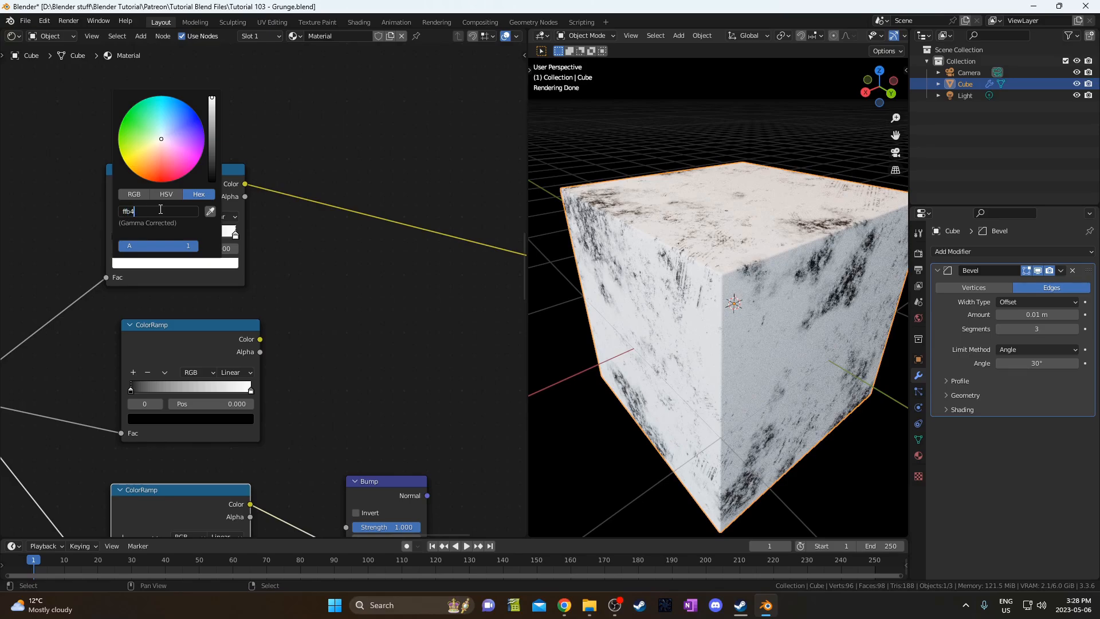
key("Return")
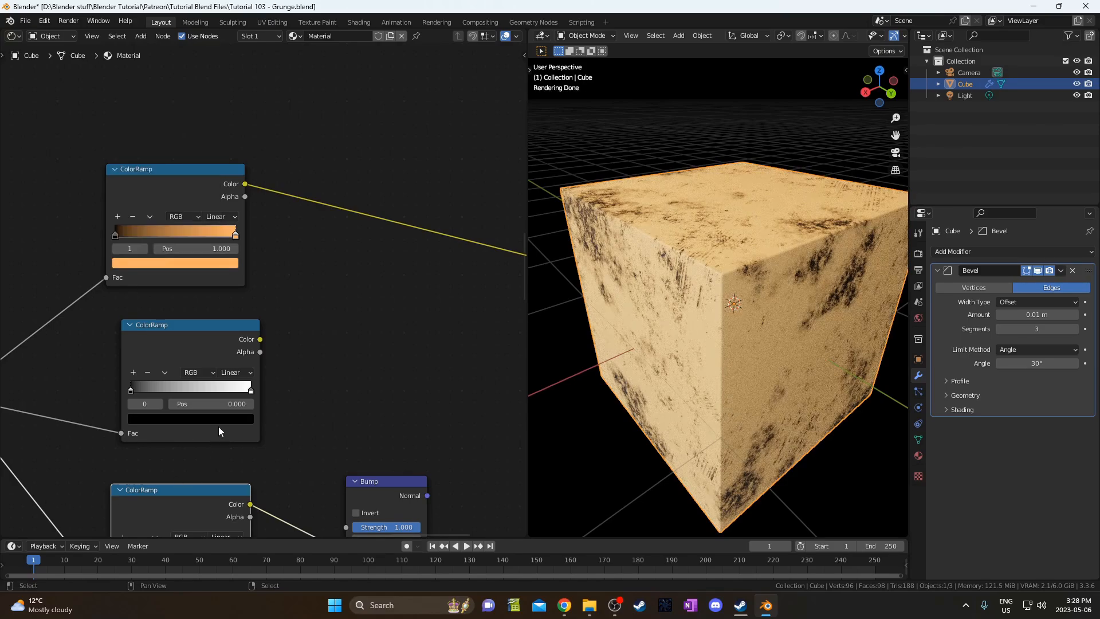
scroll(218, 426, "down", 2)
scroll(236, 373, "down", 1)
middle_click_drag(258, 377, 204, 344)
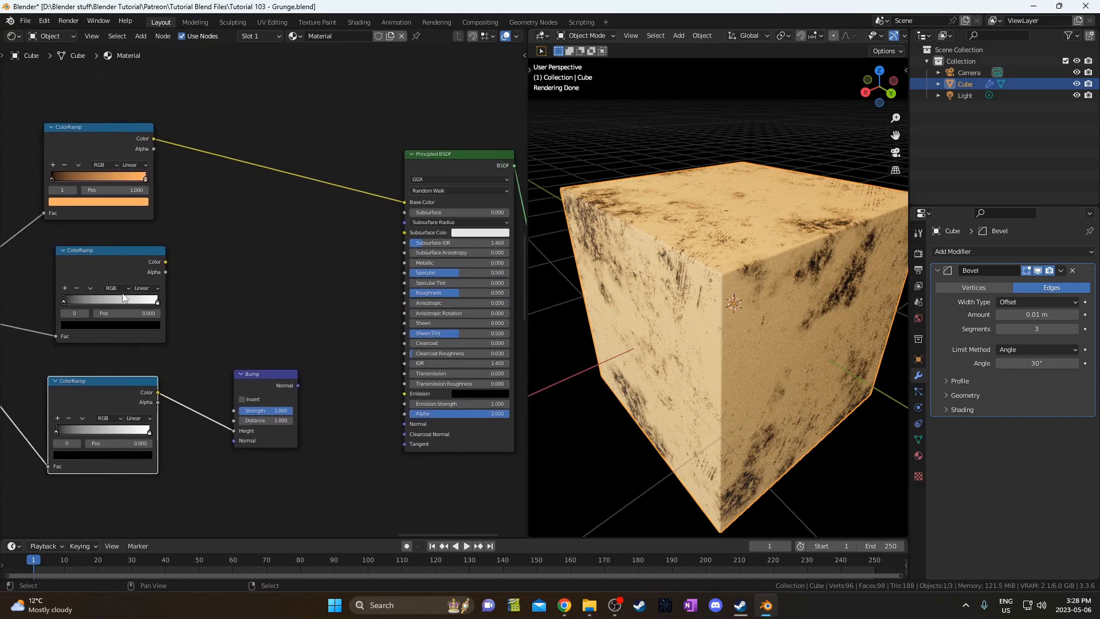
middle_click_drag(155, 294, 162, 272)
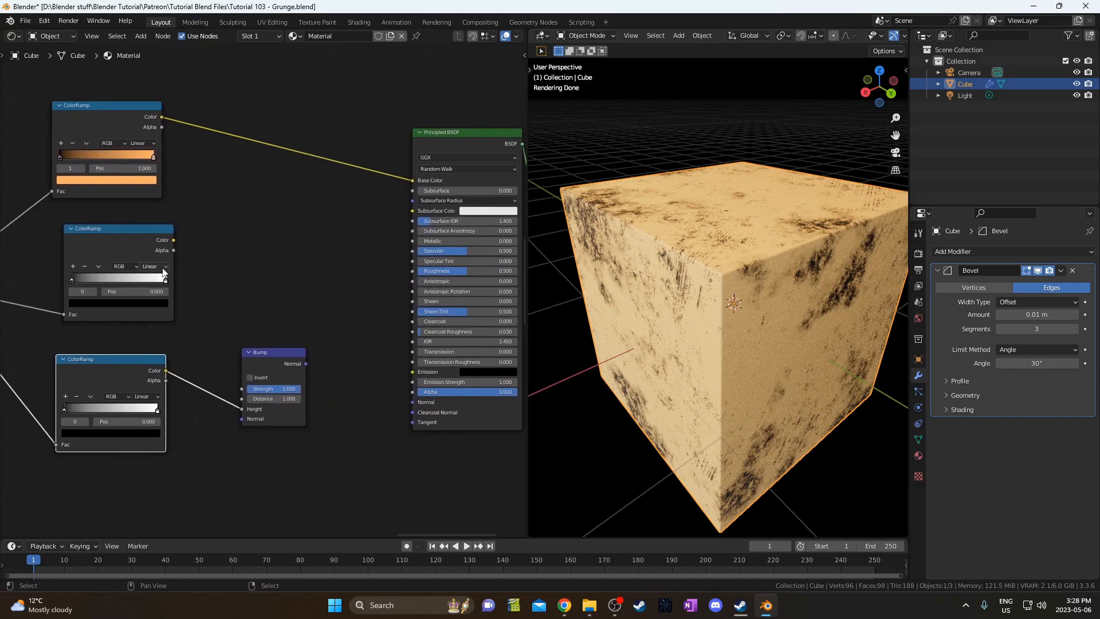
Flip the middle ColorRamp and connect its Color to the Principled BSDF Roughness.
left_click(96, 265)
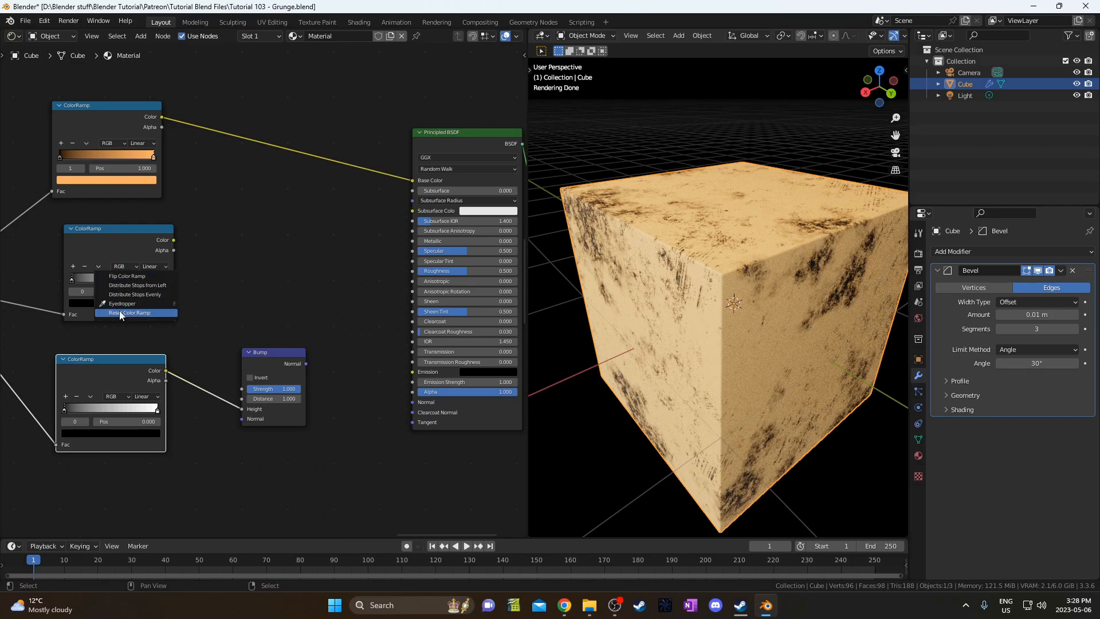
left_click(121, 278)
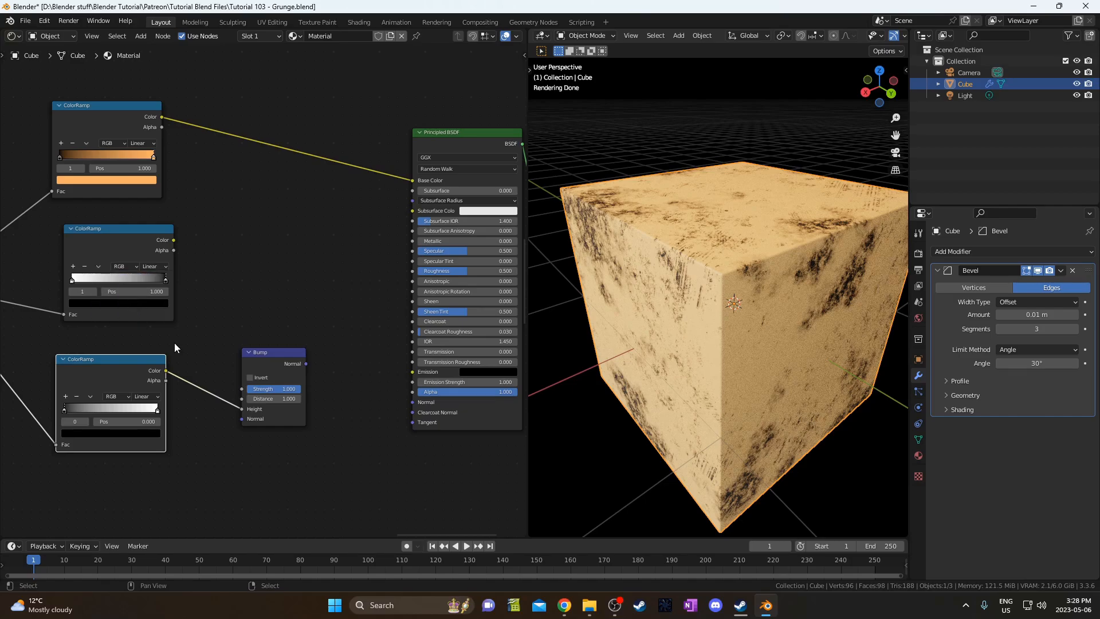
middle_click_drag(220, 354, 198, 360)
middle_click_drag(239, 399, 239, 402)
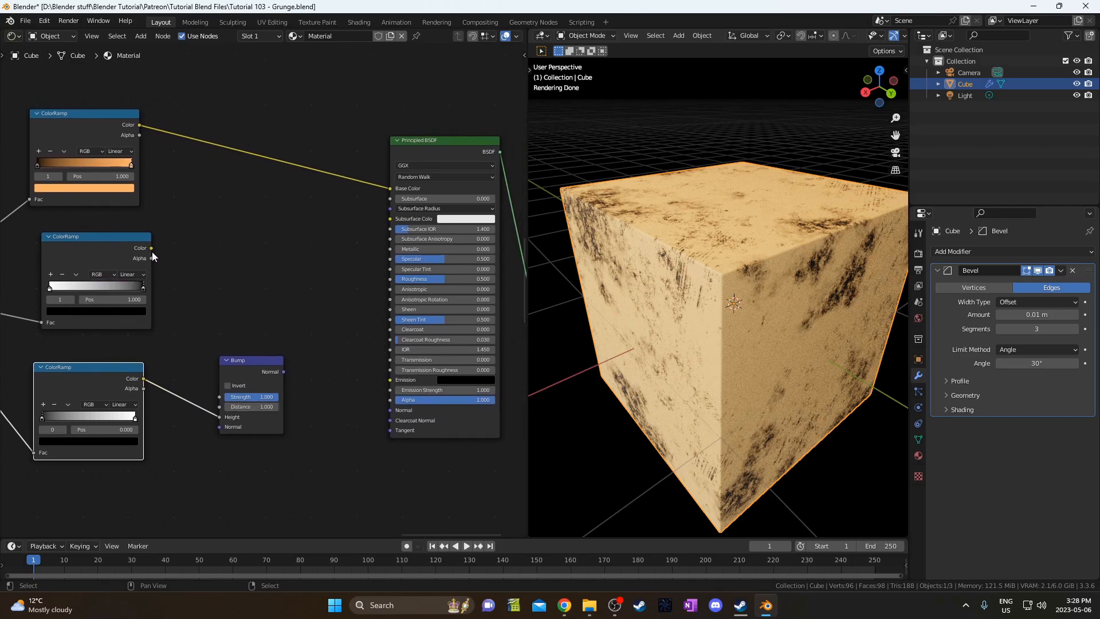
left_click_drag(151, 248, 391, 280)
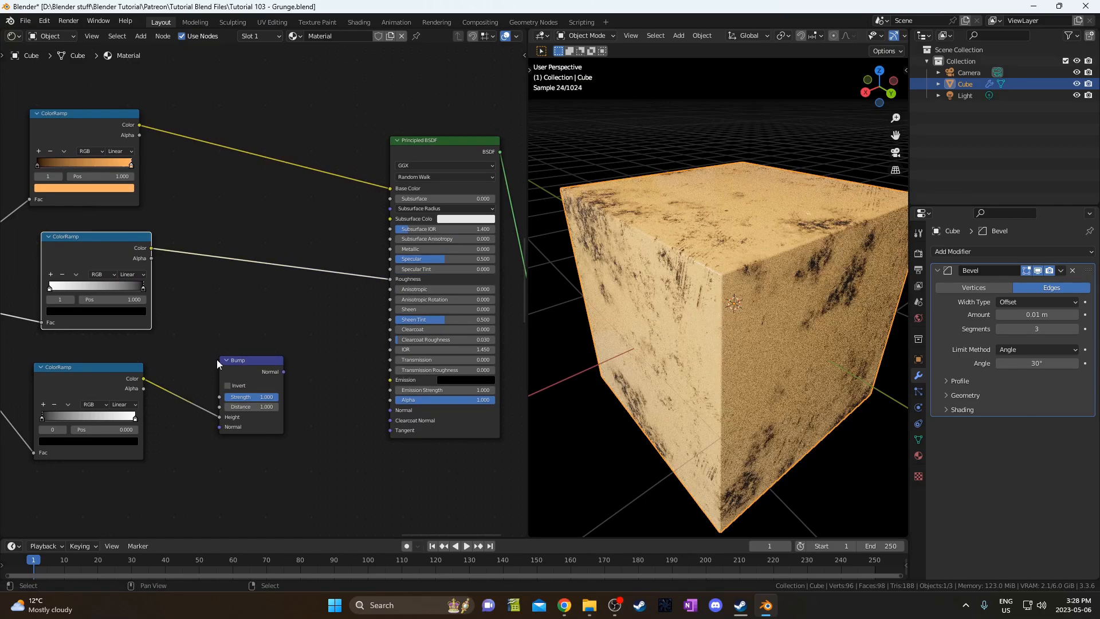
middle_click_drag(210, 326, 287, 319)
left_click_drag(188, 247, 172, 238)
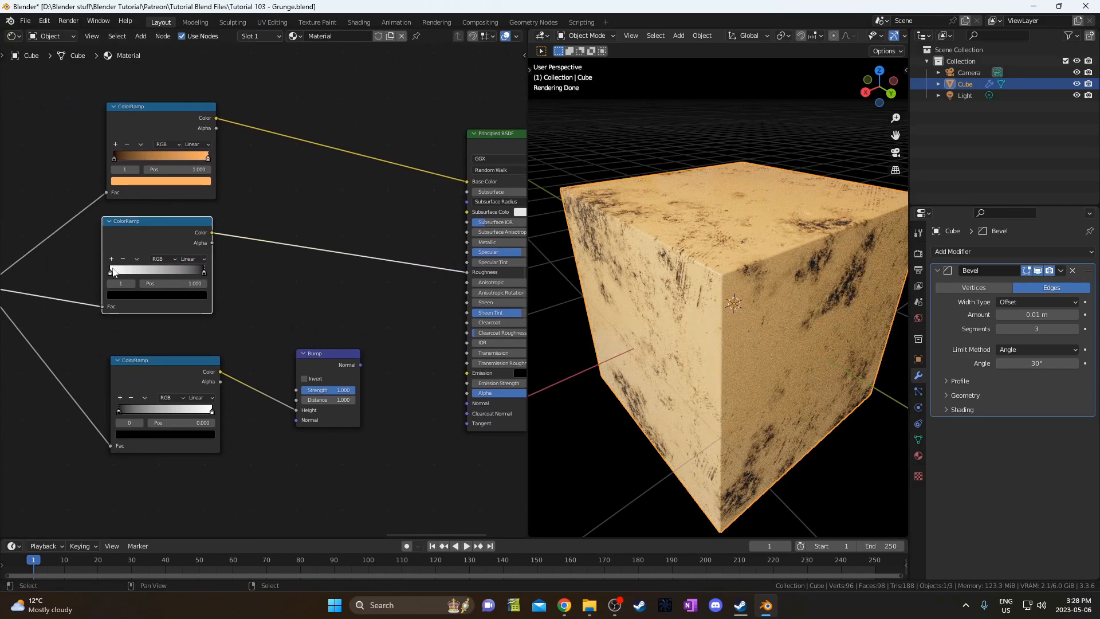
left_click(204, 273)
middle_click_drag(165, 291, 219, 304)
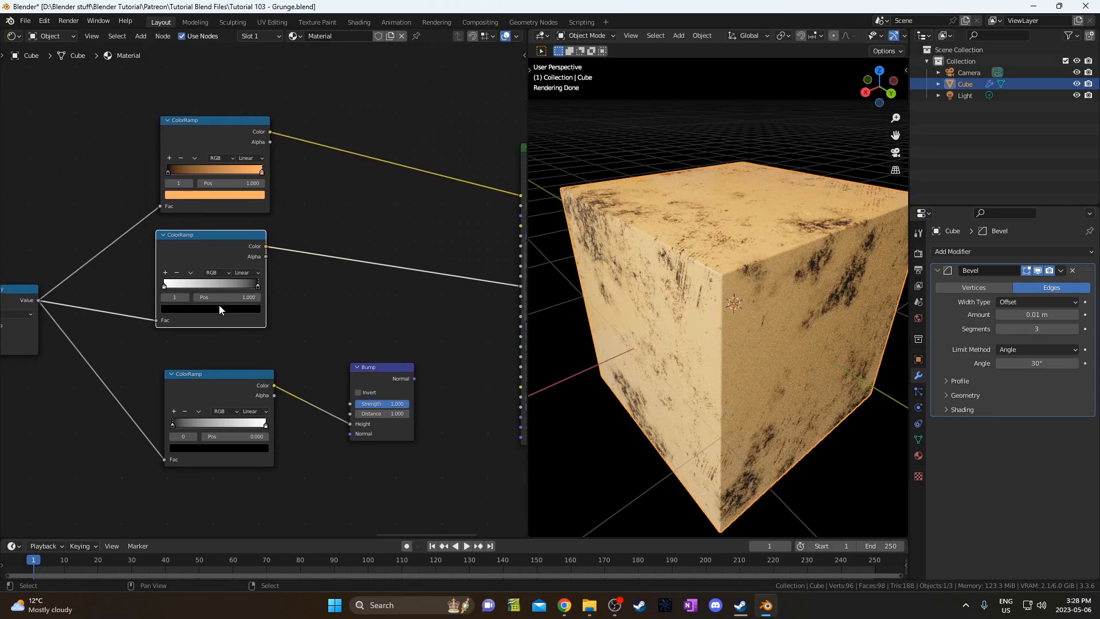
left_click(234, 246, "ctrl+shift")
middle_click_drag(421, 295, 245, 309)
left_click(393, 159, "ctrl+shift")
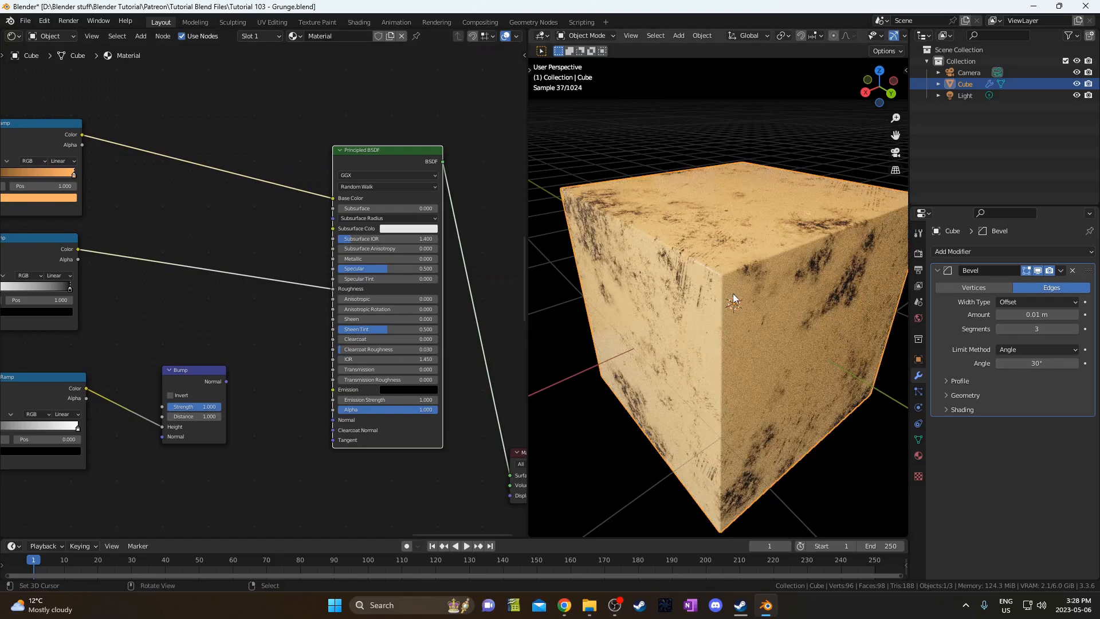
middle_click_drag(733, 298, 759, 162)
scroll(743, 200, "up", 2)
middle_click_drag(742, 201, 737, 225)
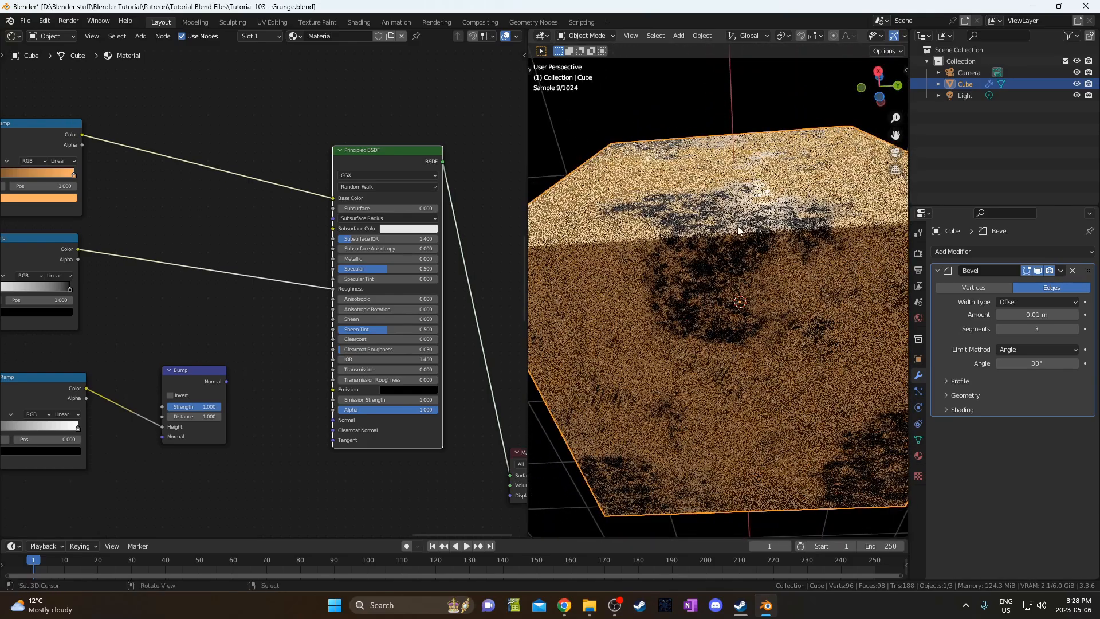
middle_click_drag(187, 276, 185, 305)
left_click(149, 250, "ctrl+shift")
left_click(396, 181, "ctrl+shift")
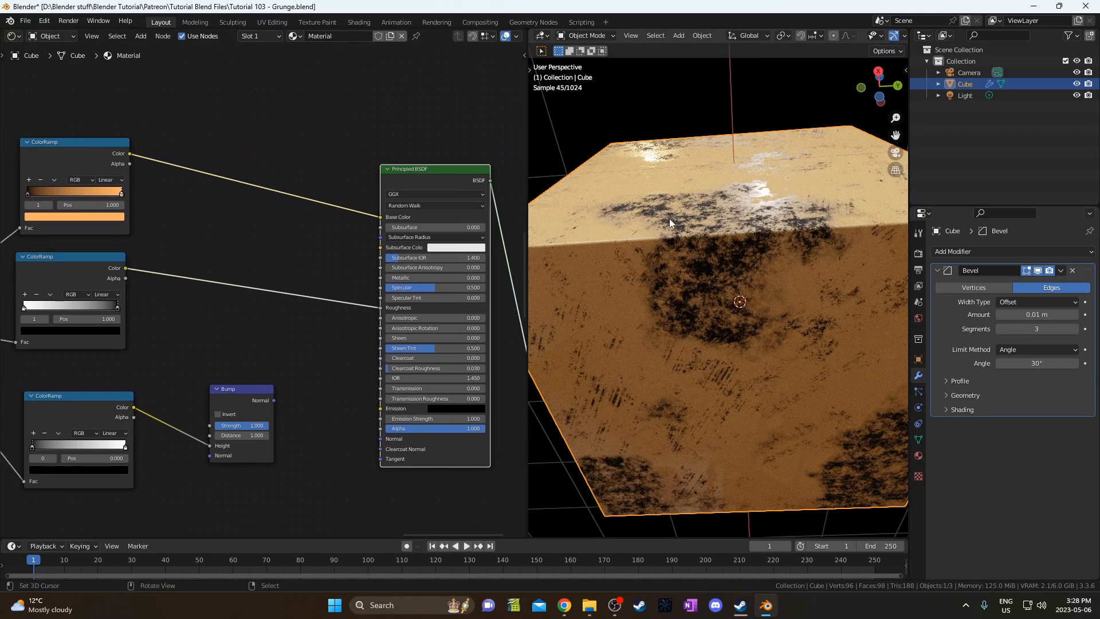
middle_click_drag(696, 220, 785, 241)
middle_click_drag(79, 394, 146, 340)
left_click(137, 358)
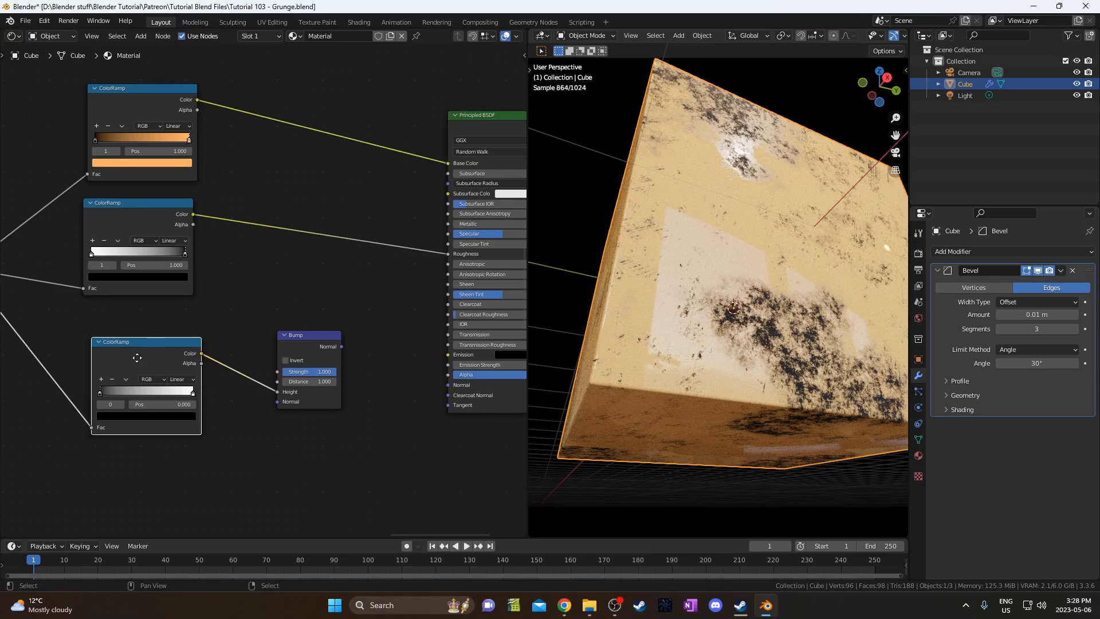
left_click_drag(137, 357, 130, 358)
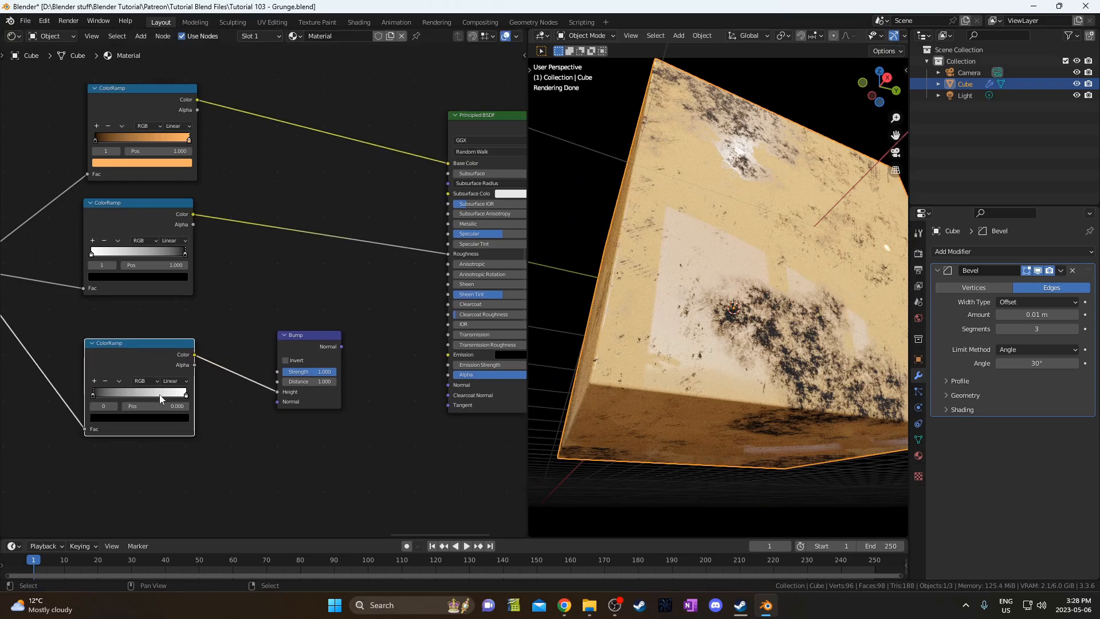
Set the Bump Strength to 0.2 and preview the Bump output on the cube.
middle_click_drag(315, 356, 246, 343)
left_click(224, 359)
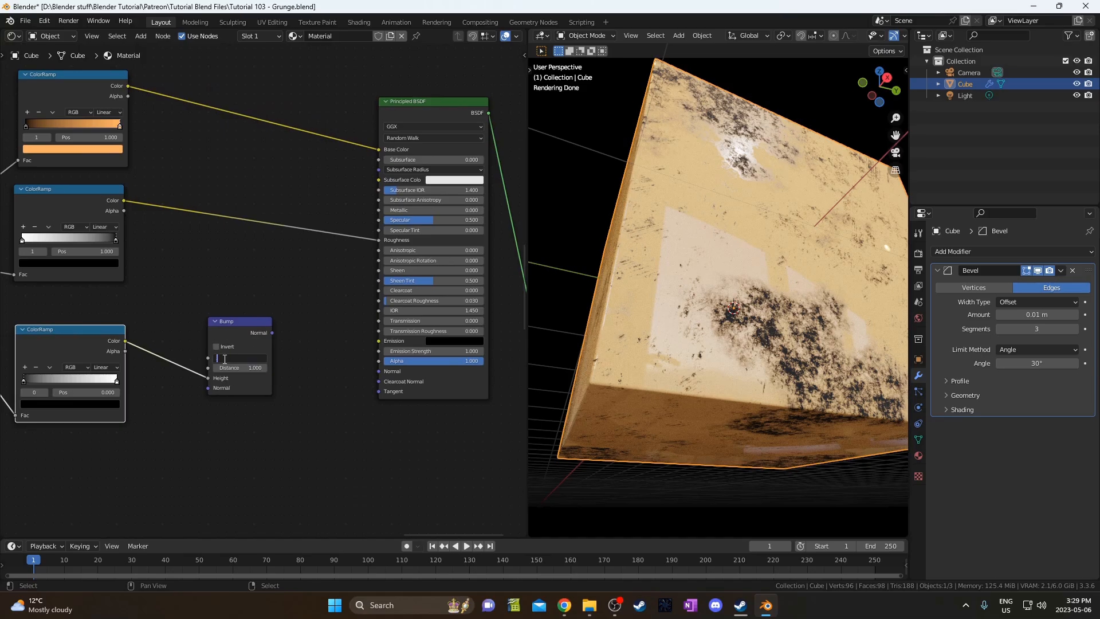
type(".2")
key("Return")
left_click(235, 323, "ctrl+shift")
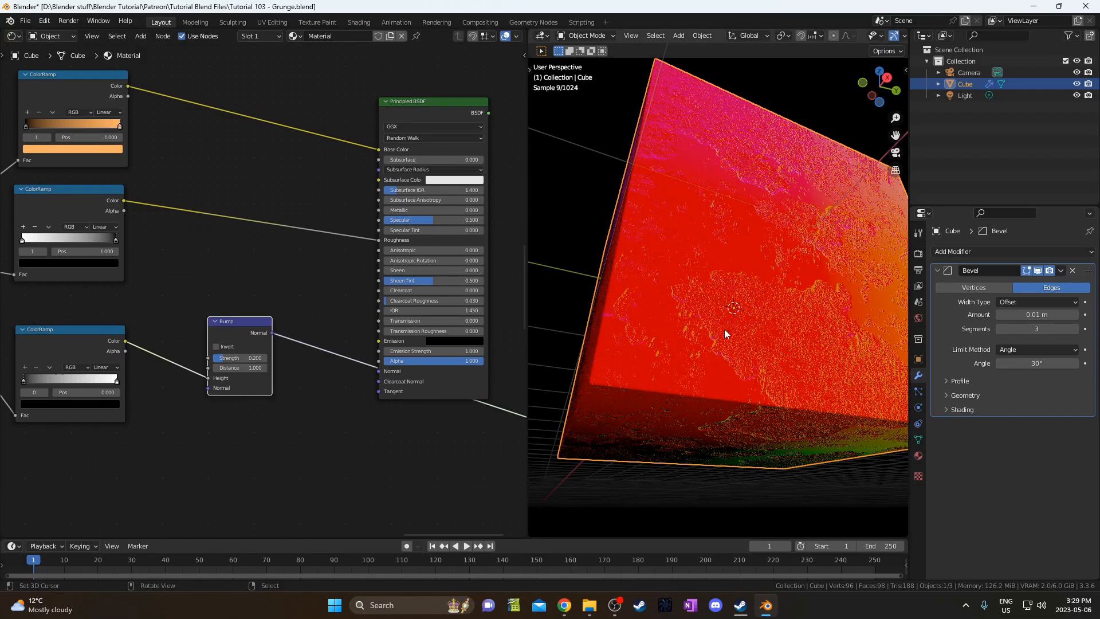
middle_click_drag(724, 329, 752, 266)
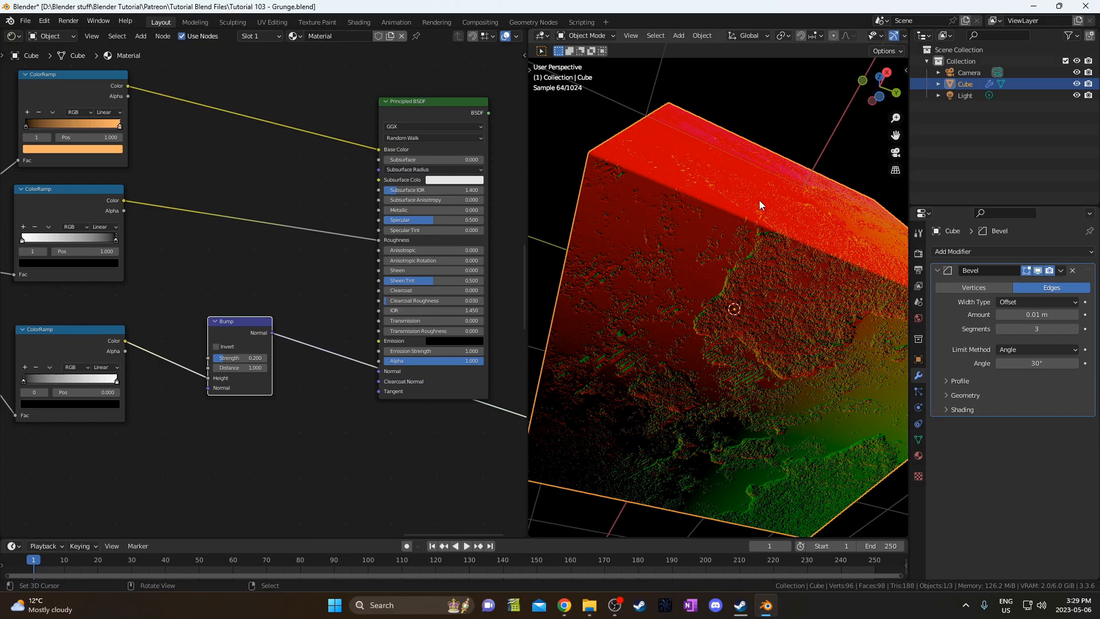
middle_click_drag(762, 204, 748, 265)
Connect Bump Normal to the Principled BSDF Normal and preview the full shader.
middle_click_drag(282, 329, 218, 356)
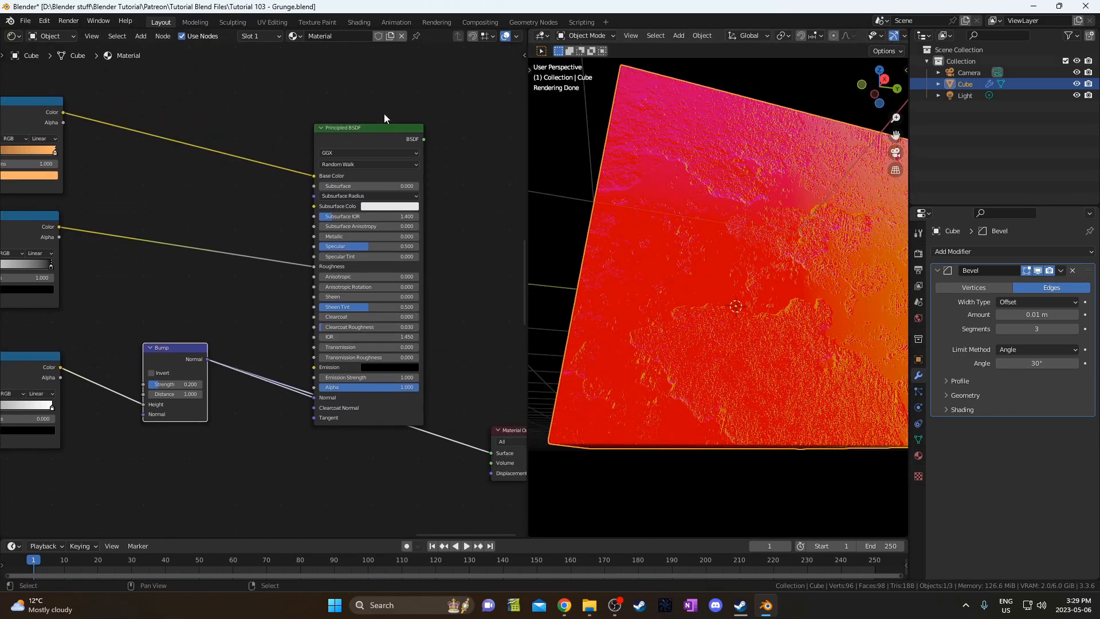
left_click(363, 144, "ctrl+shift")
middle_click_drag(709, 240, 729, 305)
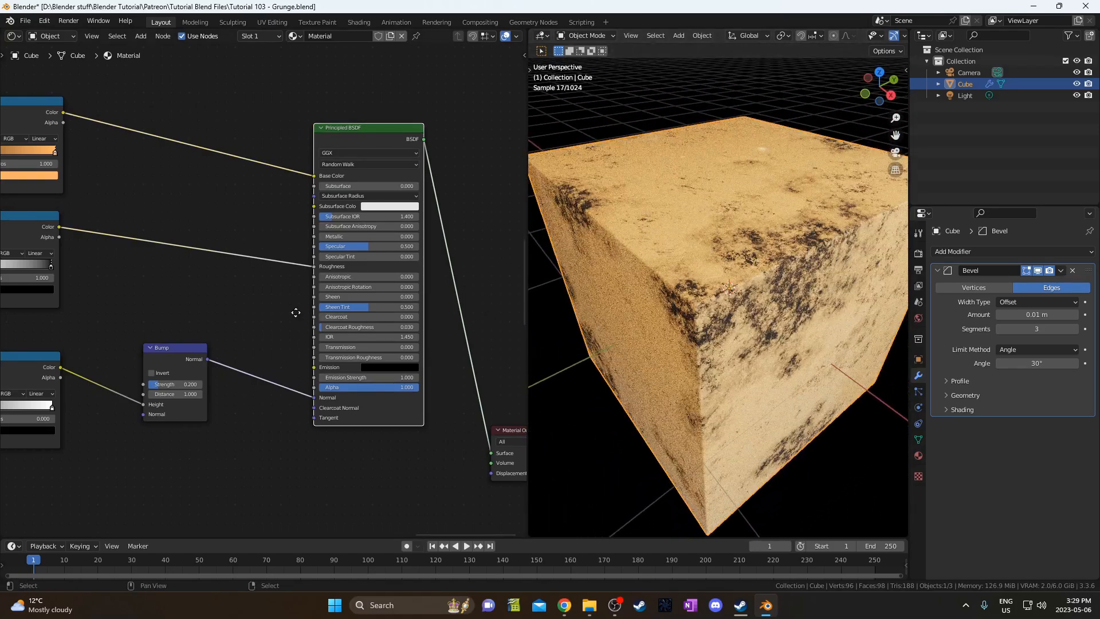
Raise the middle ColorRamp's black stop to grey 888888.
middle_click_drag(294, 312, 340, 325)
scroll(319, 333, "up", 2)
middle_click_drag(207, 311, 298, 309)
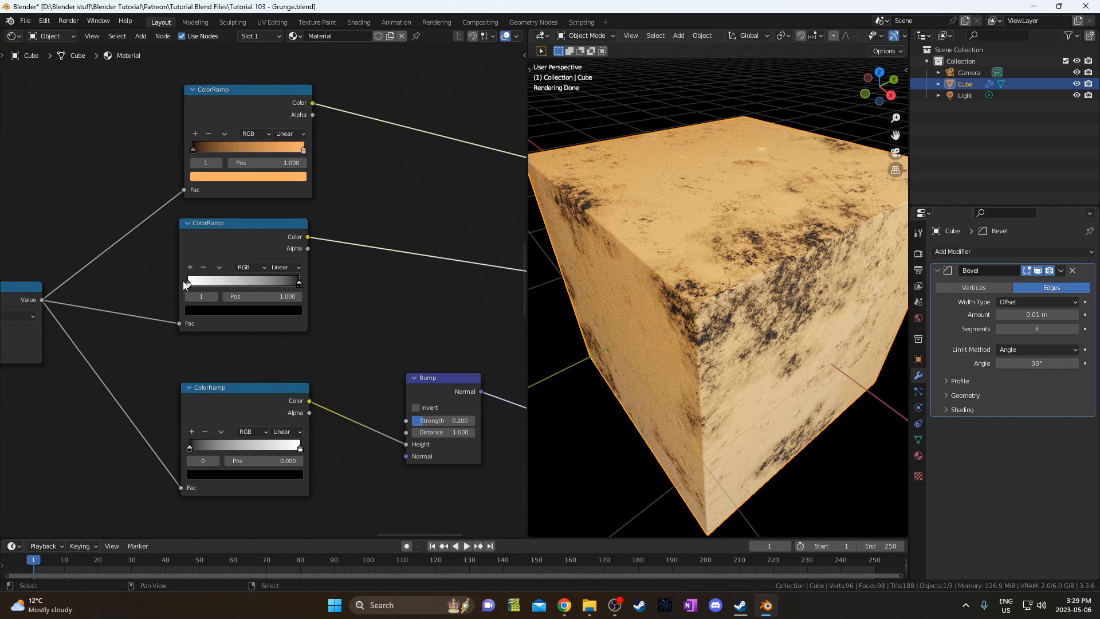
left_click(273, 310)
left_click_drag(276, 202, 277, 191)
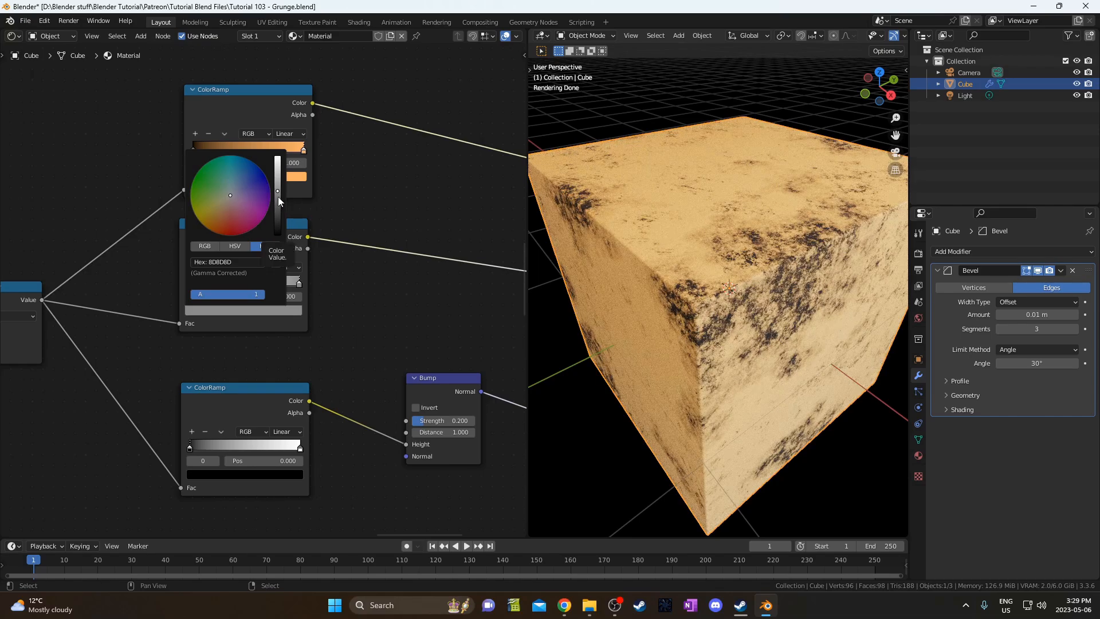
left_click(205, 246)
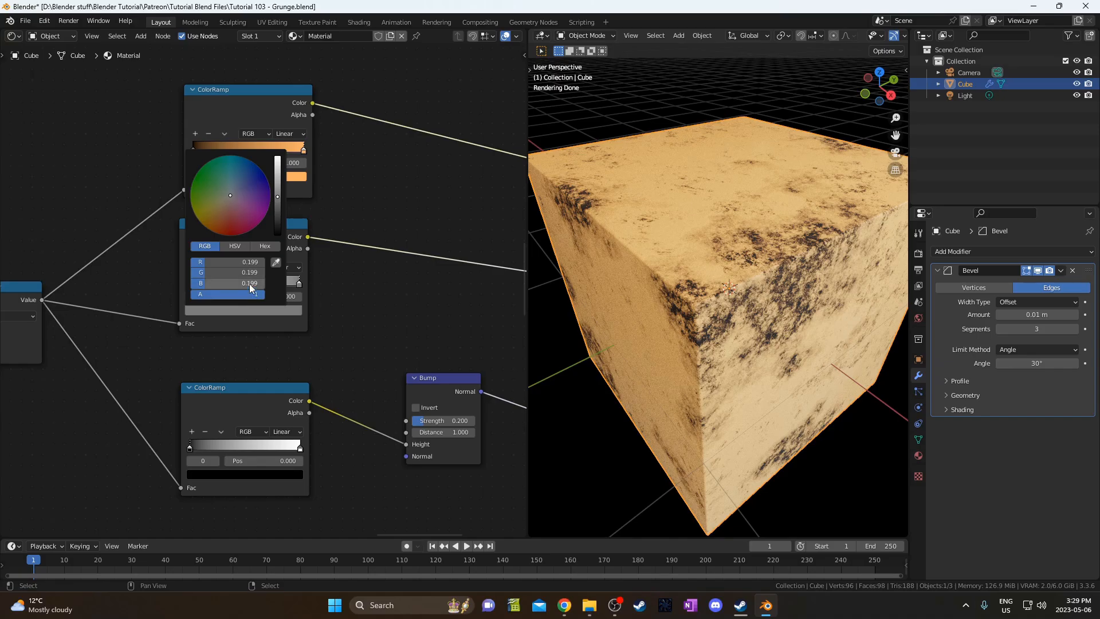
left_click(264, 245)
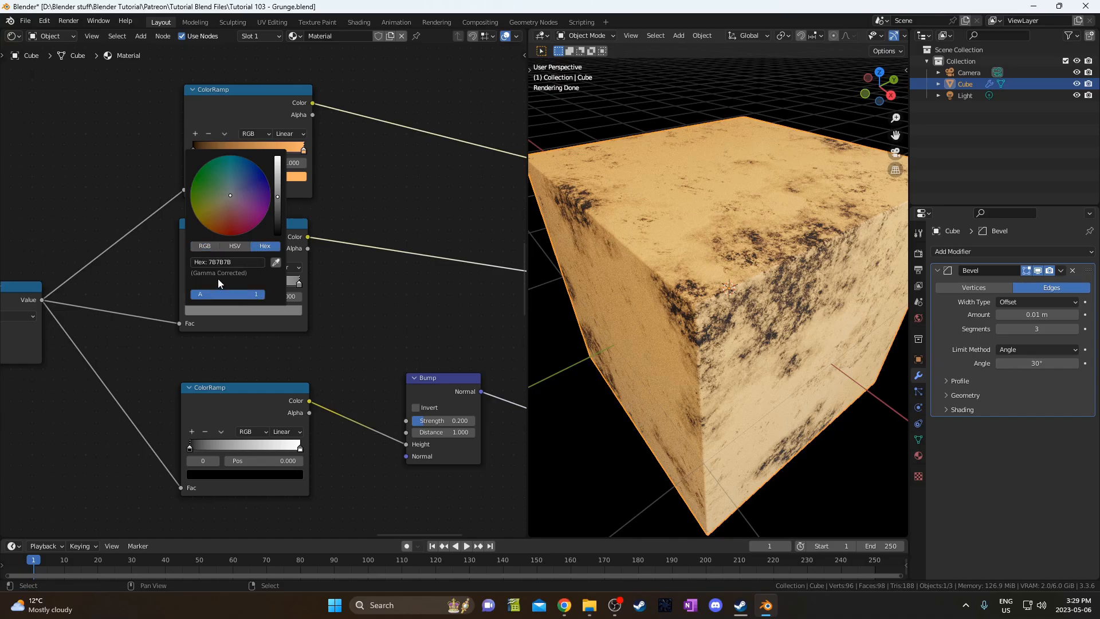
scroll(249, 184, "up", 5)
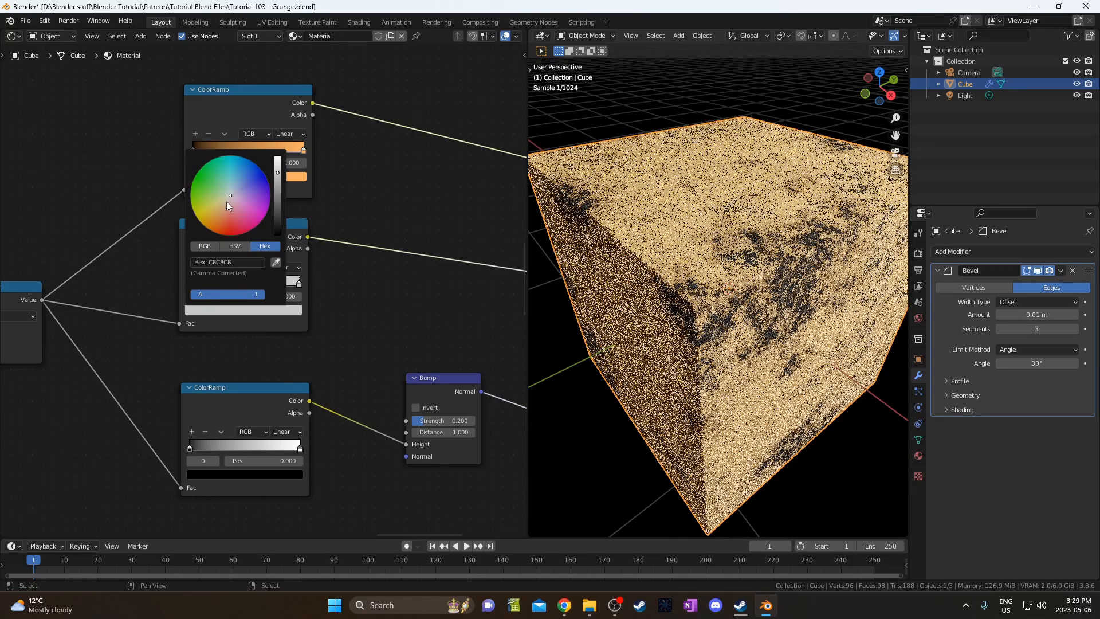
scroll(226, 202, "down", 1)
middle_click_drag(779, 297, 778, 209)
Recheck the grey stop colour and save Tutorial 103 - Grunge.blend.
left_click(272, 310)
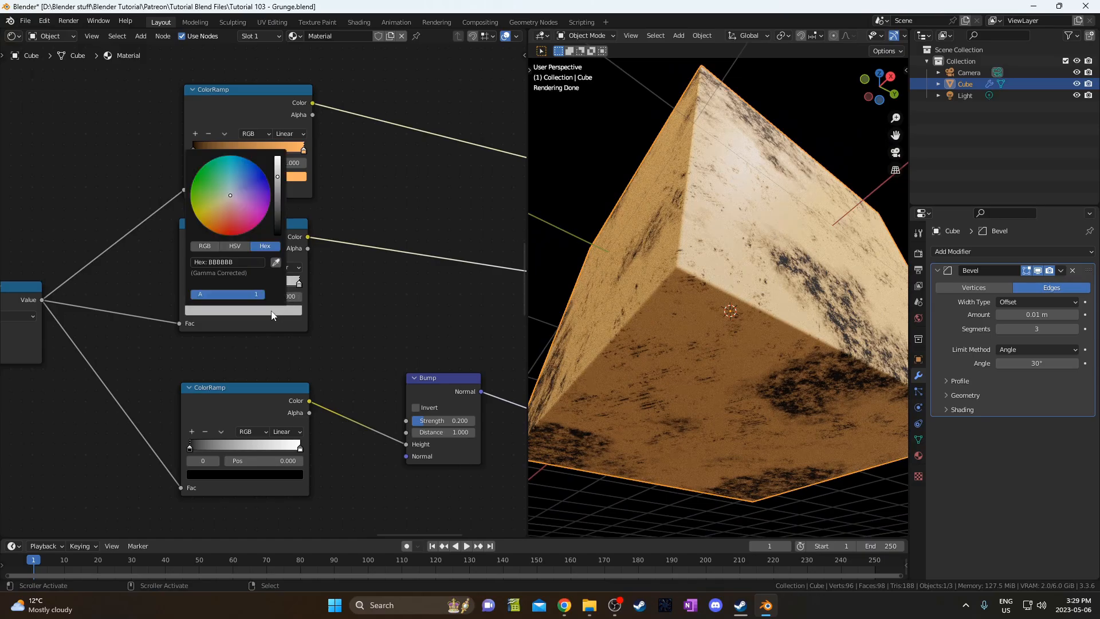
scroll(240, 214, "down", 1)
scroll(240, 214, "down", 2)
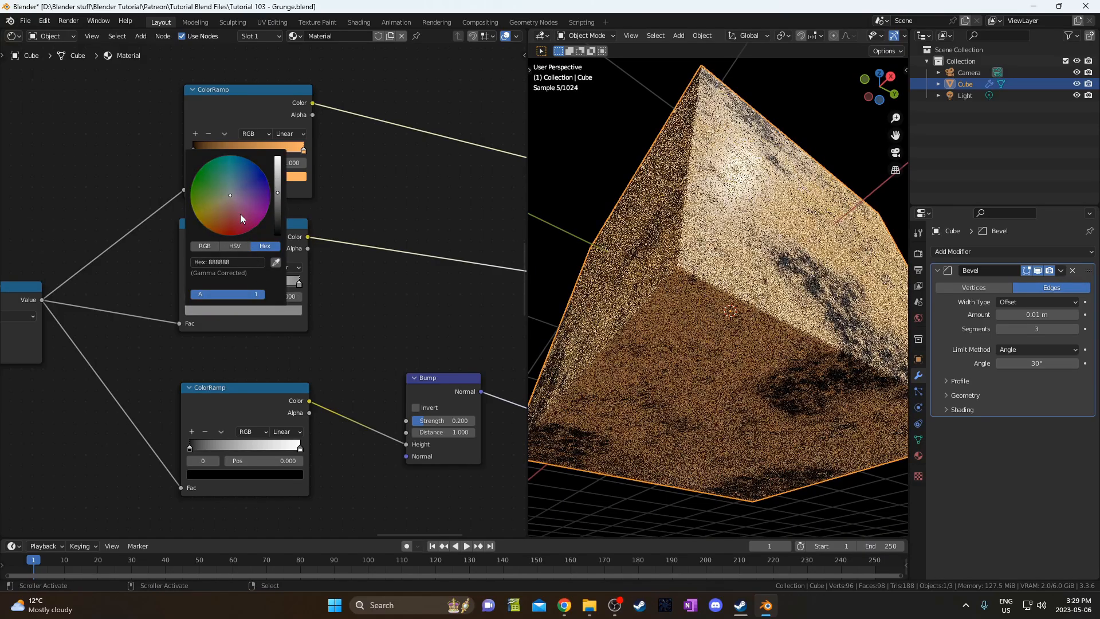
key("ctrl+s")
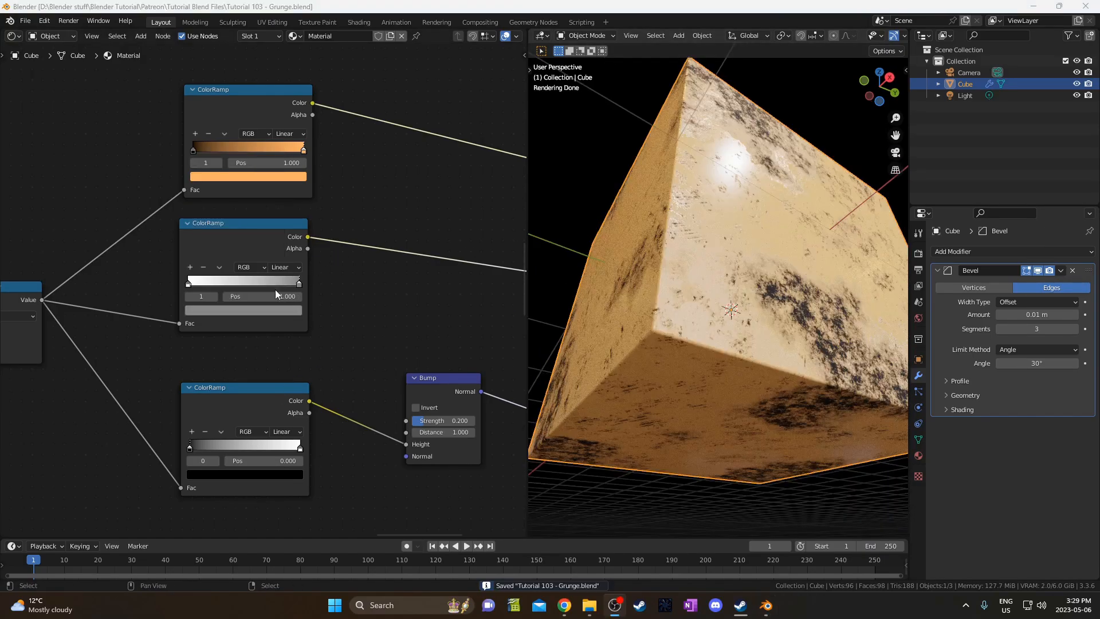
left_click(258, 312)
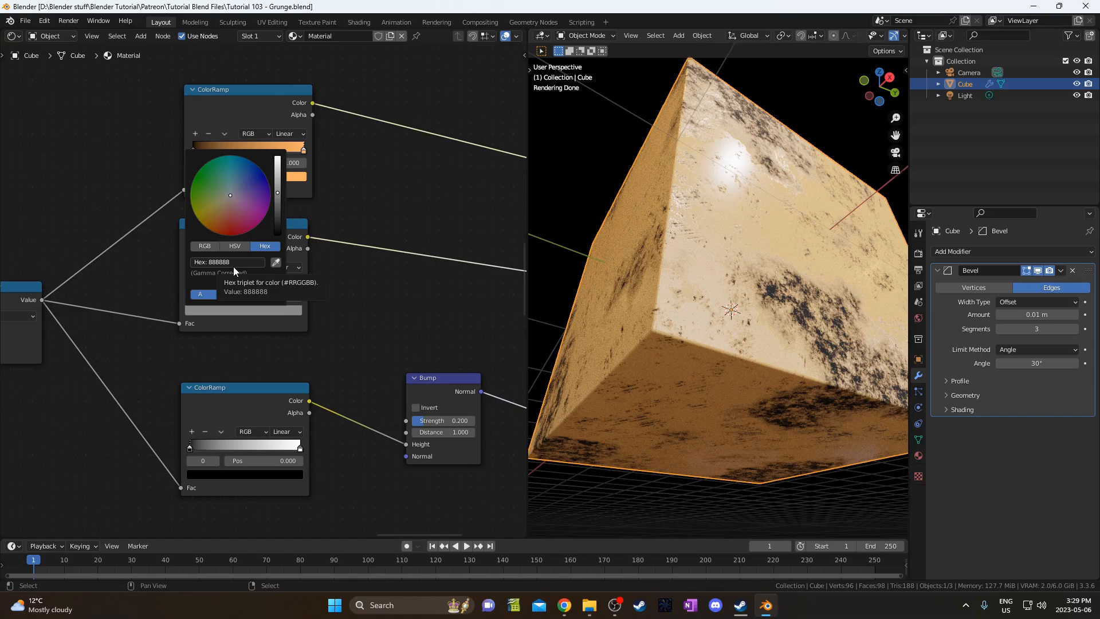
scroll(720, 318, "down", 4)
Duplicate the cube along X behind the original and give the original a single-user material.
middle_click_drag(720, 319, 708, 362)
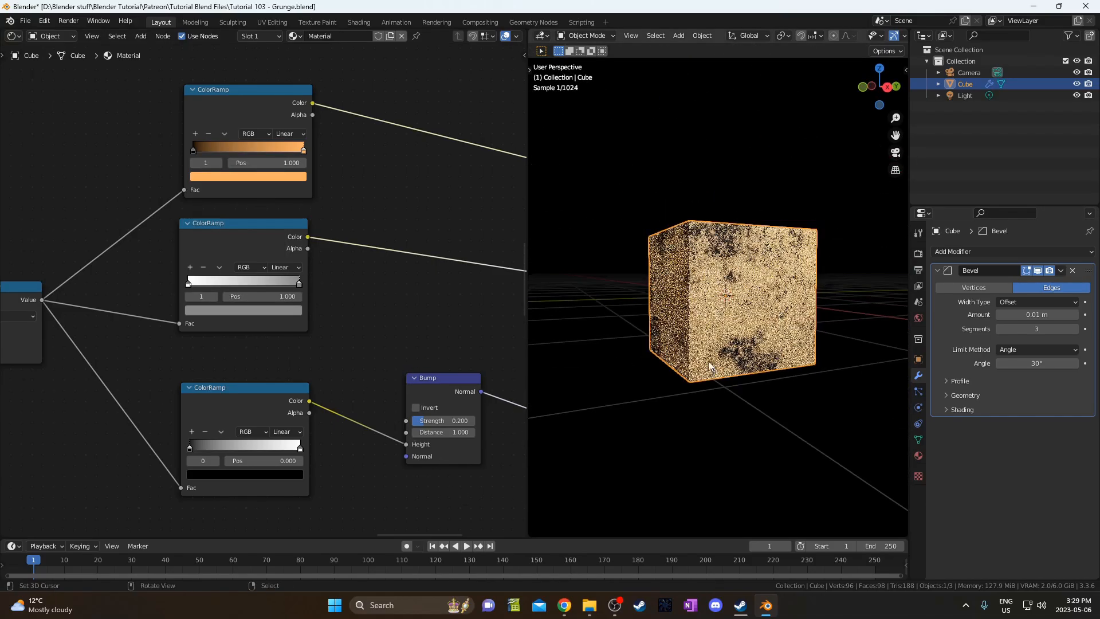
middle_click_drag(774, 303, 728, 332)
scroll(779, 315, "down", 4)
key("shift+d")
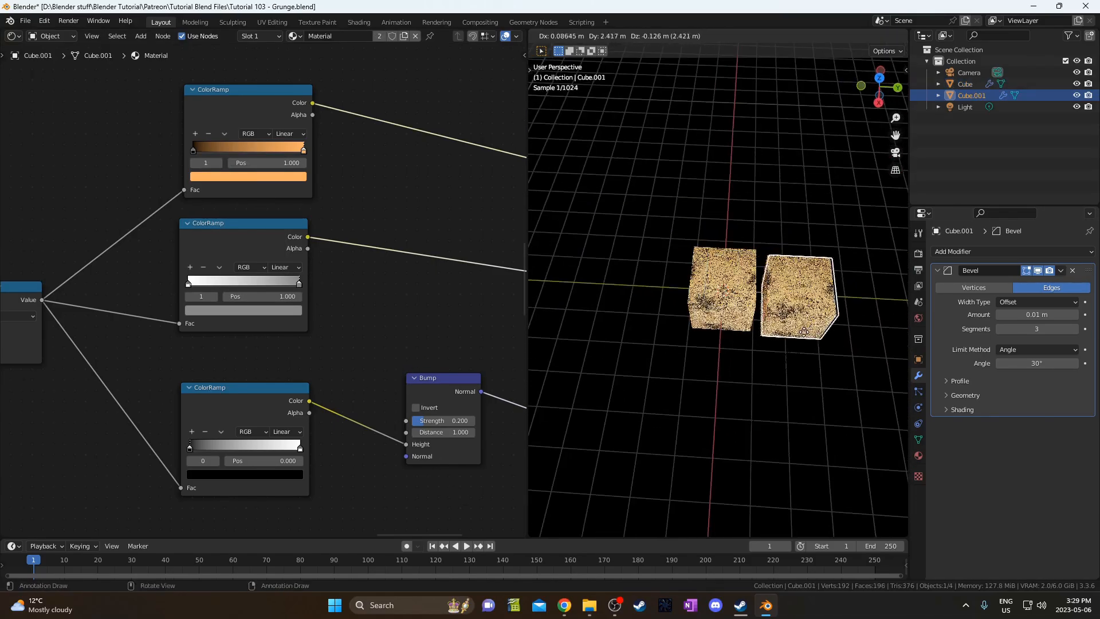
key("x")
left_click(817, 219)
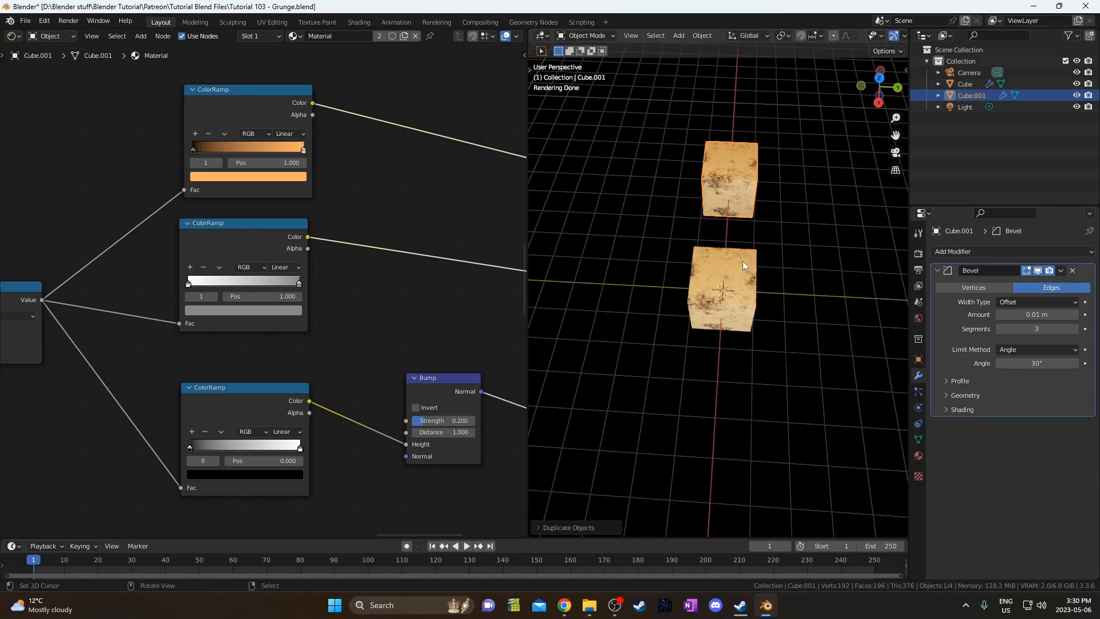
left_click(737, 275)
middle_click_drag(354, 146, 335, 172)
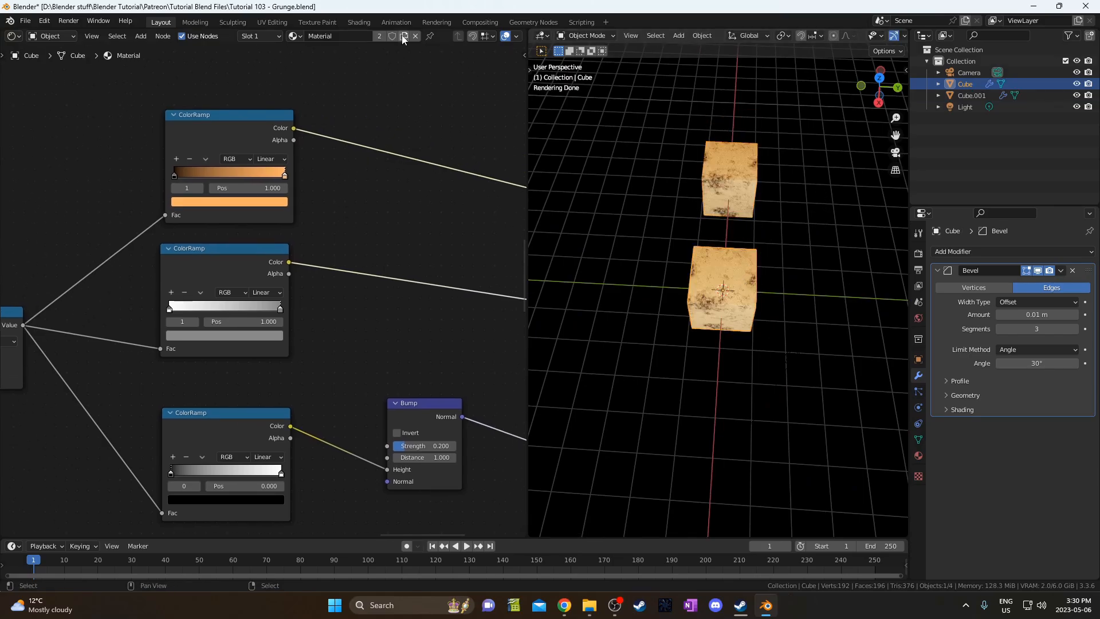
left_click(403, 36)
Move the lower ColorRamps and Bump node down to make room.
middle_click_drag(252, 371, 215, 230)
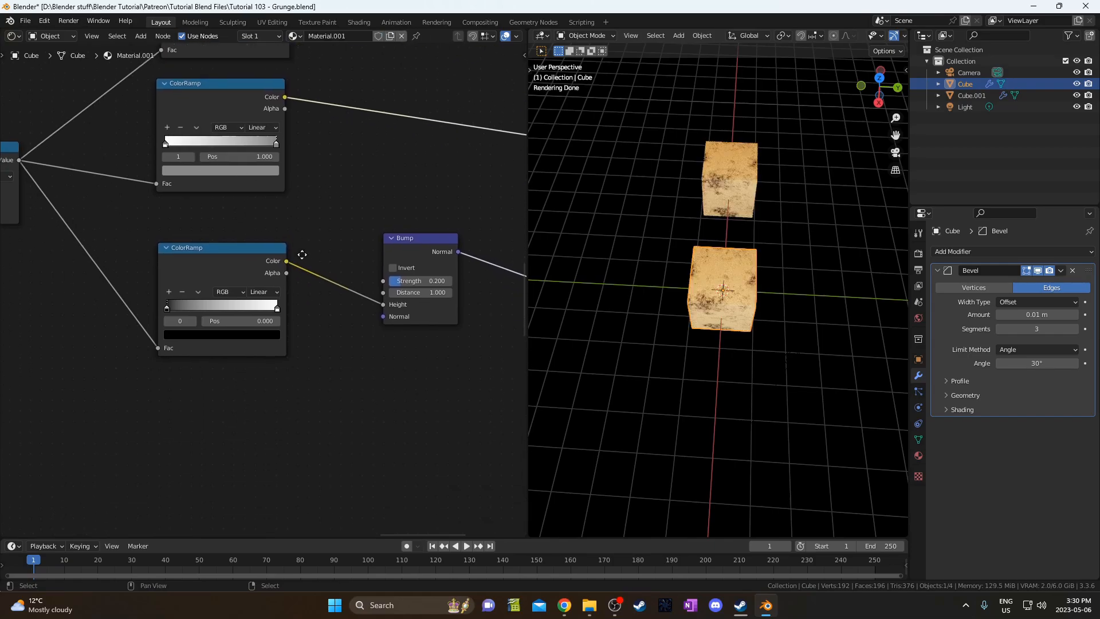
scroll(240, 228, "down", 2)
left_click_drag(213, 225, 386, 366)
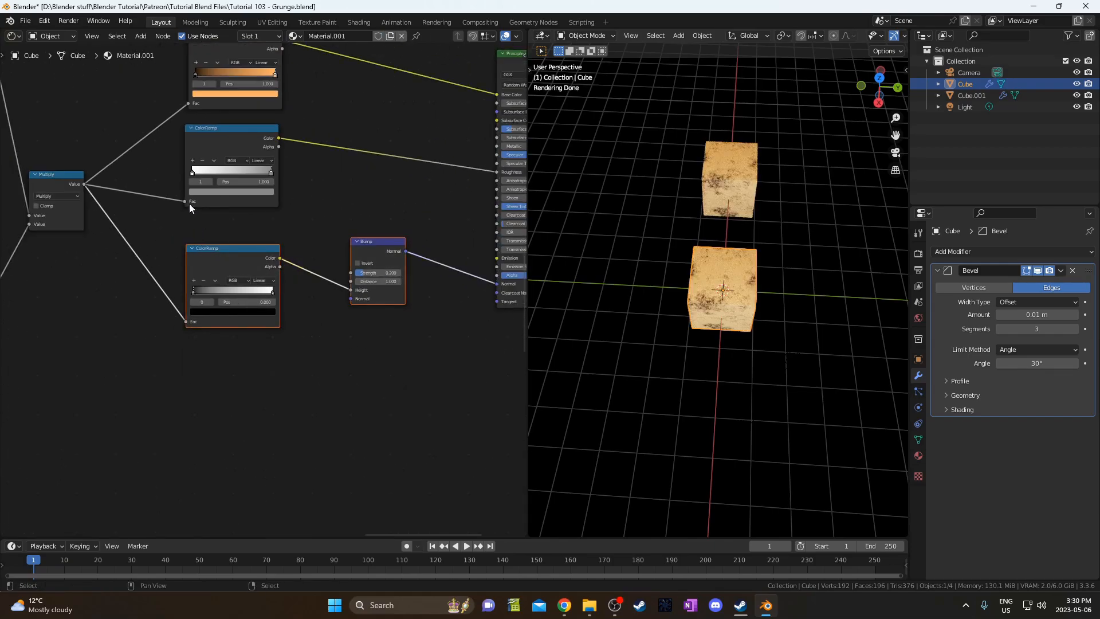
left_click_drag(166, 138, 434, 354)
key("g")
left_click(437, 465)
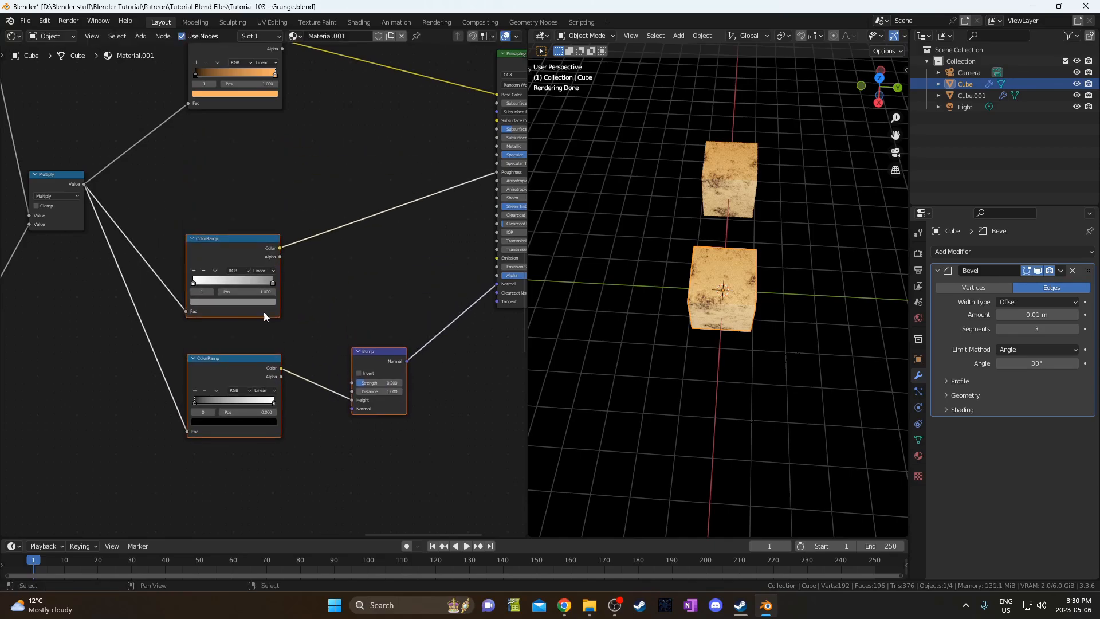
Duplicate the middle ColorRamp above, reset it to black-to-white, and name the material Grunge2.
left_click(222, 252)
key("shift+d")
left_click(221, 115)
scroll(281, 252, "up", 1)
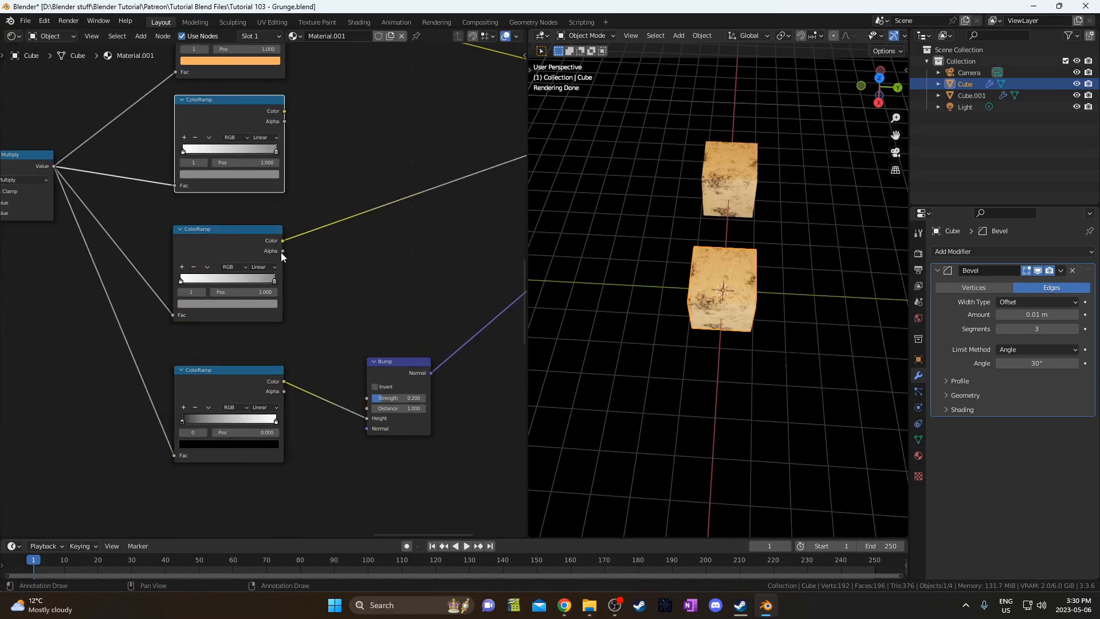
middle_click_drag(280, 252, 261, 325)
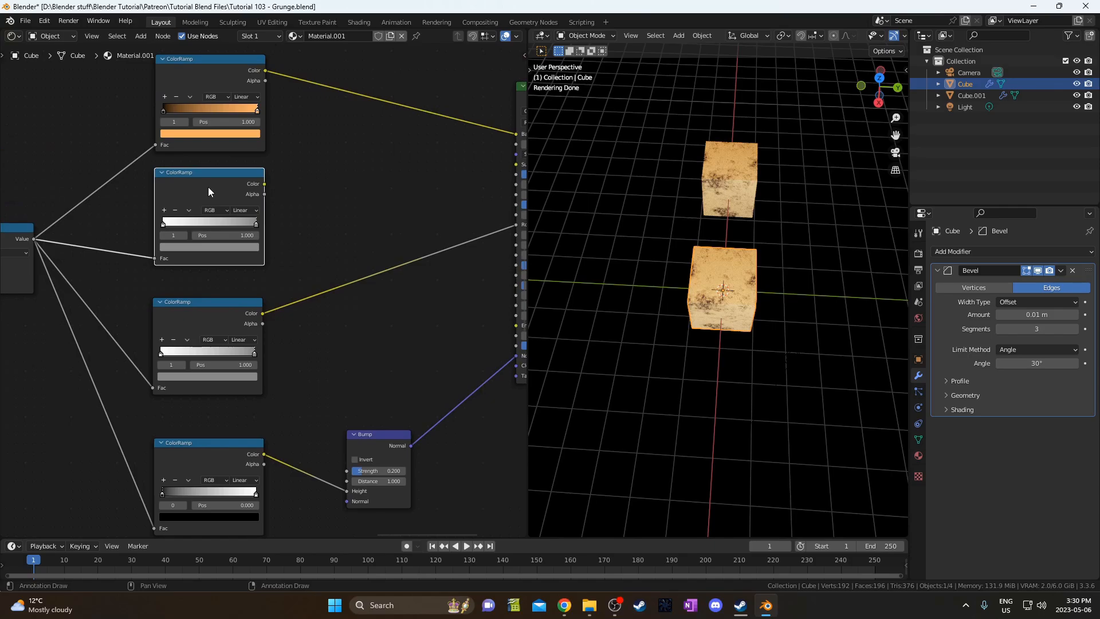
key("BackSpace")
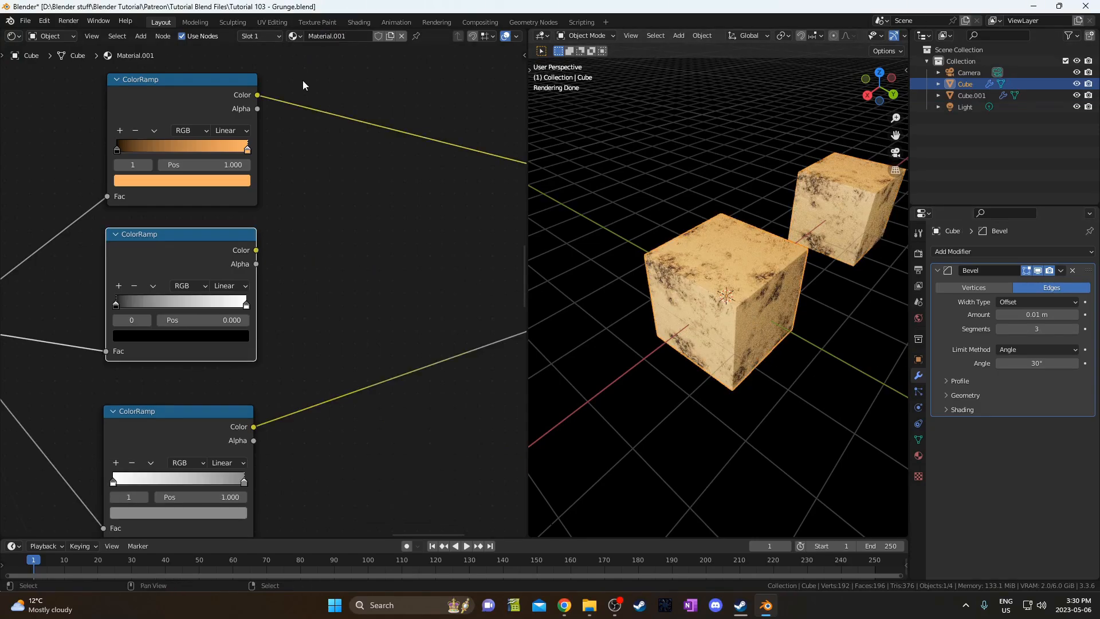
left_click(345, 38)
key("Return")
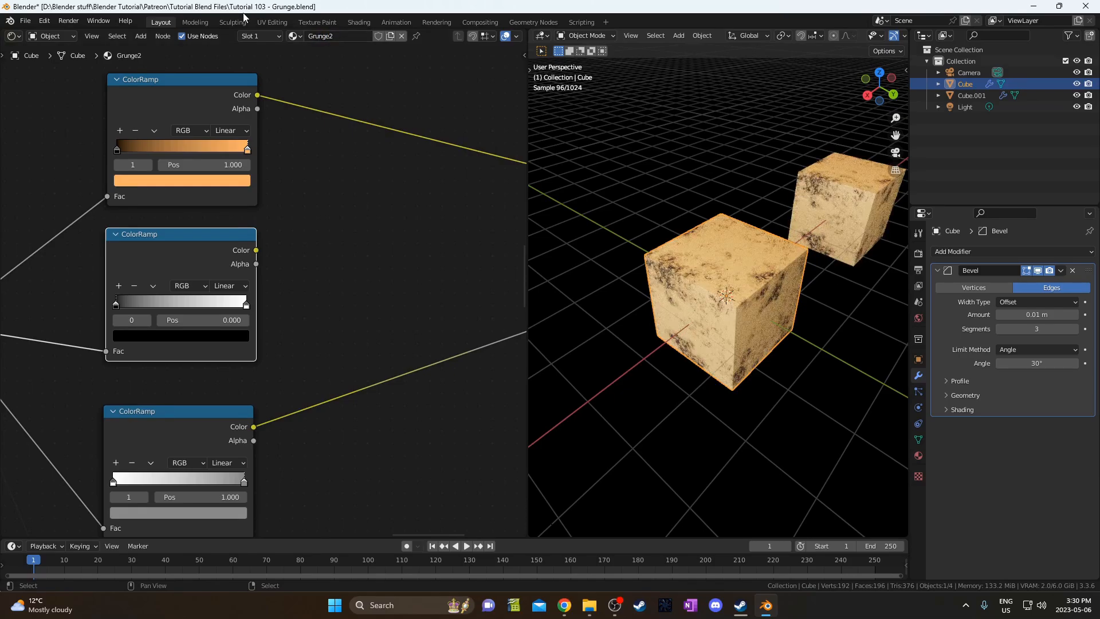
Set the top ColorRamp's left stop to teal hex 548C83.
scroll(123, 204, "up", 3)
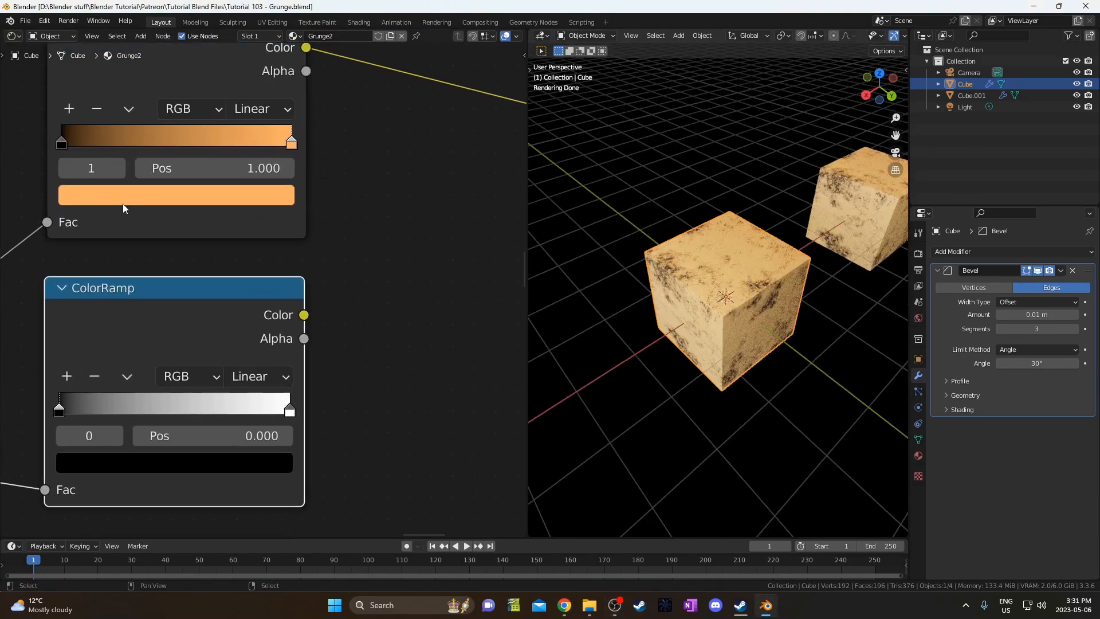
left_click(88, 191)
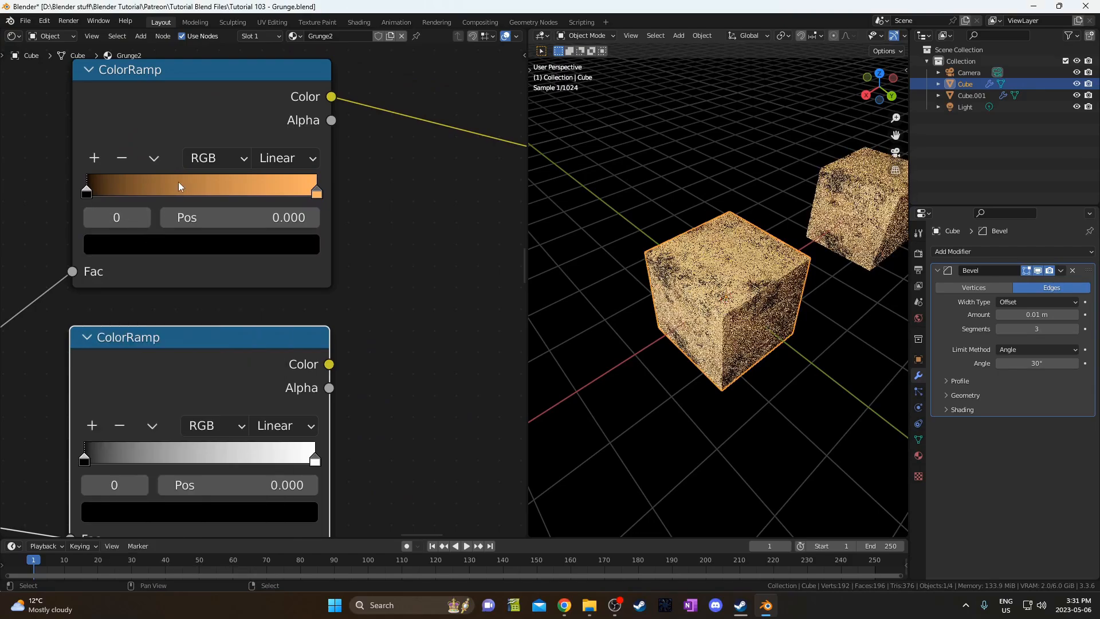
left_click(159, 250)
left_click(195, 482)
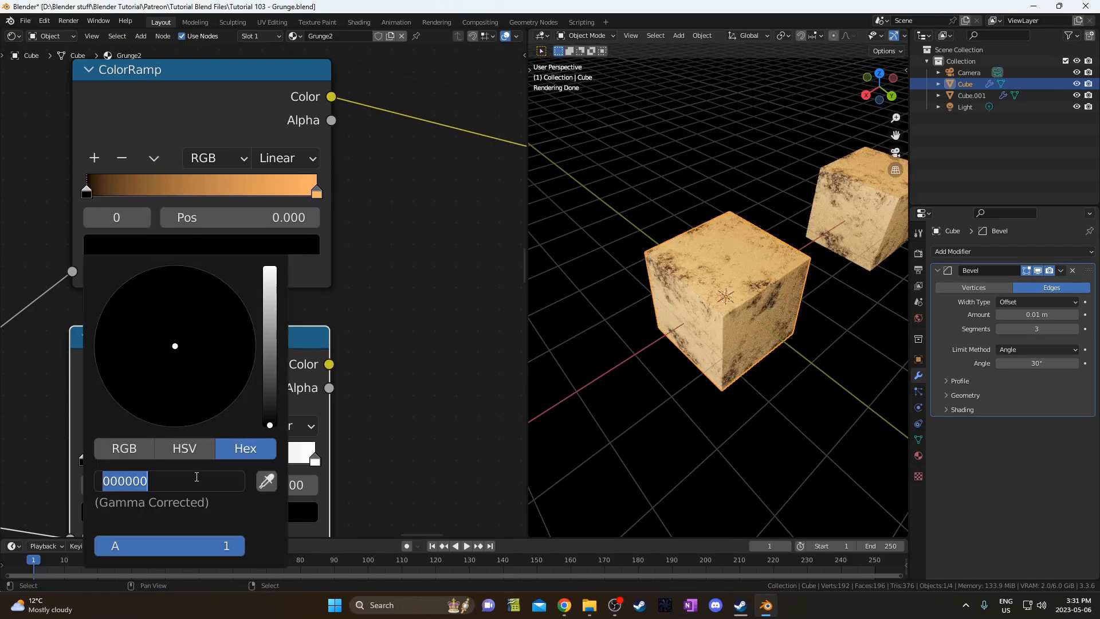
type("548")
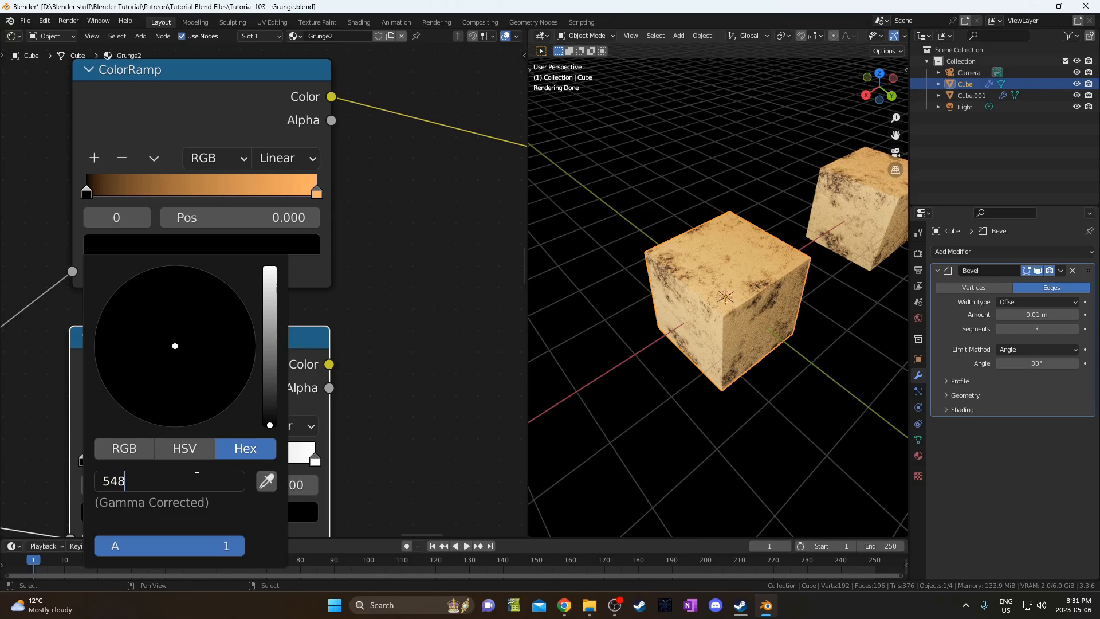
type("c83")
key("Return")
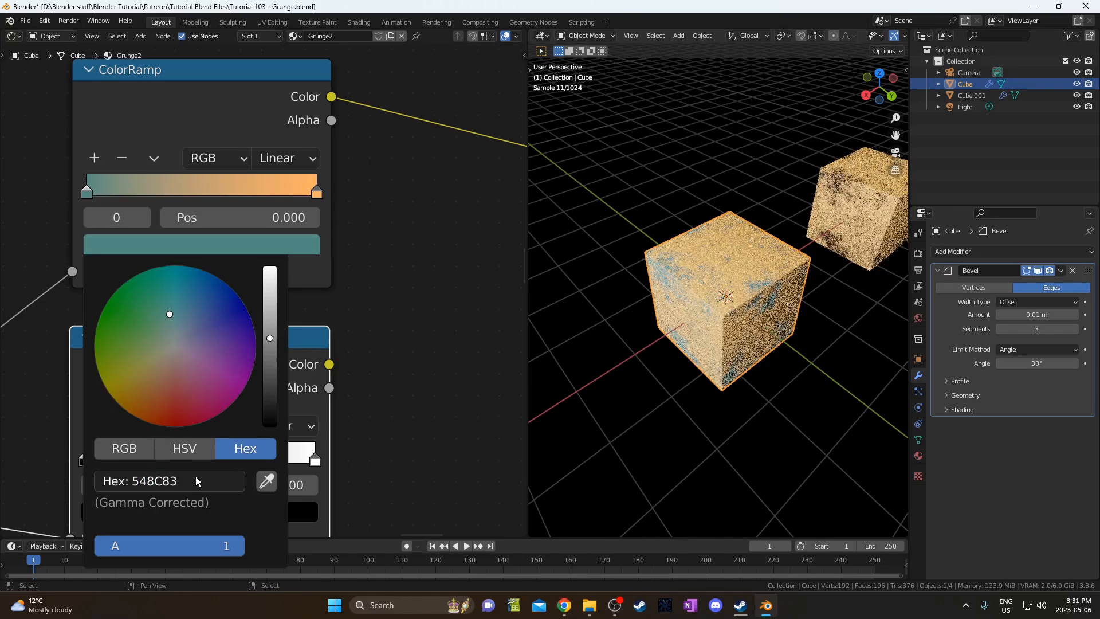
Set the top ColorRamp's right stop to pale cyan hex 99FFEF.
left_click(315, 459)
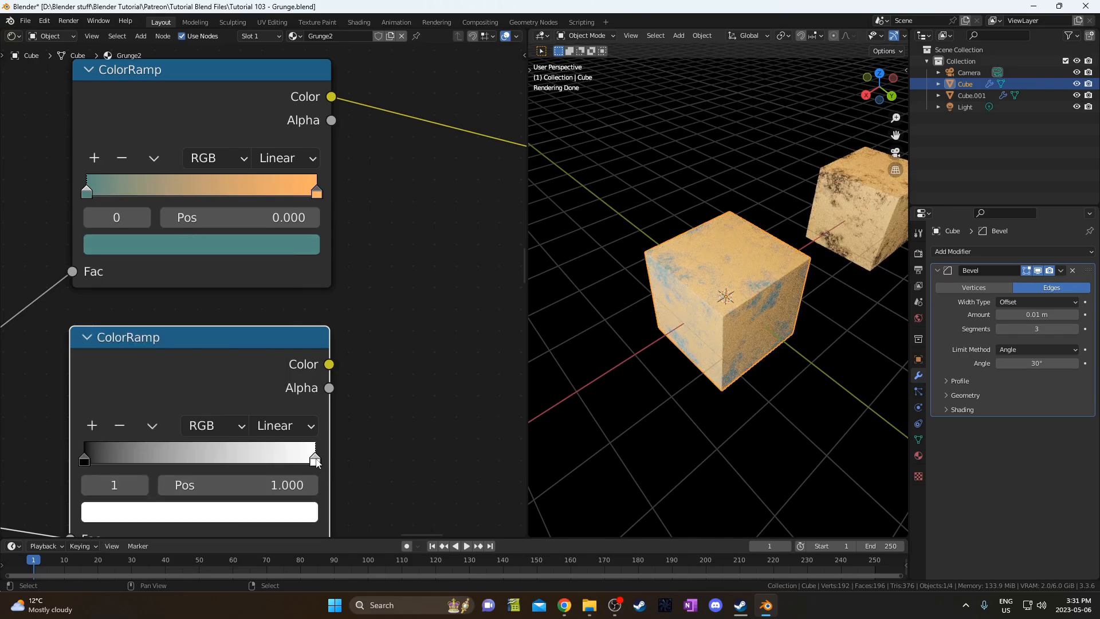
left_click(316, 193)
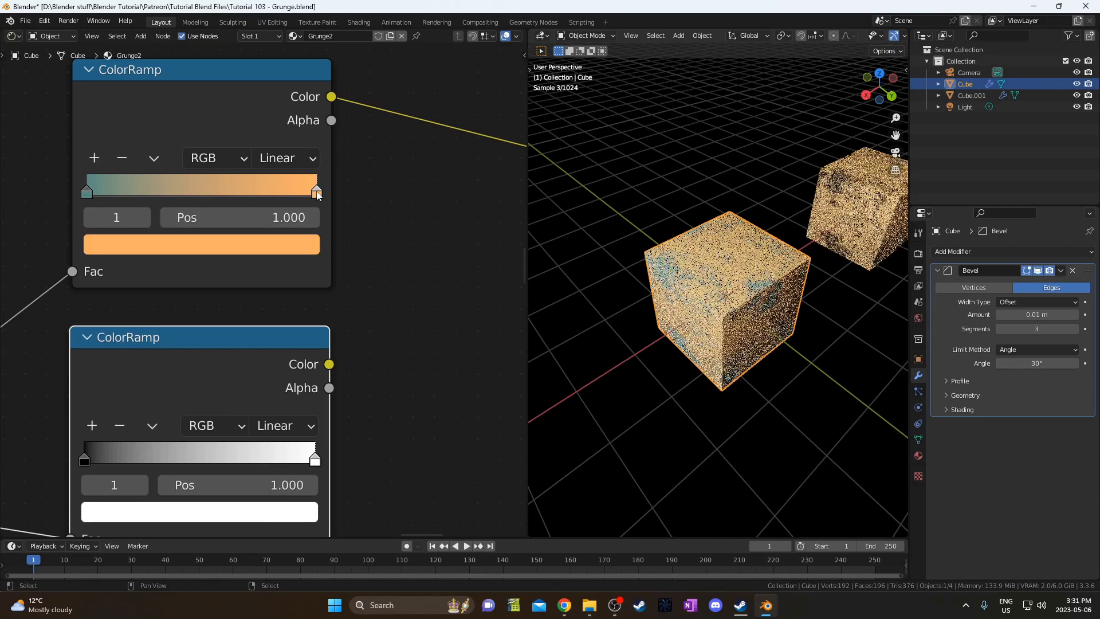
left_click(251, 251)
left_click(177, 485)
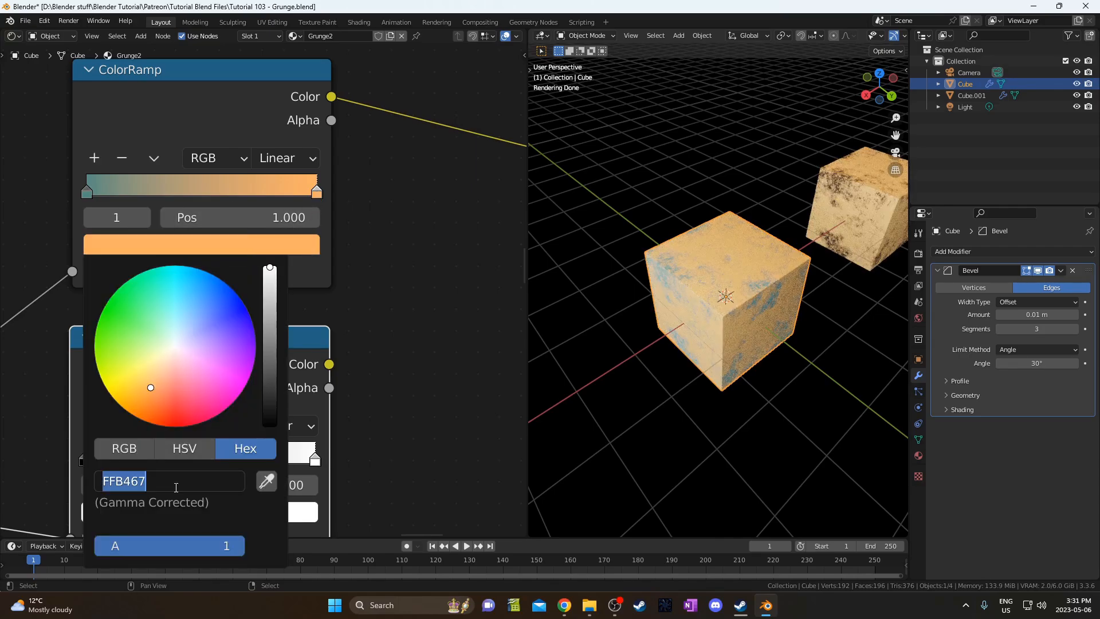
type("99ffef")
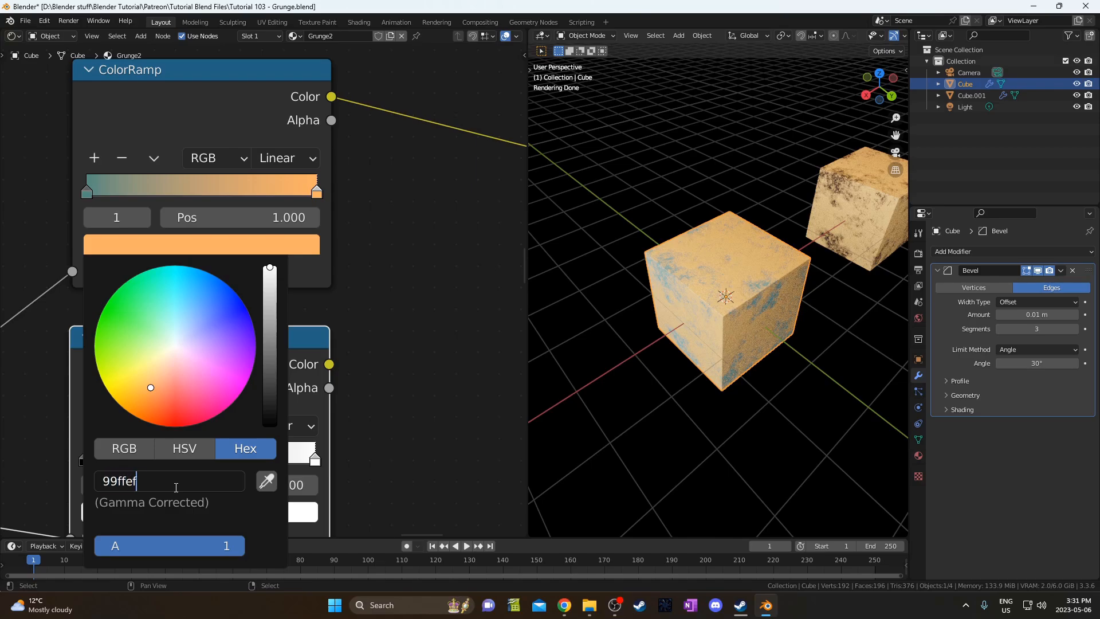
key("Return")
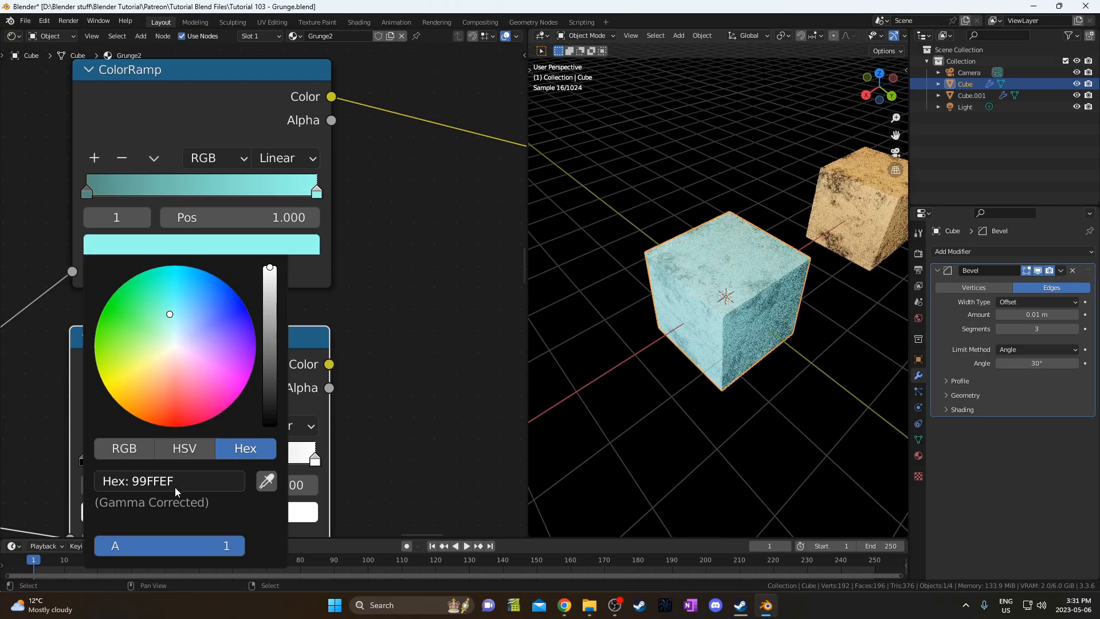
middle_click_drag(352, 392, 262, 297)
scroll(300, 331, "down", 3)
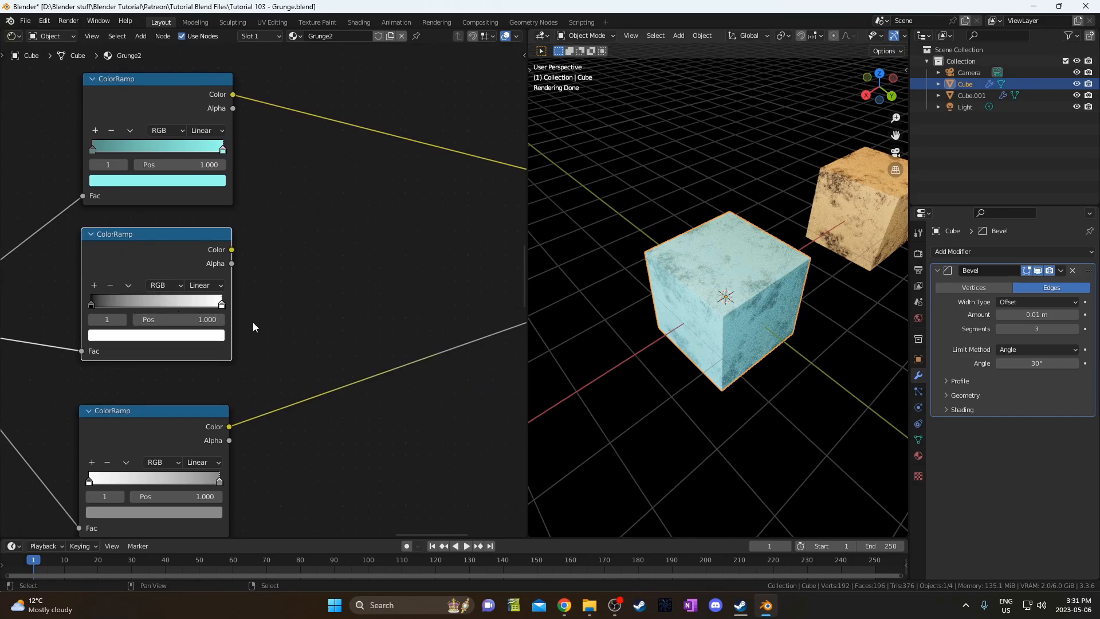
Connect the new ColorRamp to the Principled BSDF Metallic input.
mouse_move(259, 326)
middle_mouse_down()
mouse_move(277, 351)
mouse_move(249, 325)
middle_mouse_up()
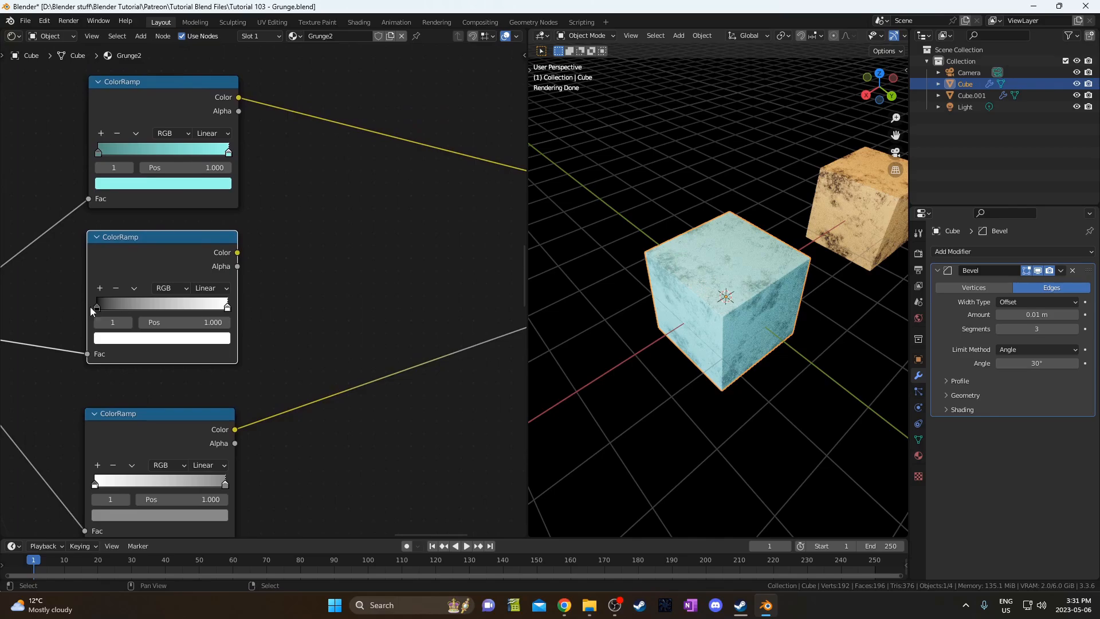
scroll(283, 322, "down", 3, "ctrl")
scroll(256, 314, "down", 2)
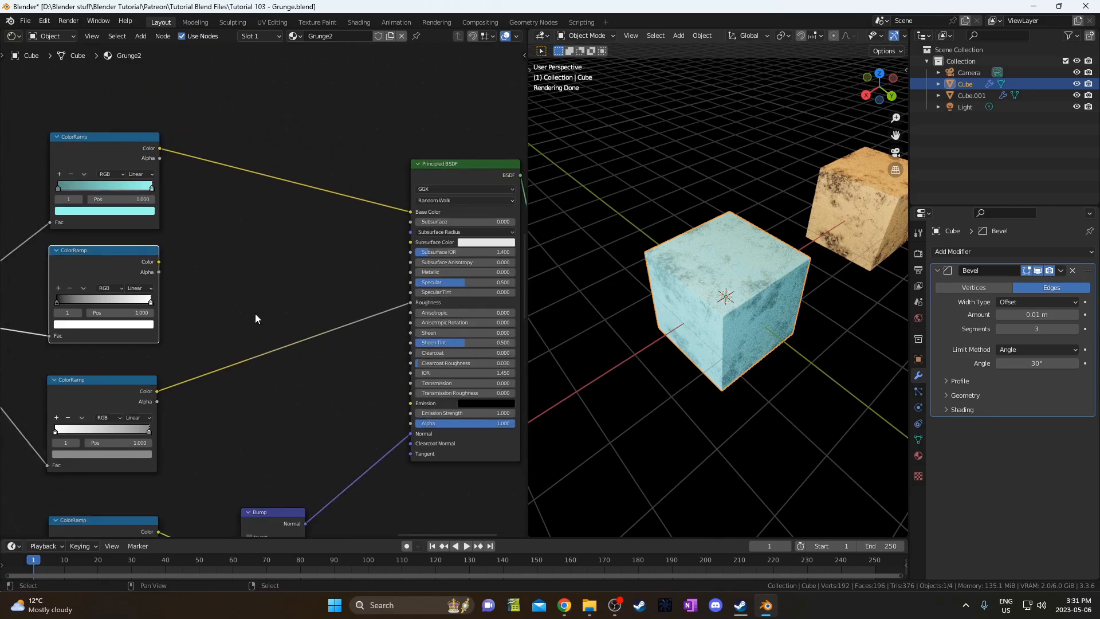
left_click_drag(159, 262, 411, 276)
scroll(411, 276, "up", 3)
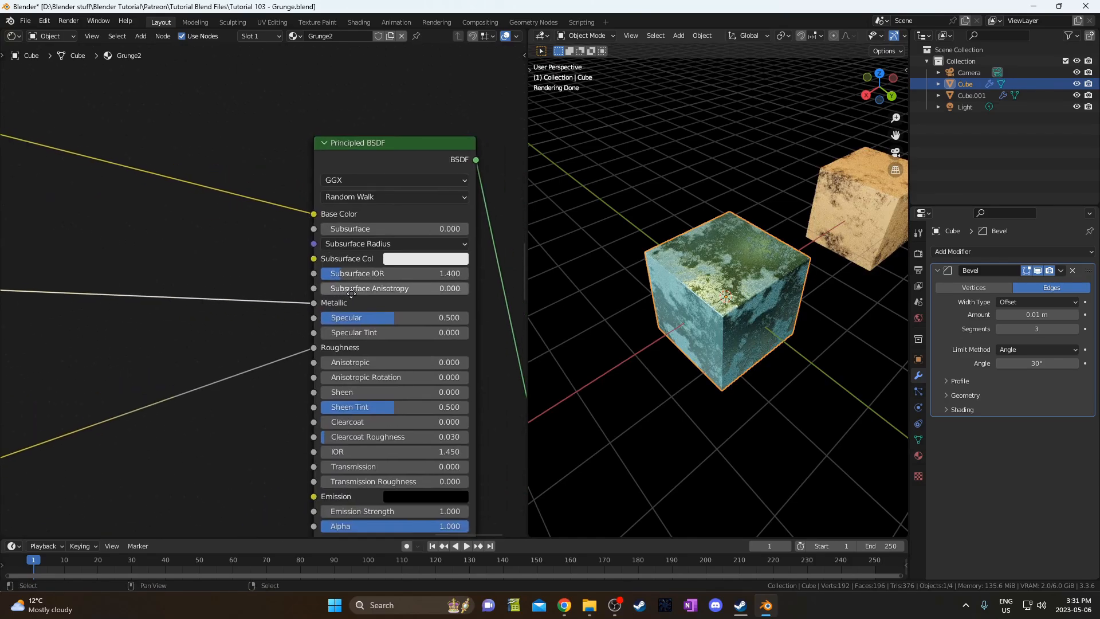
scroll(679, 263, "up", 3)
scroll(209, 326, "left", 10, "ctrl")
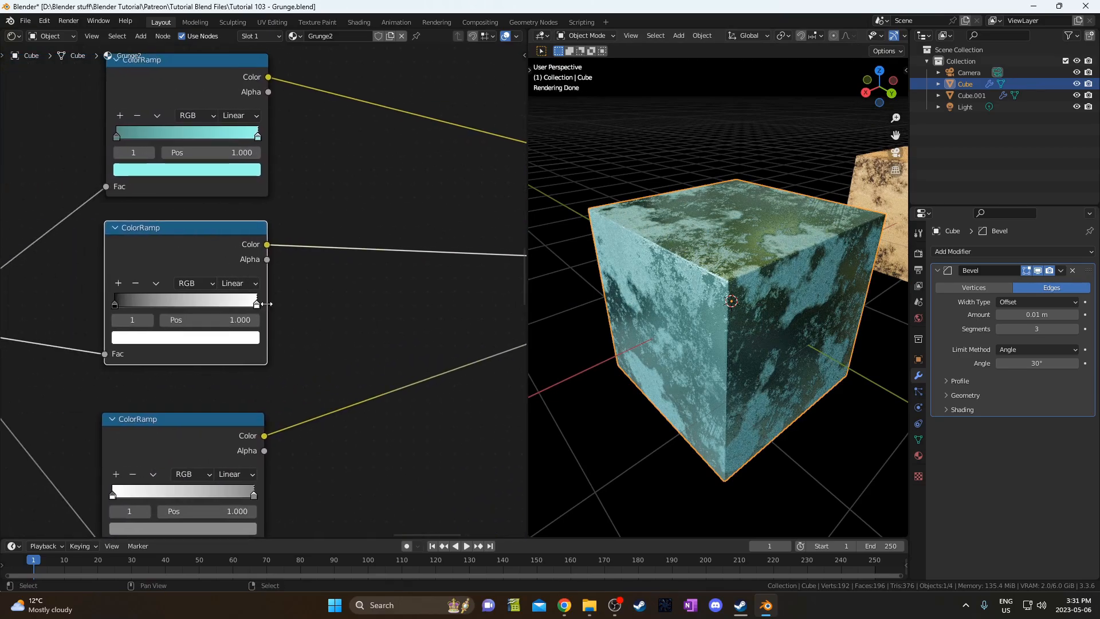
middle_click_drag(270, 293, 272, 305)
Preview the new ramp's mask, then the full material, and frame the ColorRamps and Bump.
left_click(215, 246, "ctrl+shift")
middle_click_drag(789, 276, 794, 264)
scroll(275, 265, "right", 8, "ctrl")
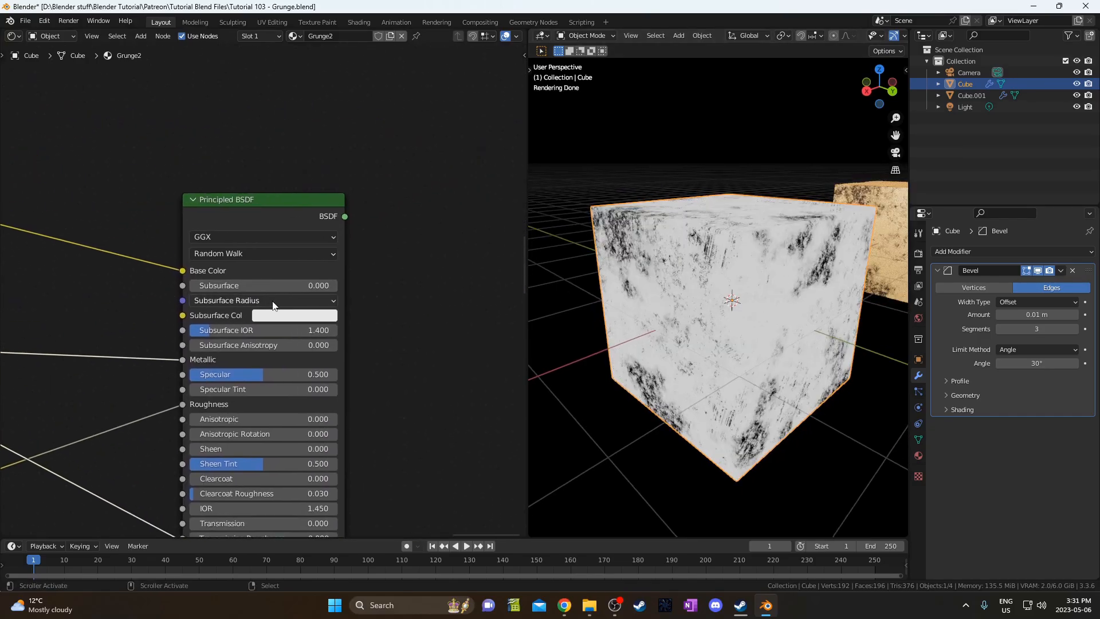
left_click(287, 215, "ctrl+shift")
middle_click_drag(630, 269, 708, 230)
scroll(685, 249, "up", 3)
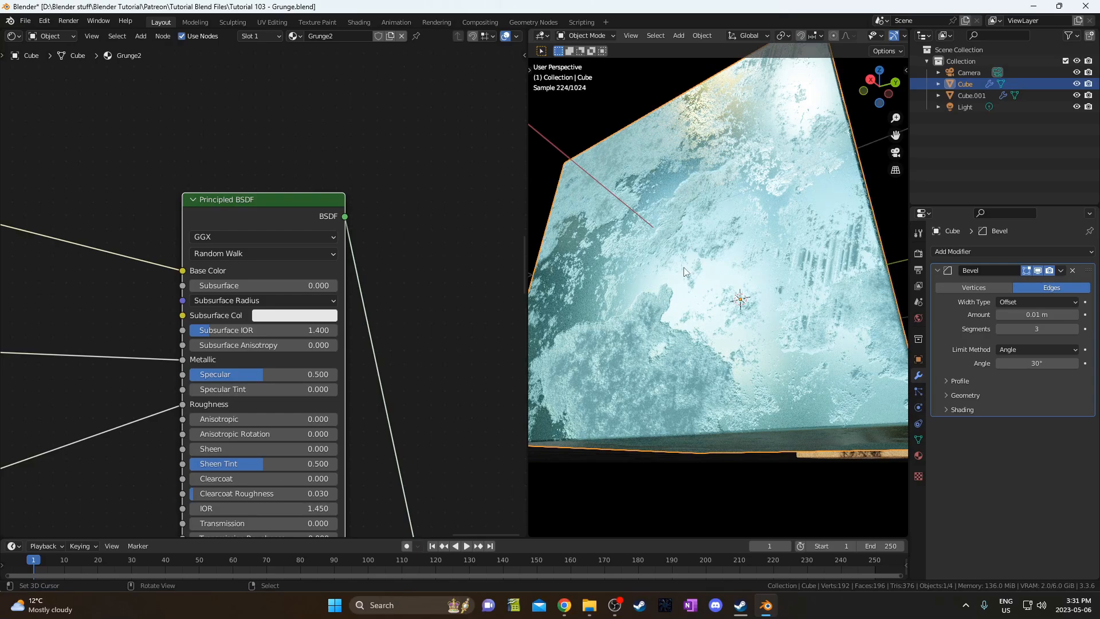
scroll(272, 376, "down", 3)
middle_click_drag(163, 427, 294, 293)
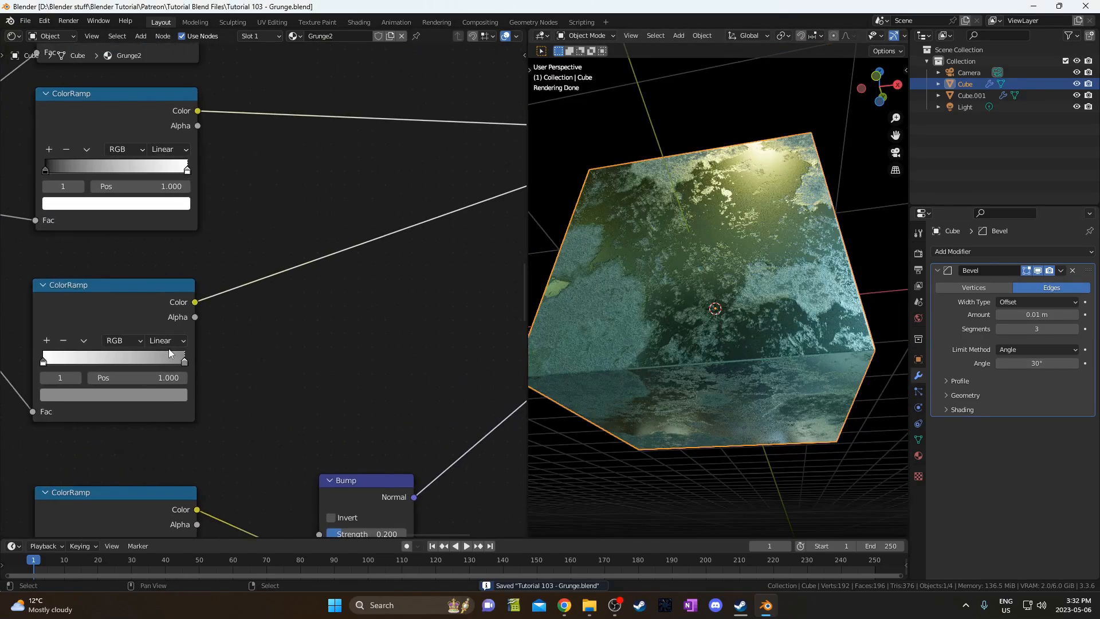
scroll(123, 316, "down", 5)
Set the roughness ColorRamp's right stop to grey 9B9B9B.
middle_click_drag(332, 320, 279, 341)
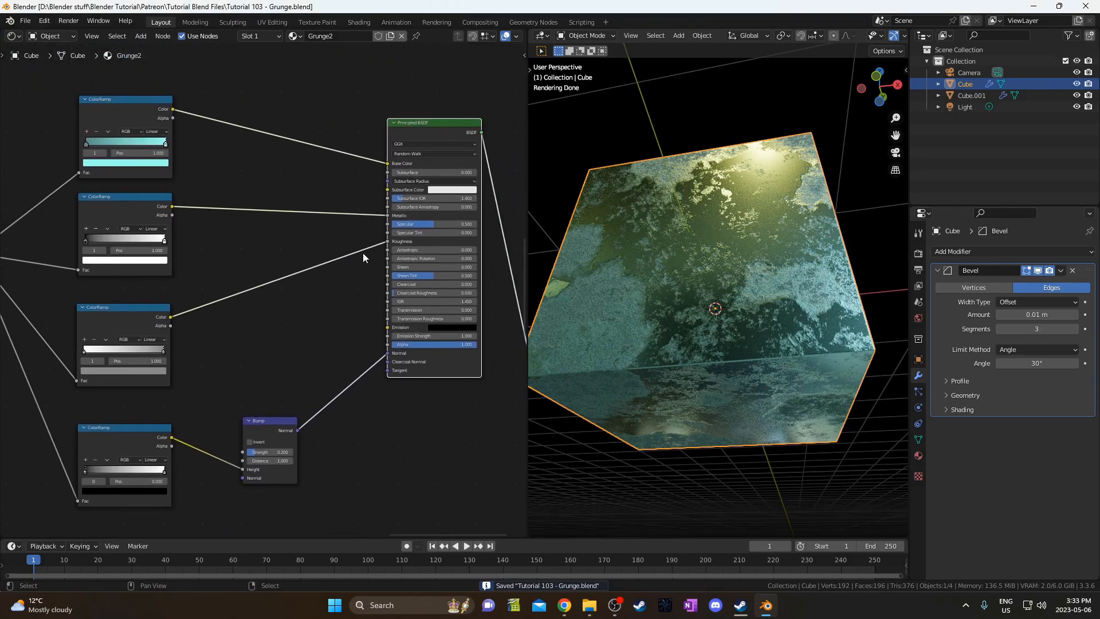
scroll(73, 409, "up", 3)
scroll(74, 408, "up", 4)
middle_click_drag(74, 409, 239, 345)
left_click(317, 304)
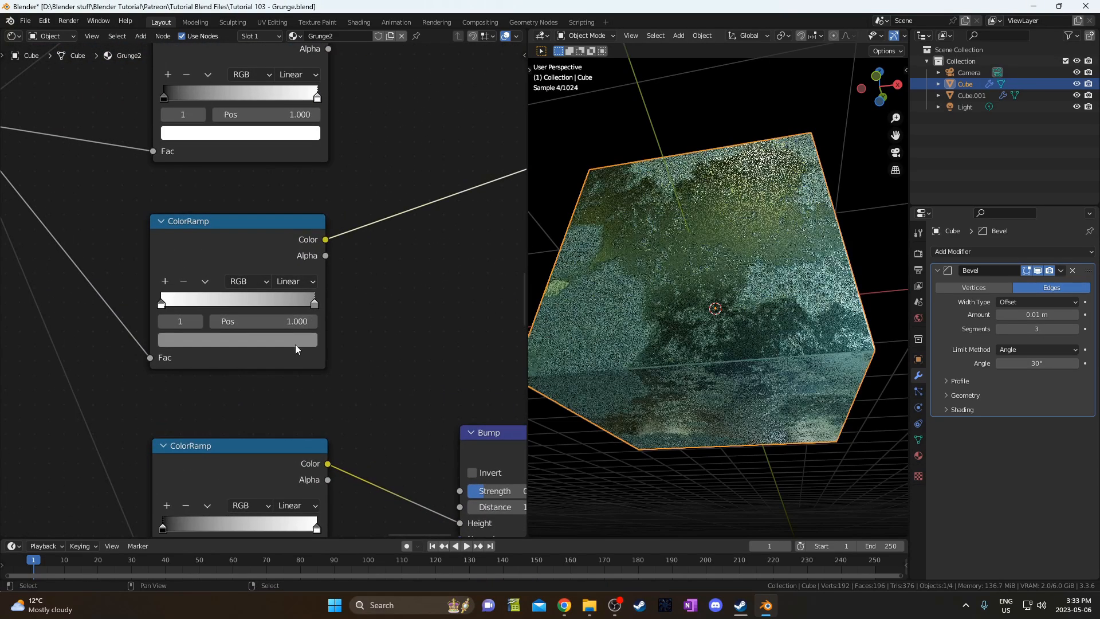
left_click(293, 340)
left_click(228, 271)
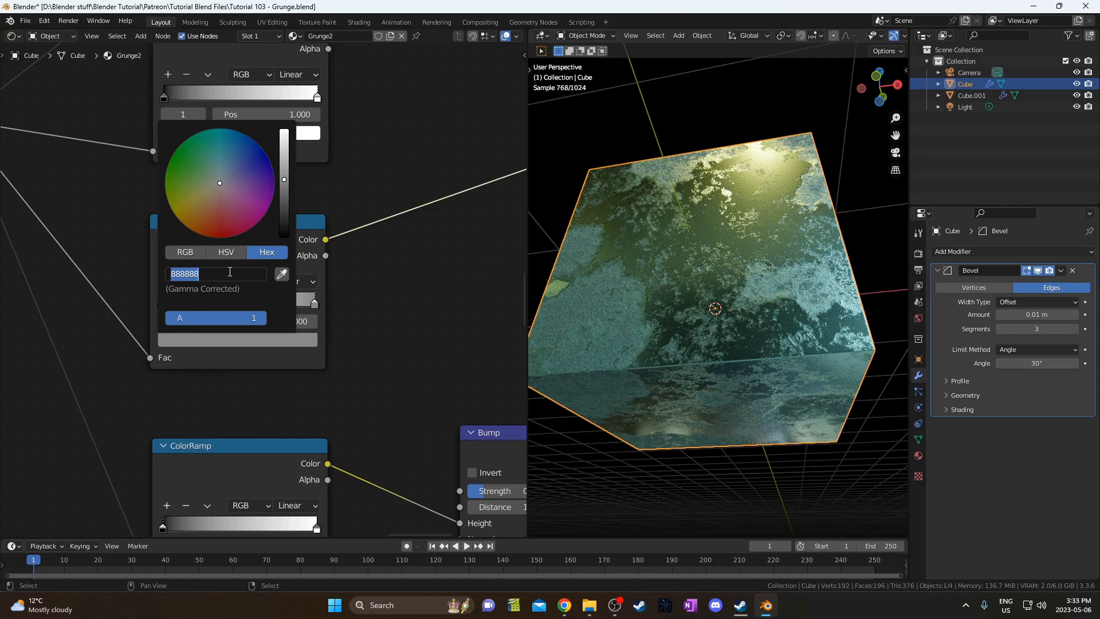
type("9b")
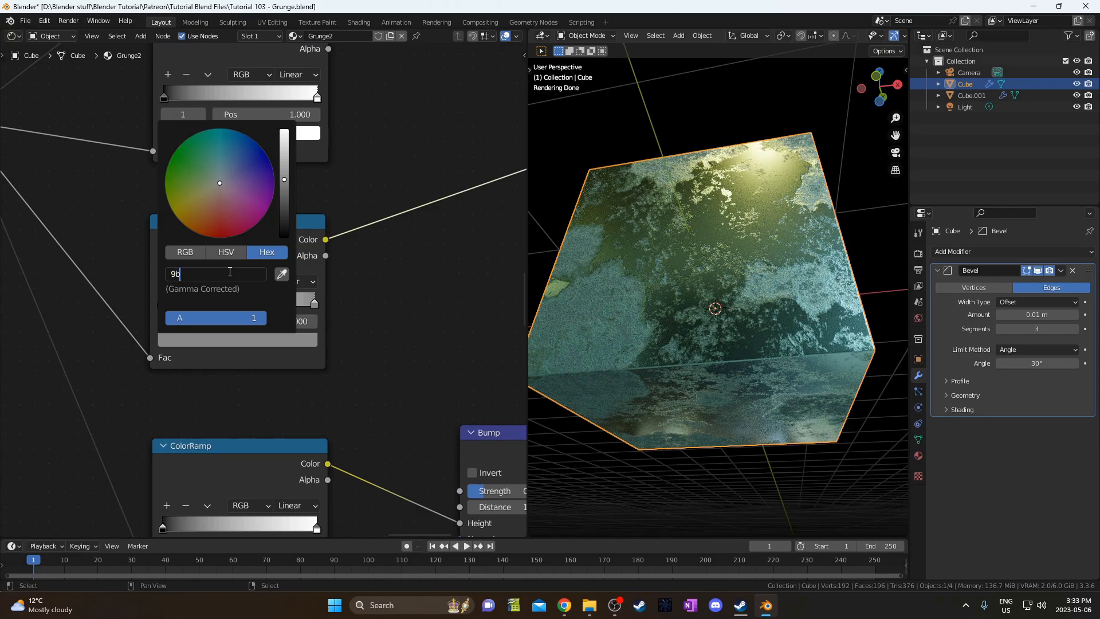
type("9b9b")
key("Return")
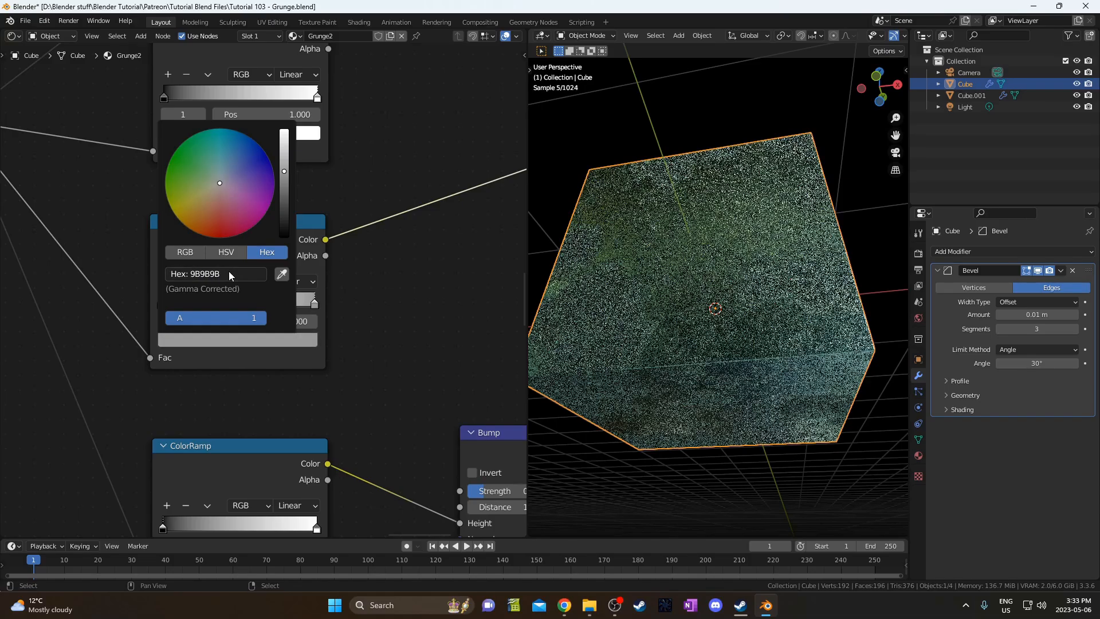
Orbit the cube corner-on to check the lighter roughness result.
middle_click_drag(291, 324, 278, 365)
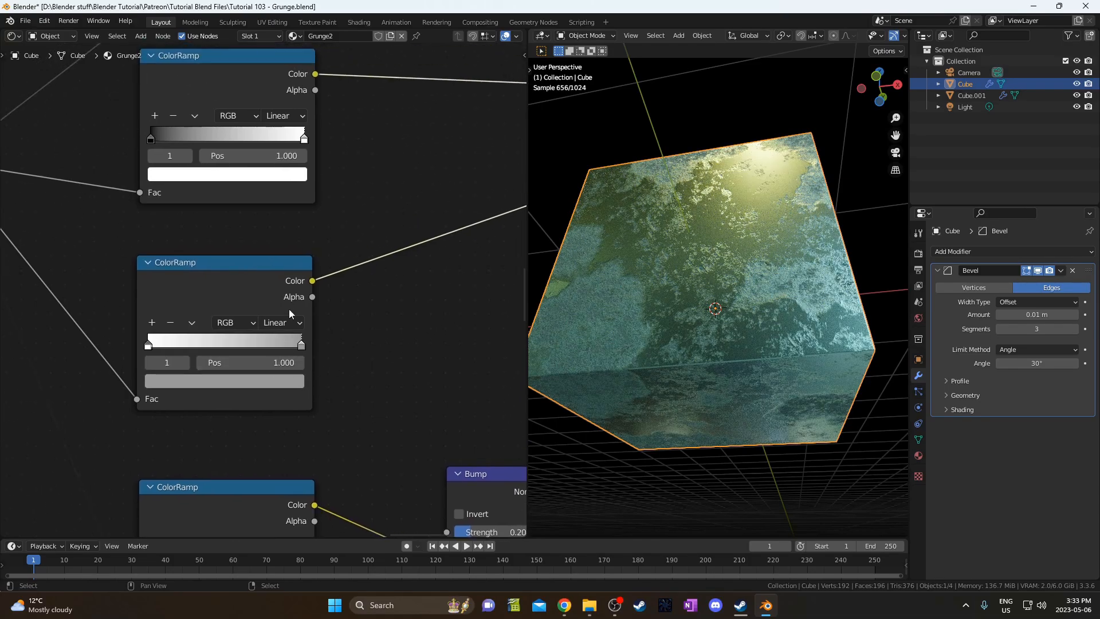
middle_click_drag(614, 240, 714, 233)
middle_click_drag(314, 386, 262, 271)
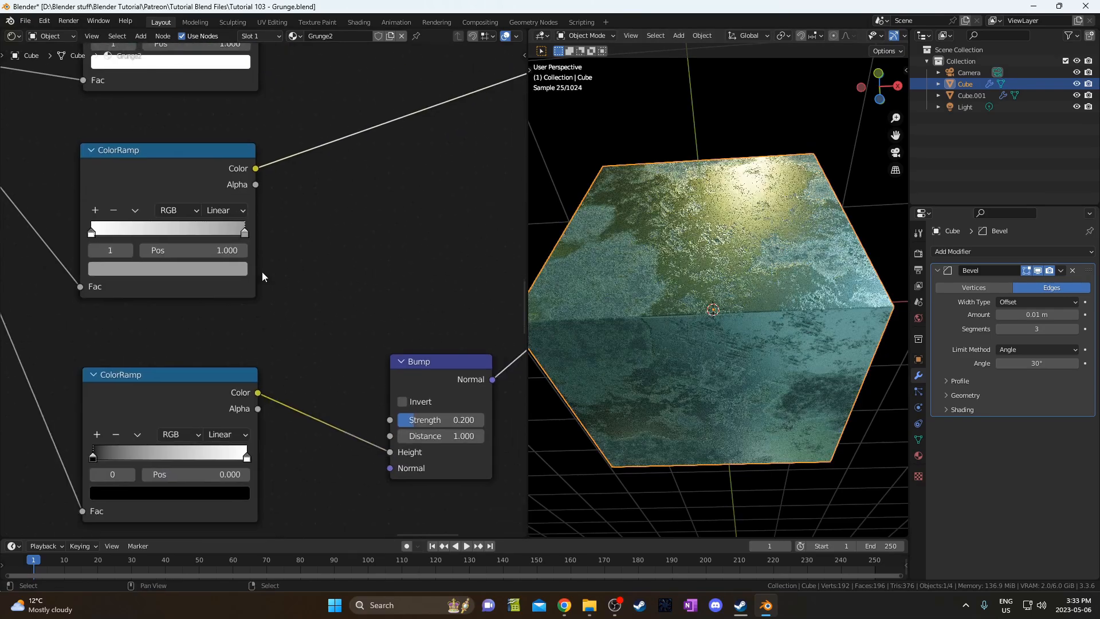
scroll(269, 292, "down", 1)
middle_click_drag(299, 415, 268, 401)
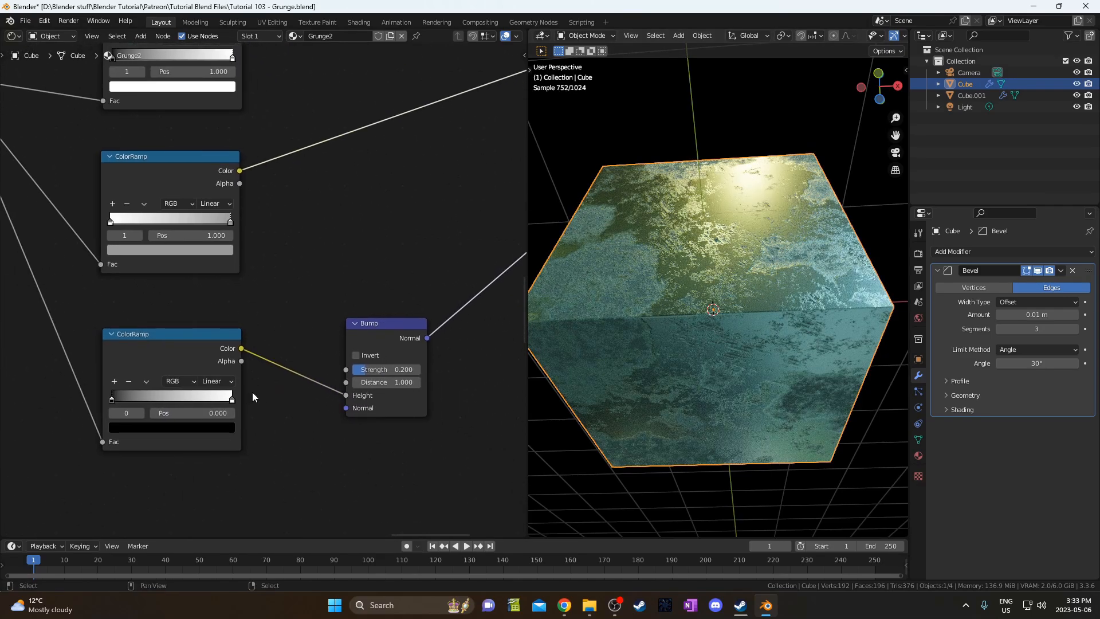
scroll(257, 444, "down", 2)
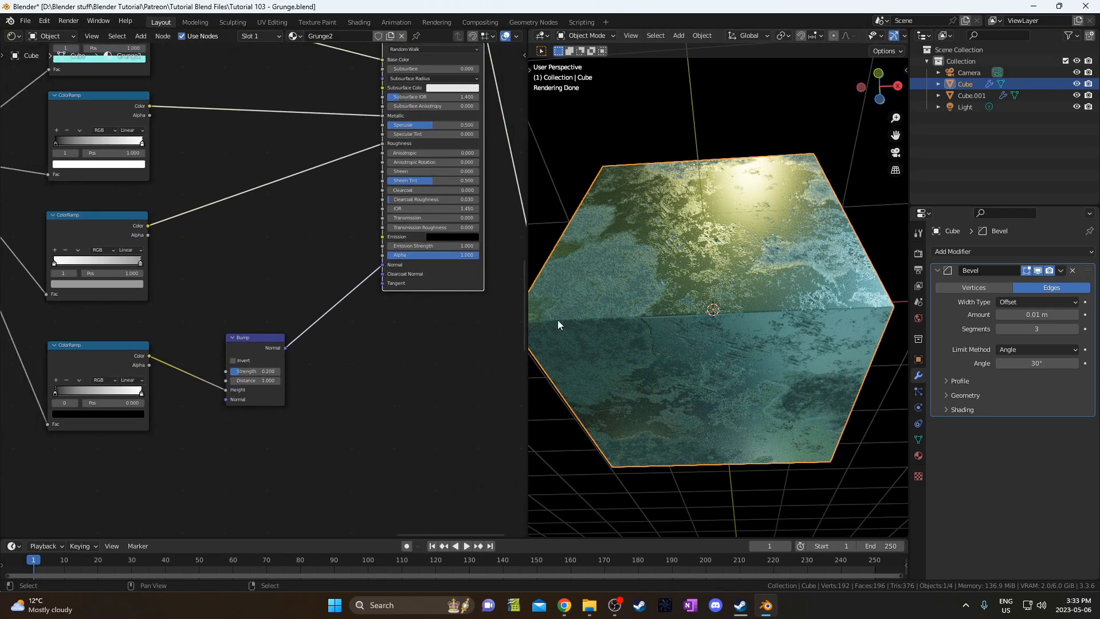
Duplicate the grunge cube and place the copy to the left of the original.
middle_click_drag(799, 267, 625, 273)
middle_click_drag(724, 298, 885, 359)
scroll(884, 360, "down", 5)
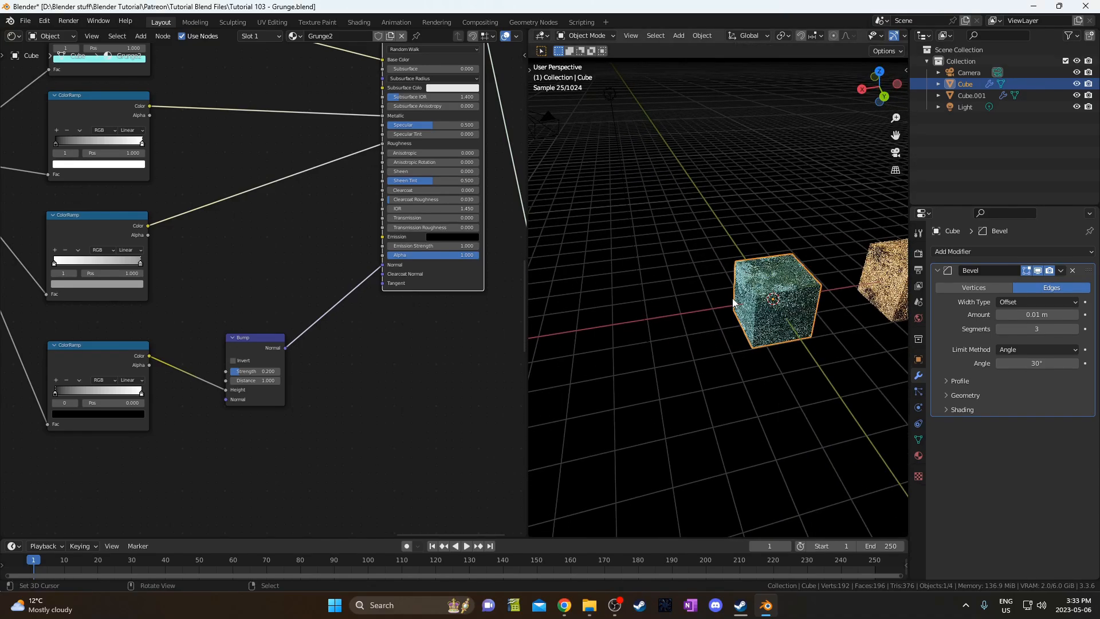
key("shift+d")
left_click(595, 314)
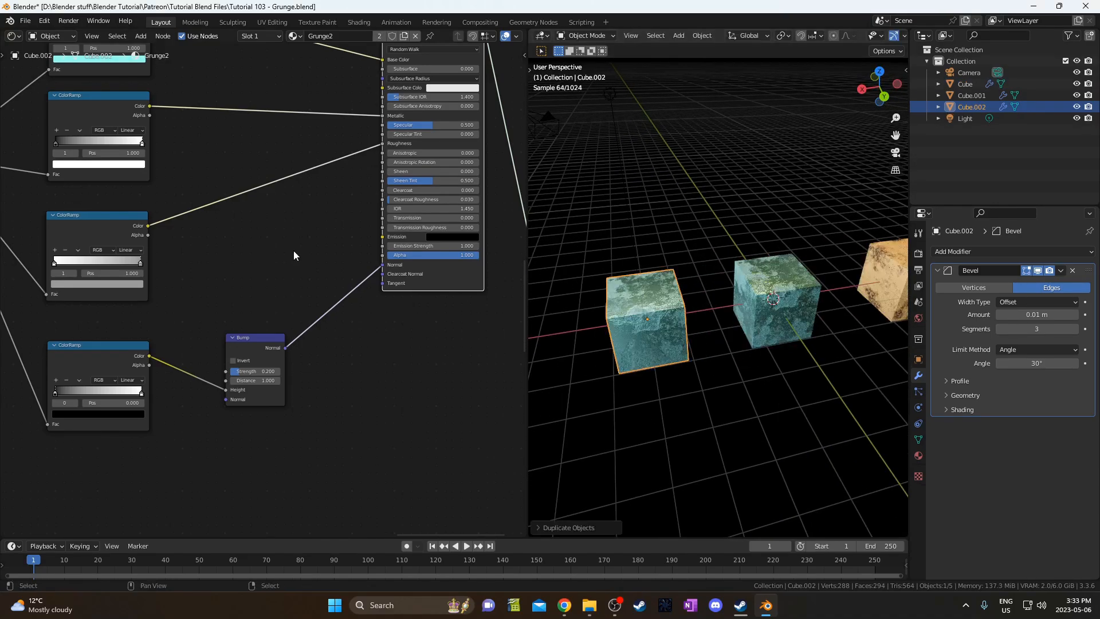
Give the copied cube its own material copy named Grunge3.
left_click(405, 36)
double_click(339, 36)
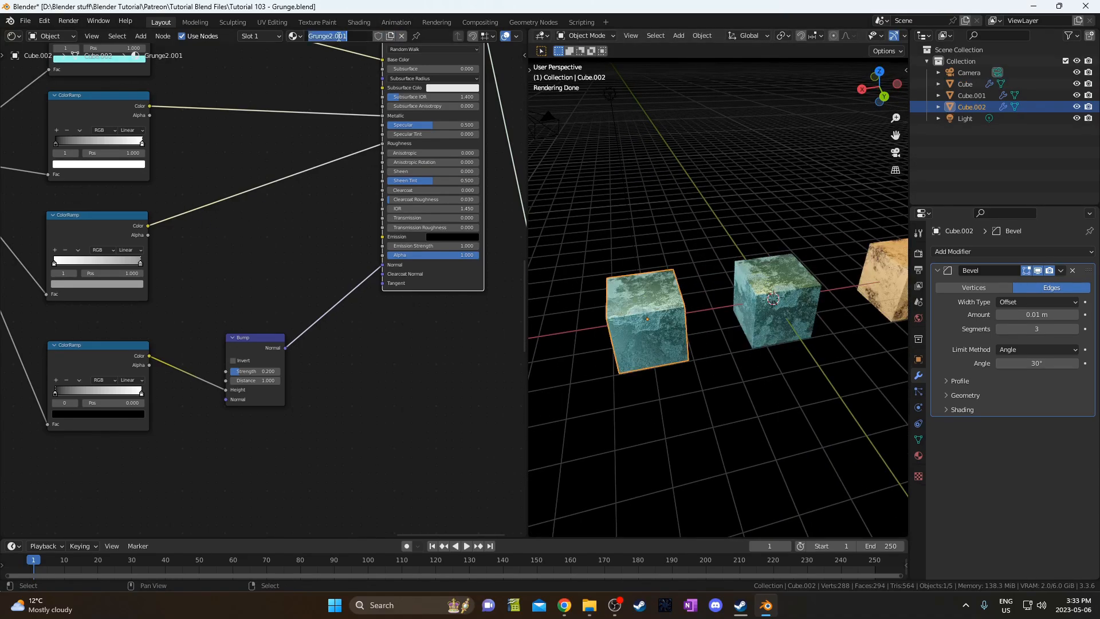
key("Return")
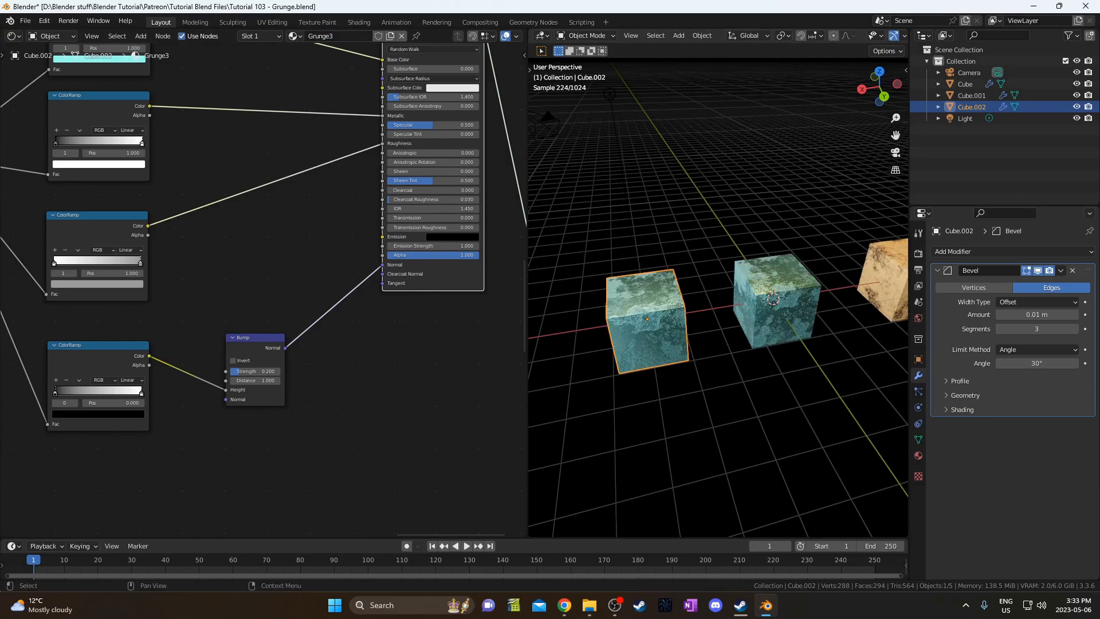
middle_click_drag(283, 263, 343, 409)
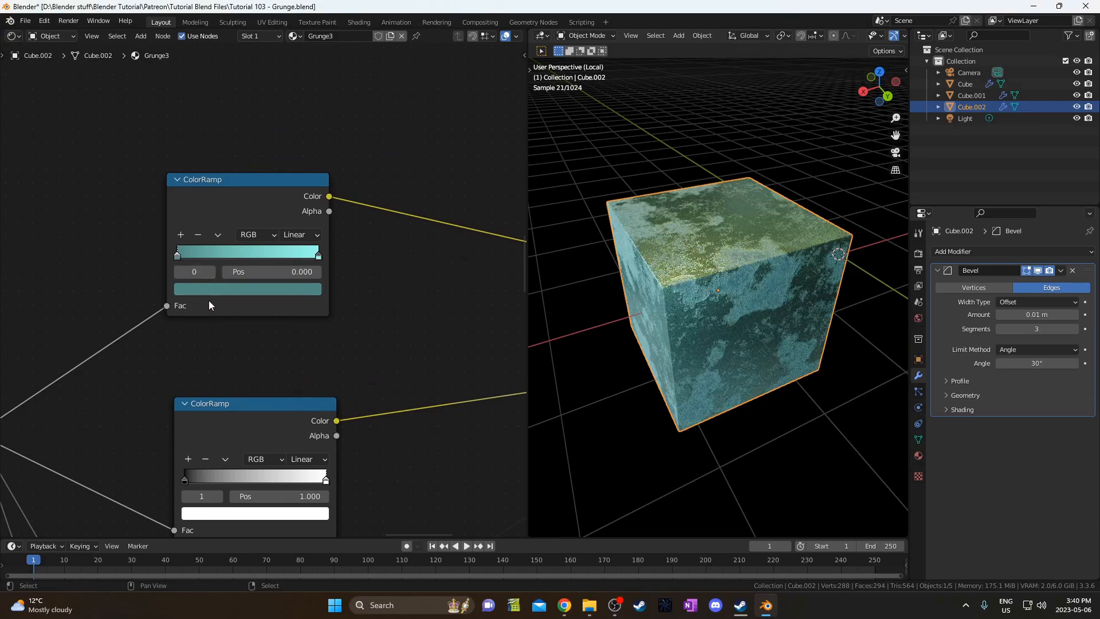
Set the base ramp's left stop to 8C4272 and right stop to orange FF8357.
left_click(209, 290)
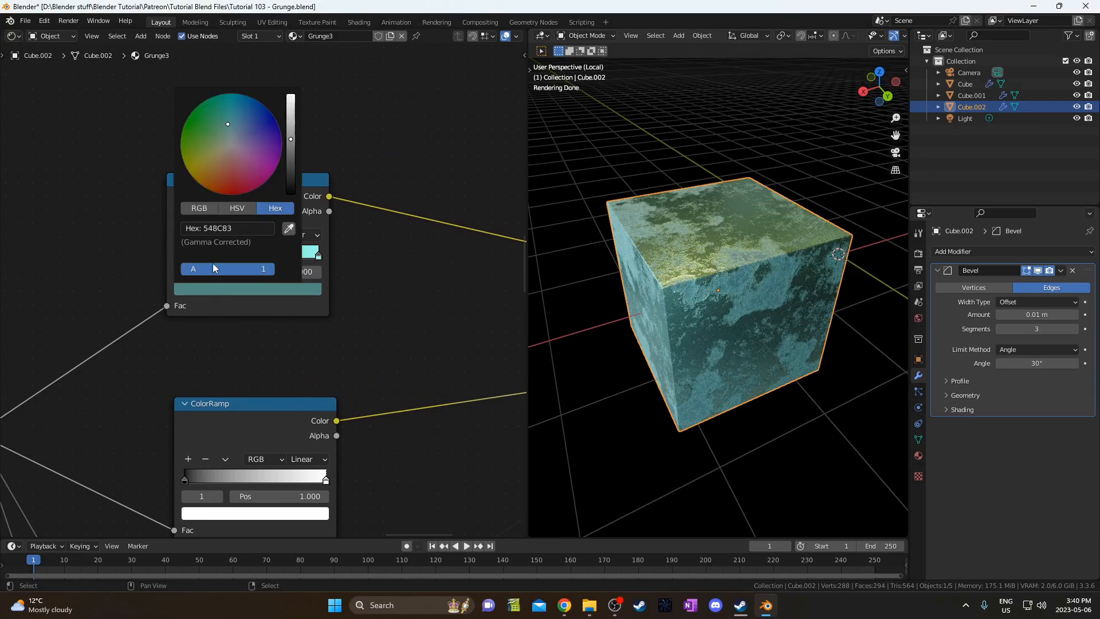
left_click(222, 228)
key("Return")
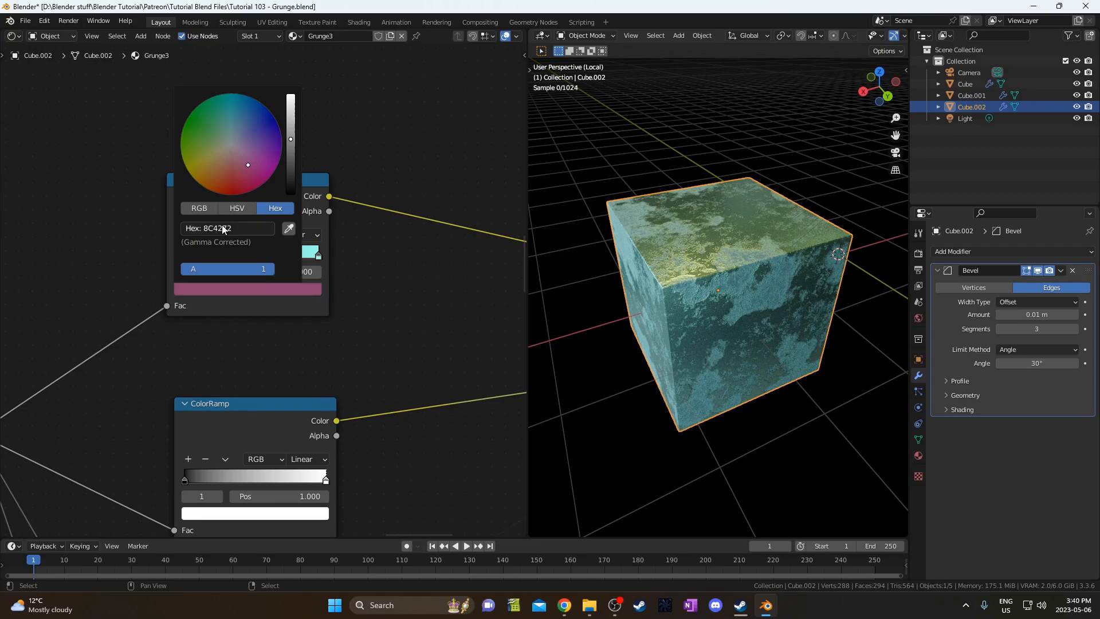
left_click(318, 256)
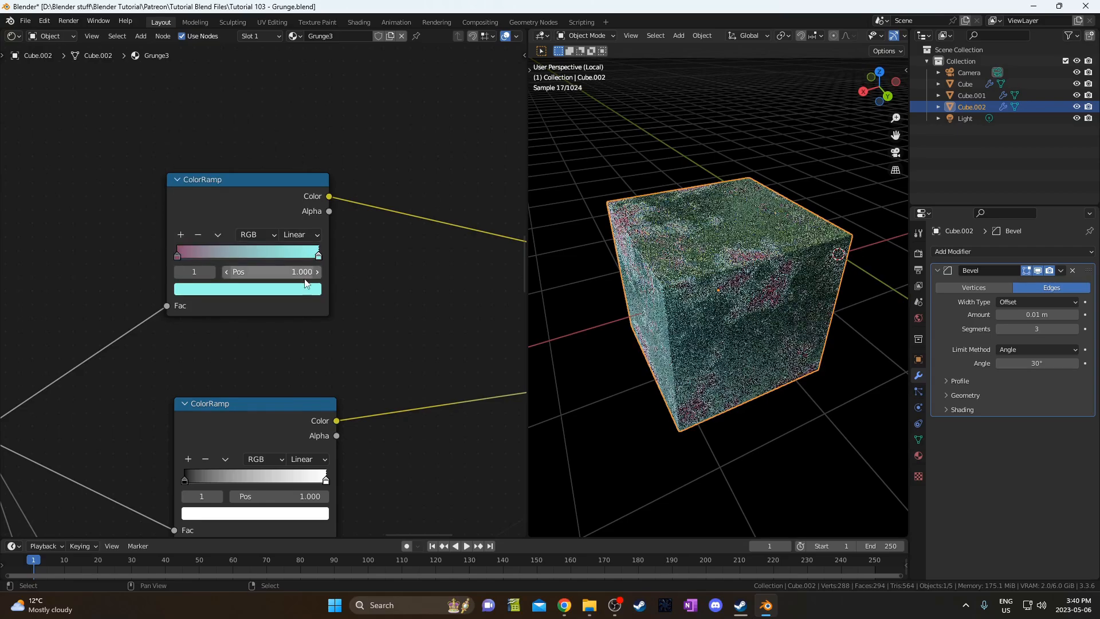
left_click(292, 291)
left_click(260, 229)
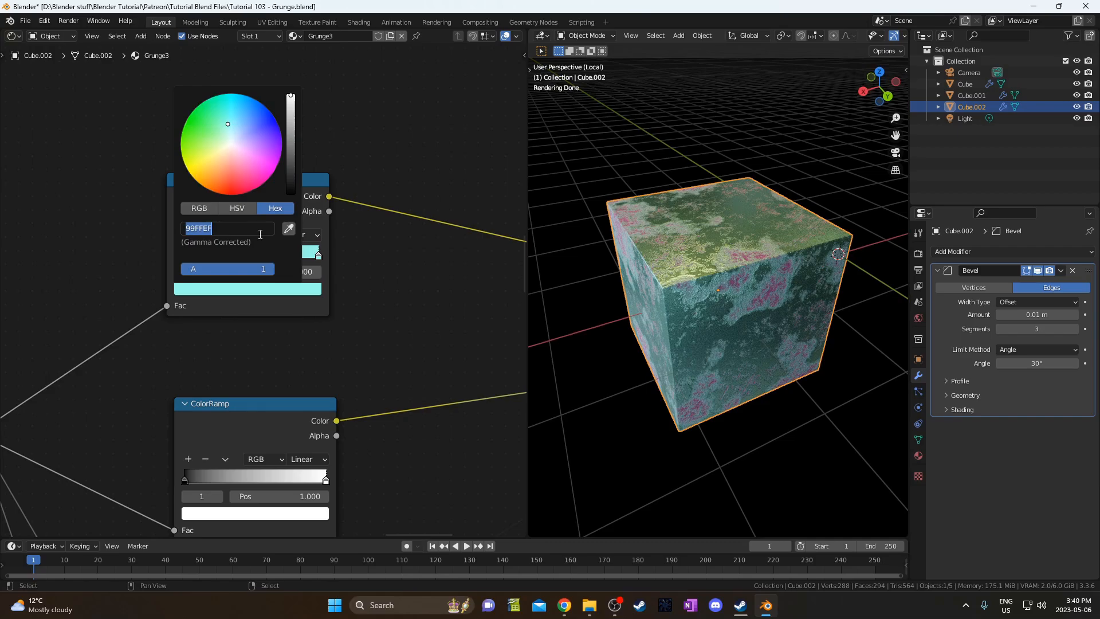
type("ff8357")
key("Return")
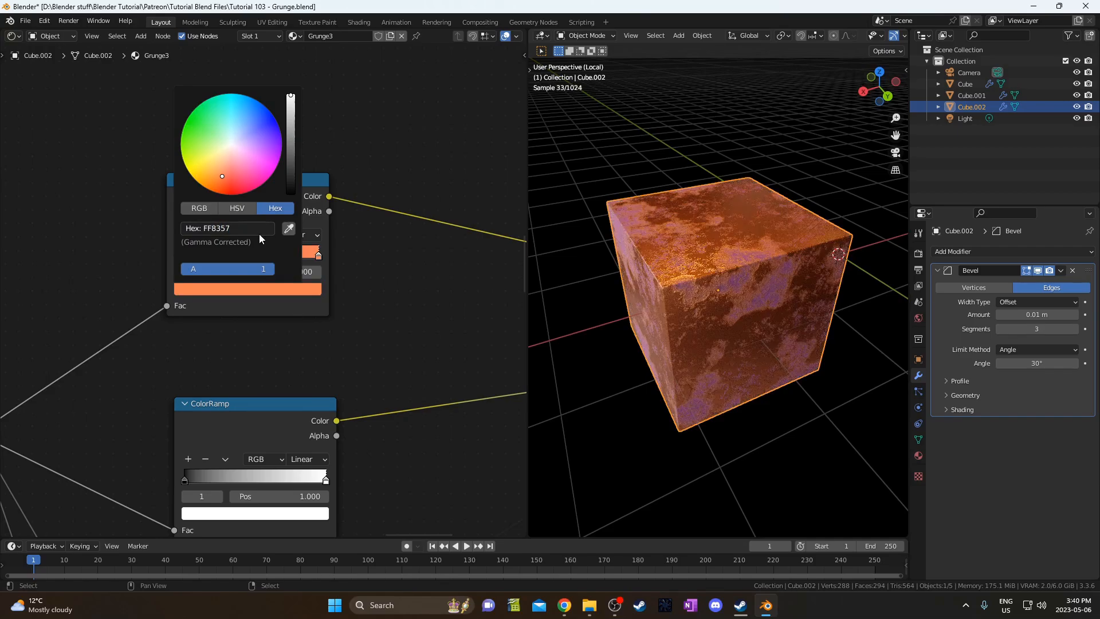
Delete the middle ColorRamp node from the Grunge3 tree.
scroll(281, 371, "down", 4)
middle_click_drag(331, 417, 270, 276)
scroll(270, 279, "down", 4)
left_click_drag(174, 226, 278, 309)
key("x")
middle_click_drag(280, 324, 302, 276)
scroll(297, 276, "down", 1)
scroll(217, 276, "down", 1)
Rearrange the ColorRamp and Bump nodes and delete the unconnected ColorRamp.
left_click_drag(208, 261, 349, 475)
key("g")
left_click(328, 389)
middle_click_drag(206, 440, 345, 329)
left_click_drag(192, 375, 287, 463)
key("x")
middle_click_drag(312, 379, 242, 479)
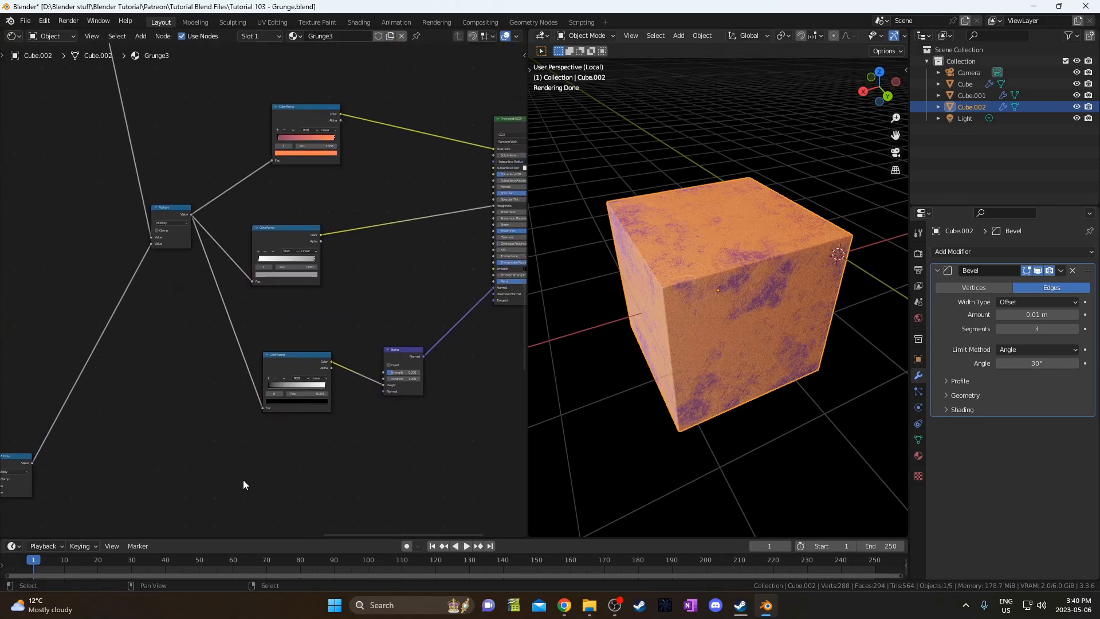
scroll(258, 424, "up", 3)
left_click_drag(267, 188, 351, 265)
key("g")
left_click(398, 241)
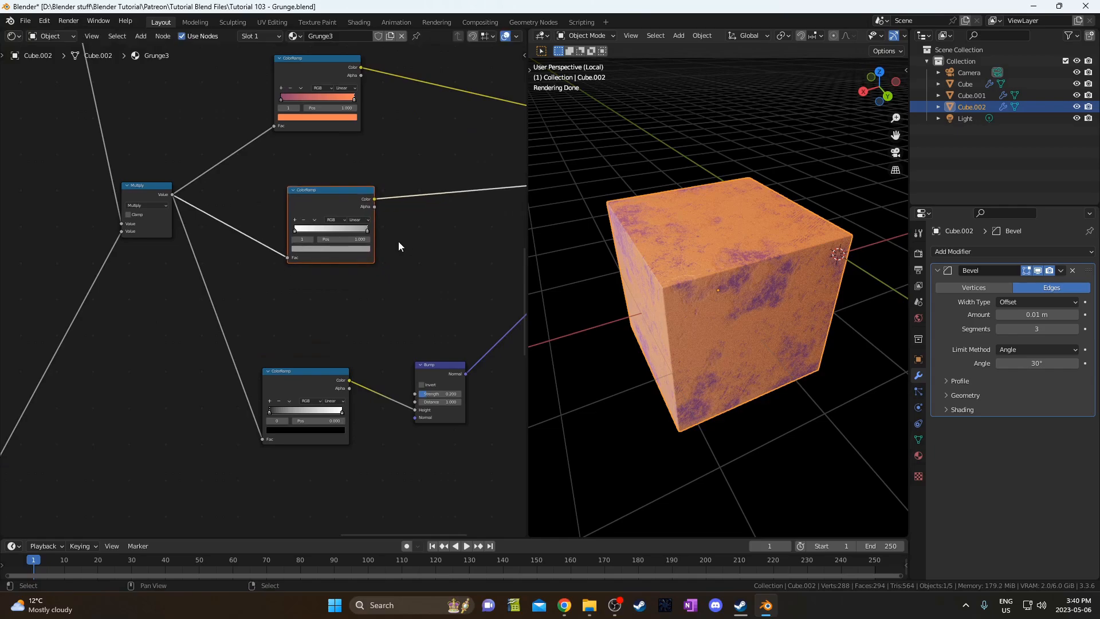
Set the Principled BSDF Transmission to 1.000 with full Transmission Roughness.
scroll(395, 245, "up", 3)
middle_click_drag(352, 355, 225, 316)
middle_click_drag(406, 257, 344, 329)
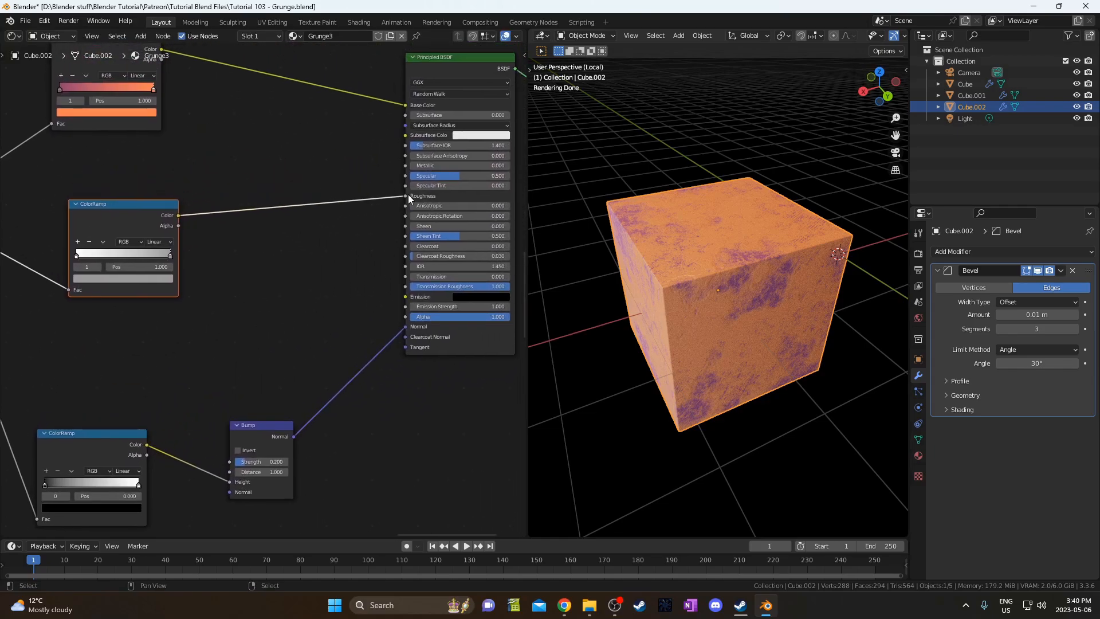
middle_click_drag(408, 194, 383, 276)
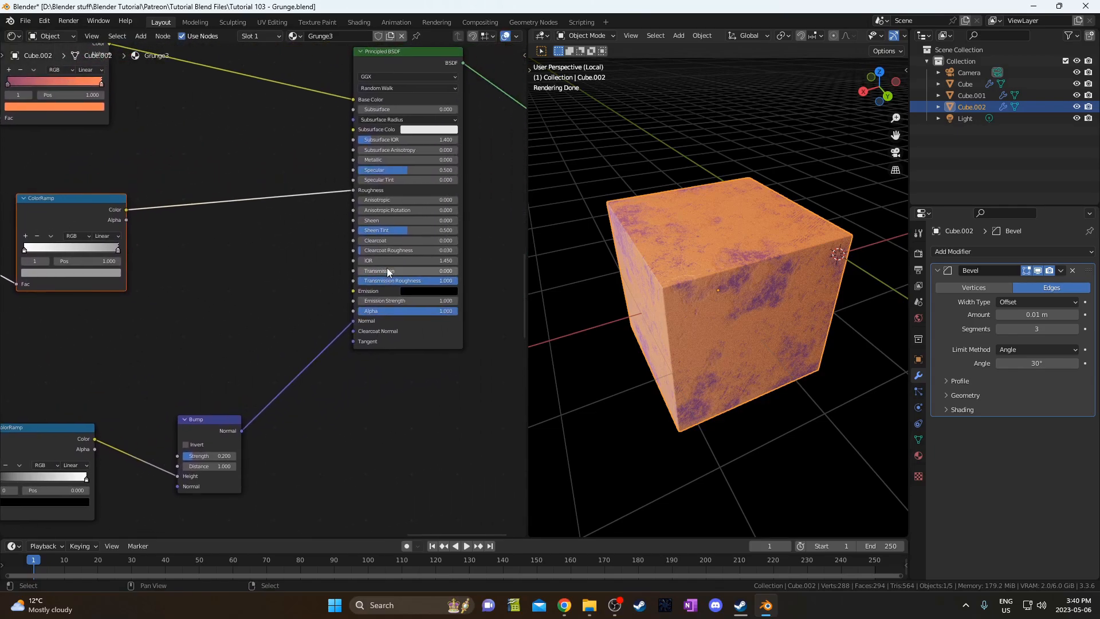
mouse_move(387, 271)
left_mouse_down()
mouse_move(458, 274)
mouse_move(395, 283)
left_mouse_up()
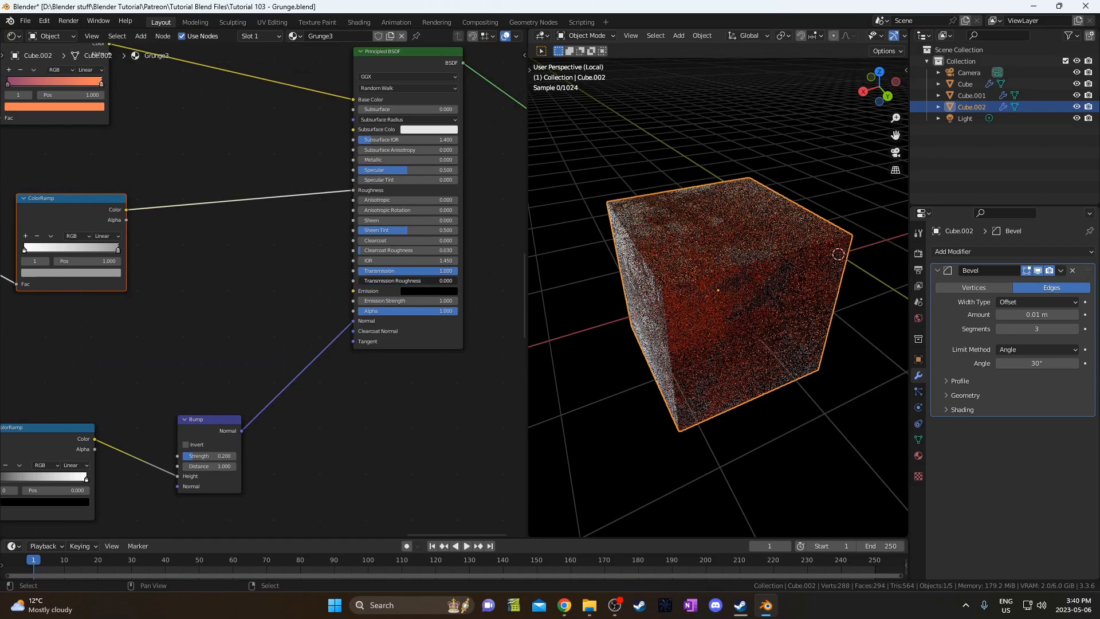
middle_click_drag(676, 270, 663, 304)
left_click_drag(401, 281, 507, 283)
Duplicate the roughness ColorRamp with its input and link it to Transmission Roughness.
middle_click_drag(14, 330, 121, 341)
left_click_drag(184, 211, 170, 171)
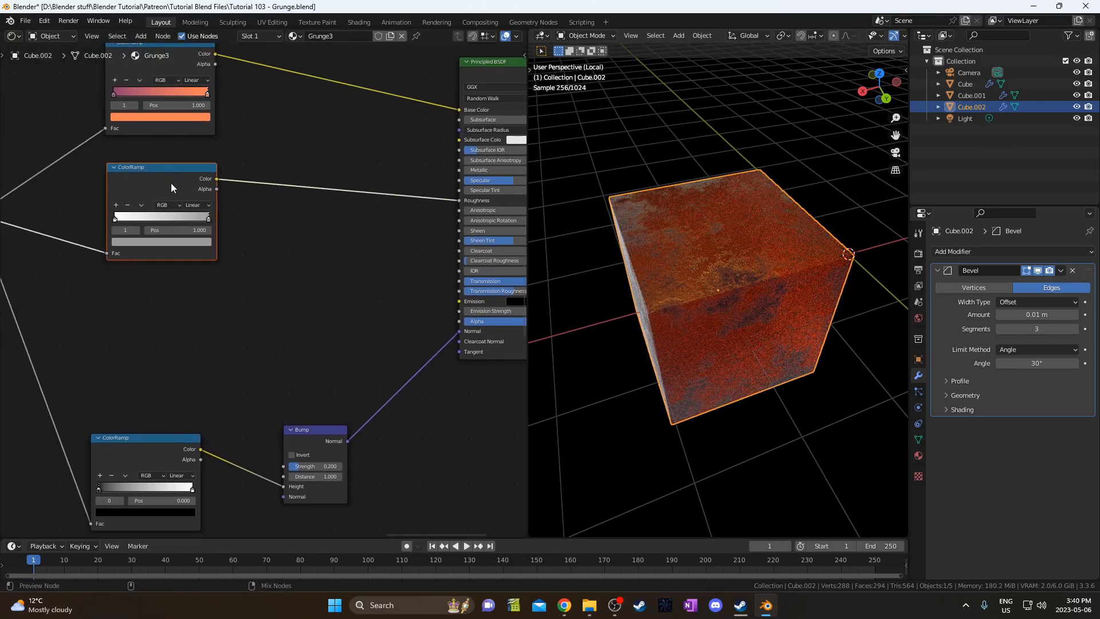
key("ctrl+shift+d")
left_click(163, 291)
middle_click_drag(188, 316, 129, 339)
left_click_drag(148, 312, 399, 314)
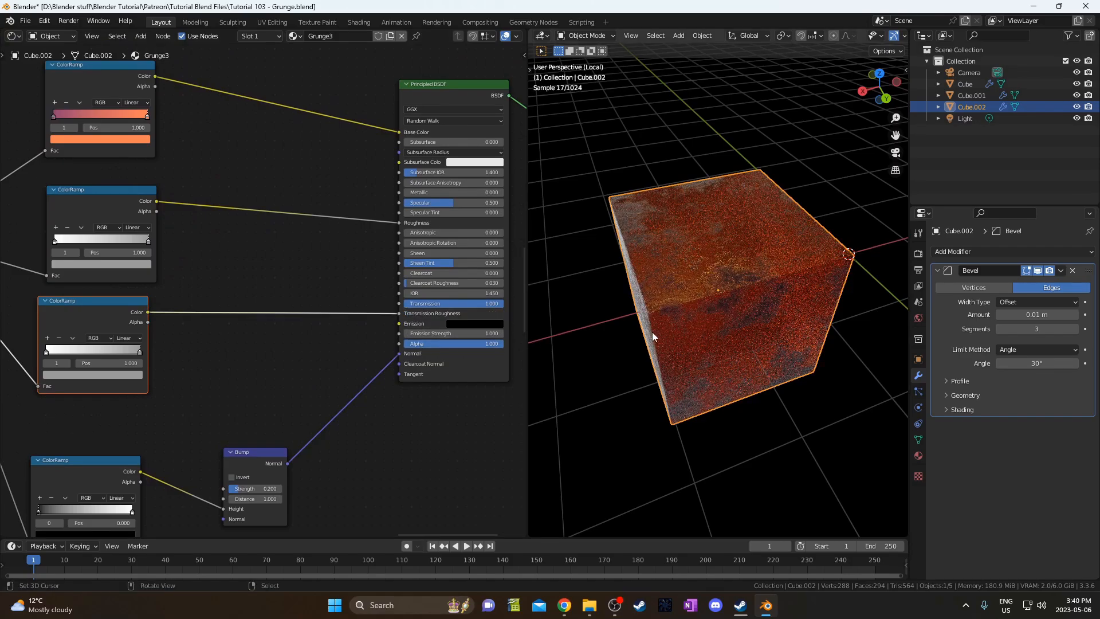
Inspect the colour of the lower ColorRamp's right stop.
middle_click_drag(652, 332, 652, 310)
left_click(139, 351)
left_click(122, 376)
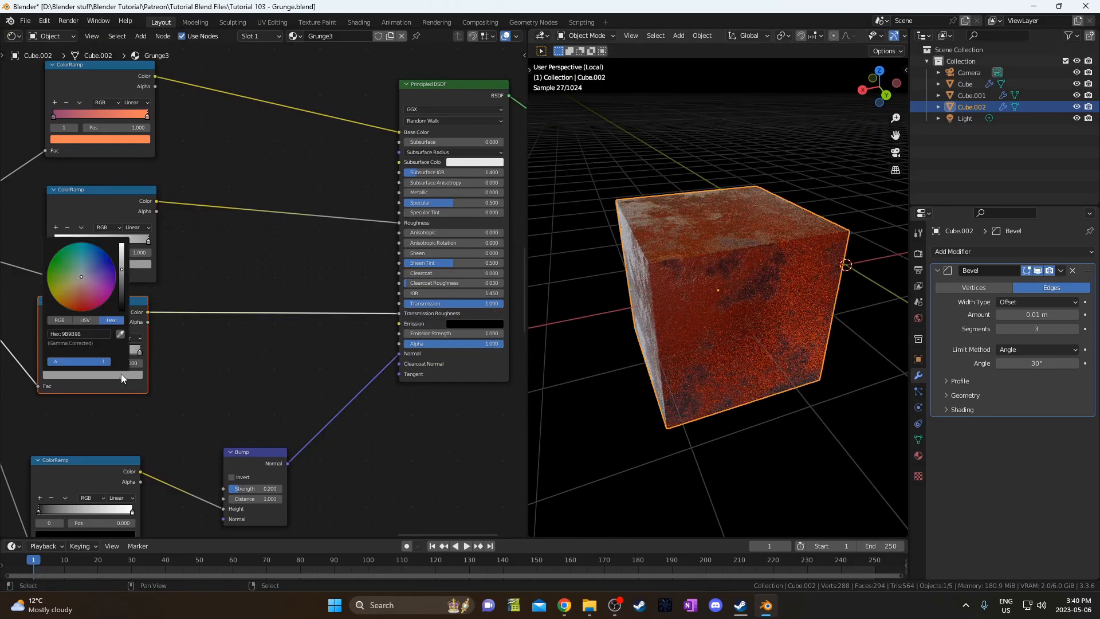
scroll(103, 263, "down", 6)
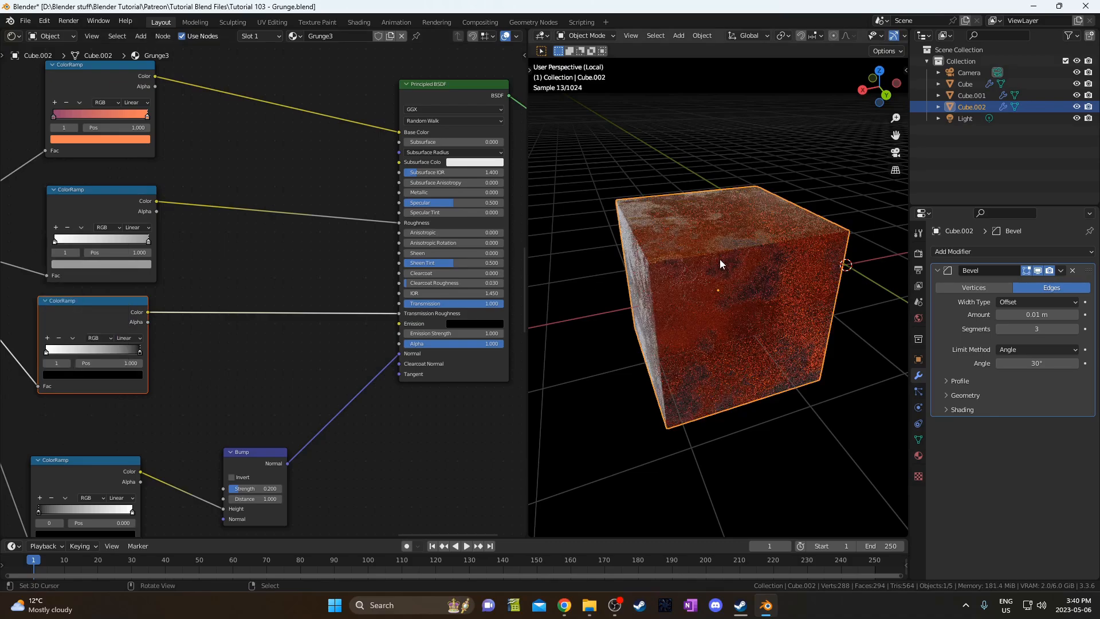
Delete the unused middle and roughness ColorRamps, raising Roughness to 1.000.
middle_click_drag(719, 259, 734, 276)
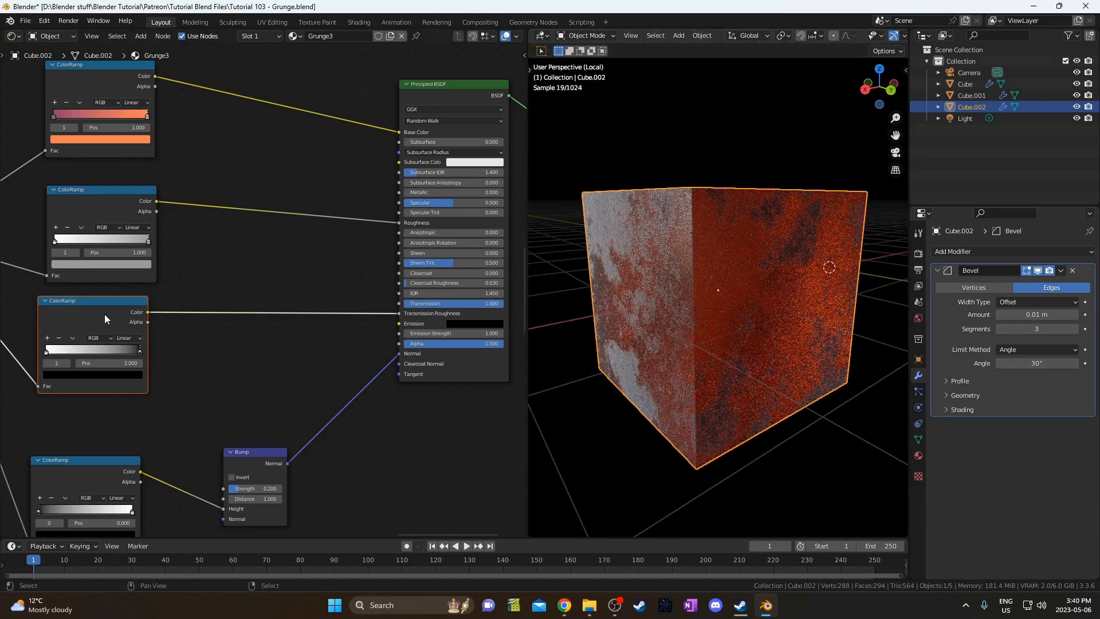
middle_click_drag(104, 314, 160, 347)
left_click_drag(124, 224, 197, 263)
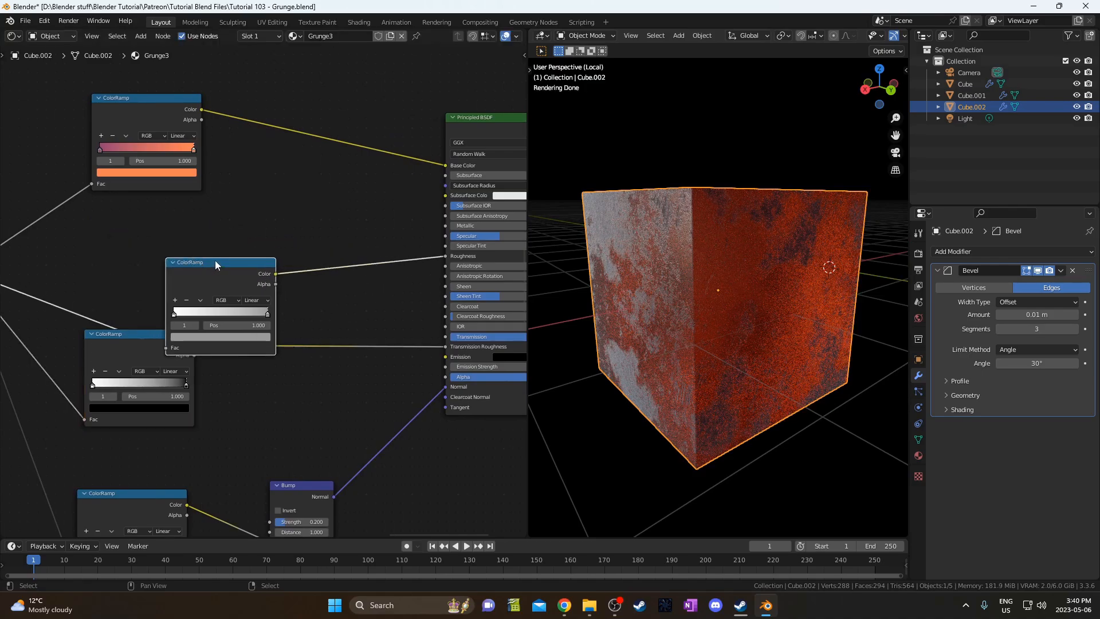
key("x")
middle_click_drag(485, 249, 393, 248)
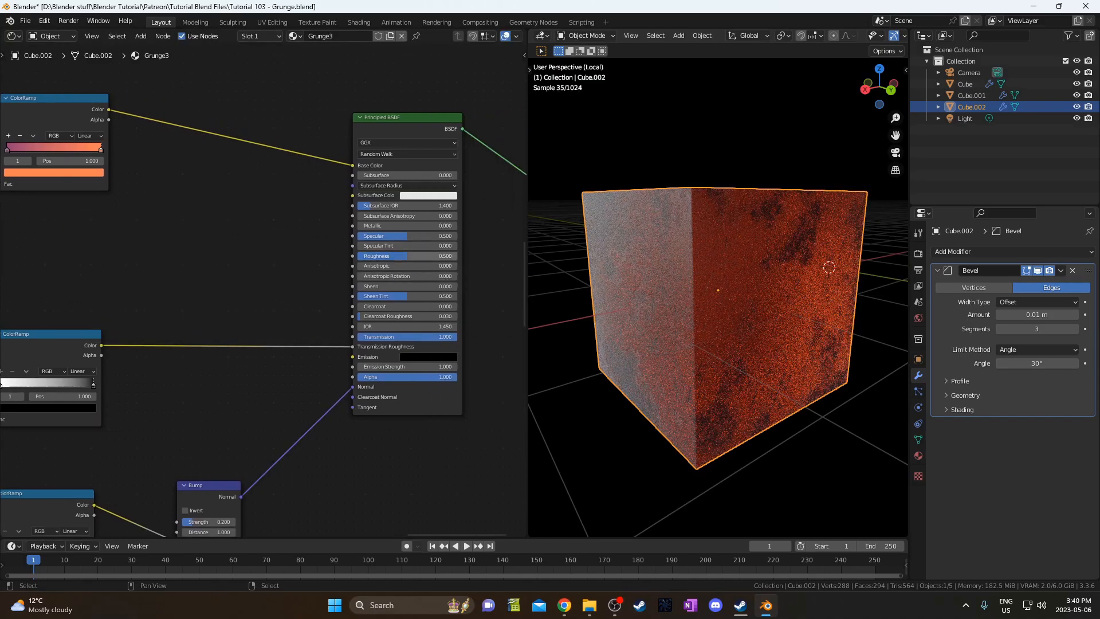
left_click_drag(401, 255, 458, 255)
middle_click_drag(682, 246, 754, 308)
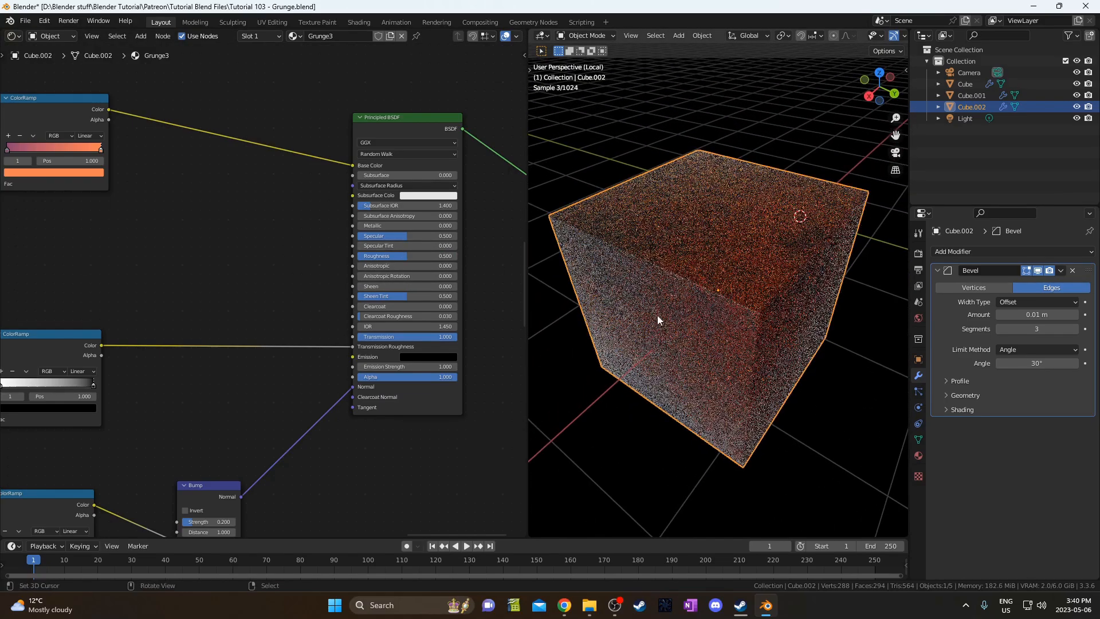
middle_click_drag(312, 297, 390, 298)
Restore the roughness ColorRamp and darken its grey stop to black.
key("ctrl+z")
key("ctrl+z")
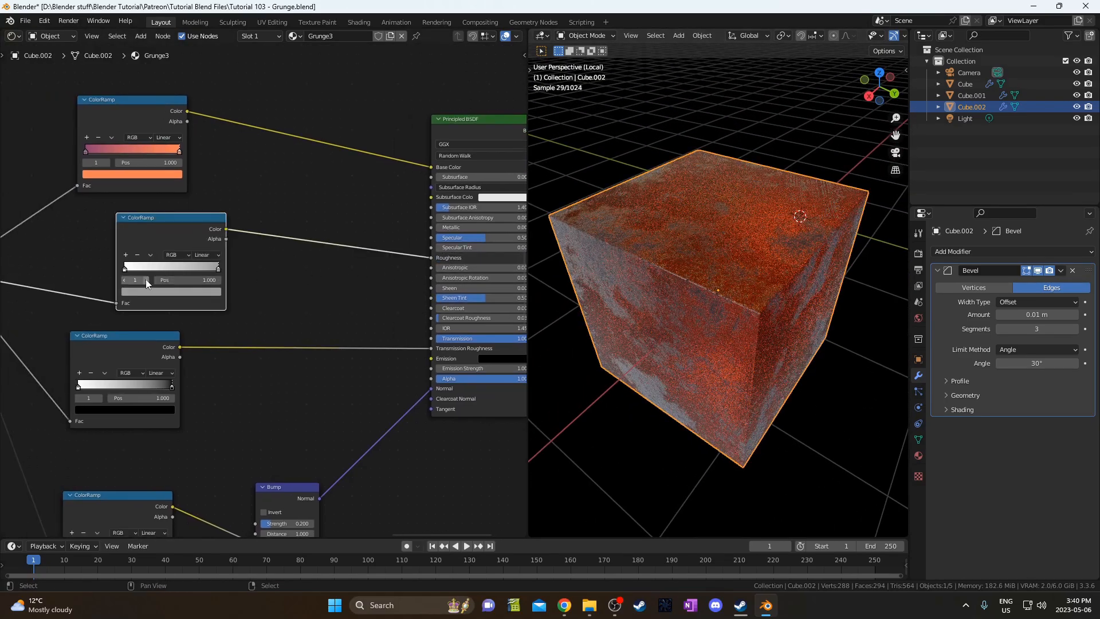
left_click(219, 268)
left_click(211, 291)
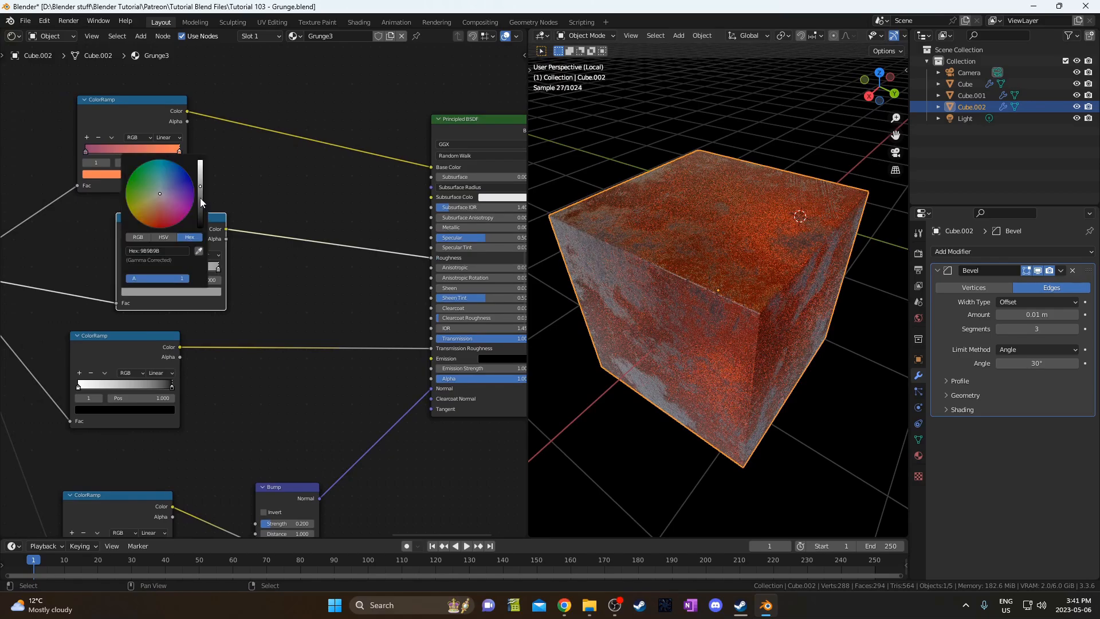
left_click_drag(202, 186, 202, 229)
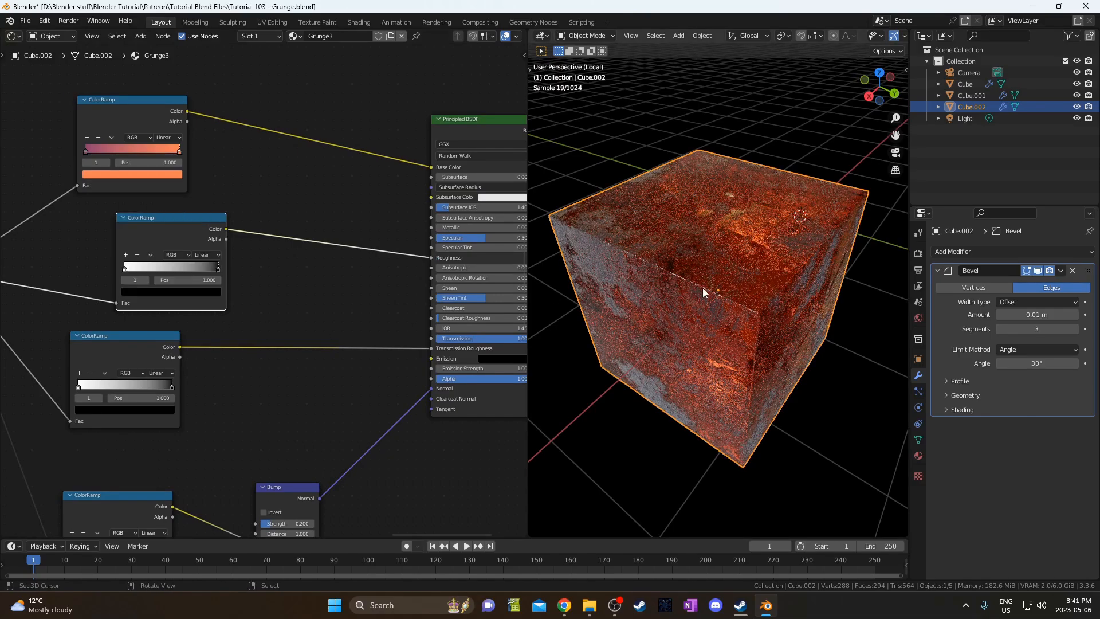
middle_click_drag(778, 293, 786, 318)
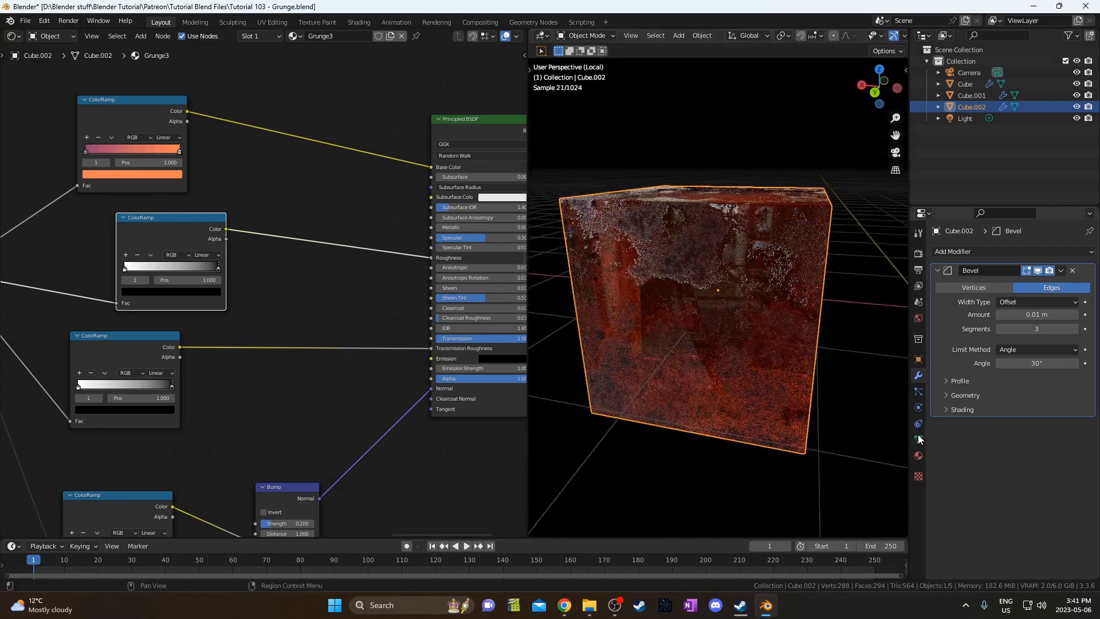
Toggle the world's Glossy ray visibility off and back on to compare reflections.
left_click(918, 320)
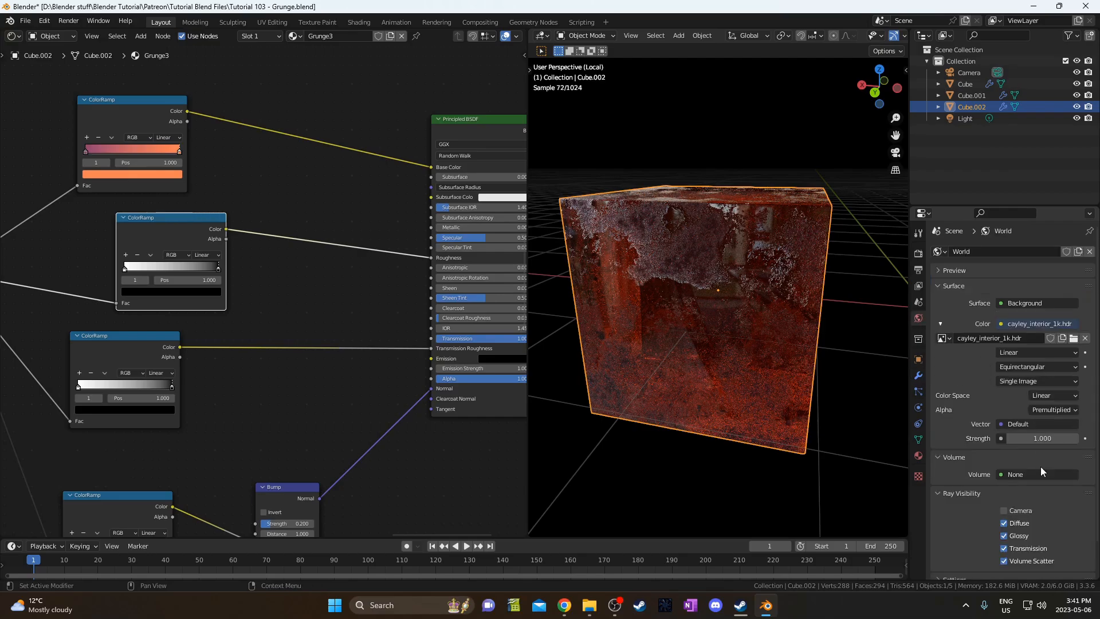
left_click(1003, 536)
mouse_move(733, 355)
middle_mouse_down()
mouse_move(707, 368)
mouse_move(723, 352)
mouse_move(739, 406)
mouse_move(716, 397)
mouse_move(759, 376)
mouse_move(742, 352)
mouse_move(731, 386)
mouse_move(732, 331)
mouse_move(735, 359)
mouse_move(701, 332)
mouse_move(723, 346)
middle_mouse_up()
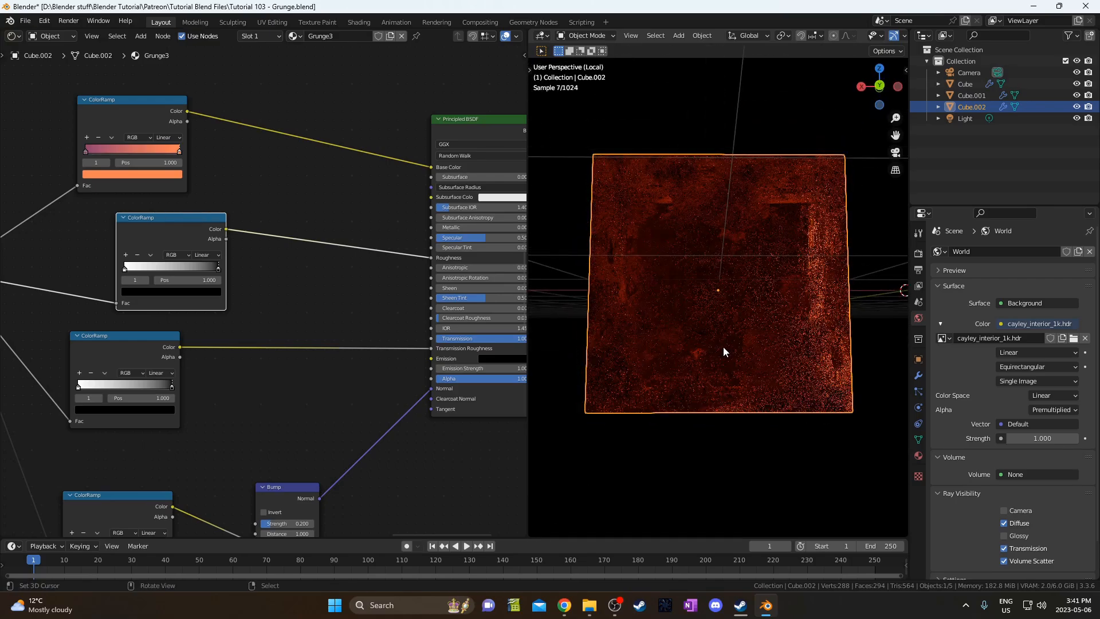
left_click(1003, 535)
Raise the black roughness stop to mid grey 737373.
left_click(196, 292)
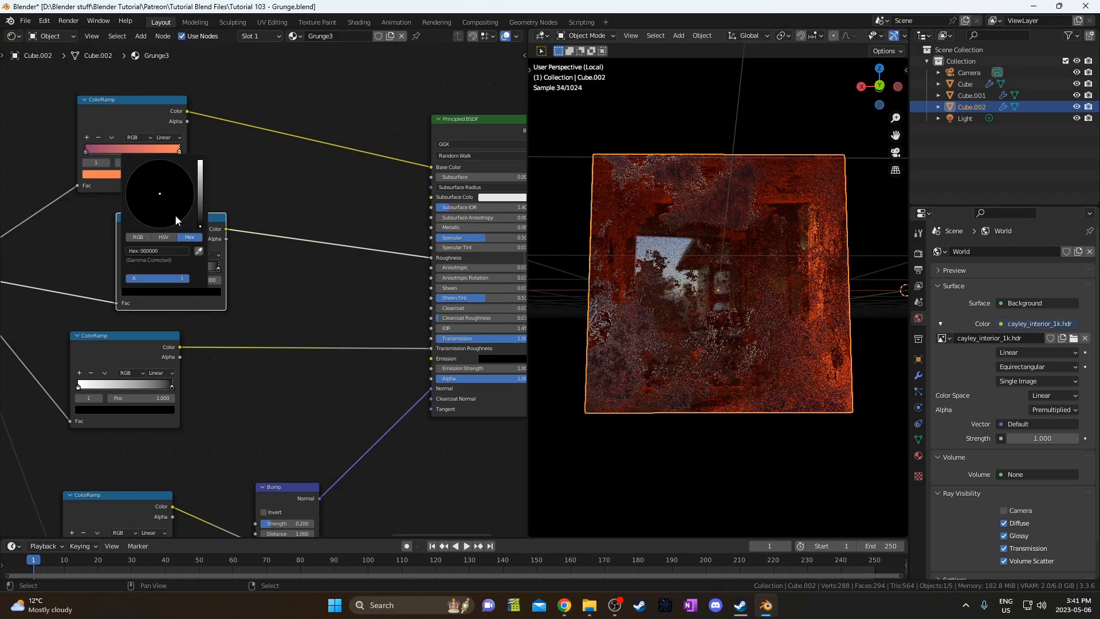
scroll(173, 195, "up", 5)
scroll(174, 196, "up", 2)
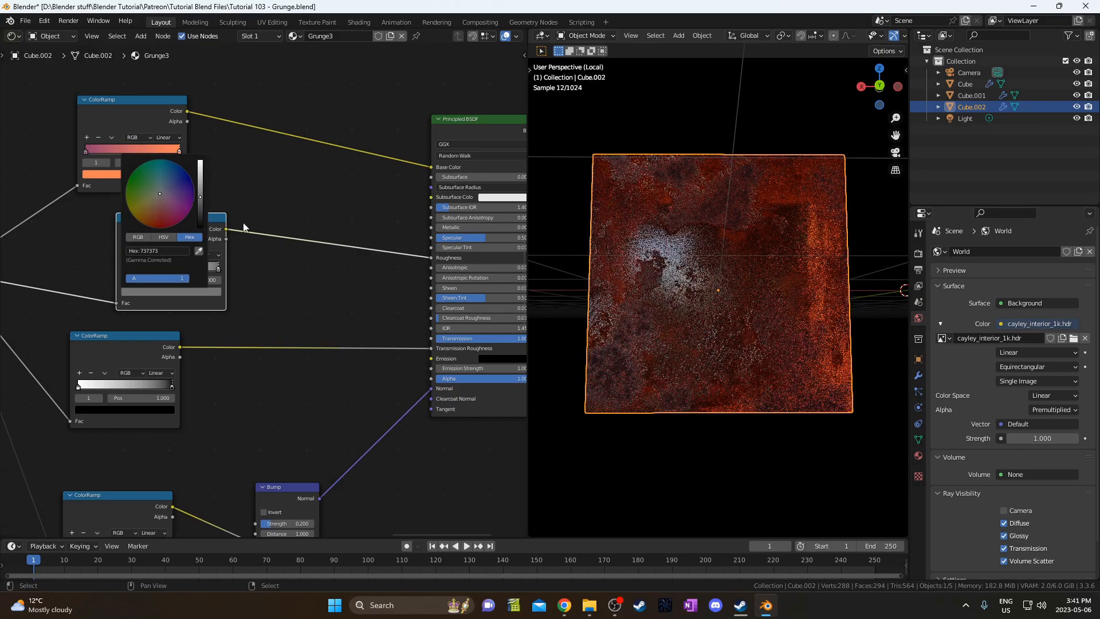
middle_click_drag(723, 249, 743, 288)
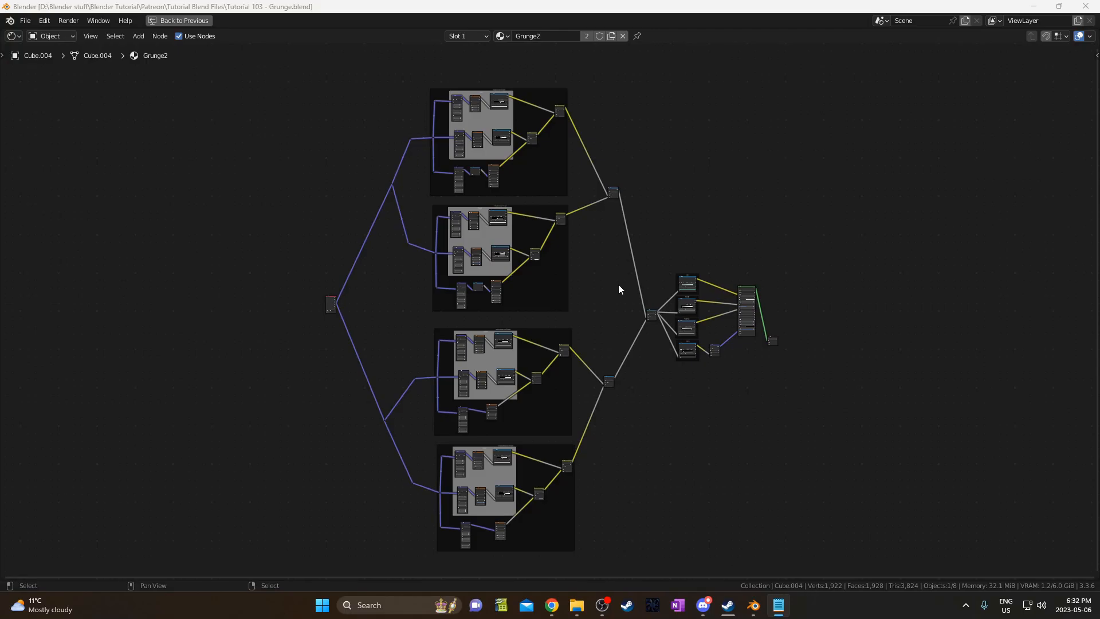
Look over the Multiply nodes, final ColorRamps and Principled BSDF.
middle_click_drag(617, 284, 637, 311)
scroll(646, 322, "up", 10)
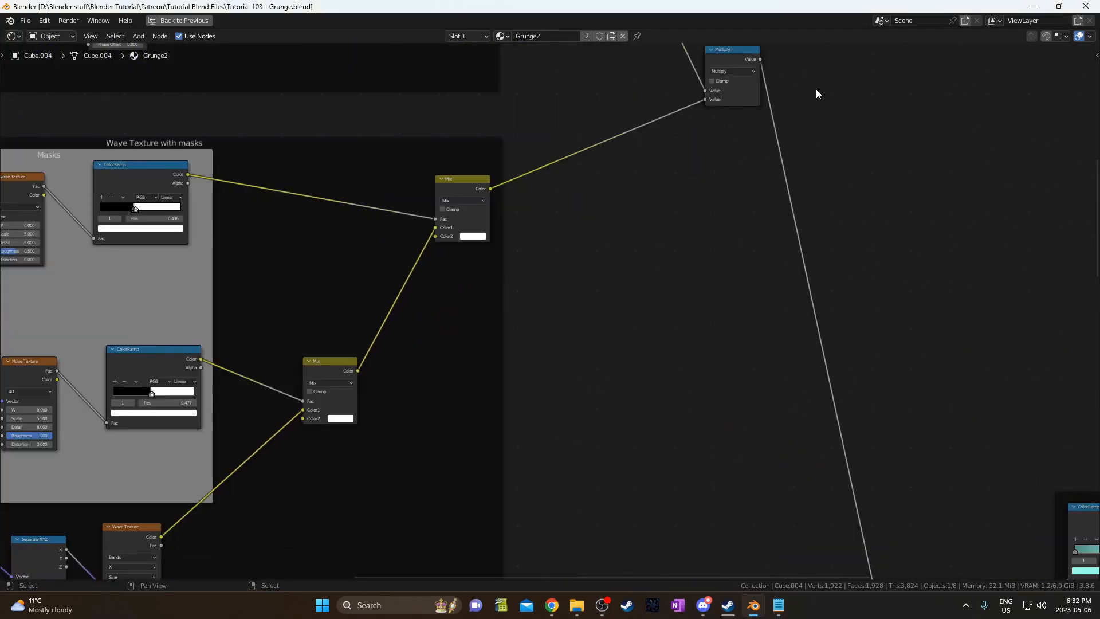
middle_click_drag(815, 89, 657, 331)
scroll(617, 342, "up", 3)
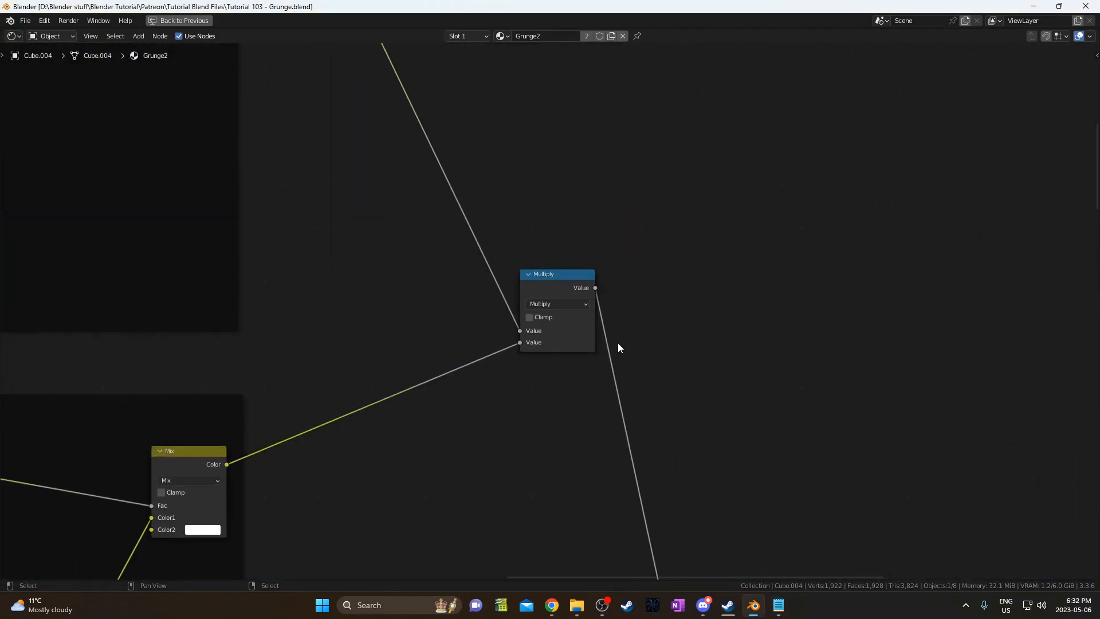
scroll(590, 299, "down", 5)
middle_click_drag(736, 508, 518, 170)
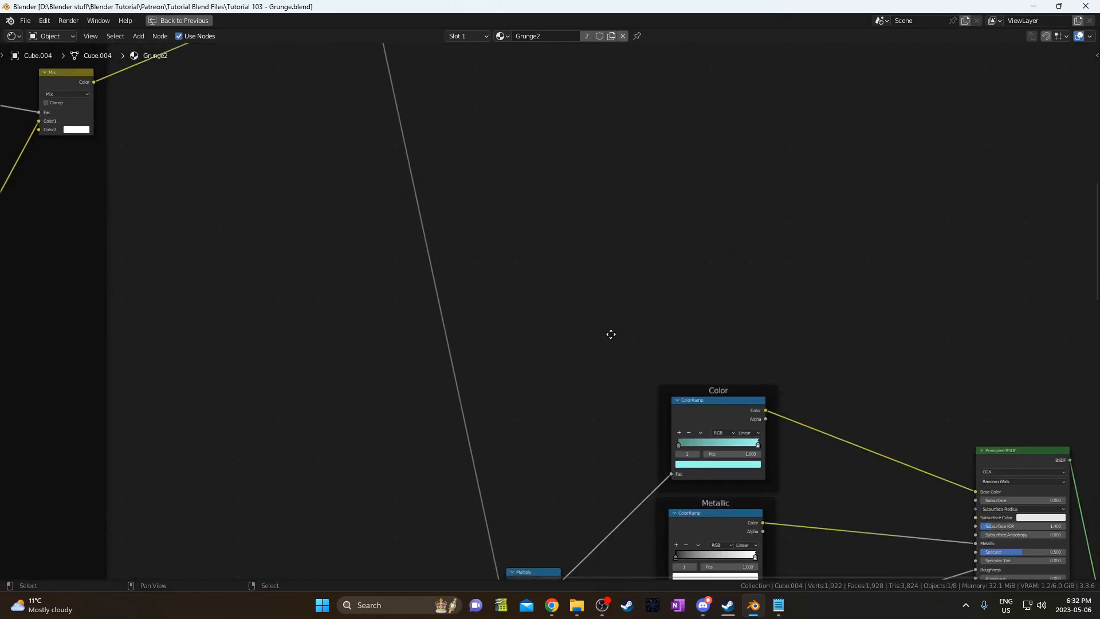
middle_click_drag(611, 334, 659, 102)
middle_click_drag(649, 208, 693, 77)
middle_click_drag(591, 398, 714, 238)
middle_click_drag(619, 376, 712, 237)
scroll(712, 237, "up", 1)
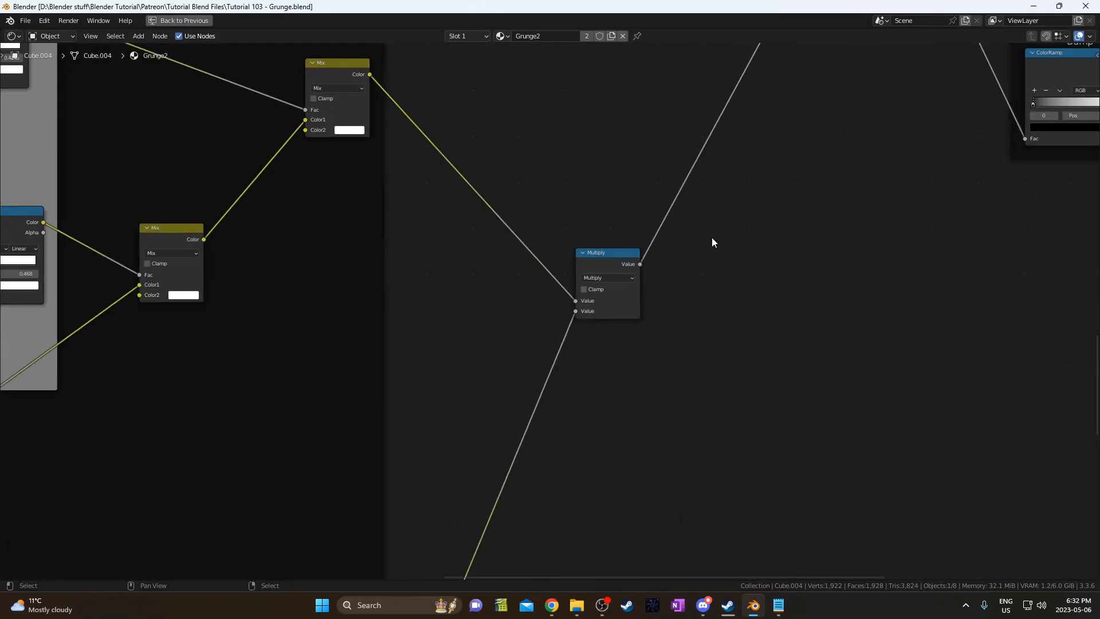
scroll(599, 292, "down", 6)
Pan across the Musgrave and Wave Texture frames of the node tree.
middle_click_drag(599, 294, 624, 340)
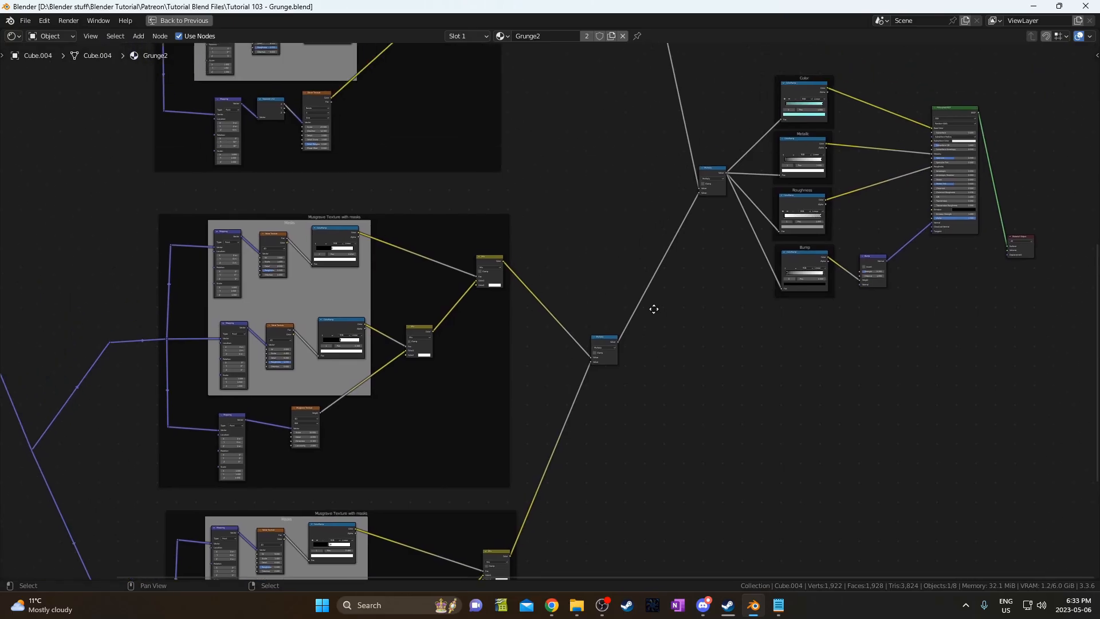
middle_click_drag(609, 188, 705, 428)
middle_click_drag(642, 269, 600, 368)
middle_click_drag(601, 269, 697, 396)
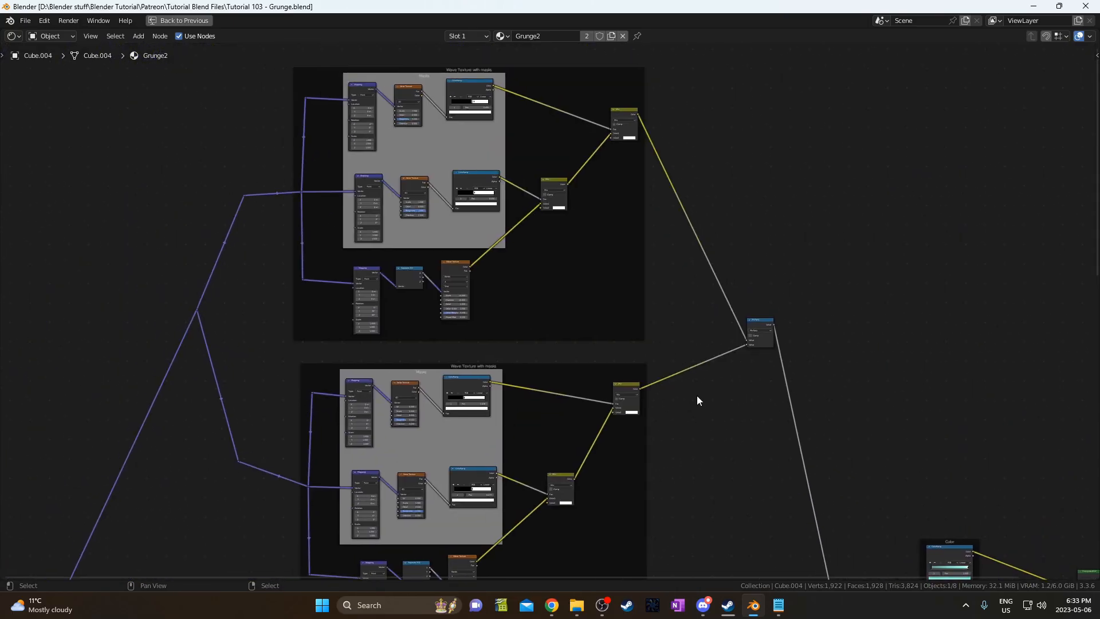
scroll(499, 222, "up", 3)
middle_click_drag(512, 252, 545, 379)
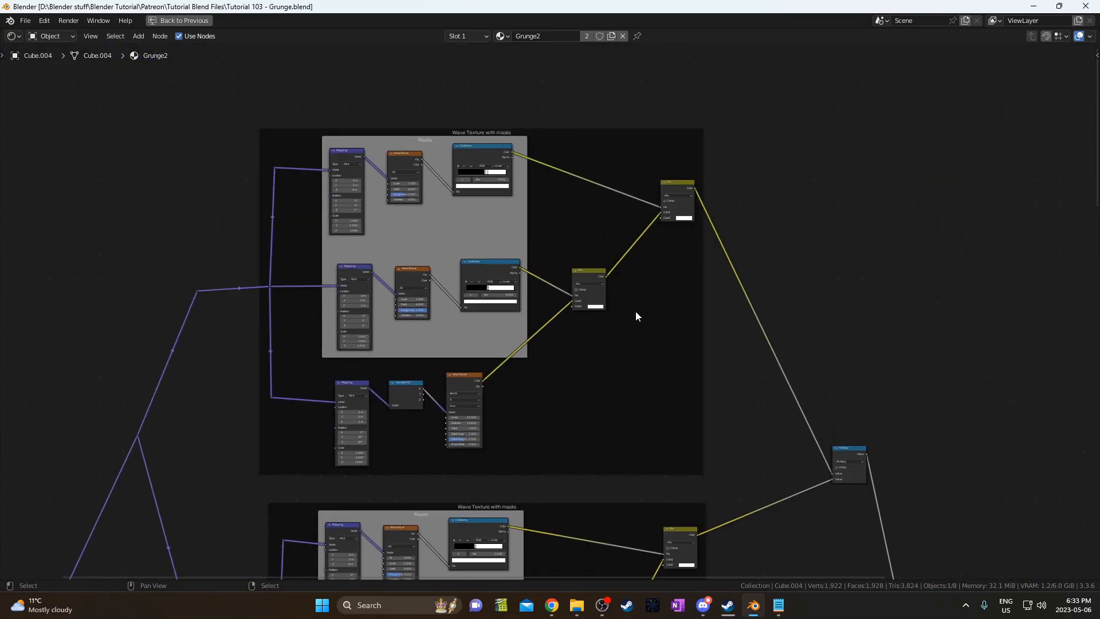
middle_click_drag(801, 419, 660, 189)
scroll(691, 228, "up", 2)
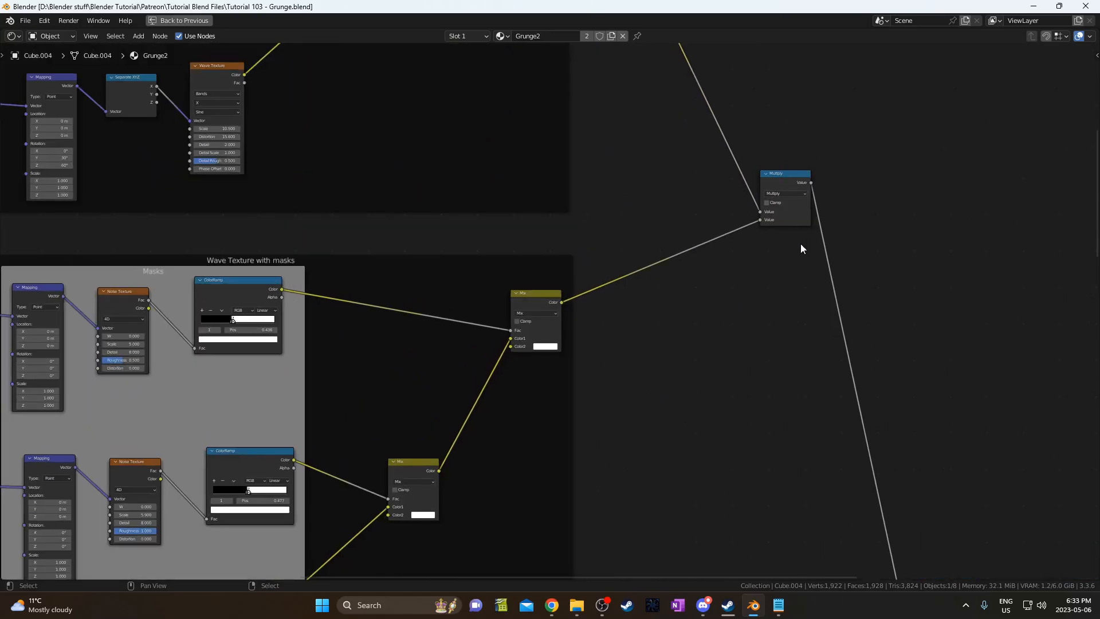
middle_click_drag(801, 243, 809, 266)
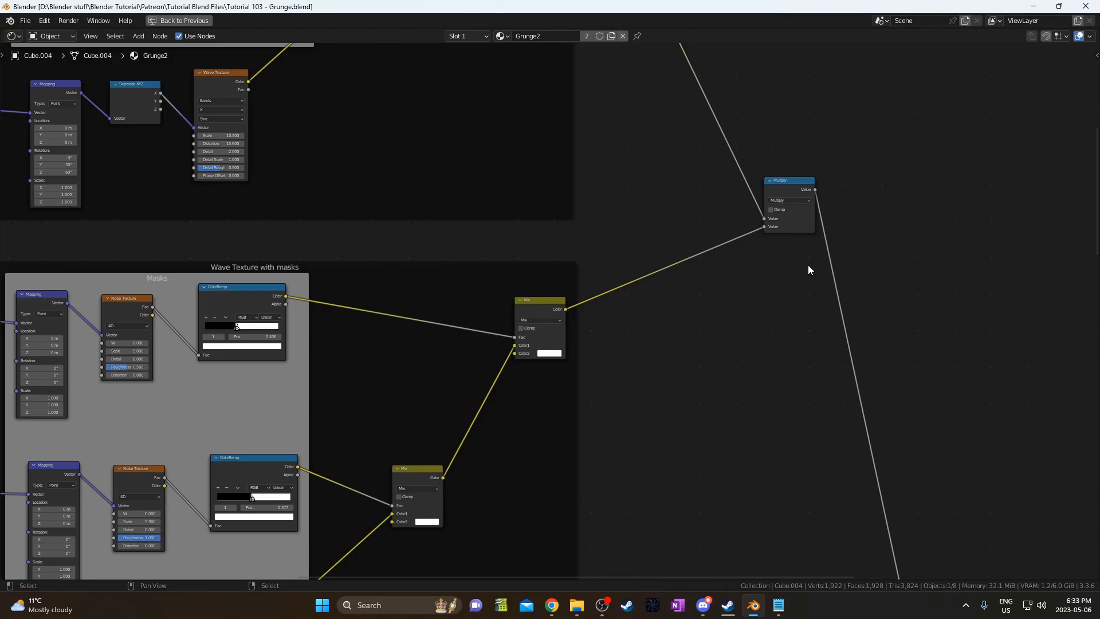
Review the Musgrave Texture frames, then the Principled BSDF and output nodes.
scroll(808, 265, "down", 4)
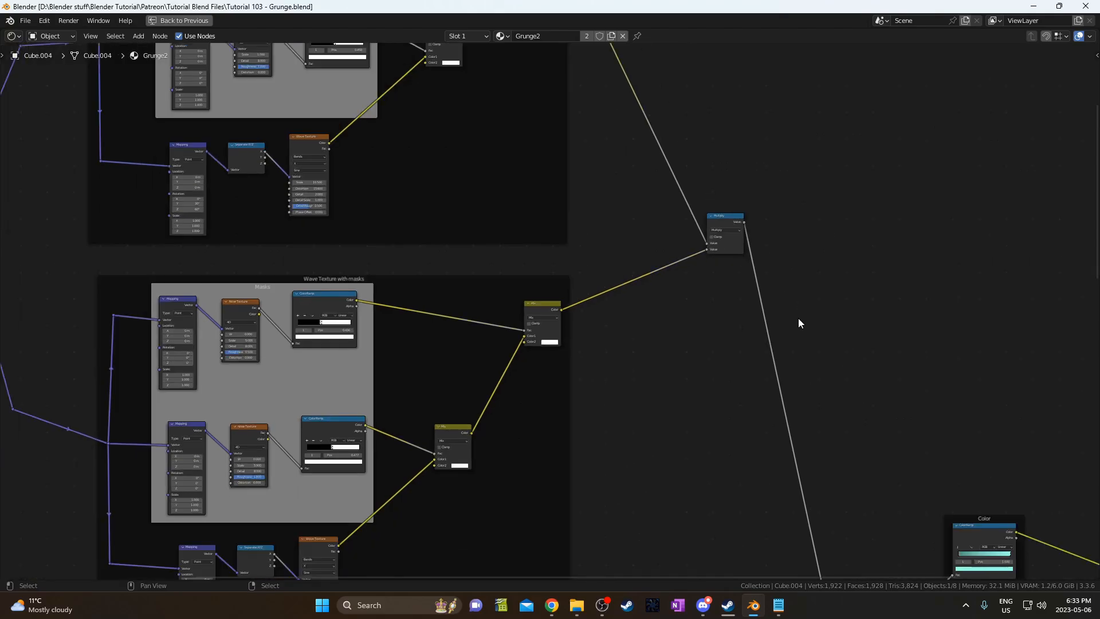
middle_click_drag(792, 291, 766, 121)
scroll(801, 335, "down", 2)
middle_click_drag(801, 335, 766, 206)
middle_click_drag(771, 300, 806, 166)
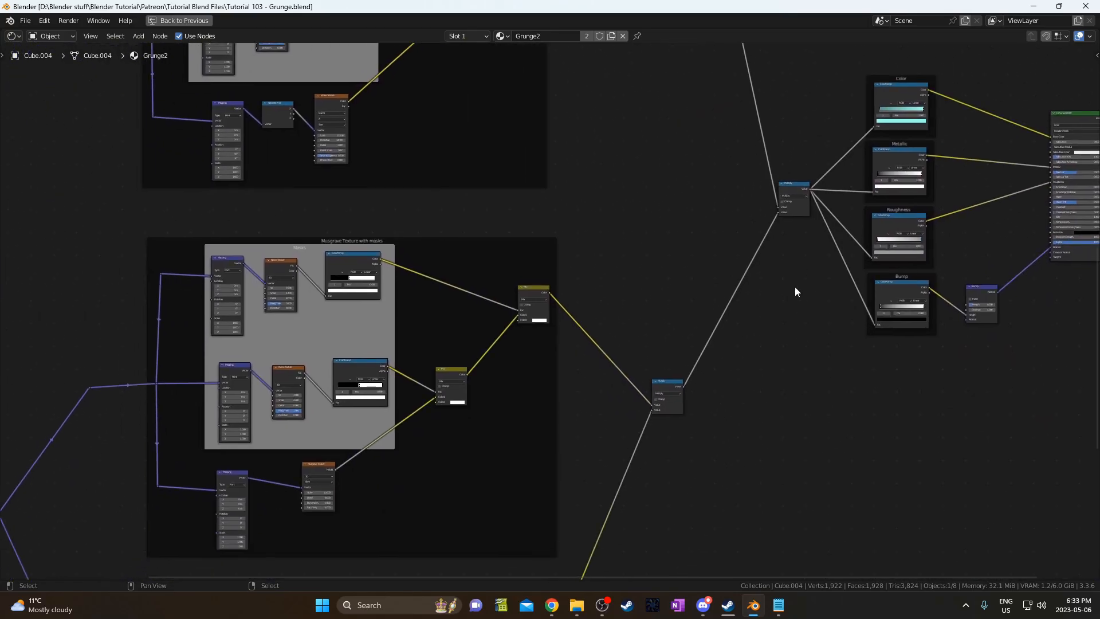
middle_click_drag(562, 252, 600, 147)
middle_click_drag(705, 321, 581, 486)
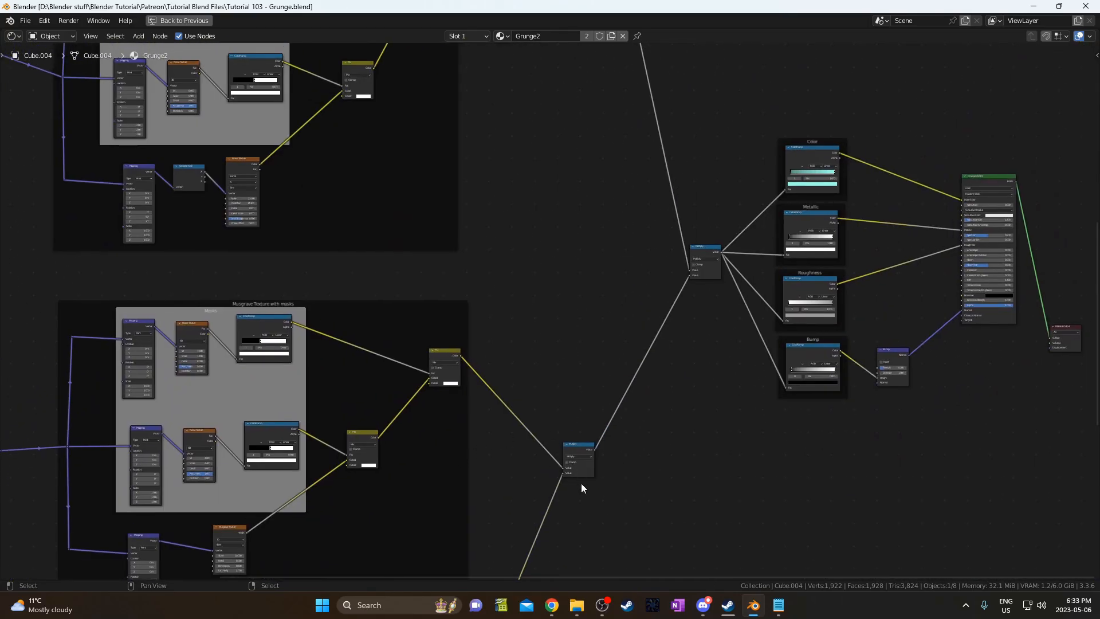
scroll(573, 463, "up", 1)
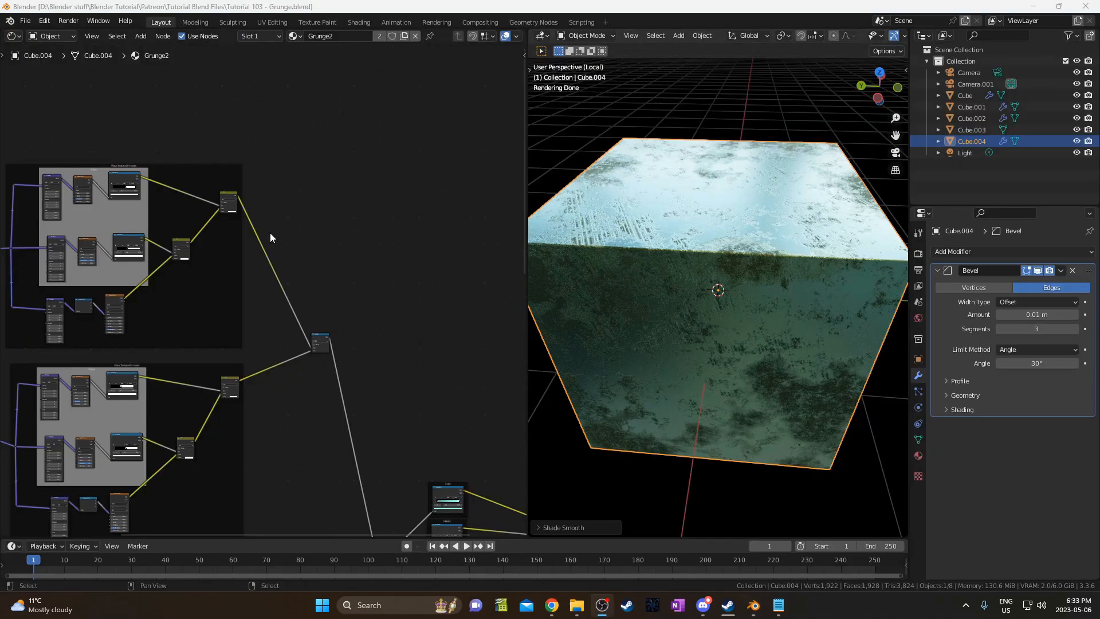
Preview the wave frame's final Mix and the lower frame's Mix result on the cube.
middle_click_drag(181, 285, 228, 344)
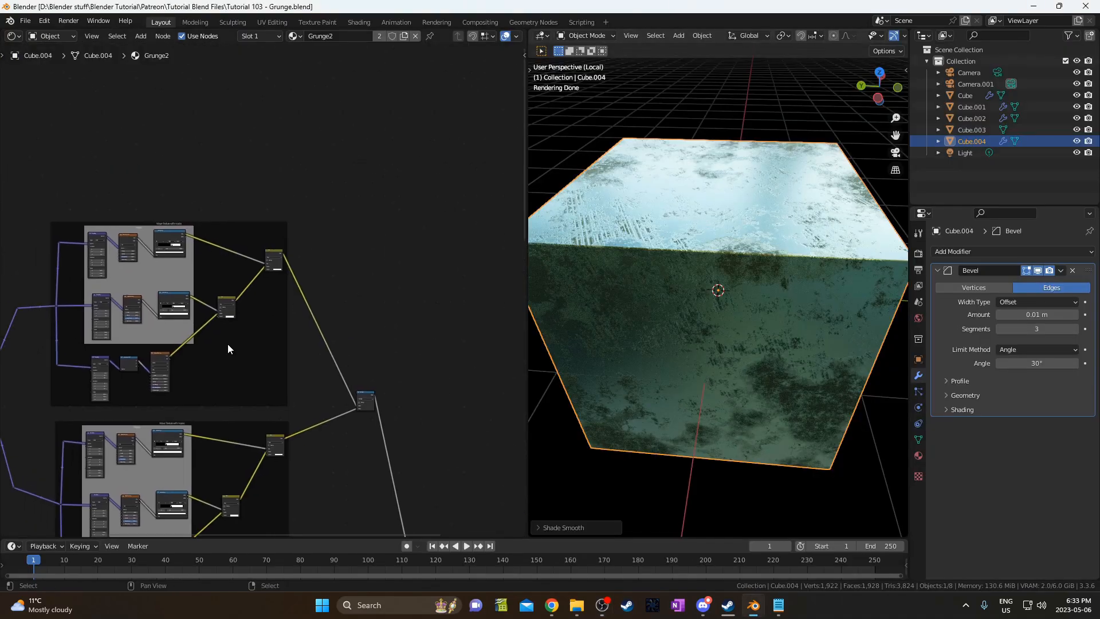
scroll(231, 342, "up", 4)
middle_click_drag(243, 295, 253, 267)
left_click(284, 191, "ctrl+shift")
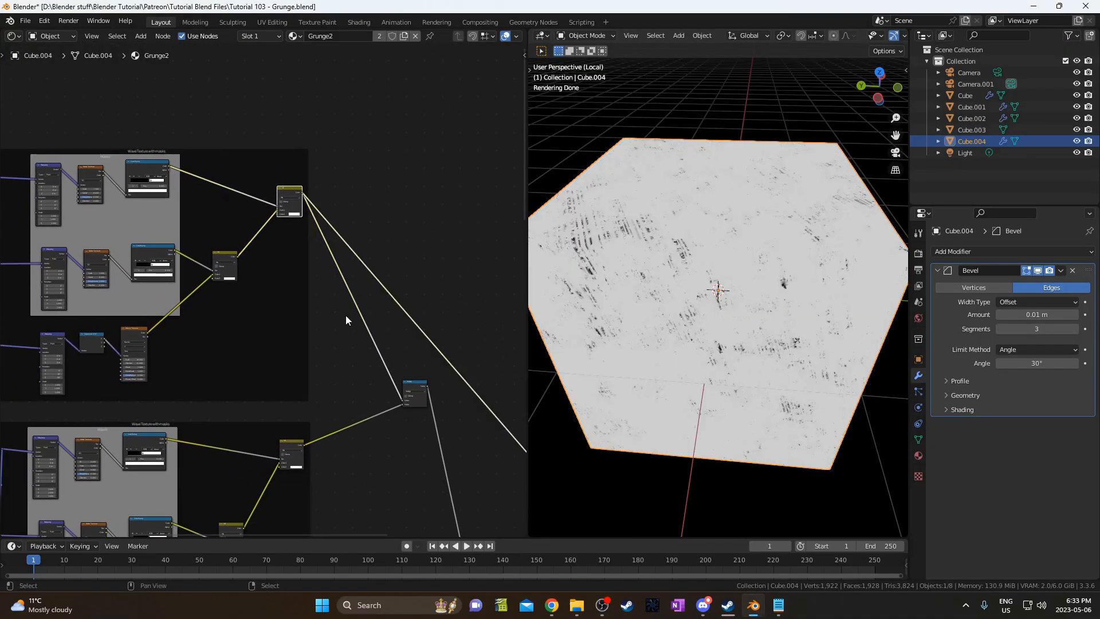
middle_click_drag(329, 458, 364, 287)
left_click(326, 273, "ctrl+shift")
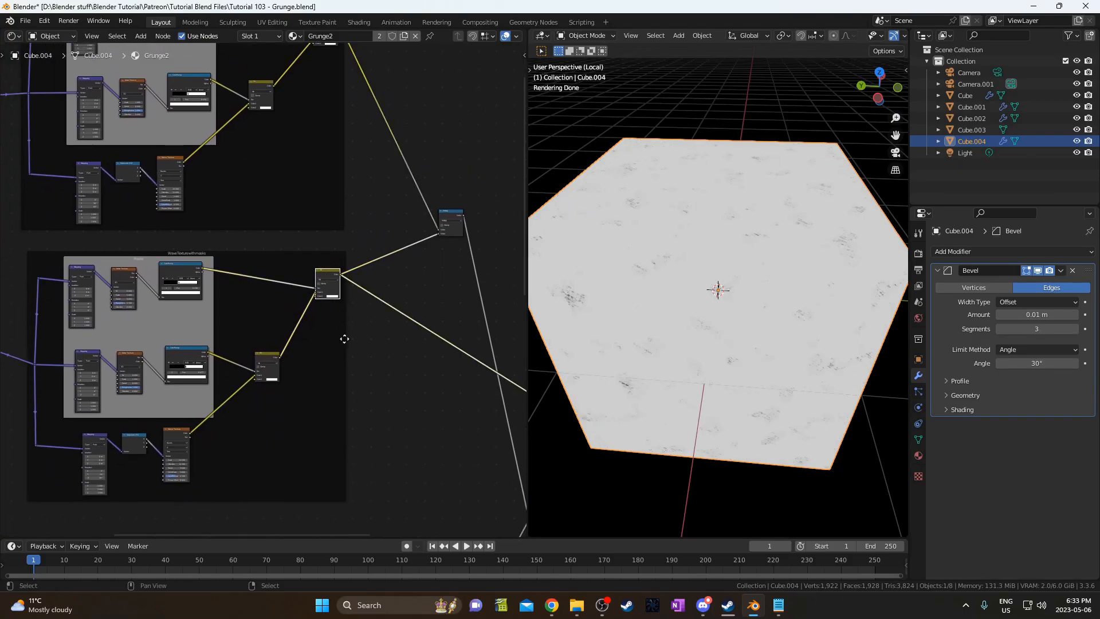
Preview the Musgrave frame's Mix and the next frame's combined Mix output.
middle_click_drag(371, 396, 345, 318)
scroll(770, 318, "up", 3)
scroll(408, 442, "down", 1)
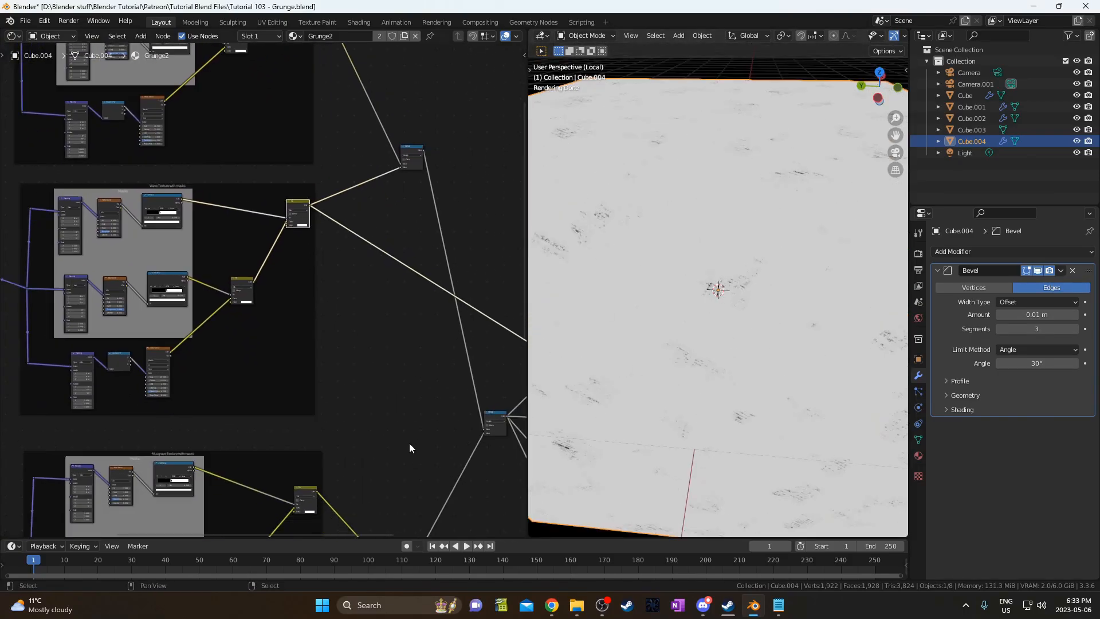
middle_click_drag(408, 442, 382, 322)
middle_click_drag(358, 459, 355, 389)
left_click(274, 300, "ctrl+shift")
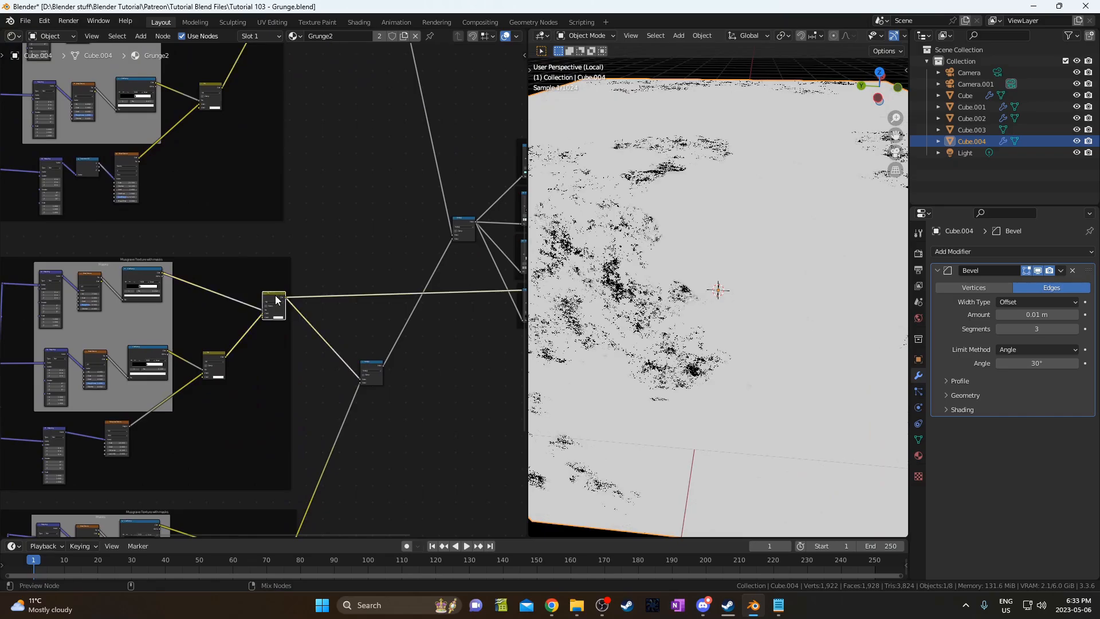
middle_click_drag(271, 476, 317, 339)
middle_click_drag(309, 425, 318, 322)
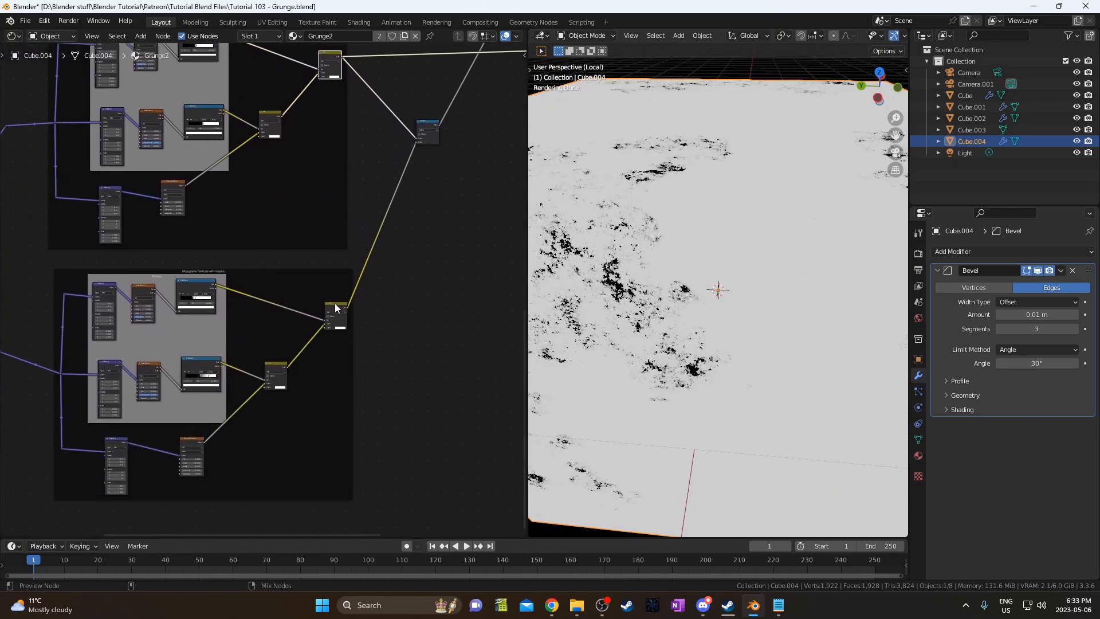
left_click(335, 308, "ctrl+shift")
Preview the Multiply nodes in turn, ending on the lower Multiply combining all masks.
middle_click_drag(409, 223, 295, 435)
left_click(219, 380, "ctrl+shift")
scroll(613, 321, "down", 1)
mouse_move(356, 244)
middle_mouse_down()
mouse_move(361, 306)
mouse_move(298, 275)
mouse_move(321, 249)
middle_mouse_up()
left_click(321, 252, "ctrl+shift")
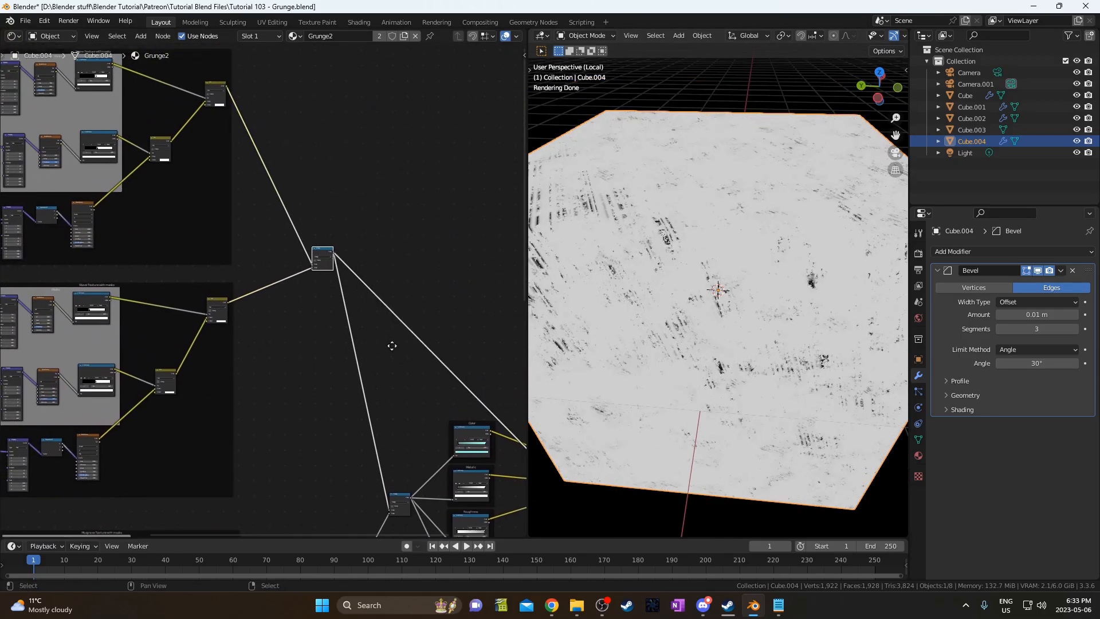
middle_click_drag(392, 346, 364, 202)
left_click(376, 361, "ctrl+shift")
middle_click_drag(264, 425, 325, 347)
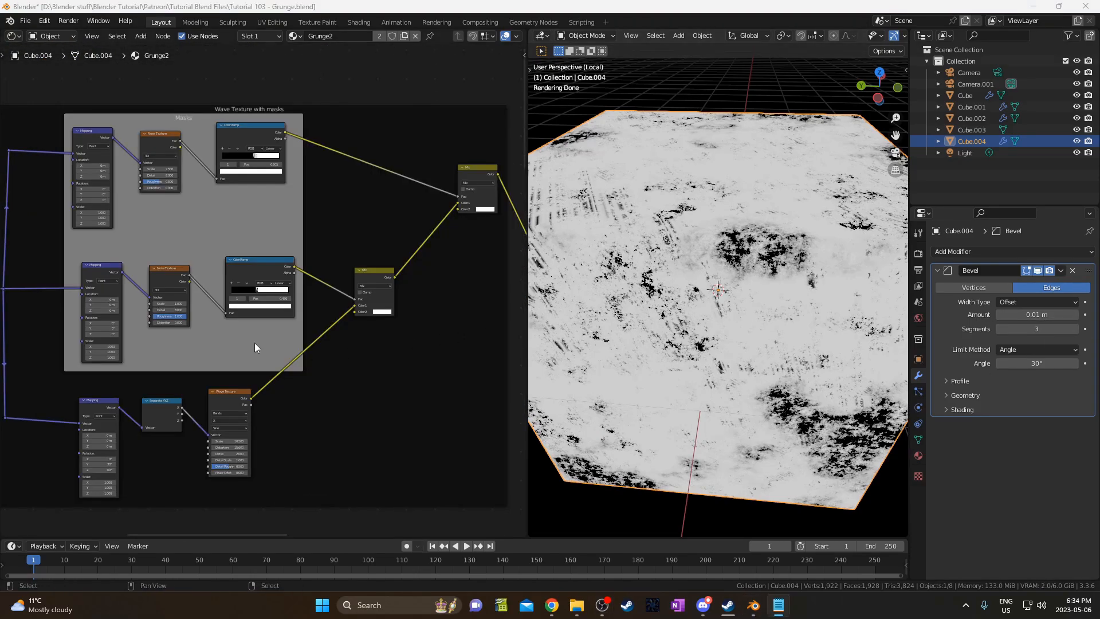
Preview the Wave Texture, both Mix nodes and the lower ColorRamp output on the cube.
left_click(228, 393, "ctrl+shift")
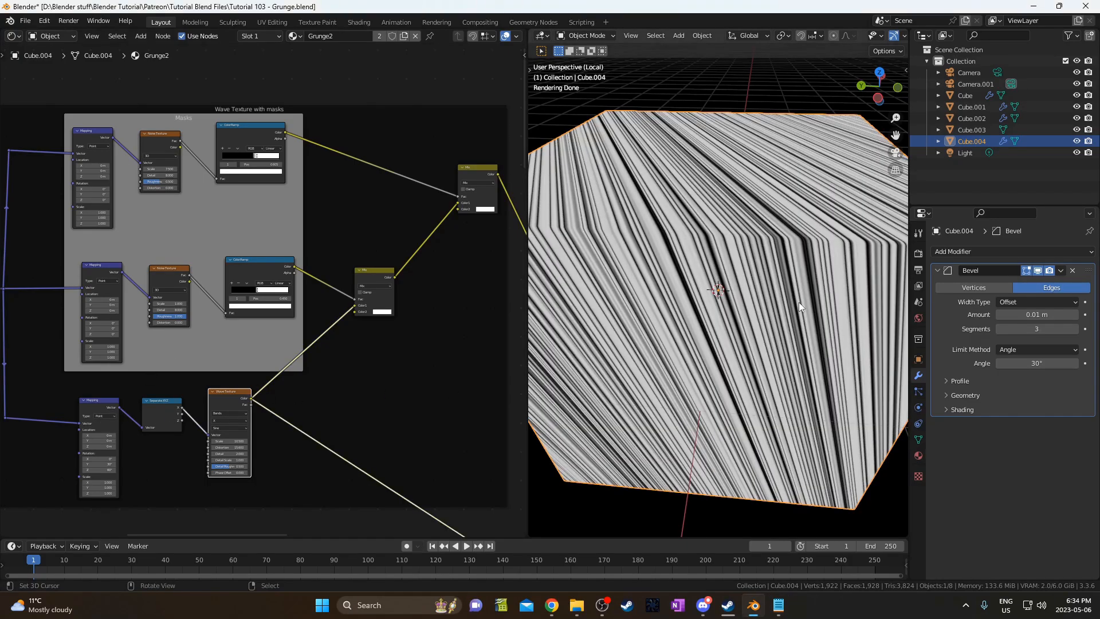
left_click(374, 273, "ctrl+shift")
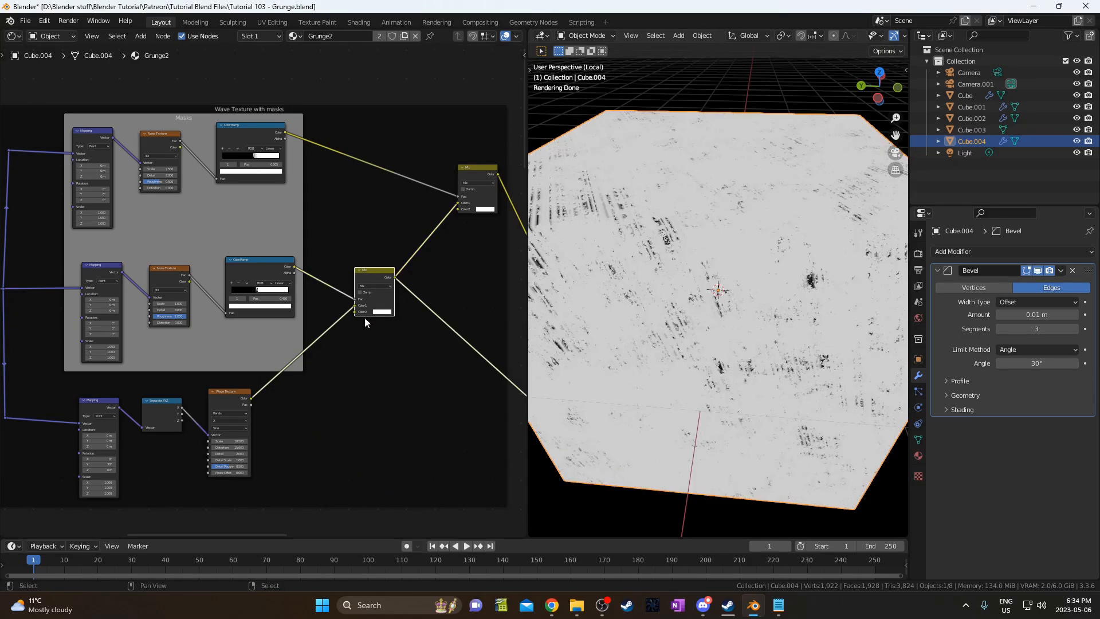
scroll(314, 328, "up", 1)
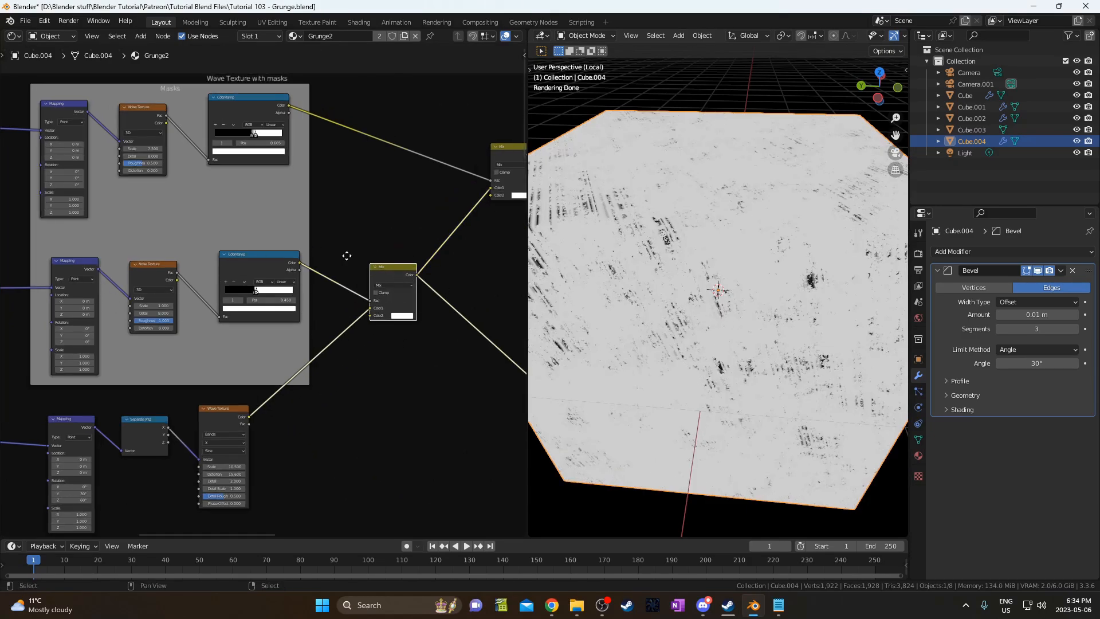
middle_click_drag(347, 255, 295, 315)
left_click(468, 206, "ctrl+shift")
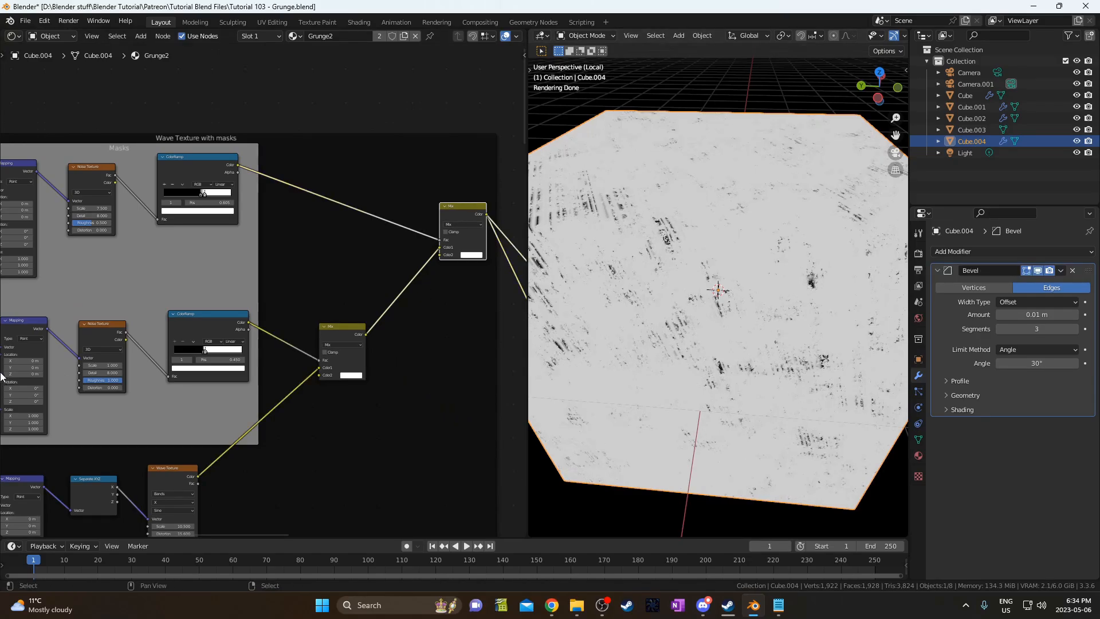
middle_click_drag(280, 356, 391, 258)
scroll(345, 225, "up", 3)
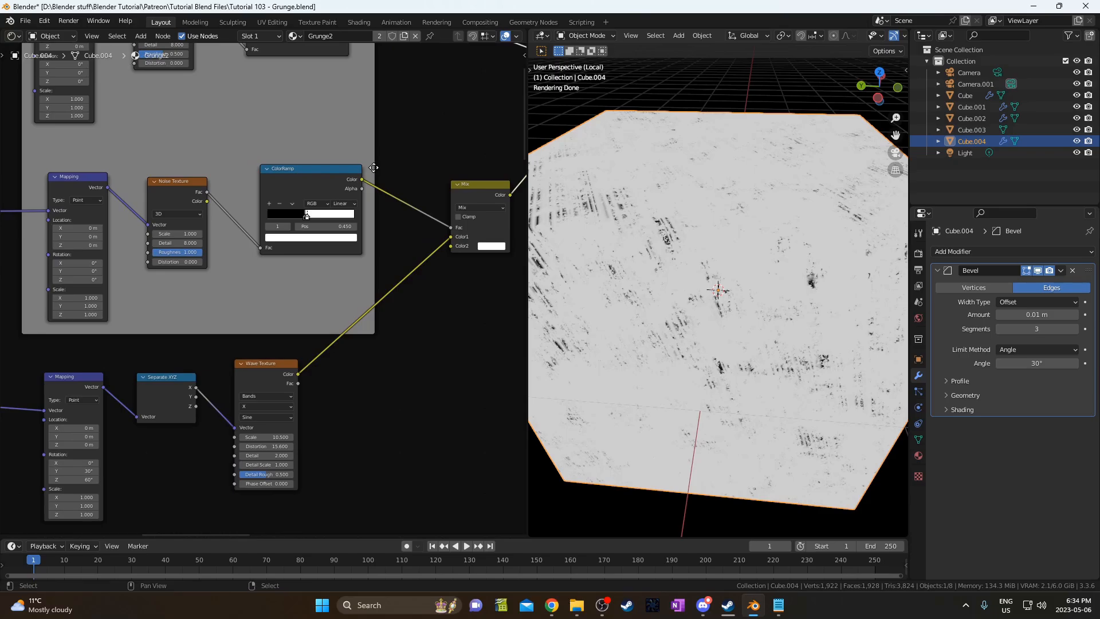
left_click(299, 174, "ctrl+shift")
Nudge the Mix node into place and shift the Wave Texture node slightly right.
middle_click_drag(208, 249, 245, 280)
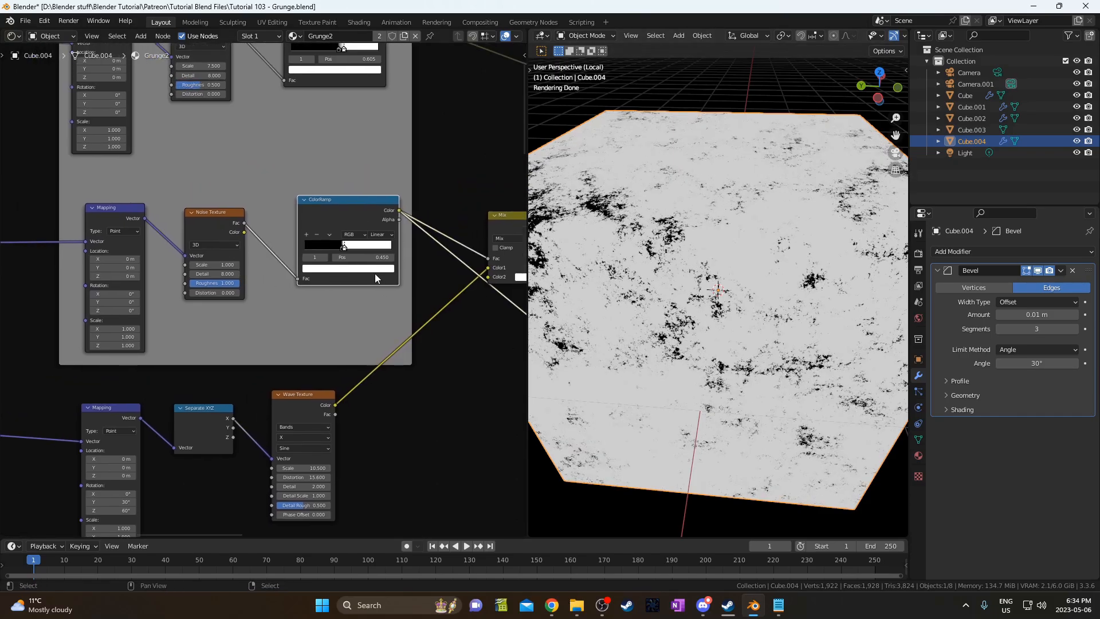
middle_click_drag(375, 274, 328, 257)
left_click_drag(466, 200, 471, 189)
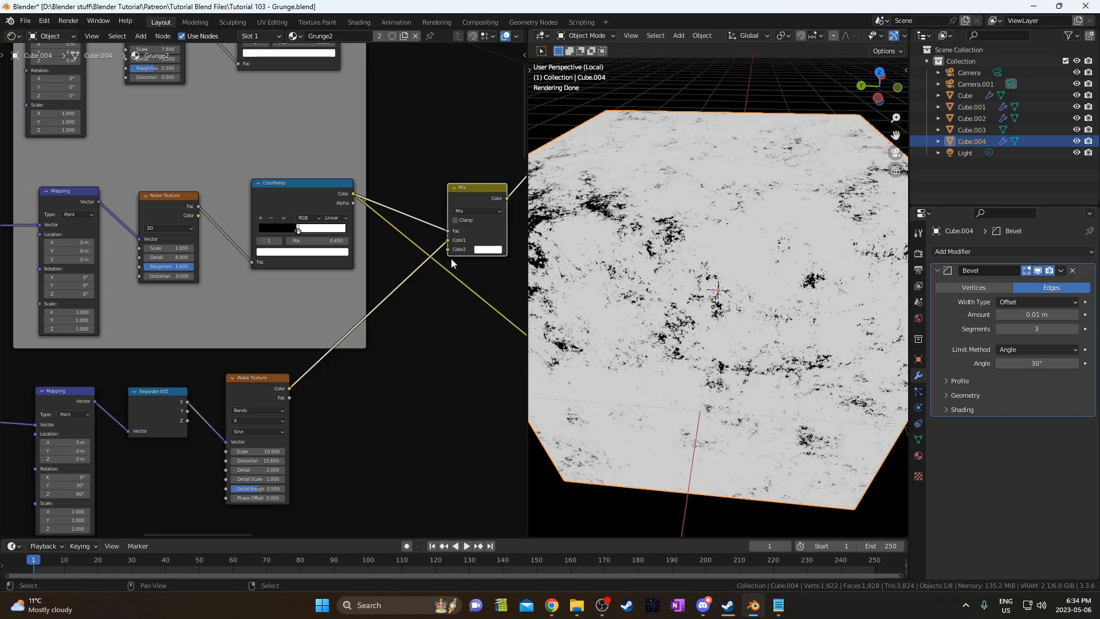
middle_click_drag(325, 367, 324, 386)
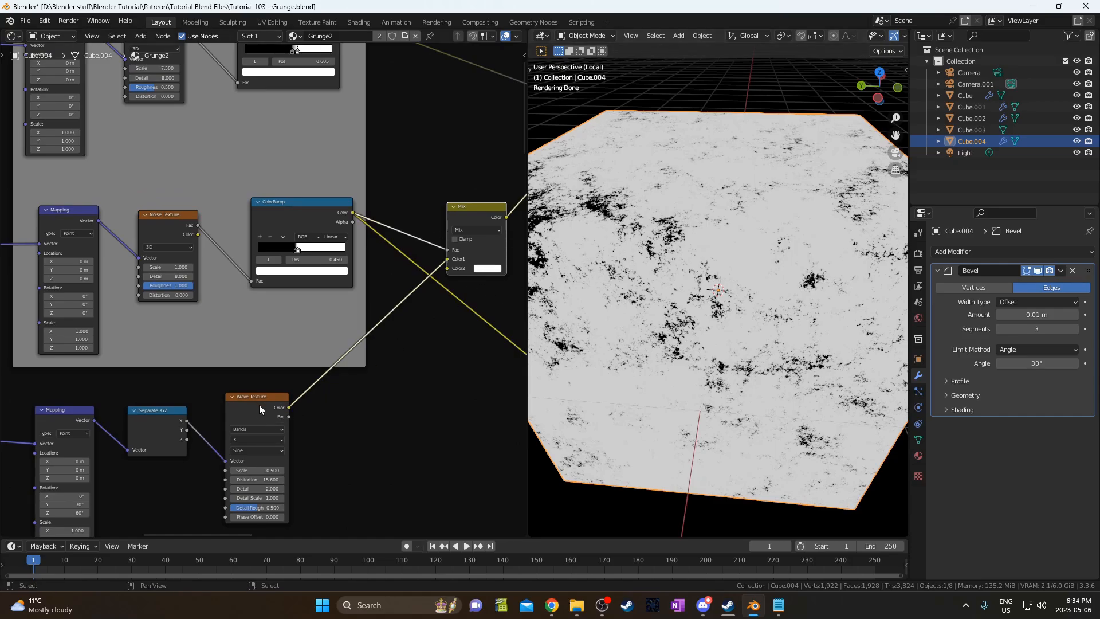
middle_click_drag(293, 404, 289, 407)
left_click_drag(238, 415, 253, 412)
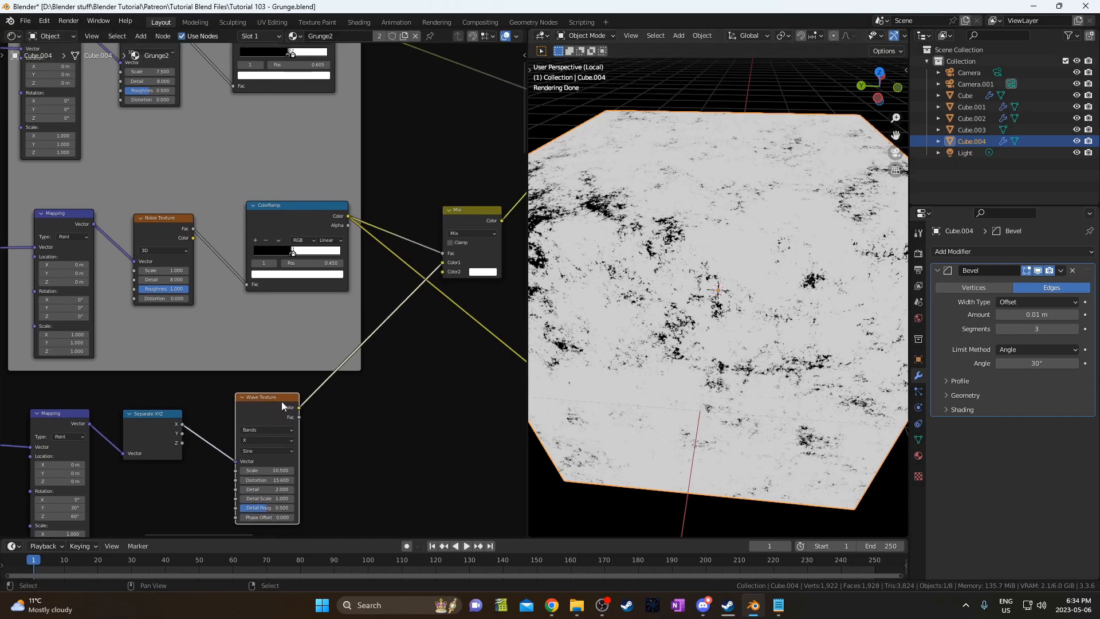
middle_click_drag(280, 406, 194, 445)
Preview the wave-streak mix, then the combined mask from the right Mix node.
left_click(386, 252, "ctrl+shift")
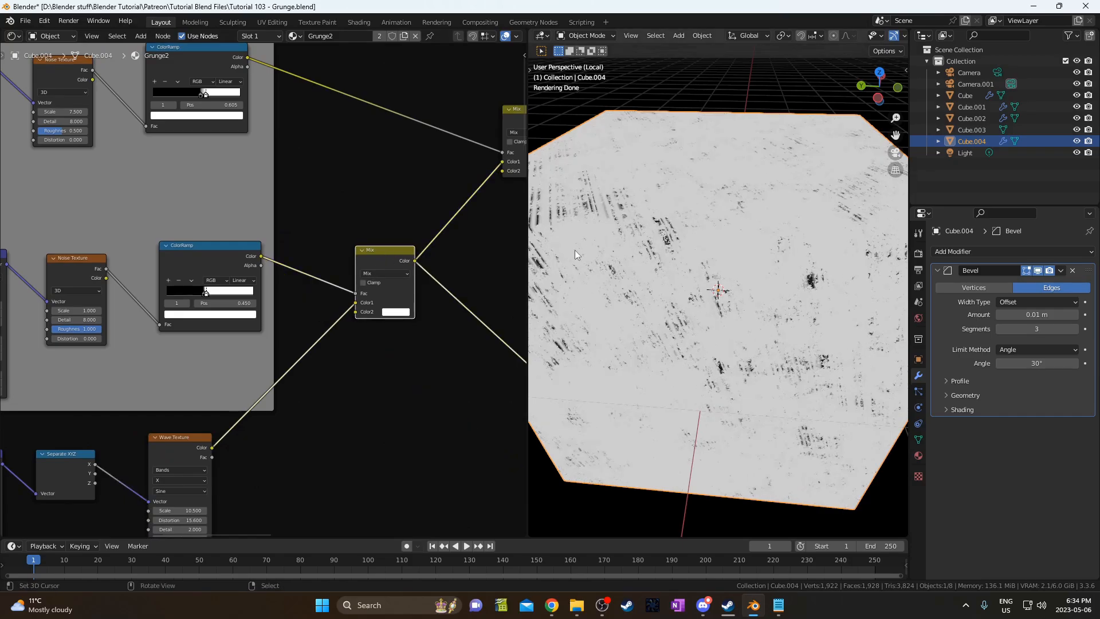
middle_click_drag(518, 120, 435, 155)
left_click(441, 152, "ctrl+shift")
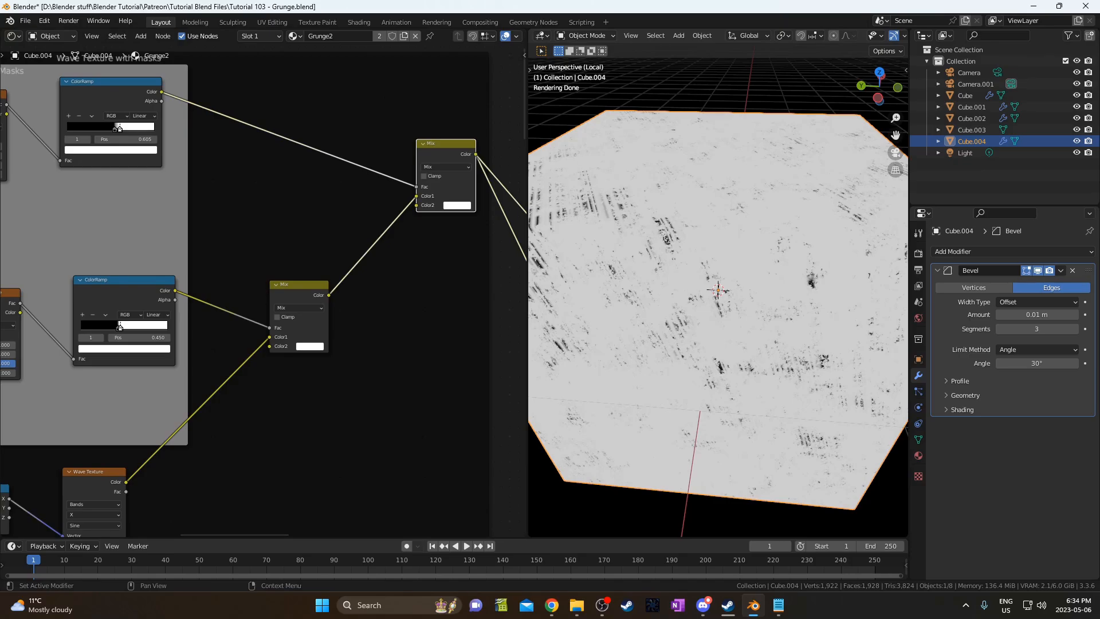
middle_click_drag(205, 224, 423, 258)
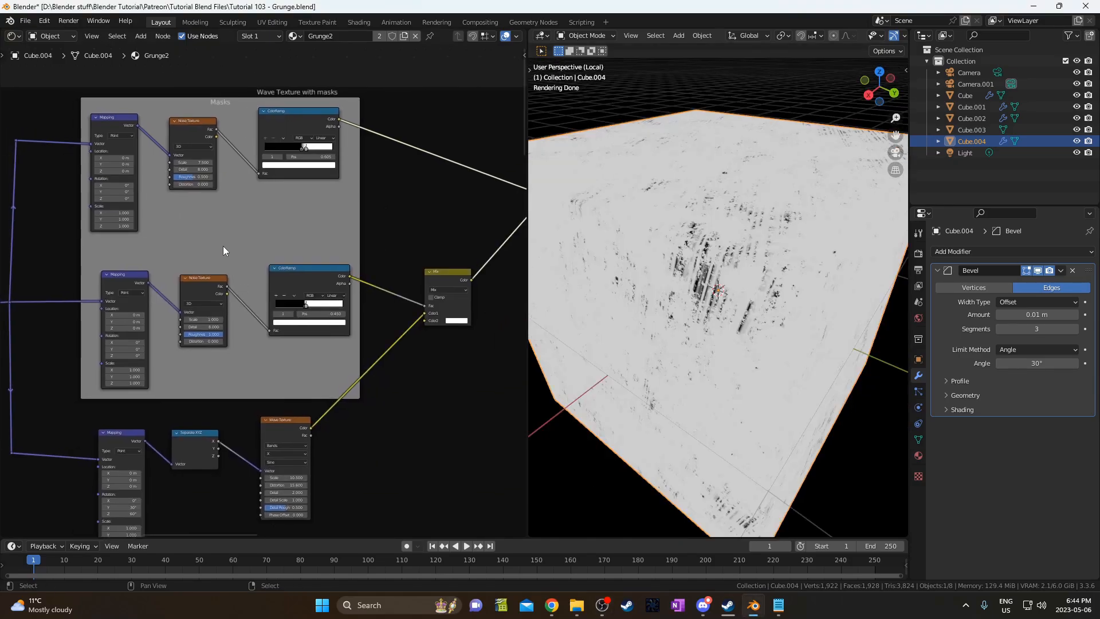
Try 4D on the upper mask Noise Texture, then return it to 3D.
scroll(226, 246, "down", 1)
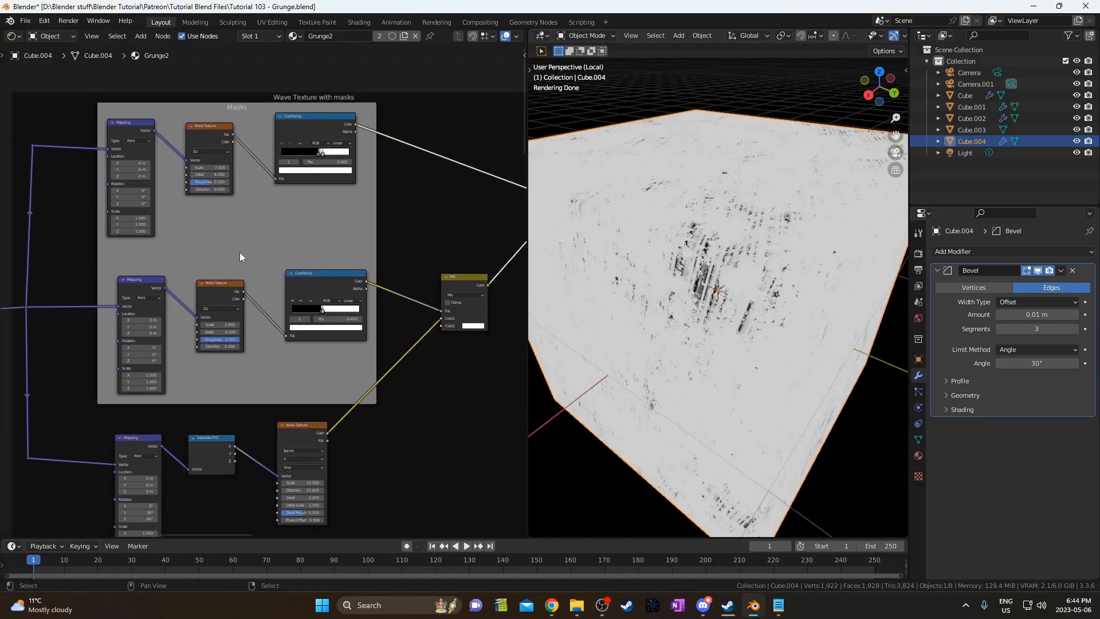
scroll(232, 222, "up", 2)
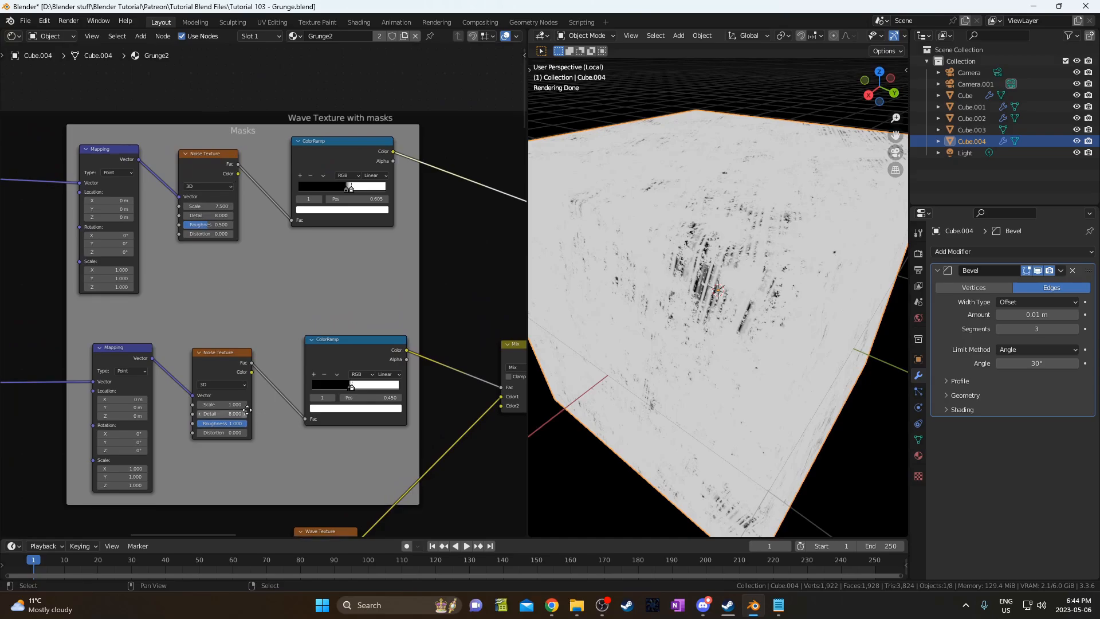
middle_click_drag(276, 430, 238, 289)
middle_click_drag(203, 115, 232, 260)
left_click(206, 192)
left_click(205, 230)
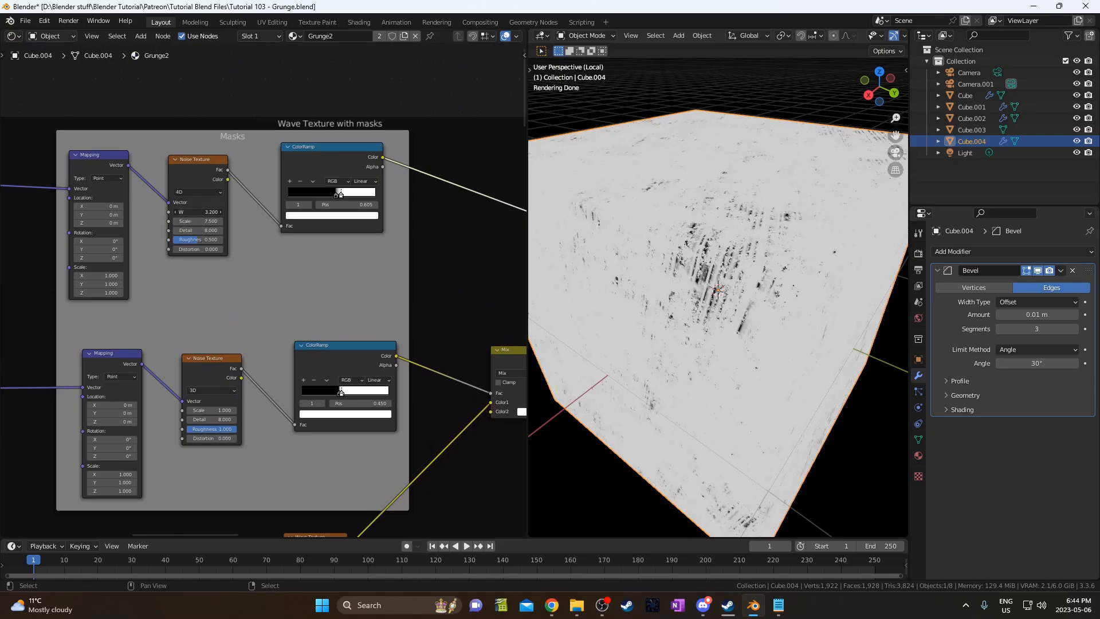
left_click(201, 191)
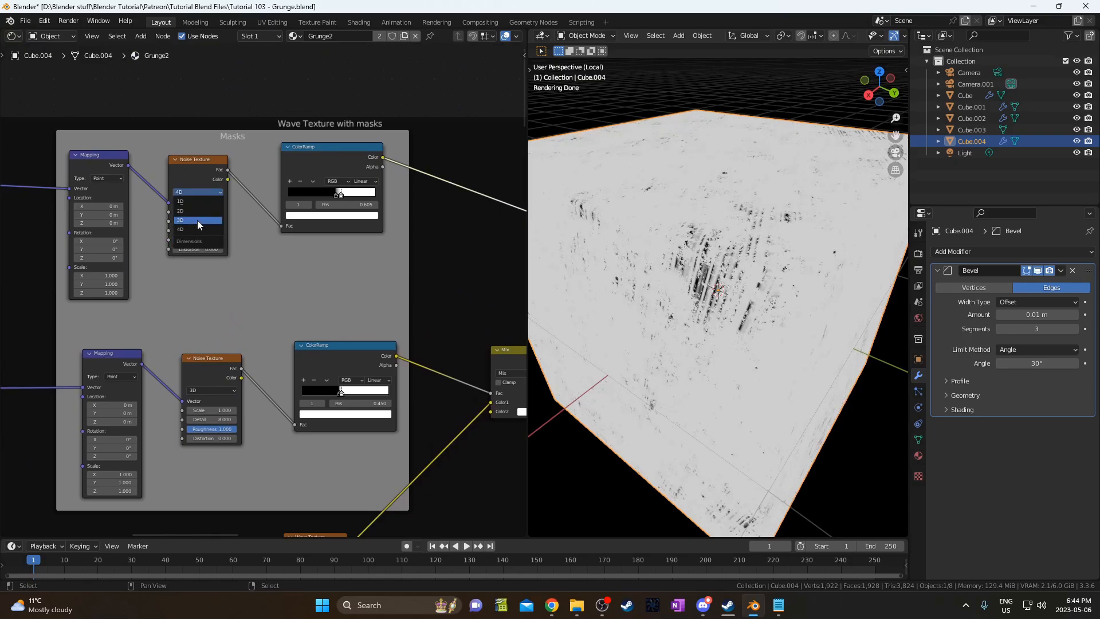
left_click(197, 220)
Try 4D on the lower mask Noise Texture, then return it to 3D.
middle_click_drag(195, 316, 162, 209)
middle_click_drag(233, 350, 207, 285)
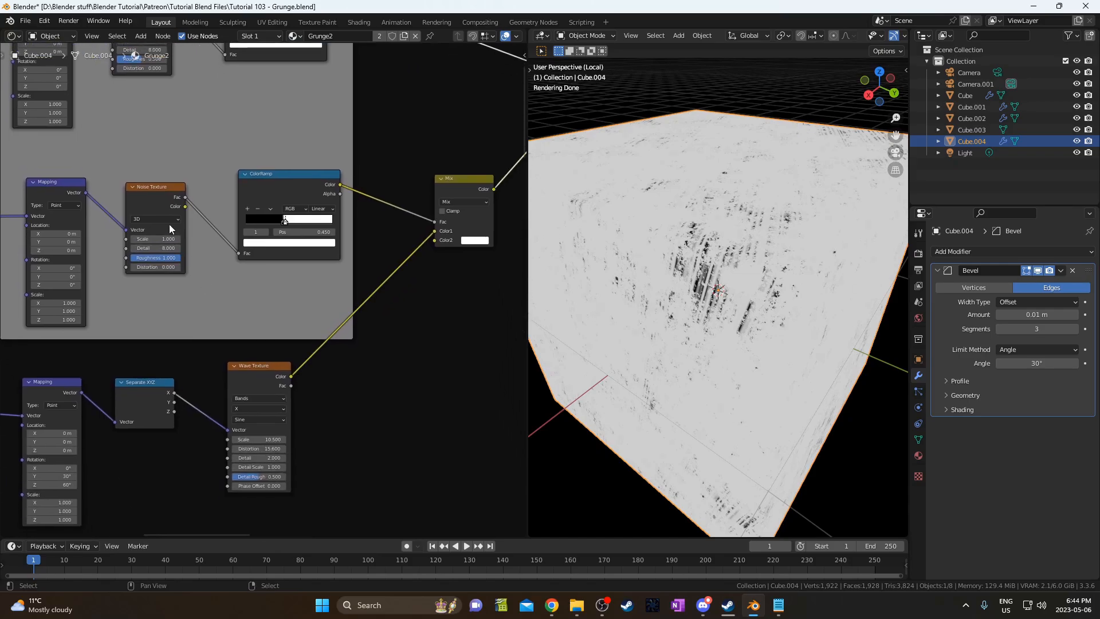
left_click(170, 223)
left_click(167, 256)
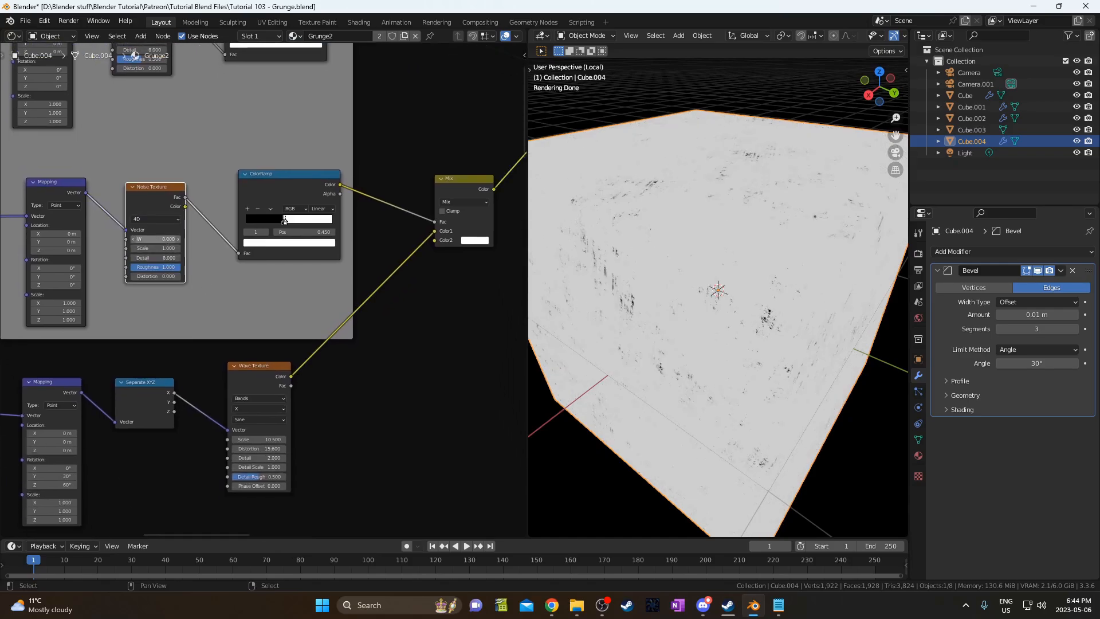
left_click(157, 220)
left_click(158, 247)
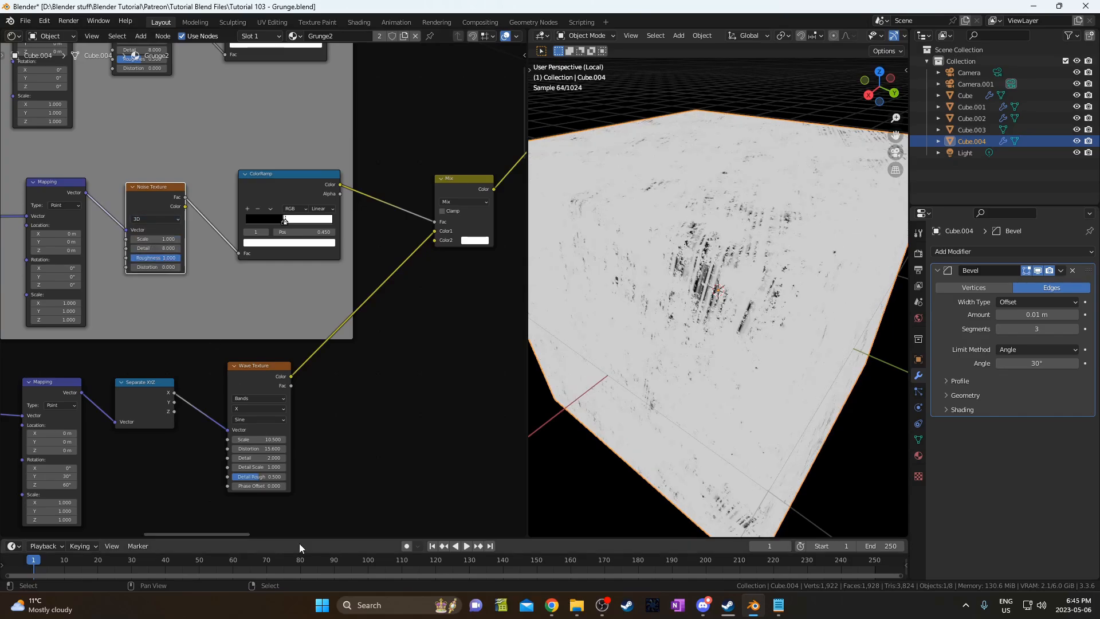
Raise the Wave Texture's Phase Offset to 0.2.
scroll(269, 386, "up", 3)
middle_click_drag(242, 378, 249, 363)
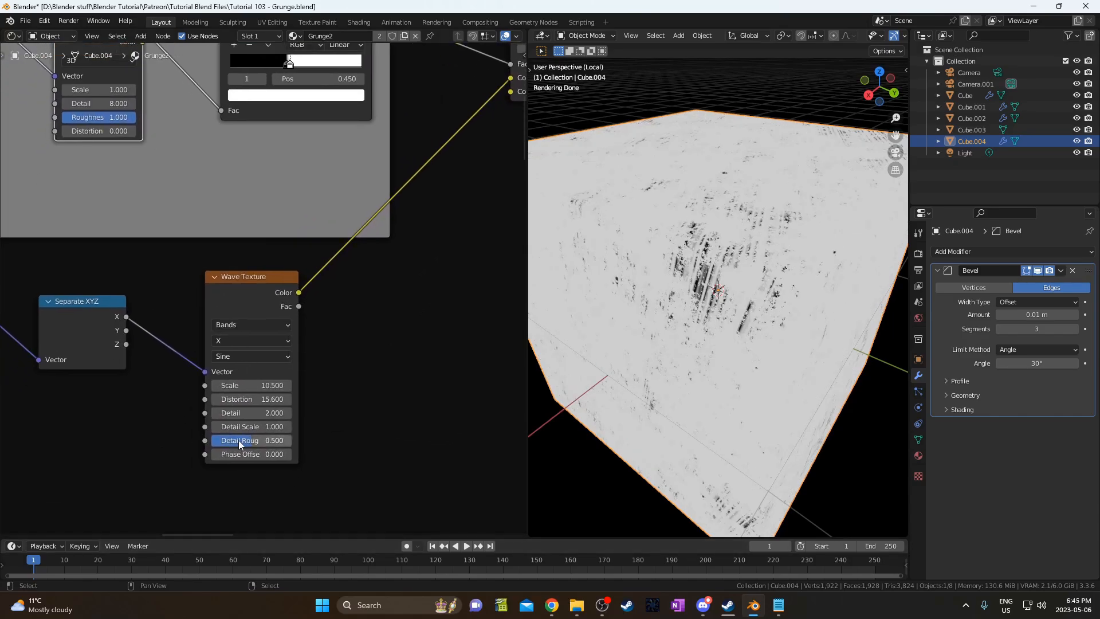
left_click_drag(238, 454, 269, 454)
middle_click_drag(194, 422, 159, 438)
middle_click_drag(207, 383, 201, 399)
middle_click_drag(241, 442, 242, 451)
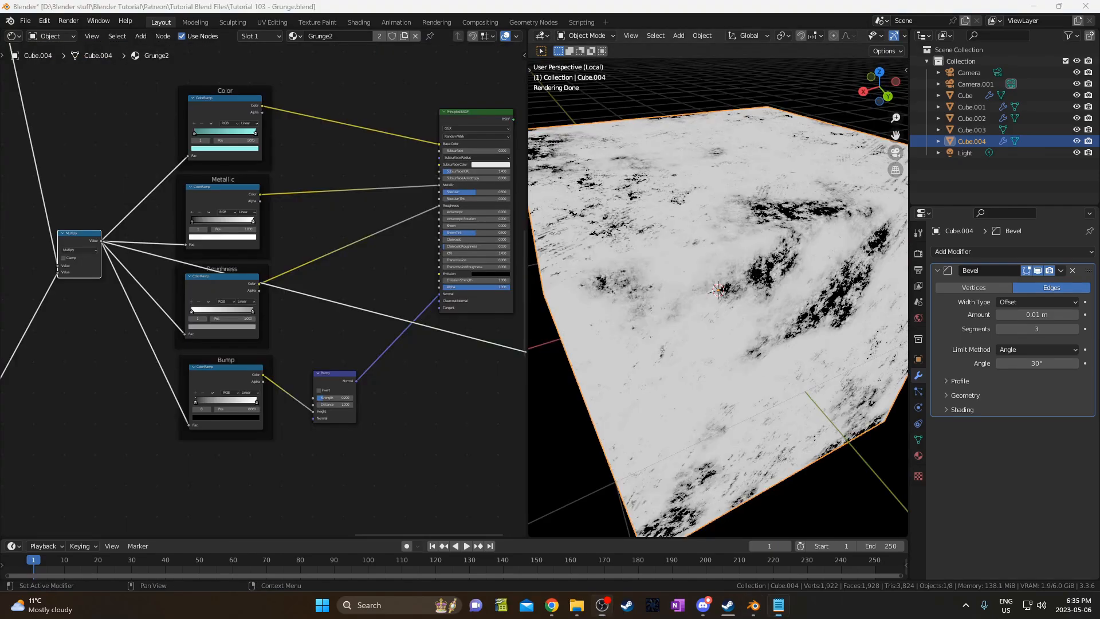
Tidy the layout by nudging the Multiply node, Color frame and Roughness frame.
middle_click_drag(274, 205, 335, 202)
mouse_move(139, 232)
left_mouse_down()
mouse_move(132, 218)
mouse_move(128, 227)
left_mouse_up()
middle_click_drag(338, 202, 337, 248)
left_click_drag(300, 134, 297, 129)
middle_click_drag(382, 187, 316, 188)
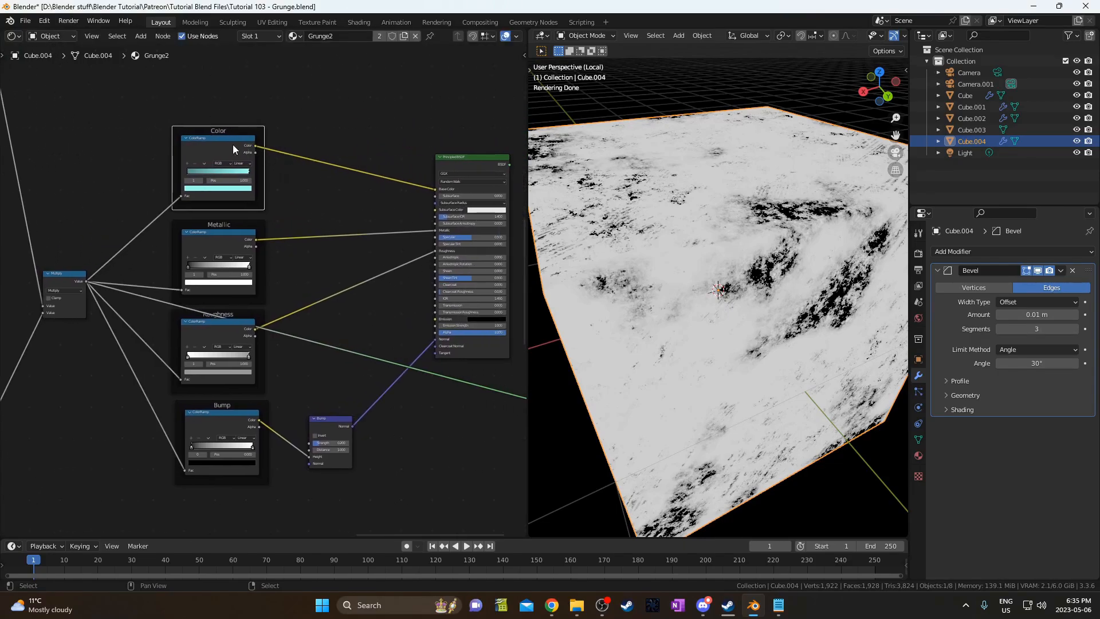
left_click_drag(241, 314, 243, 318)
Reconnect the Principled BSDF to Material Output, place the output beside it, and orbit the cube.
middle_click_drag(396, 272, 319, 285)
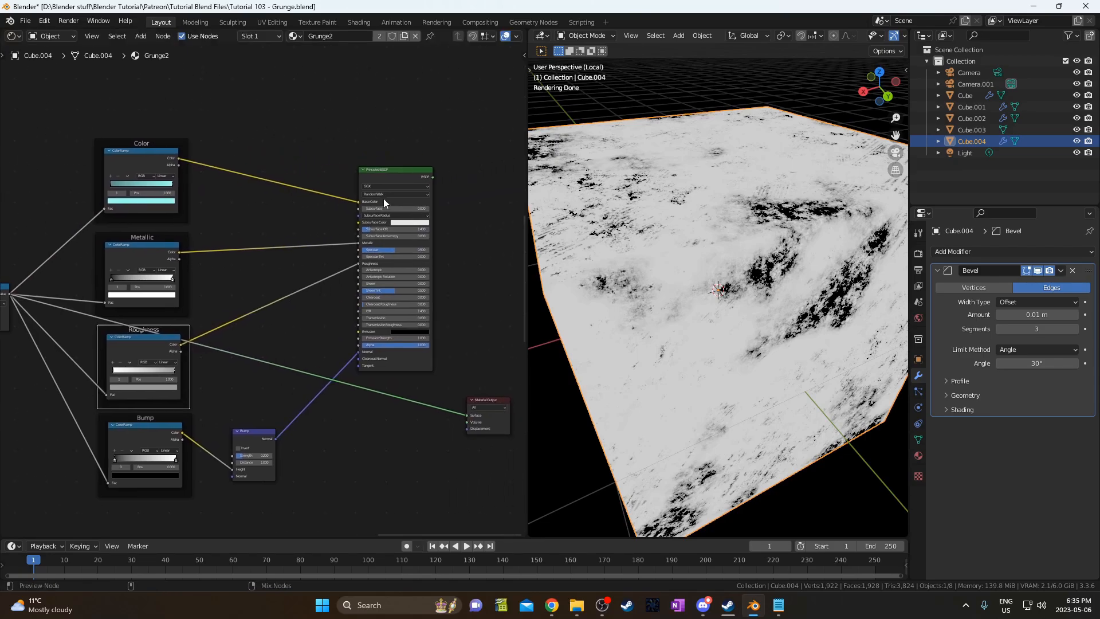
left_click(394, 171, "ctrl+shift")
scroll(403, 367, "down", 2)
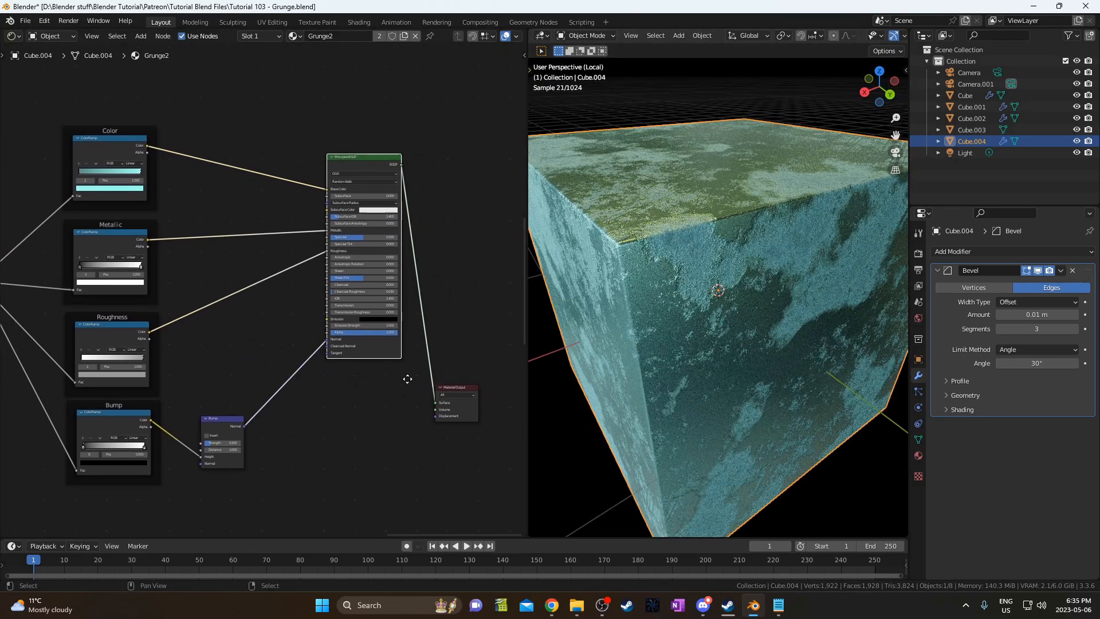
left_click_drag(394, 319, 446, 408)
key("g")
left_click(484, 249)
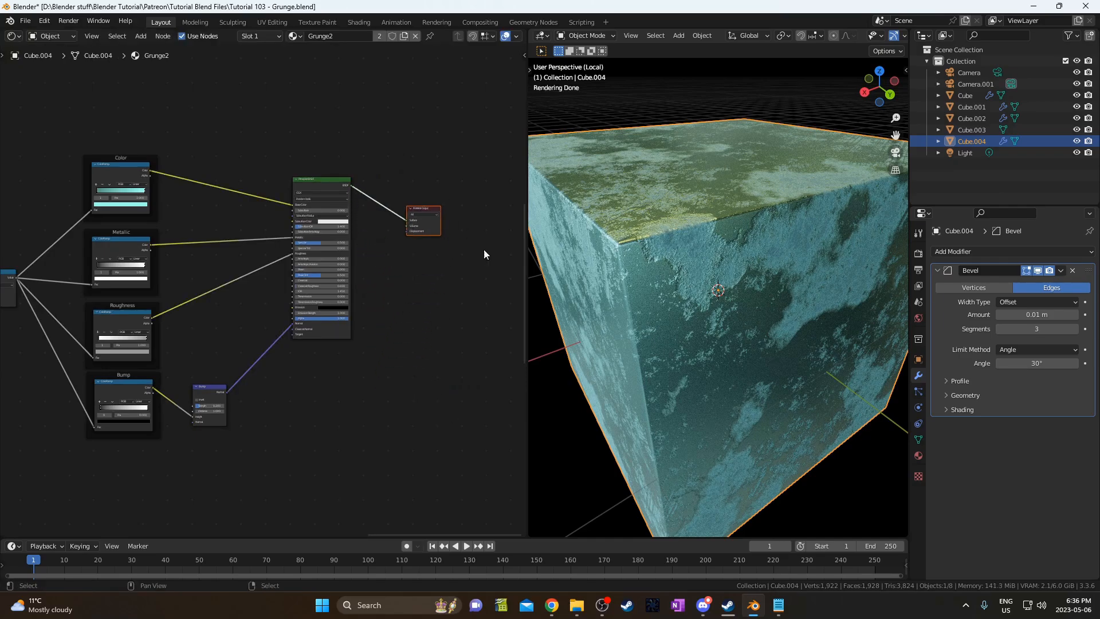
middle_click_drag(760, 297, 784, 274)
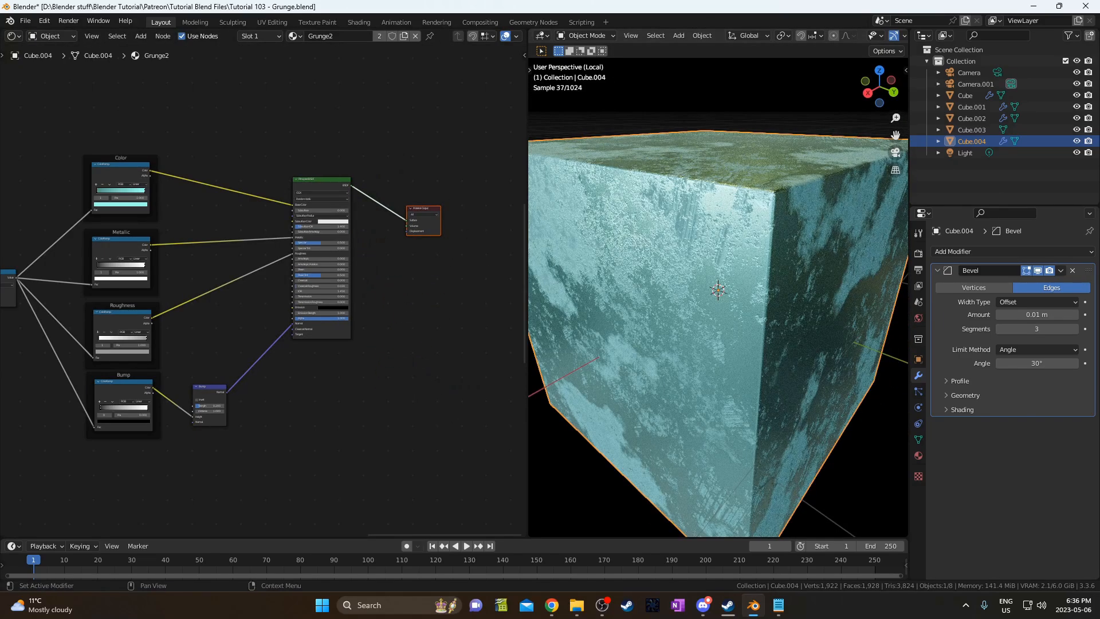